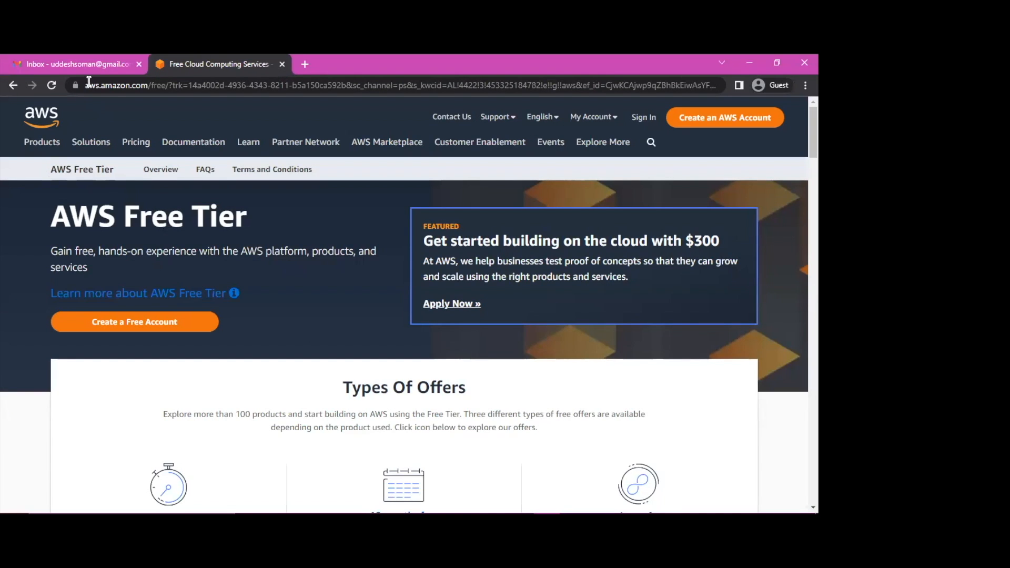
# Step: Select the page address and scroll through the AWS Free Tier offer list
pyautogui.moveTo(88, 83); pyautogui.dragTo(175, 85)
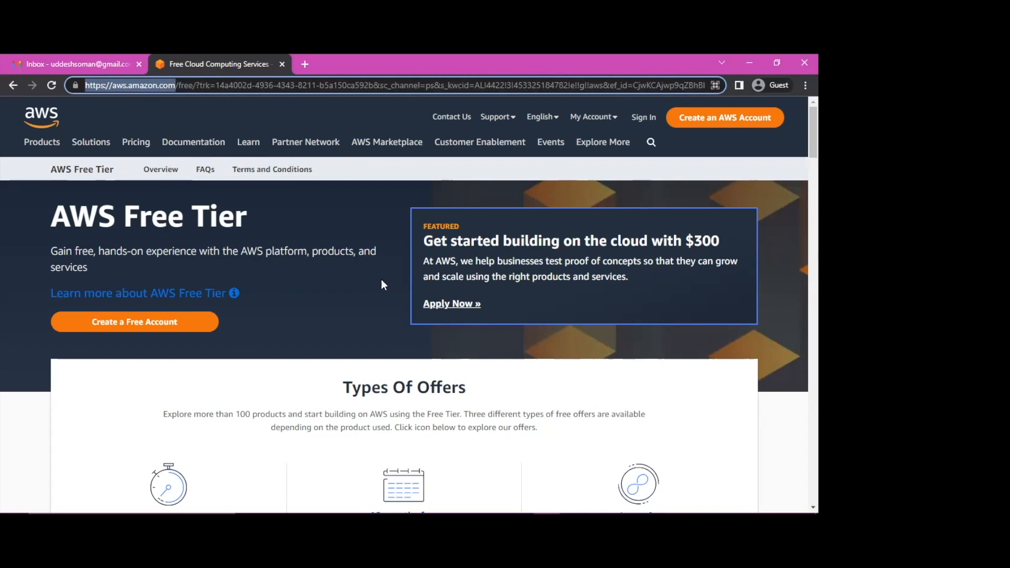
pyautogui.scroll(-4, 381, 281)
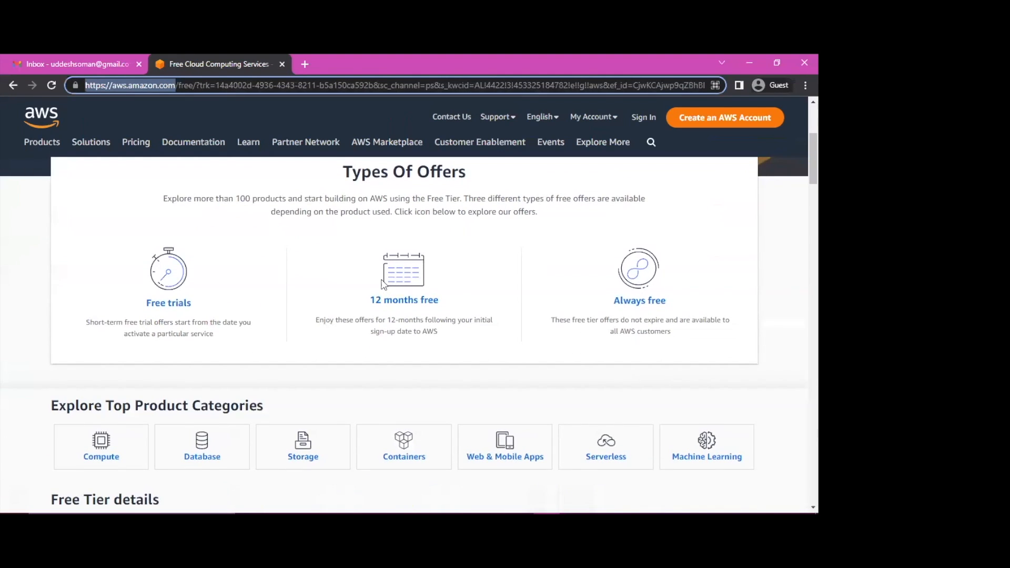
pyautogui.scroll(-1, 382, 284)
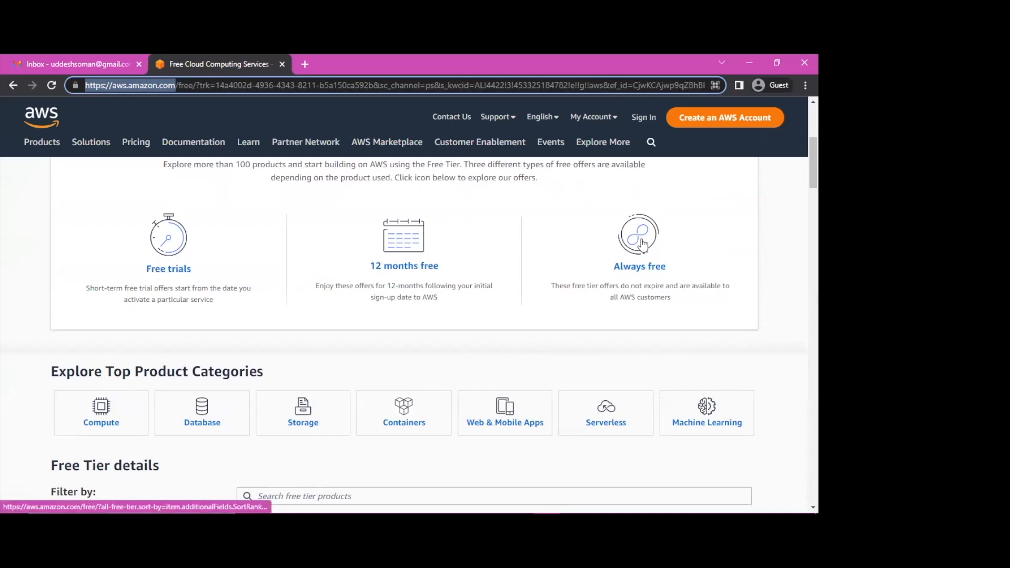
pyautogui.scroll(1, 157, 305)
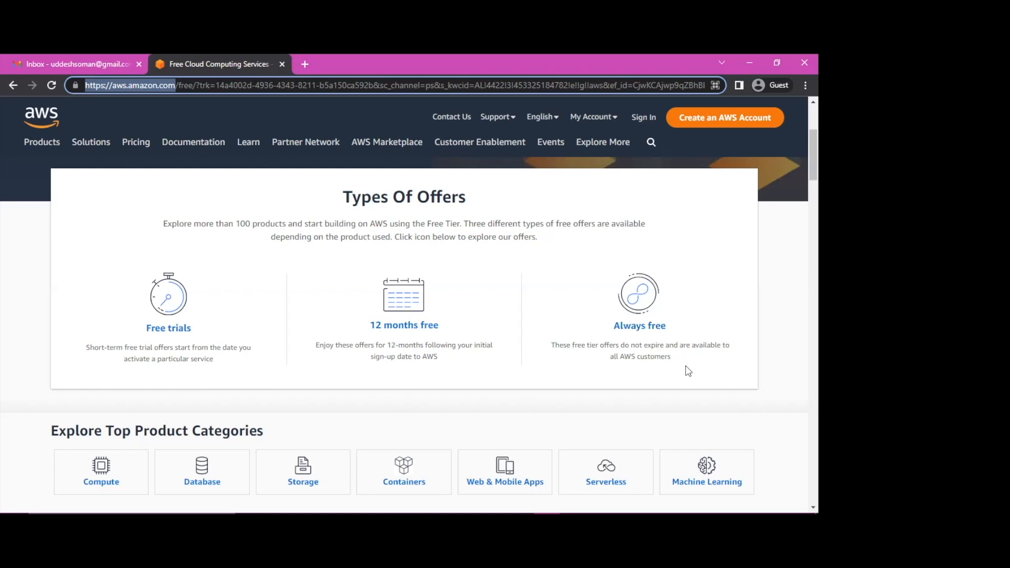
pyautogui.scroll(-5, 688, 370)
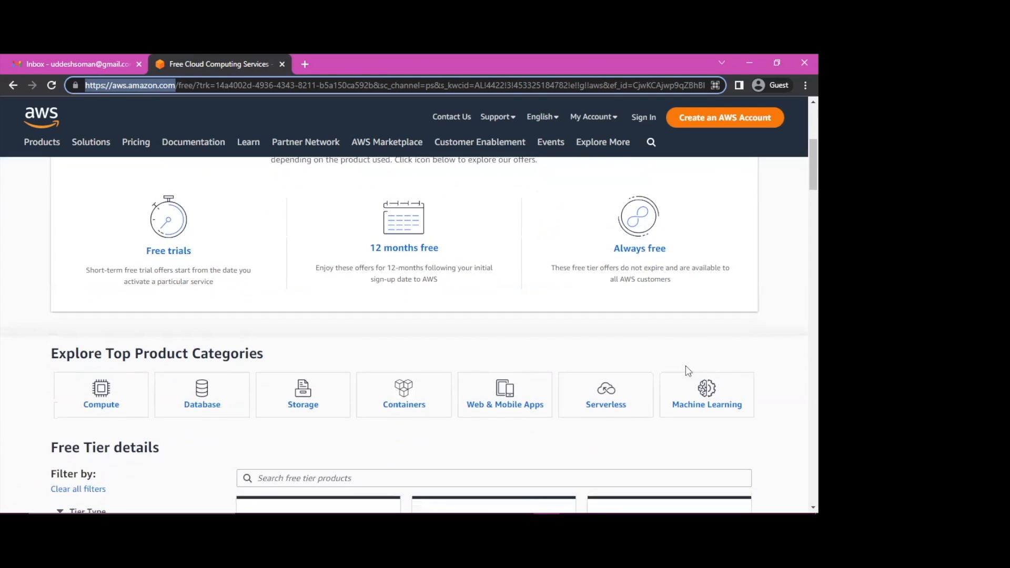
pyautogui.scroll(-1, 688, 371)
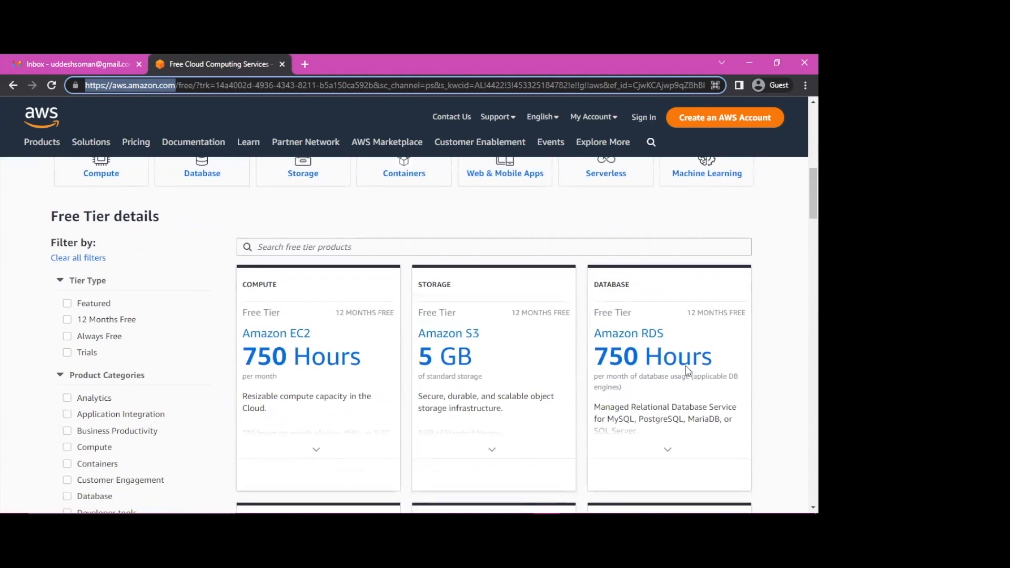
pyautogui.scroll(-2, 689, 371)
pyautogui.scroll(1, 688, 371)
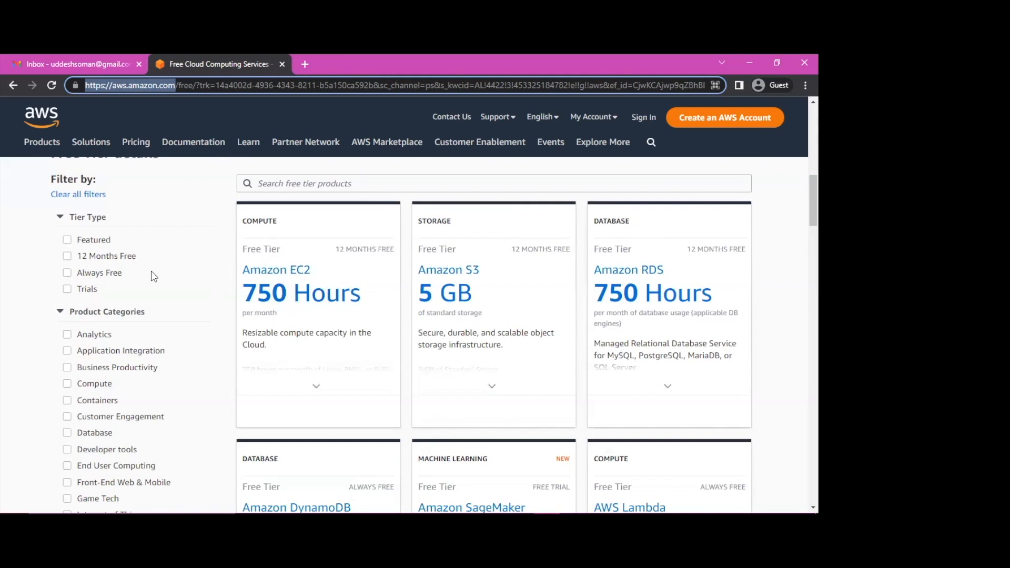
pyautogui.scroll(2, 179, 285)
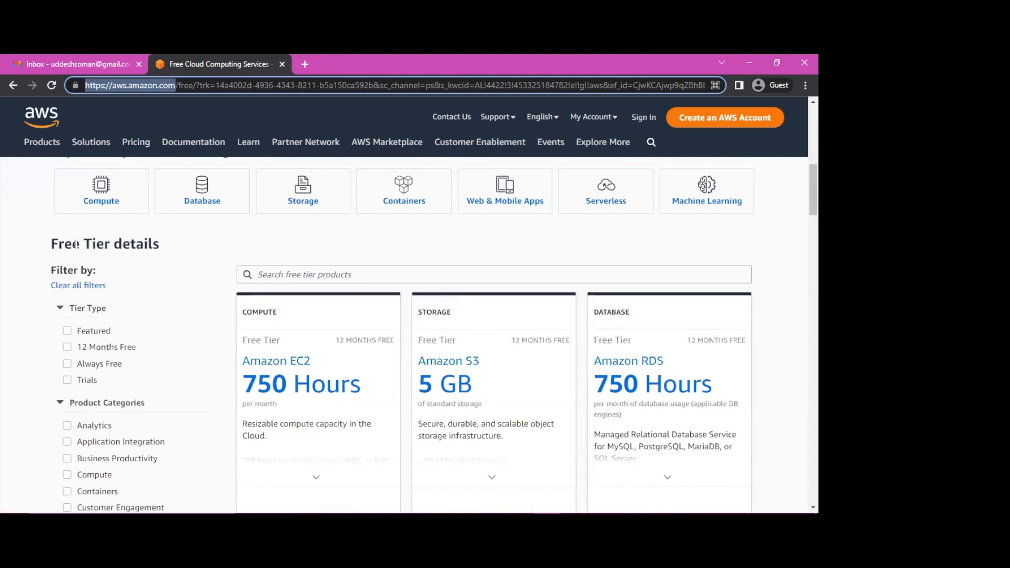
pyautogui.scroll(-3, 158, 257)
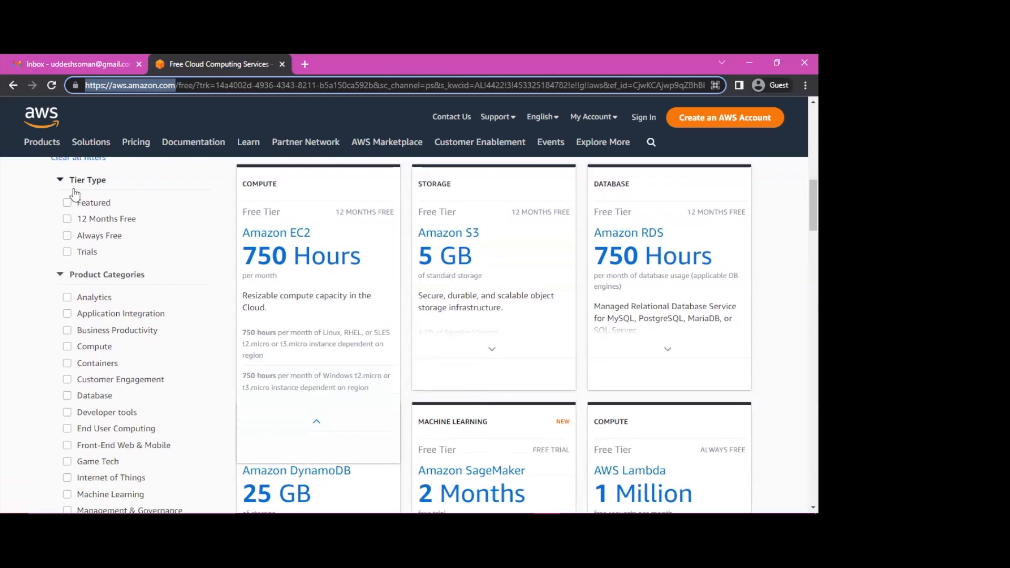
# Step: Filter offers to Trials after checking 12 Months Free and the EC2 card
pyautogui.click(64, 220)
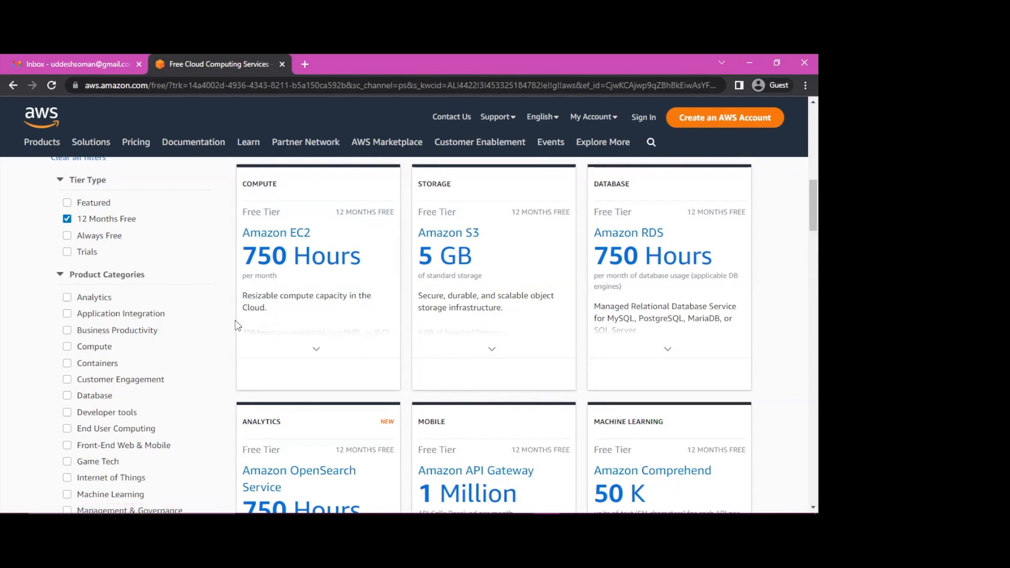
pyautogui.click(338, 269)
pyautogui.click(87, 254)
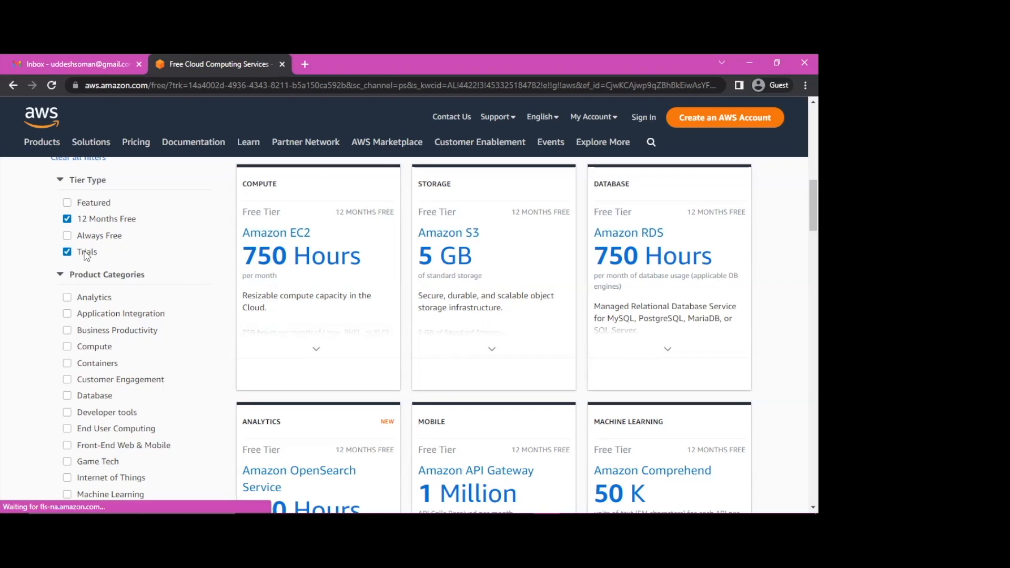
pyautogui.click(68, 219)
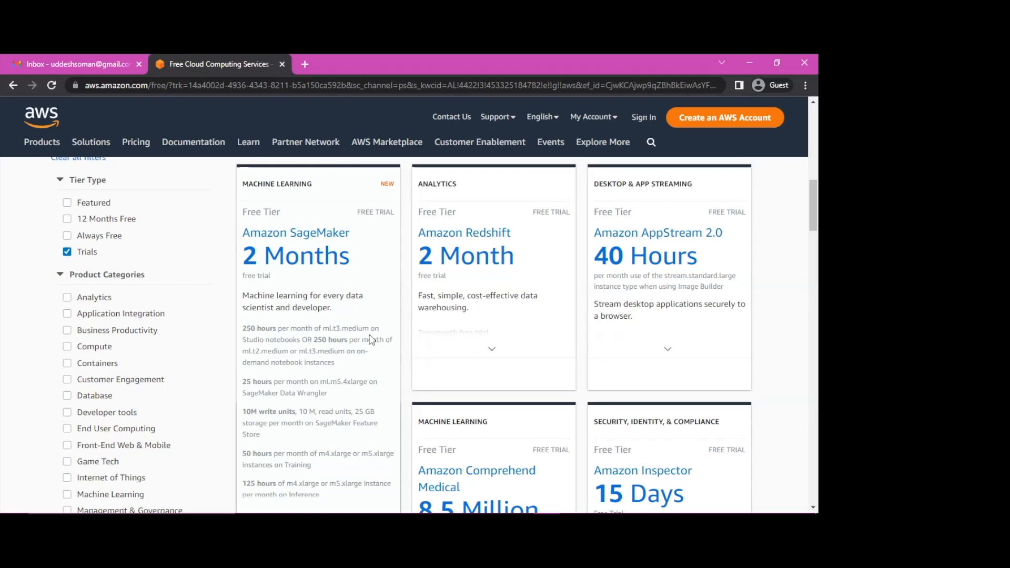
pyautogui.scroll(3, 371, 340)
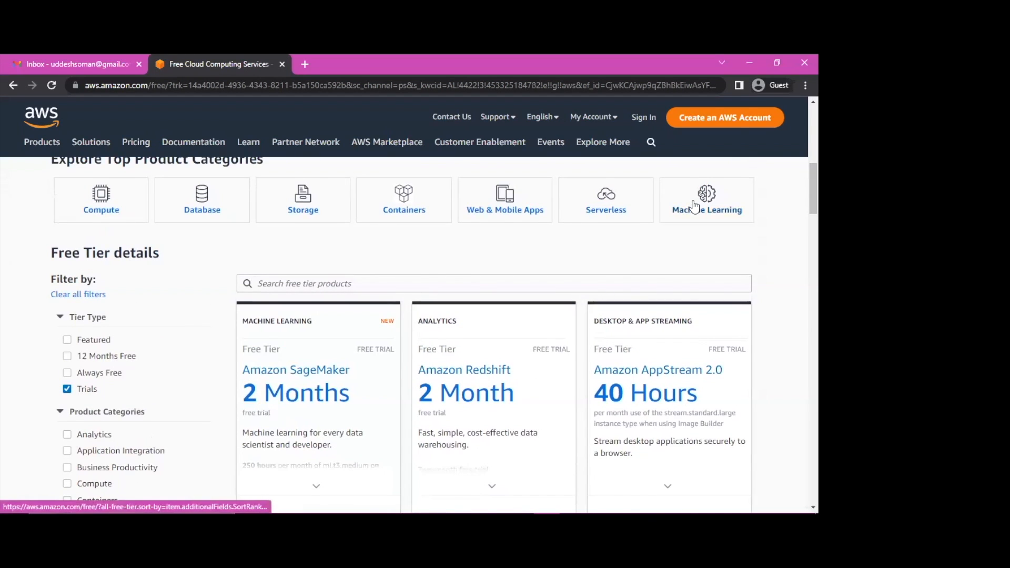
pyautogui.scroll(6, 717, 118)
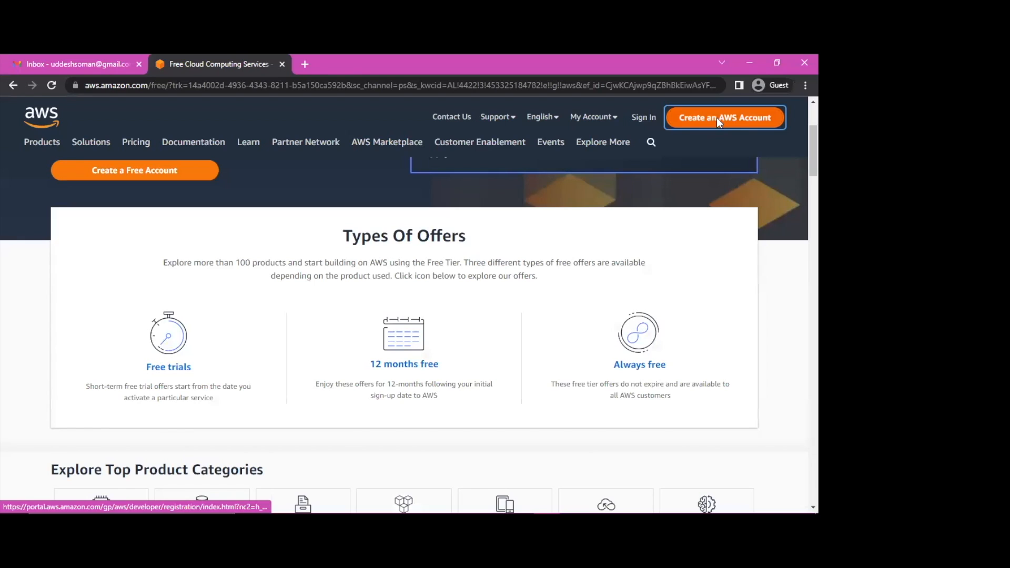
# Step: Start a new AWS account with the root email and an account name, then request verification
pyautogui.click(717, 119)
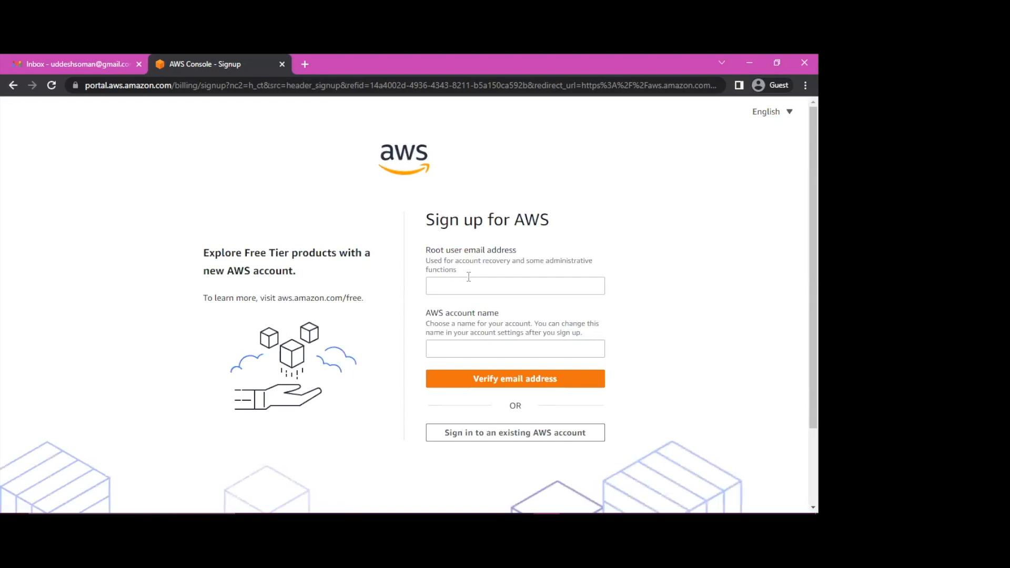
pyautogui.scroll(-1, 545, 316)
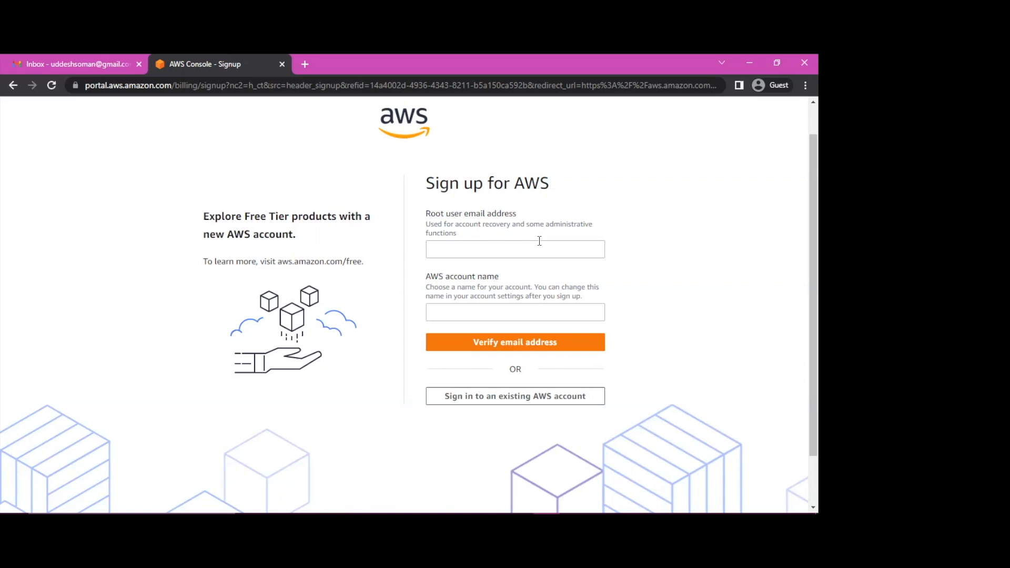
pyautogui.click(539, 247)
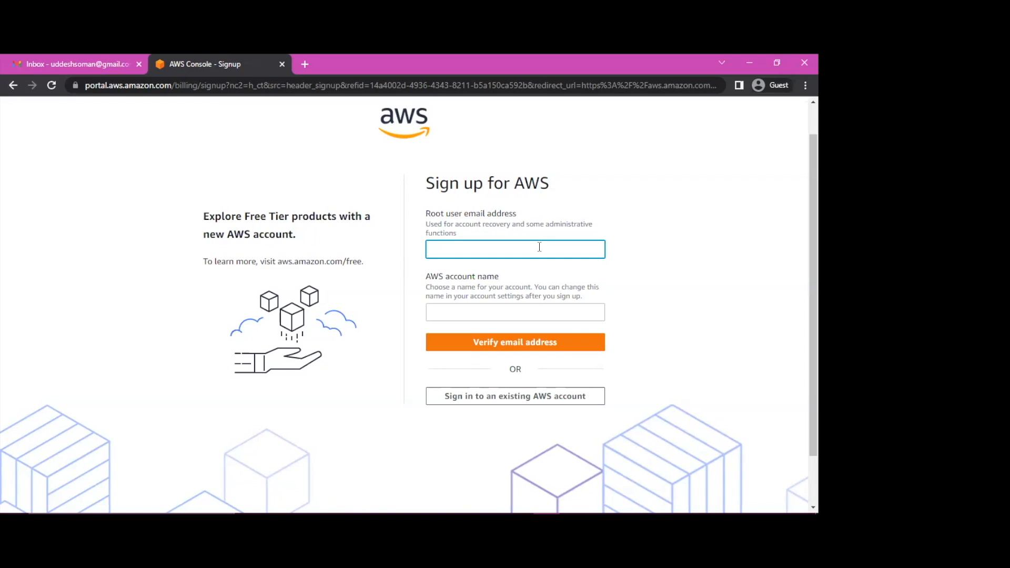
pyautogui.click(490, 314)
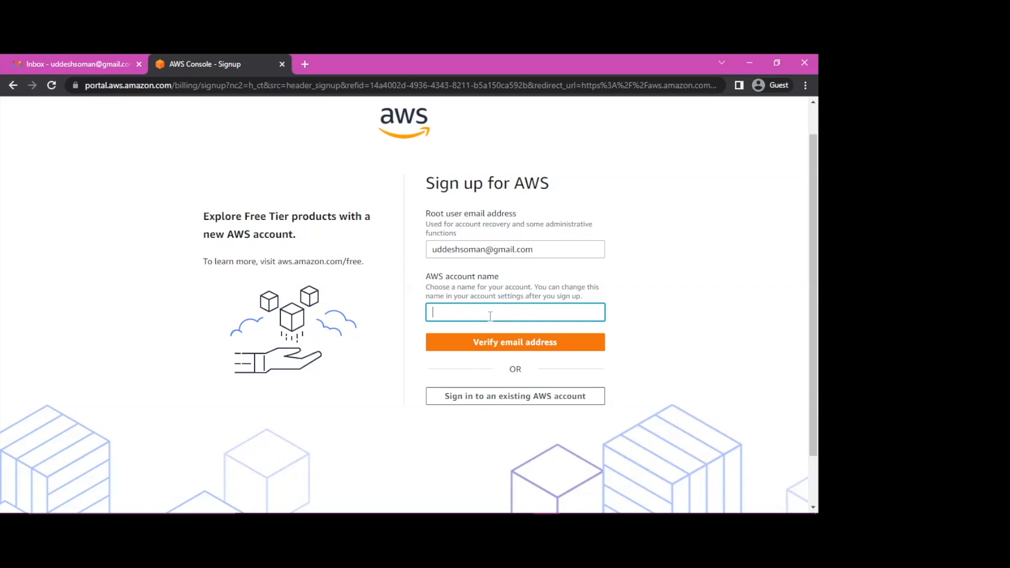
pyautogui.write('password')
pyautogui.hotkey('ctrl', 'a')
pyautogui.press('BackSpace')
pyautogui.write('Uddesh')
pyautogui.click(520, 344)
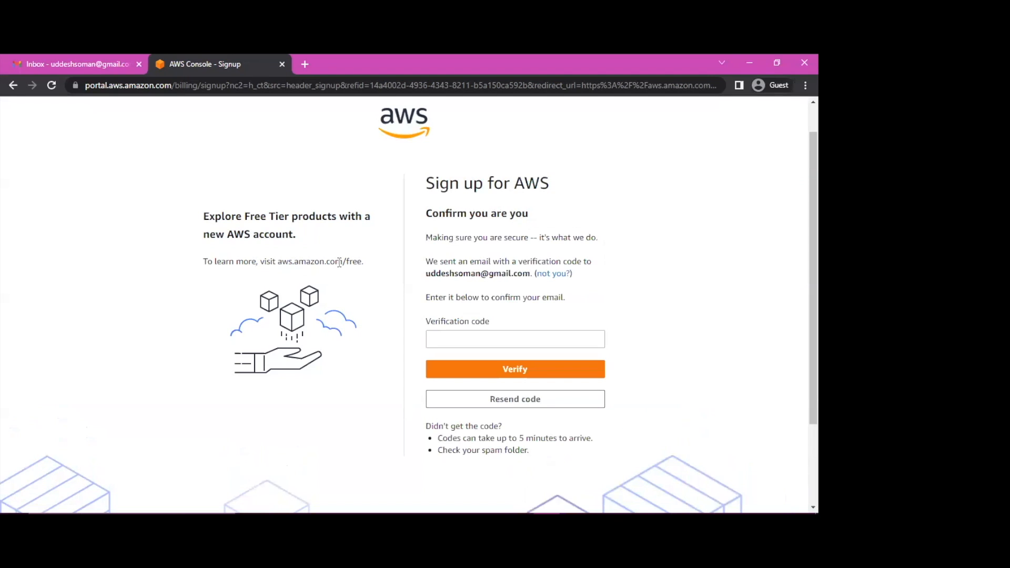
# Step: Reload the Gmail inbox until the AWS verification email arrives
pyautogui.click(31, 62)
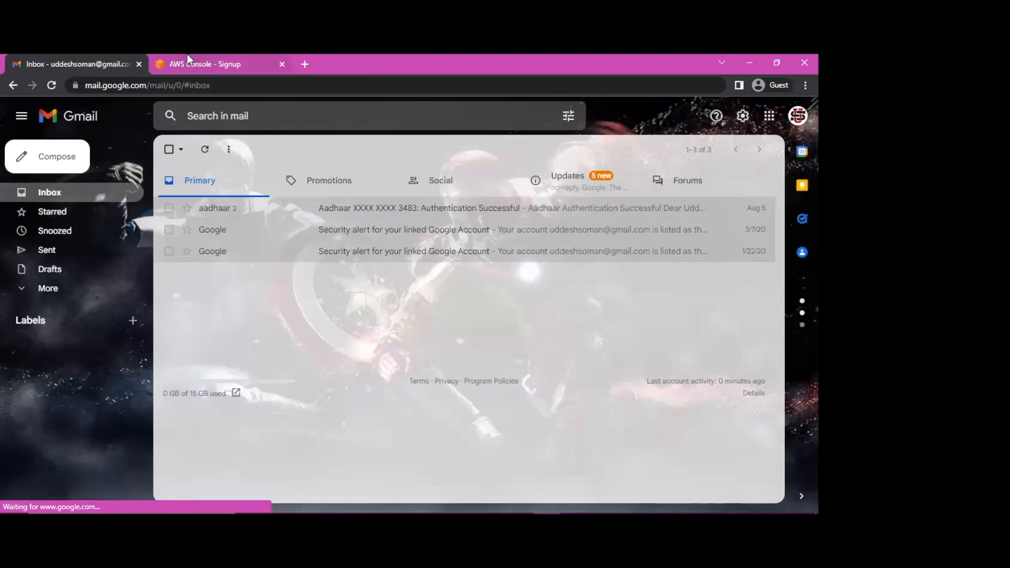
pyautogui.click(188, 59)
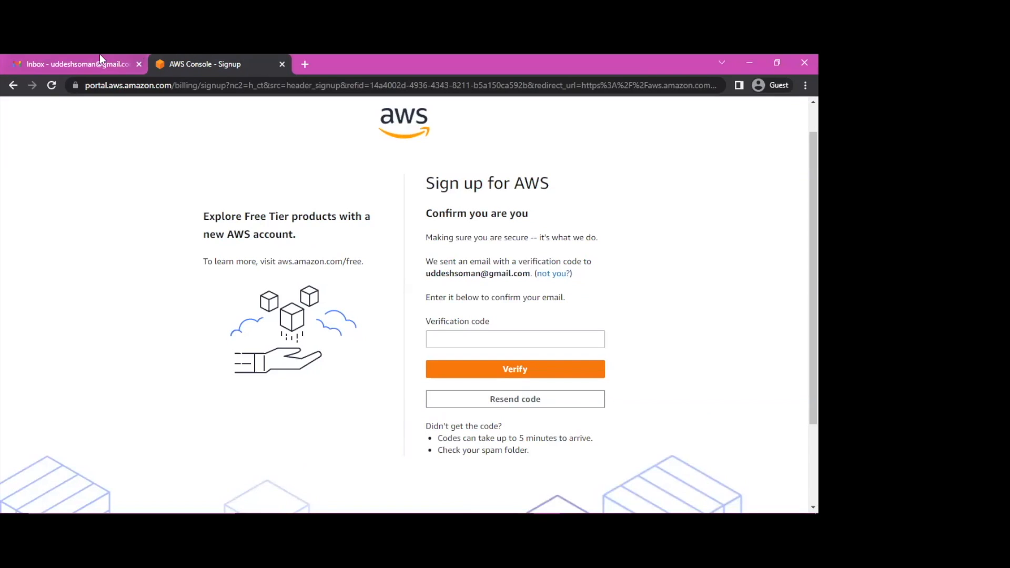
pyautogui.click(79, 60)
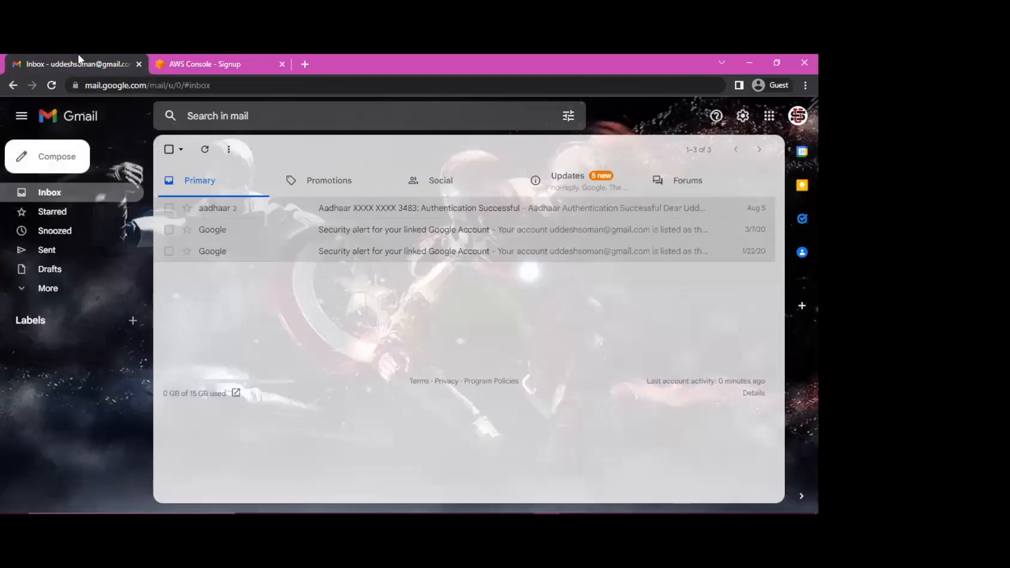
pyautogui.click(52, 86)
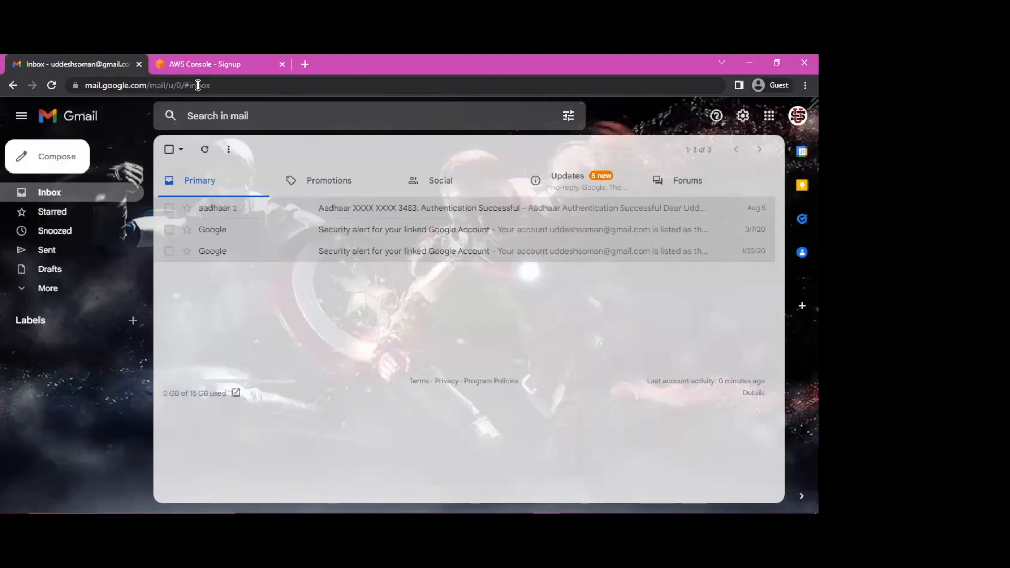
pyautogui.click(198, 59)
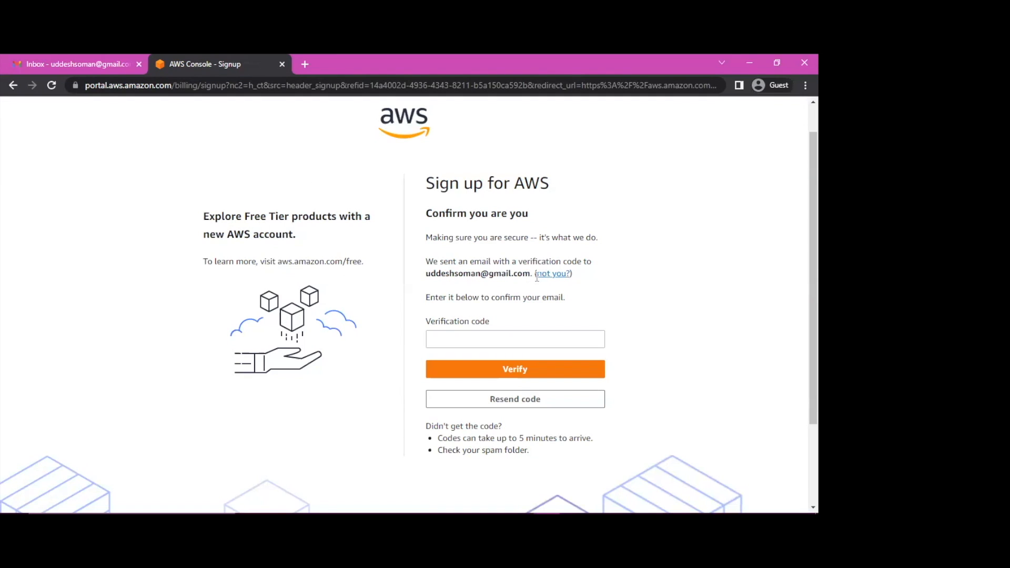
pyautogui.click(85, 57)
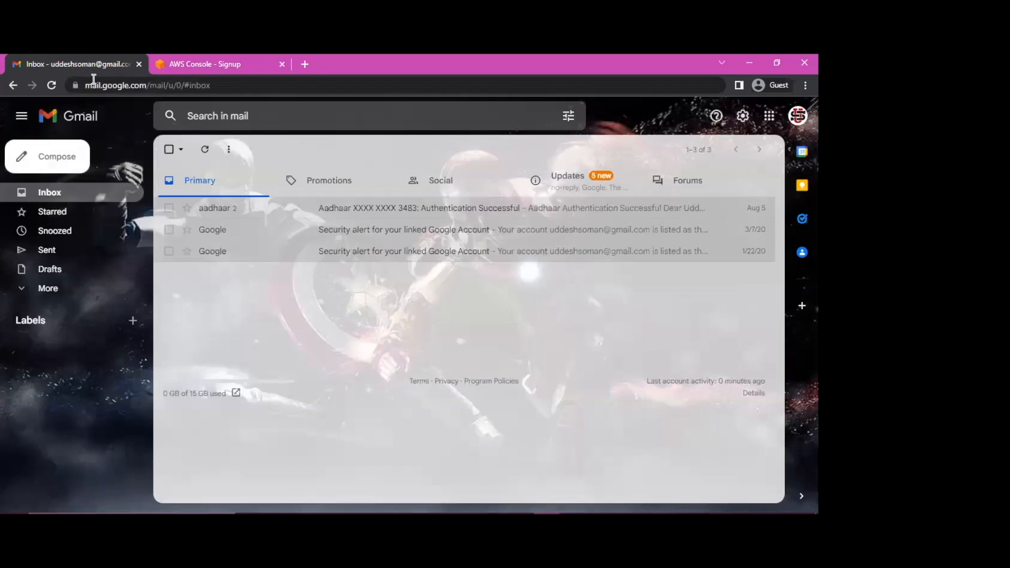
pyautogui.click(53, 85)
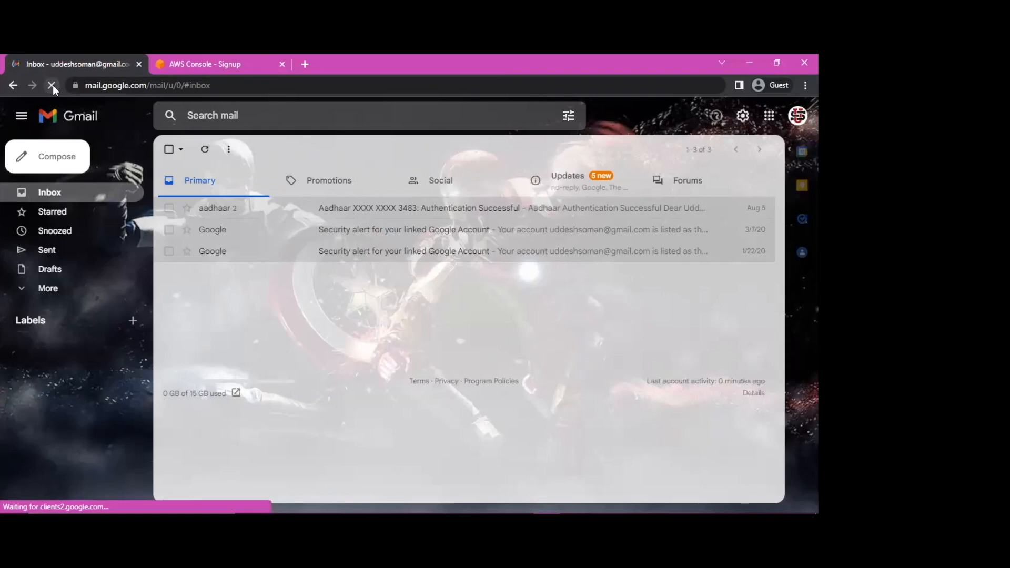
# Step: Open the AWS Email Verification message under Updates and select its code
pyautogui.click(569, 192)
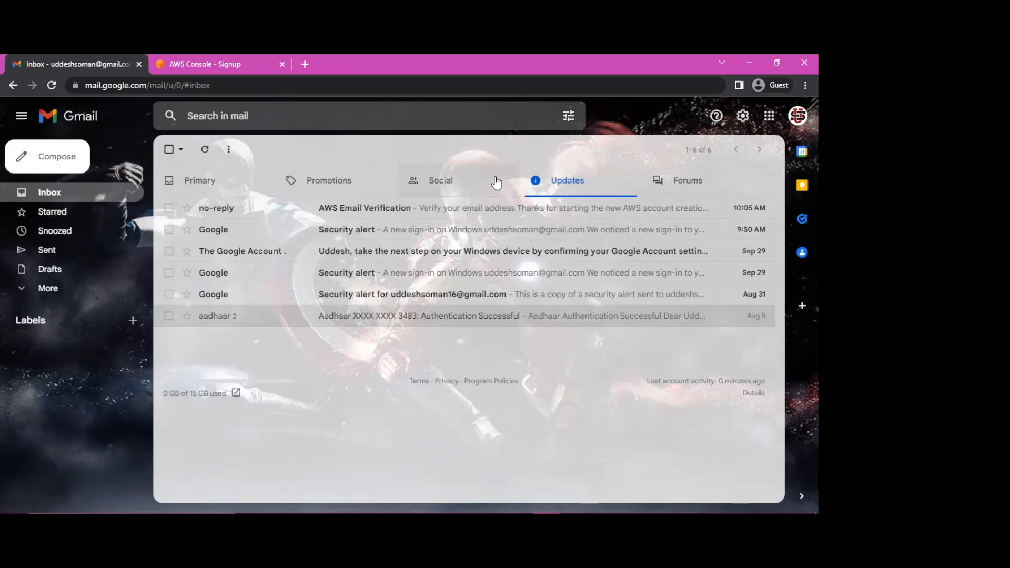
pyautogui.click(498, 208)
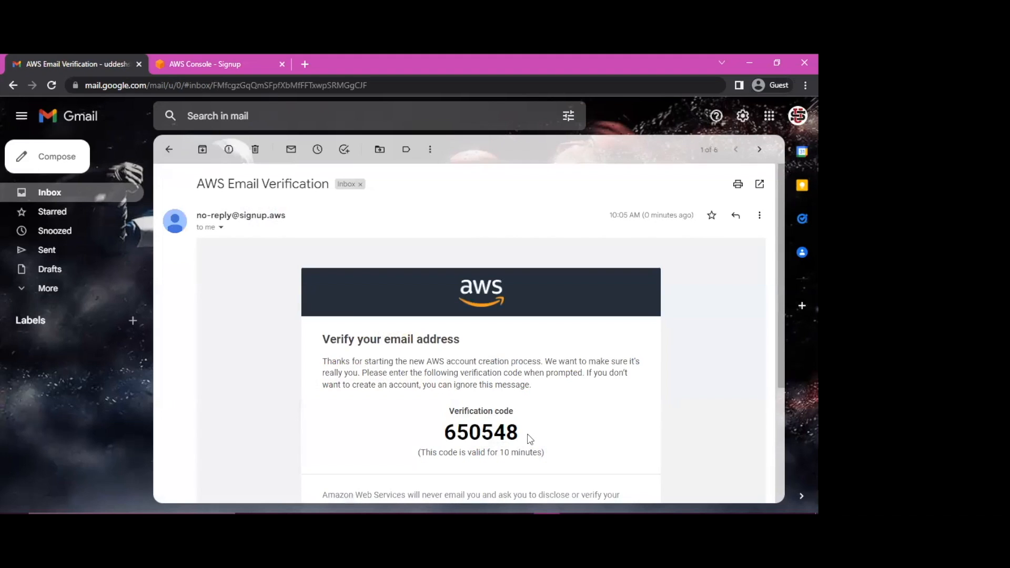
pyautogui.moveTo(447, 435); pyautogui.dragTo(527, 437)
pyautogui.hotkey('ctrl', 'c')
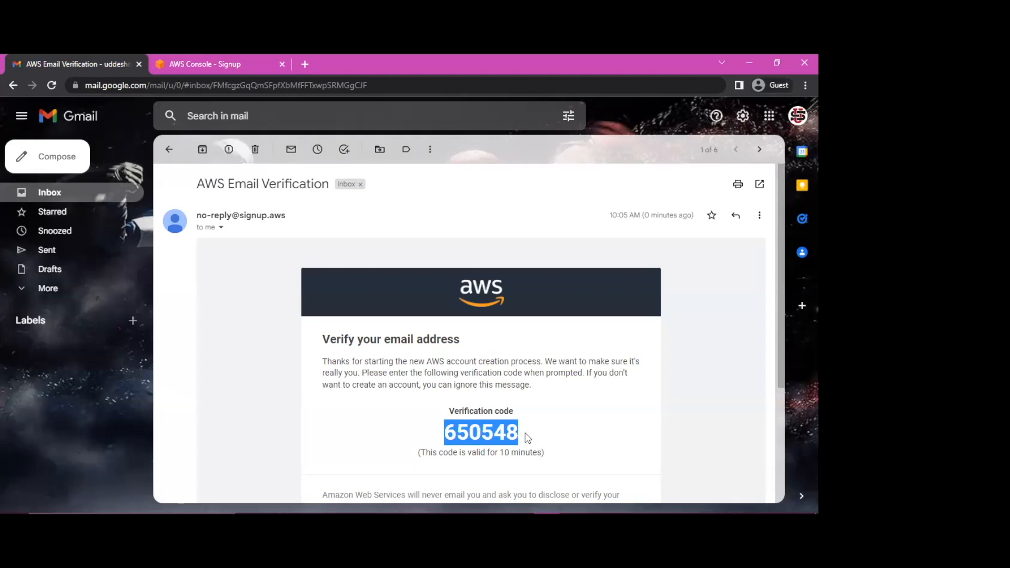
pyautogui.click(216, 55)
# Step: Paste the emailed verification code and verify the email address
pyautogui.click(455, 340)
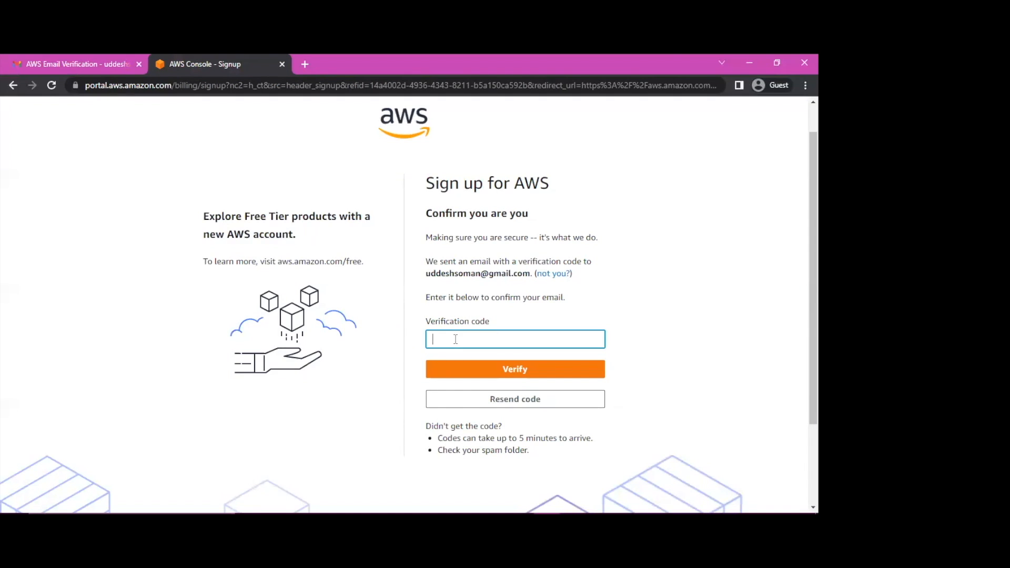
pyautogui.hotkey('ctrl', 'v')
pyautogui.click(527, 369)
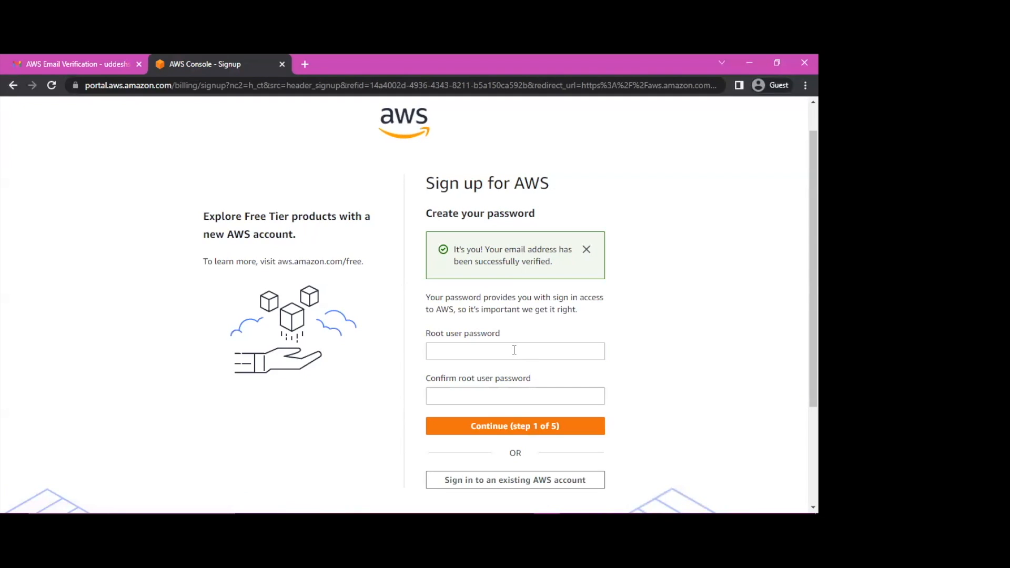
# Step: Set and confirm the root user password, then continue
pyautogui.click(514, 349)
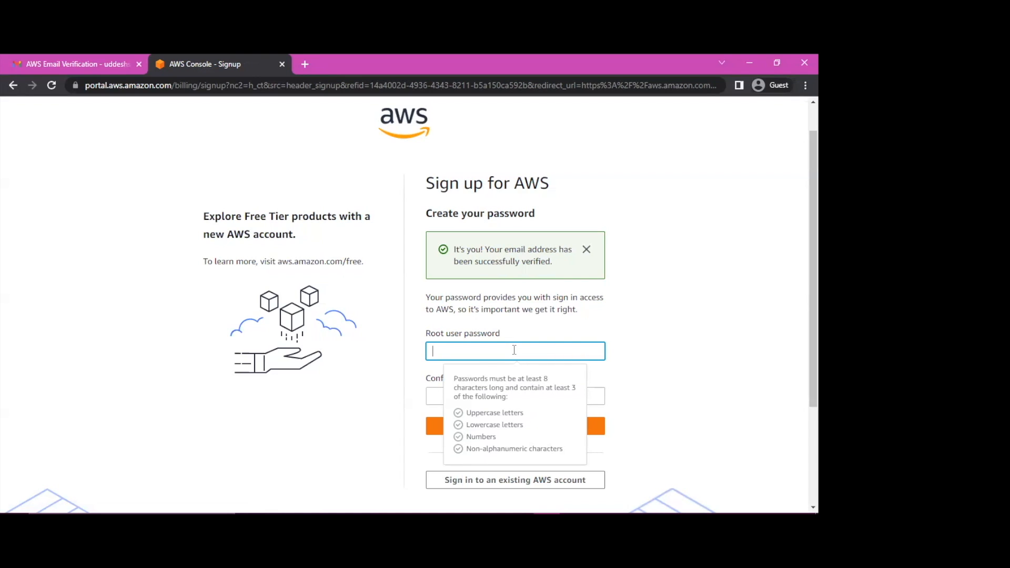
pyautogui.scroll(-2, 515, 350)
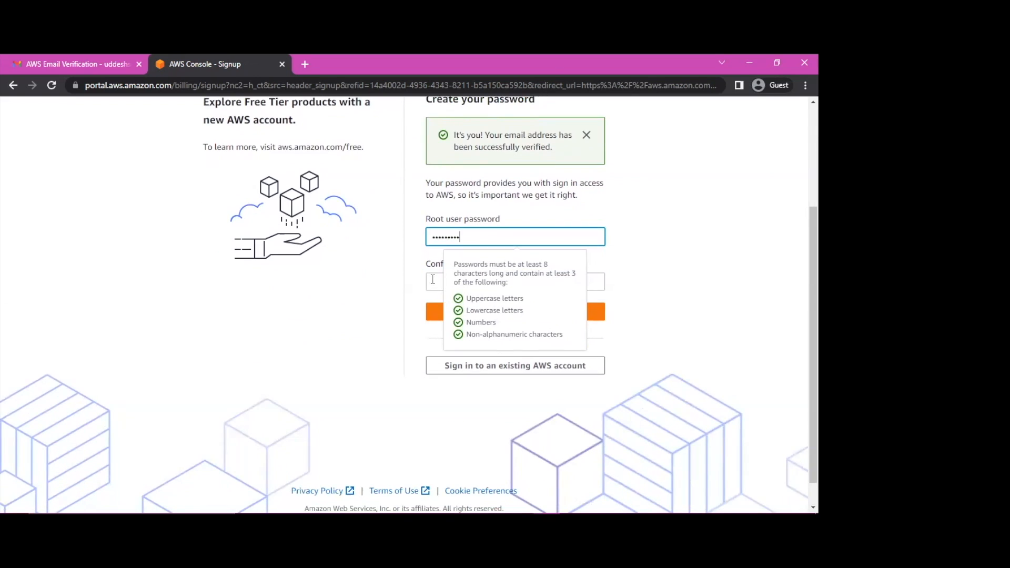
pyautogui.click(433, 282)
pyautogui.write('••••••')
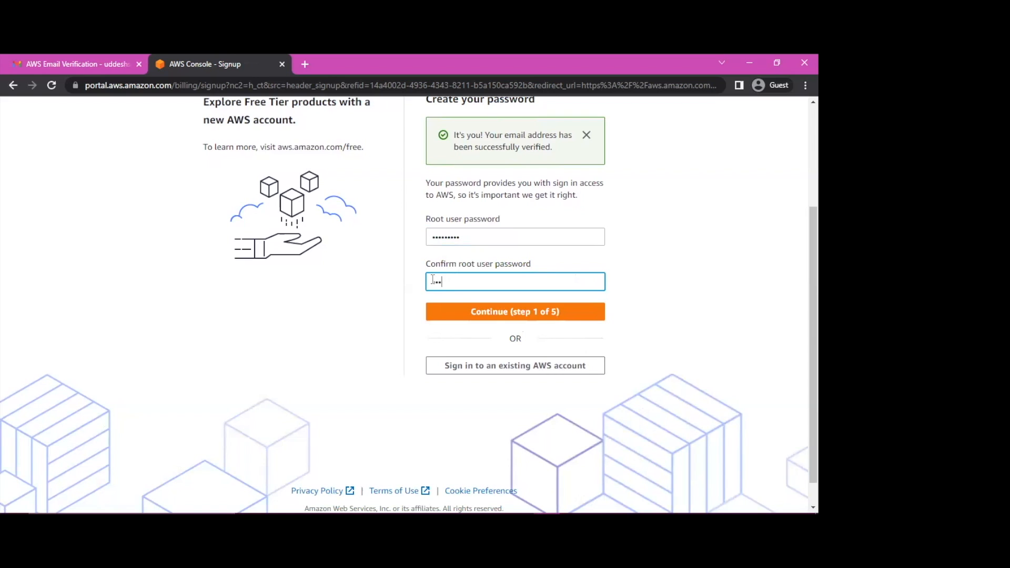
pyautogui.write('•••')
pyautogui.click(530, 318)
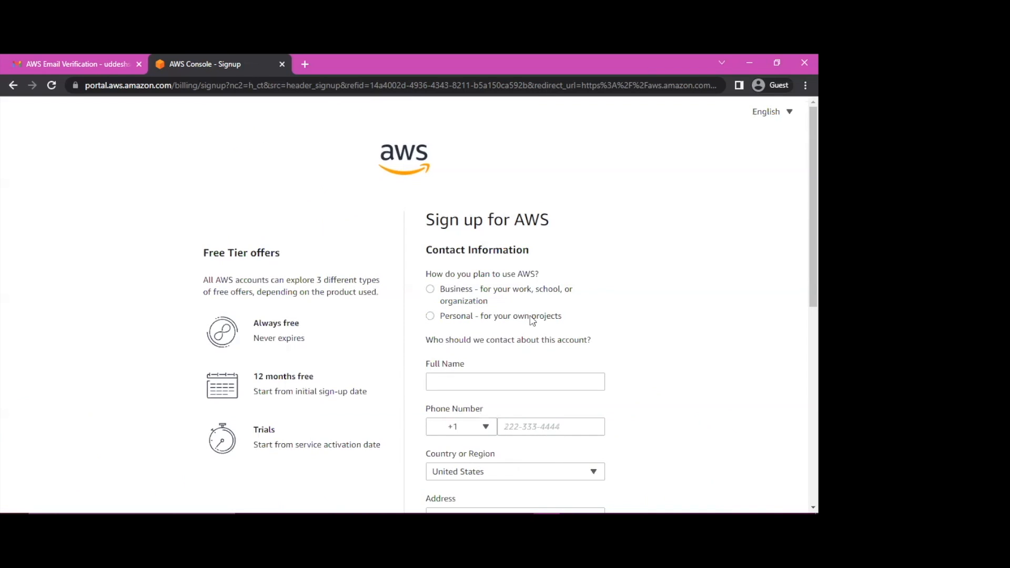
# Step: Mark the account as Personal and enter the contact's full name
pyautogui.scroll(-2, 532, 319)
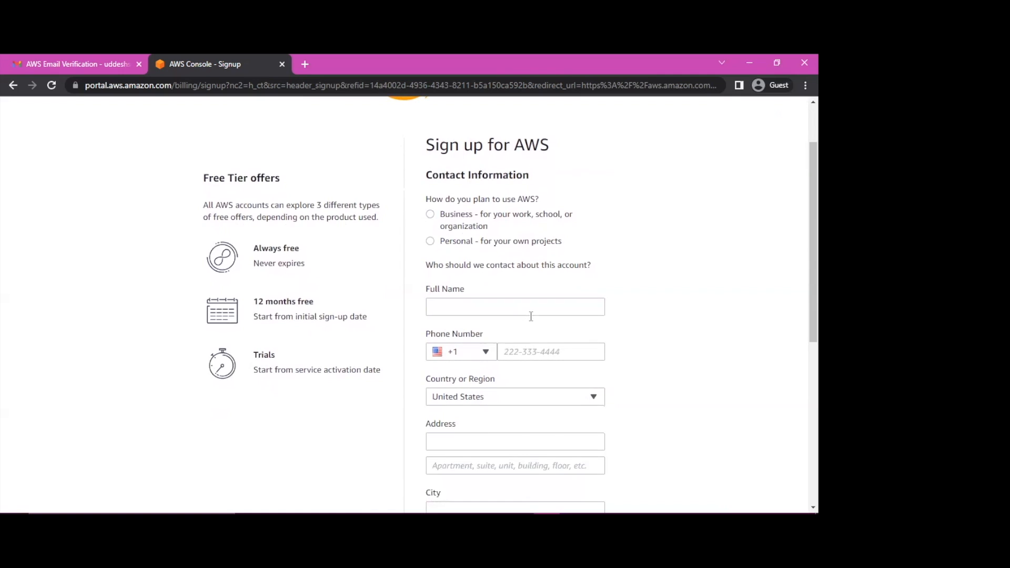
pyautogui.click(433, 243)
pyautogui.click(492, 302)
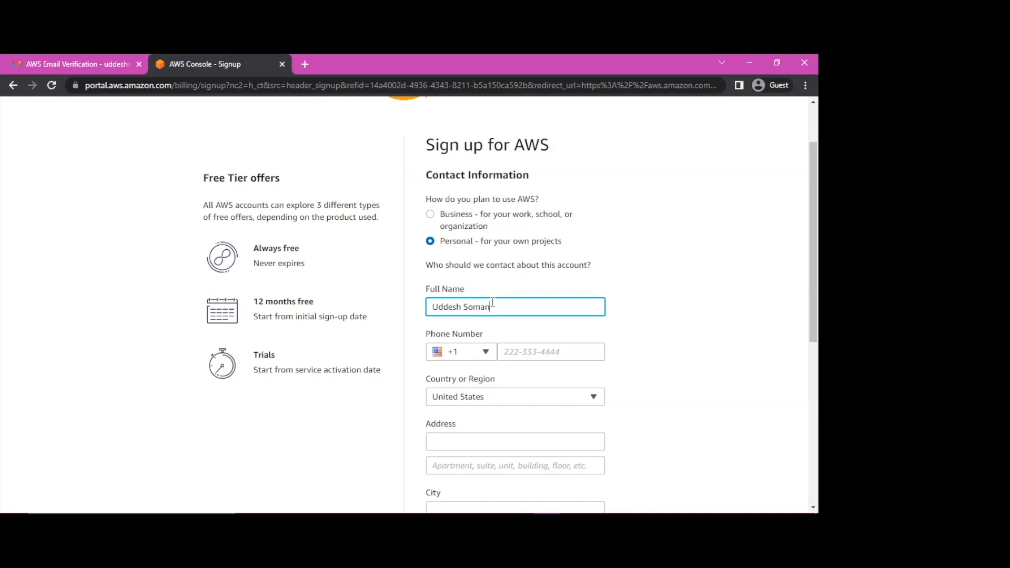
# Step: Choose India's +91 country code and enter the phone number
pyautogui.click(482, 354)
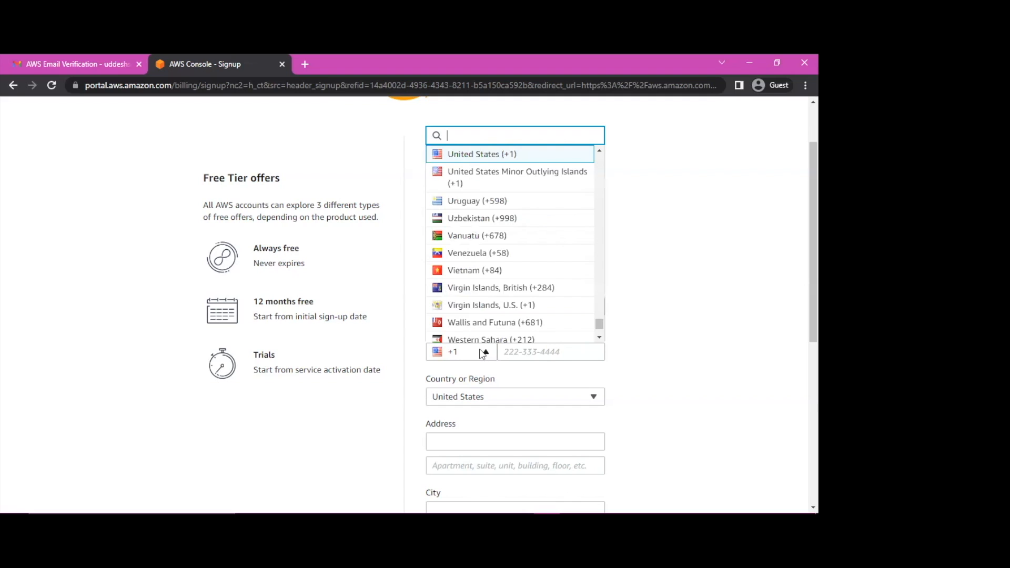
pyautogui.scroll(-2, 505, 308)
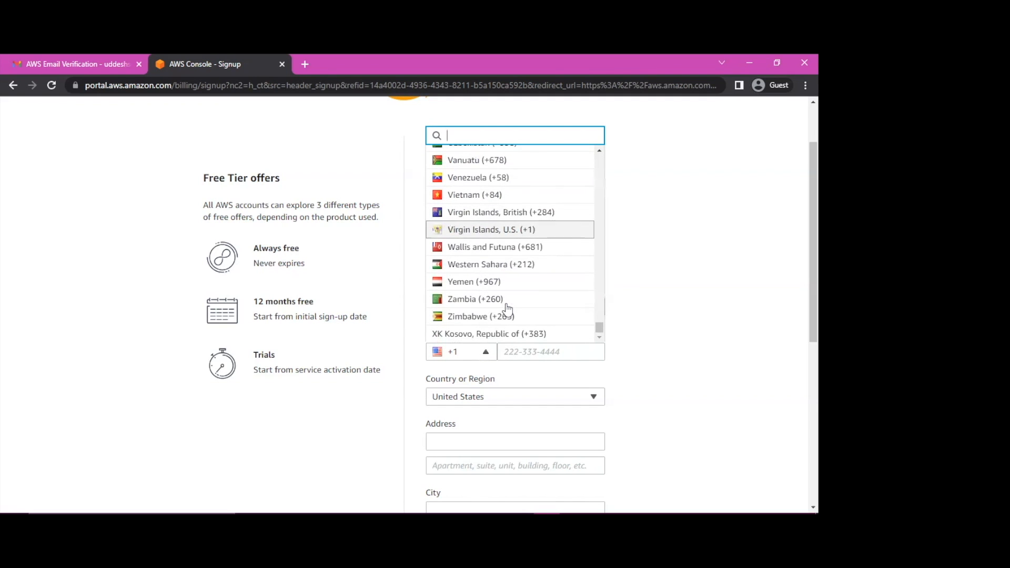
pyautogui.write('ind')
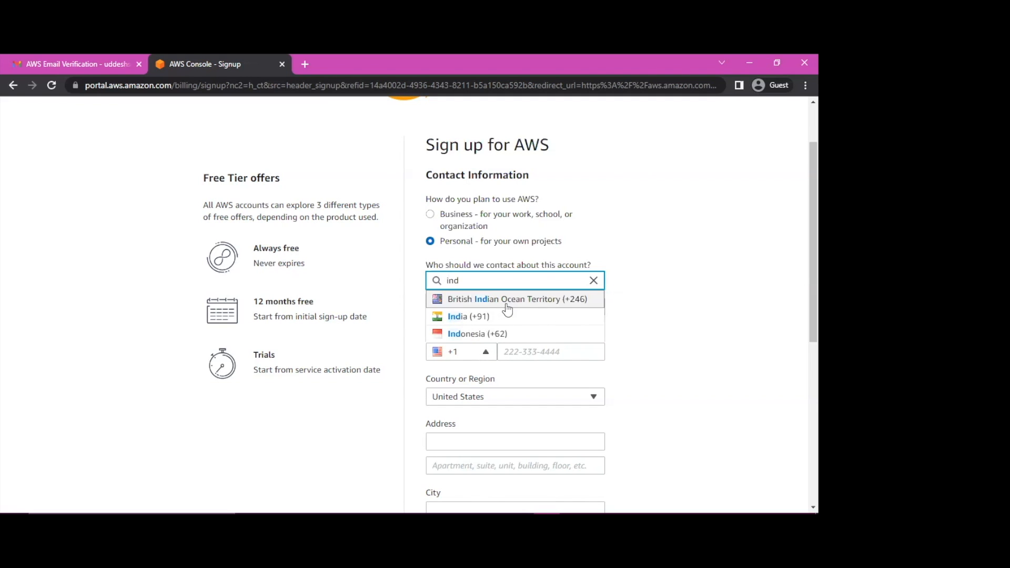
pyautogui.click(504, 317)
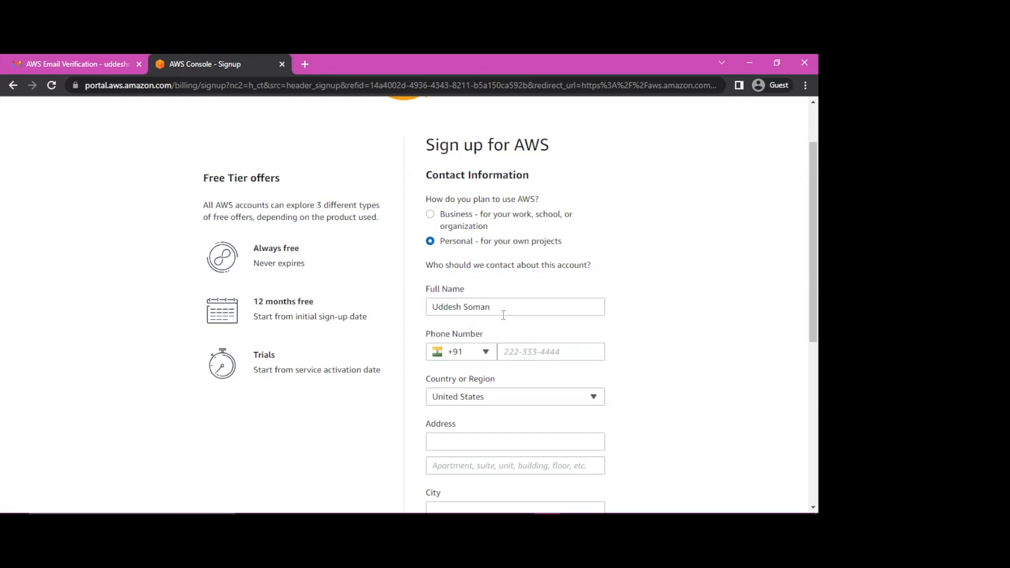
pyautogui.click(516, 356)
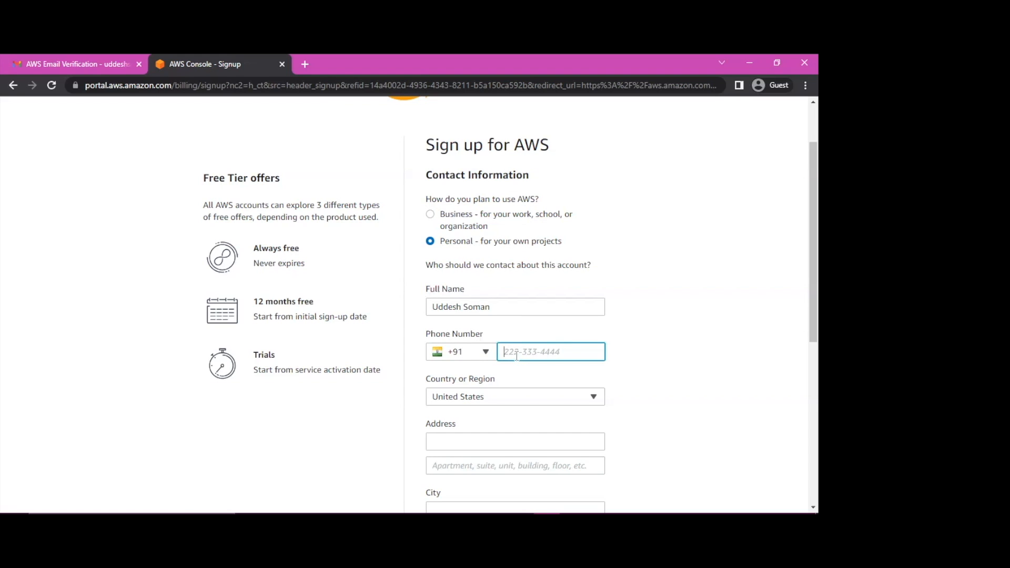
# Step: Set the country or region to India
pyautogui.scroll(-2, 516, 355)
pyautogui.click(517, 319)
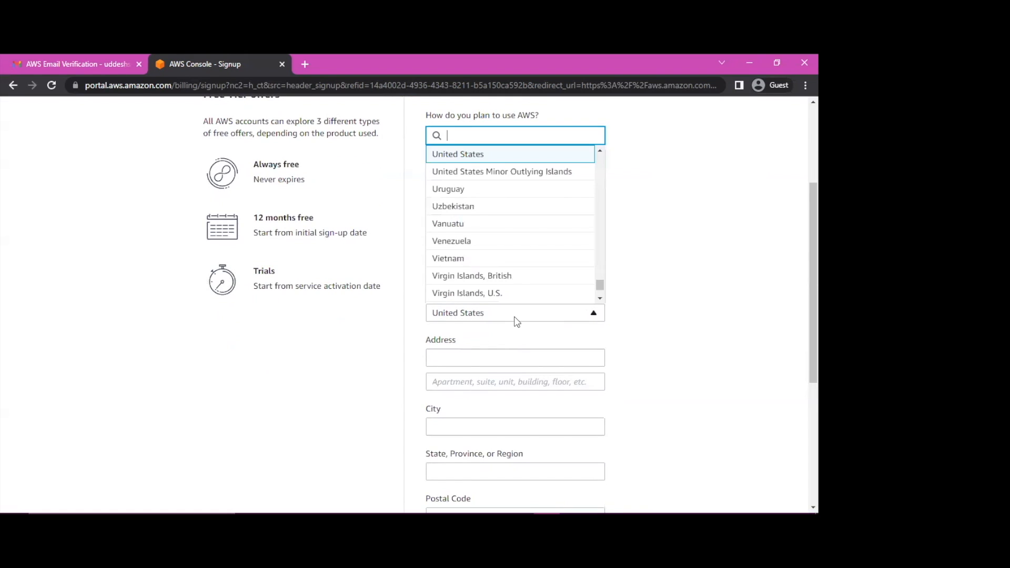
pyautogui.write('ind')
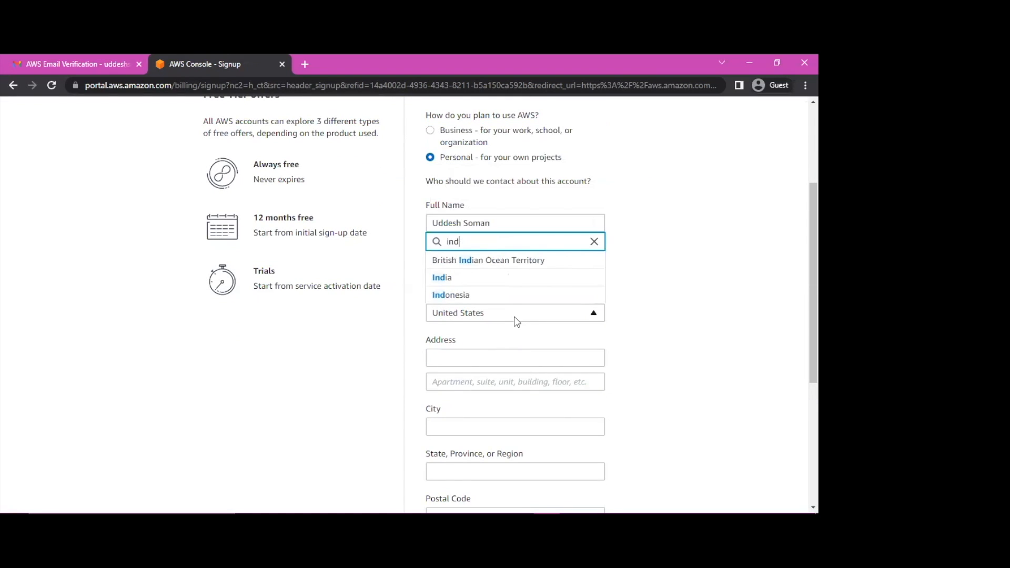
pyautogui.click(484, 278)
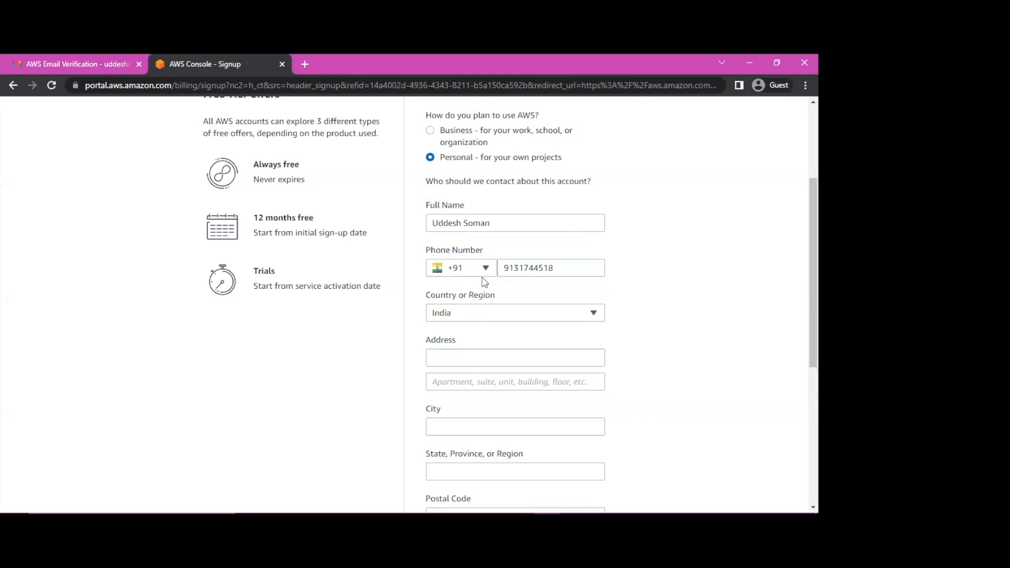
# Step: Fill in the street address, city, state and postal code
pyautogui.click(486, 355)
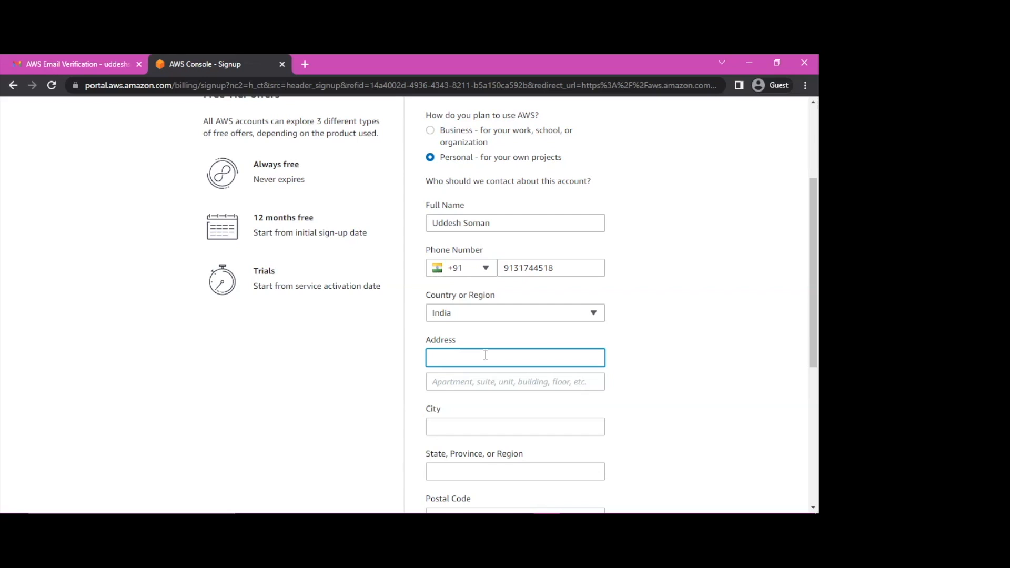
pyautogui.write('ujjain')
pyautogui.click(471, 427)
pyautogui.write('ujjain')
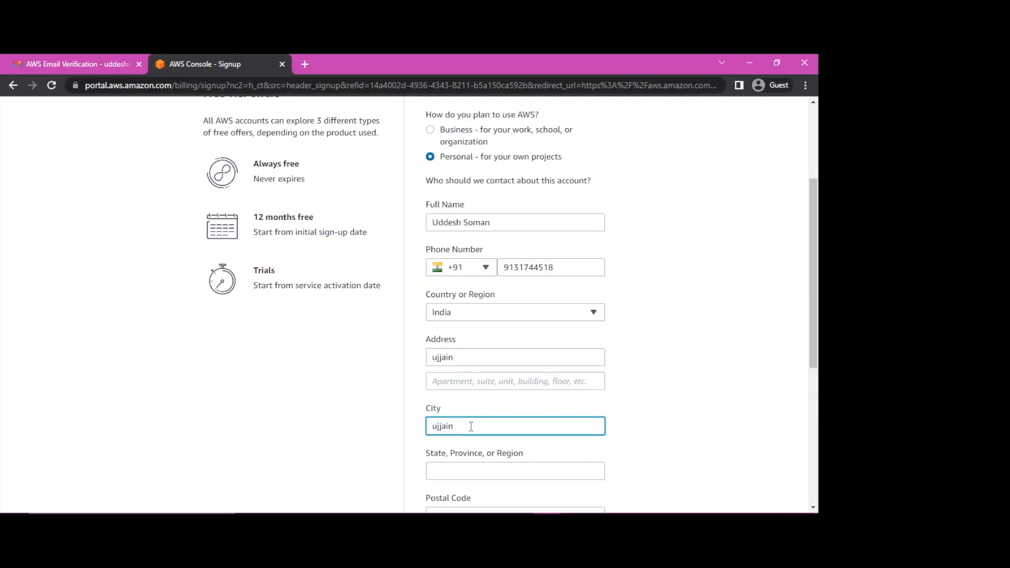
pyautogui.scroll(-2, 471, 424)
pyautogui.click(458, 401)
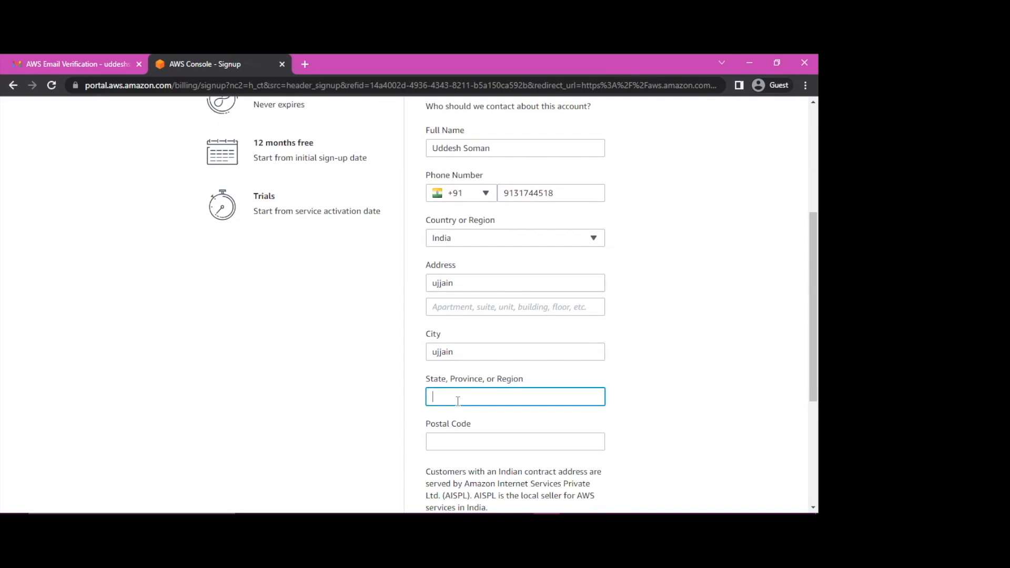
pyautogui.write('madhya pradesh')
pyautogui.click(456, 445)
pyautogui.write('456010')
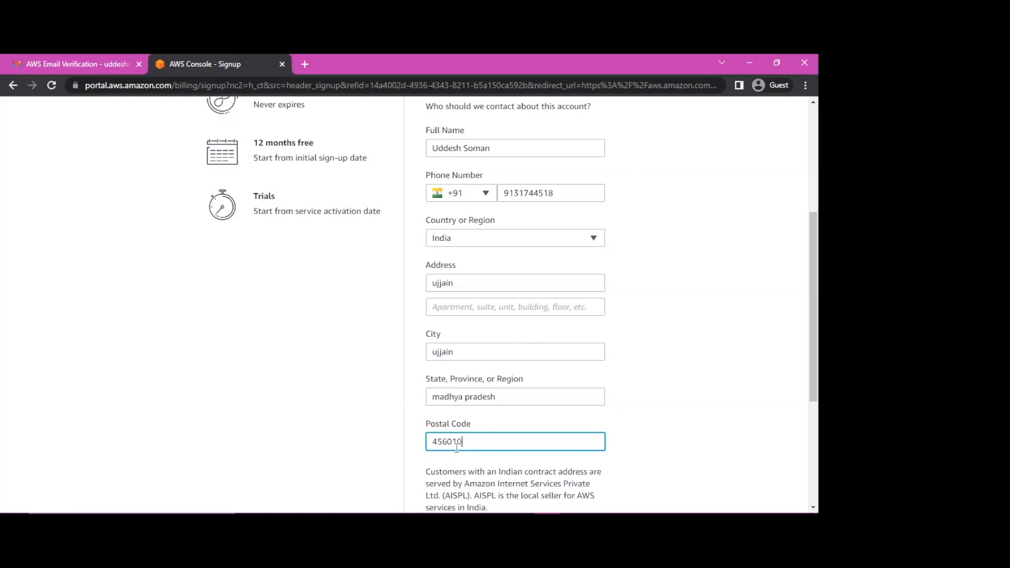
# Step: Accept the AWS Customer Agreement and submit the contact information
pyautogui.scroll(-4, 456, 448)
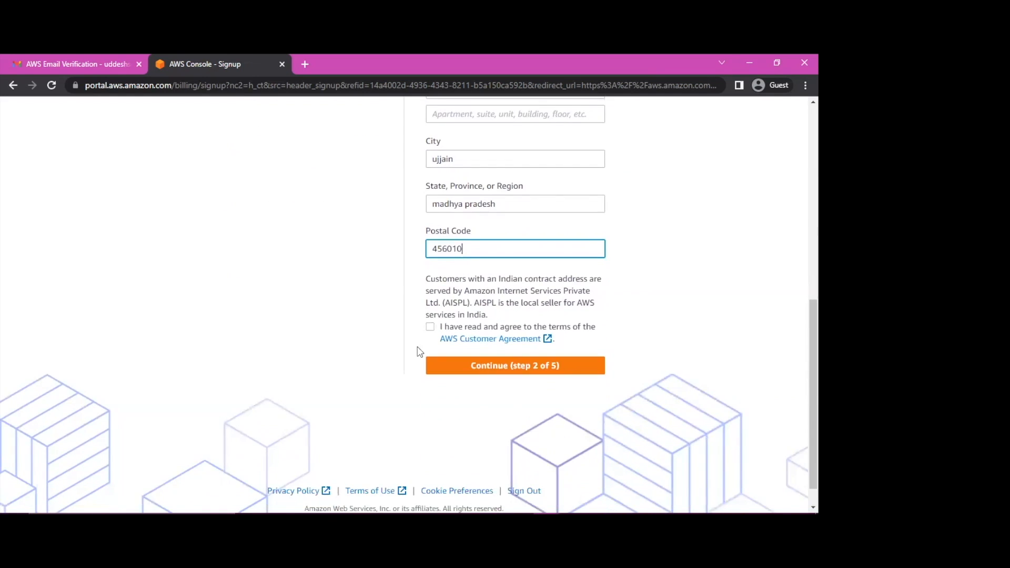
pyautogui.click(430, 310)
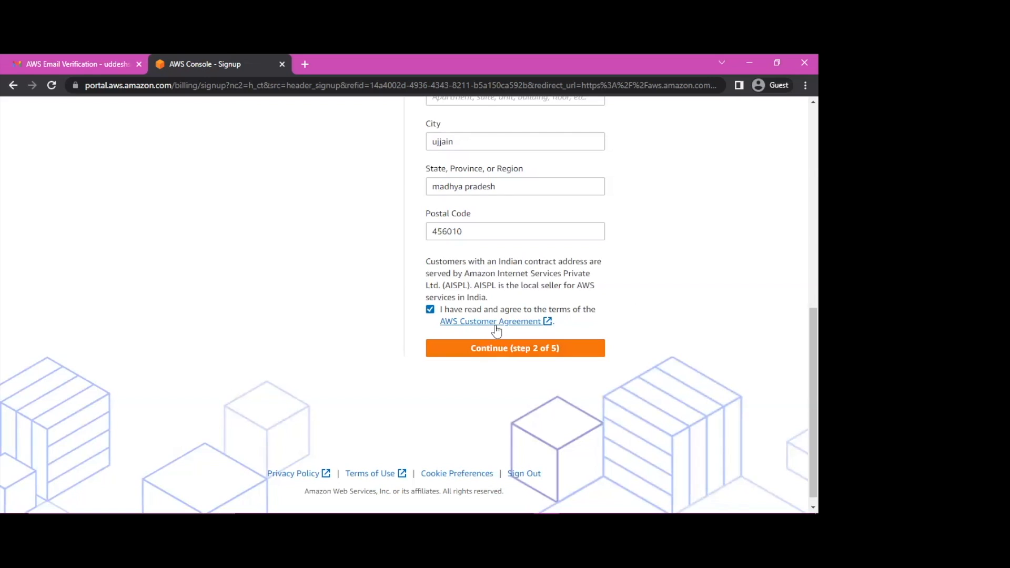
pyautogui.click(514, 354)
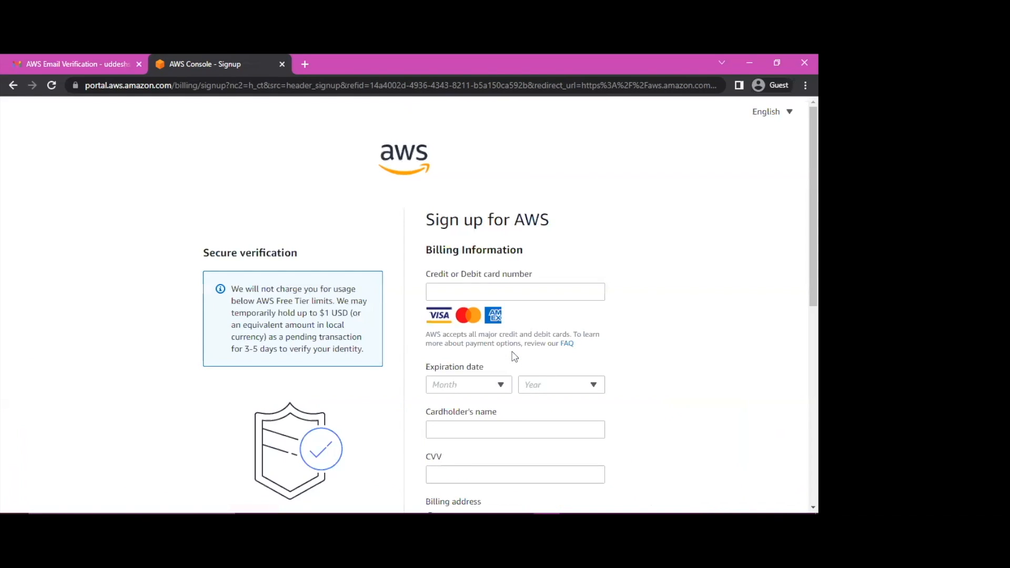
# Step: Scroll through the Billing Information form without entering card details
pyautogui.scroll(-4, 514, 356)
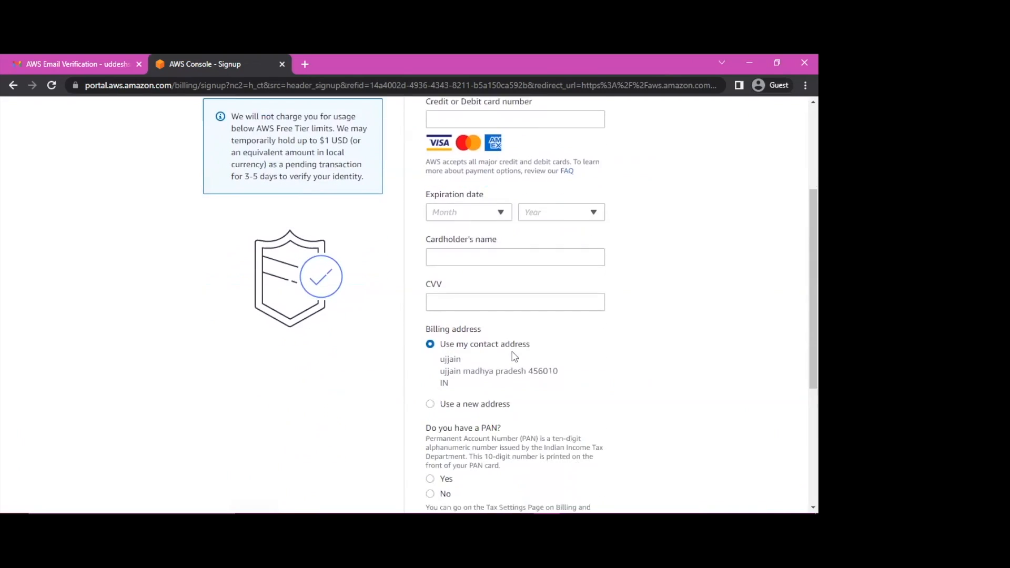
pyautogui.scroll(1, 514, 357)
pyautogui.scroll(3, 514, 356)
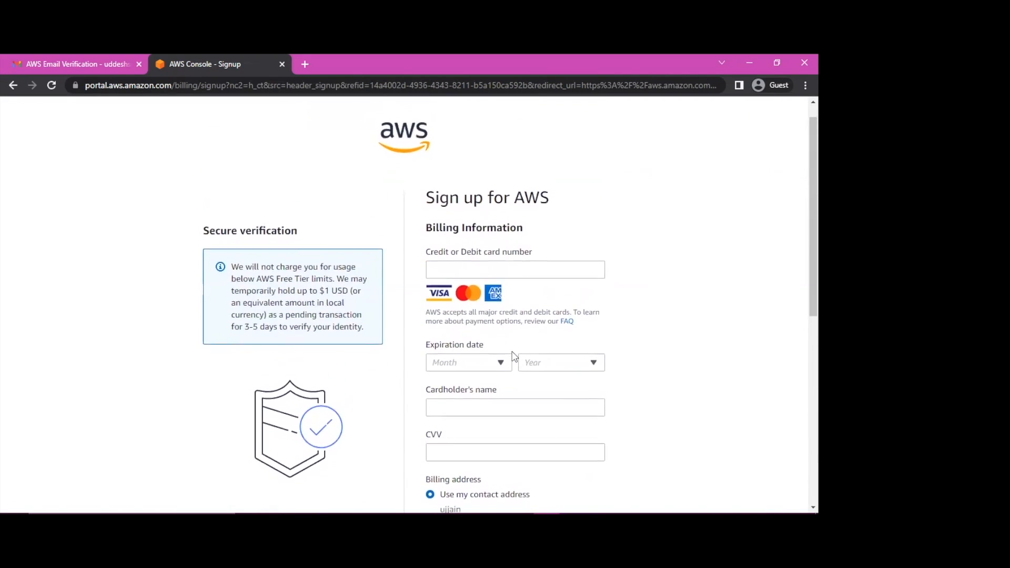
pyautogui.scroll(-4, 514, 356)
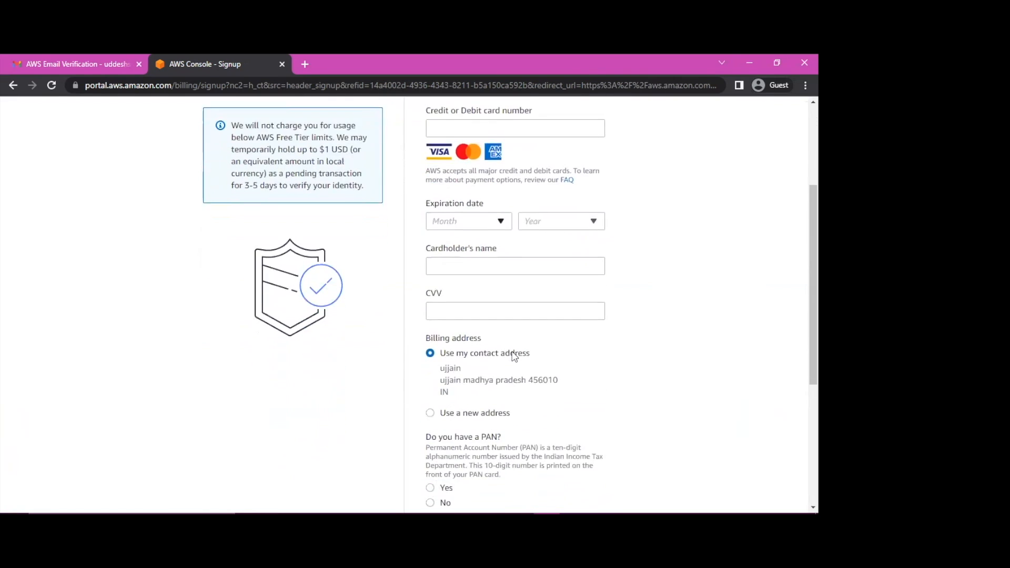
pyautogui.scroll(-1, 515, 357)
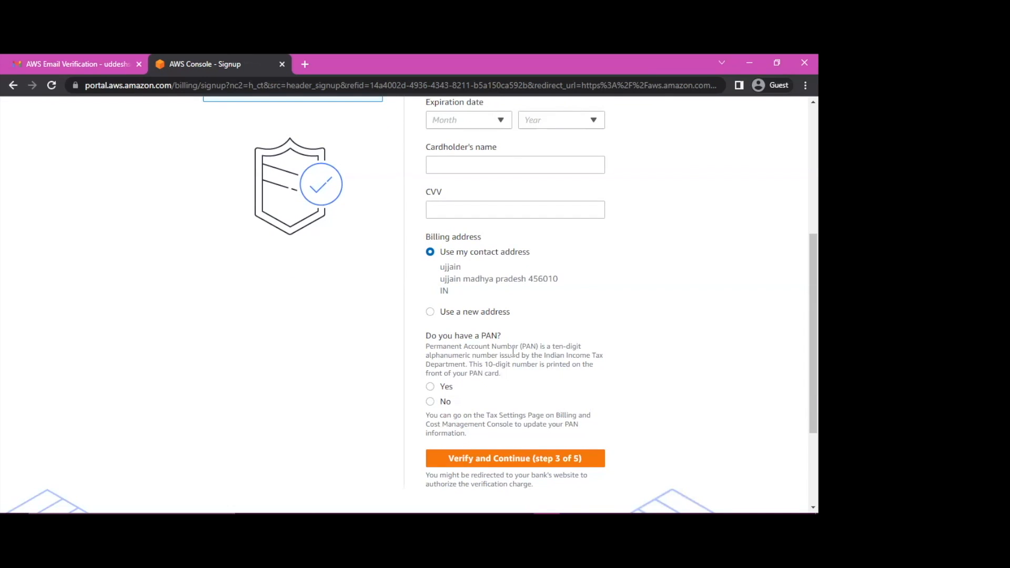
pyautogui.scroll(-2, 513, 352)
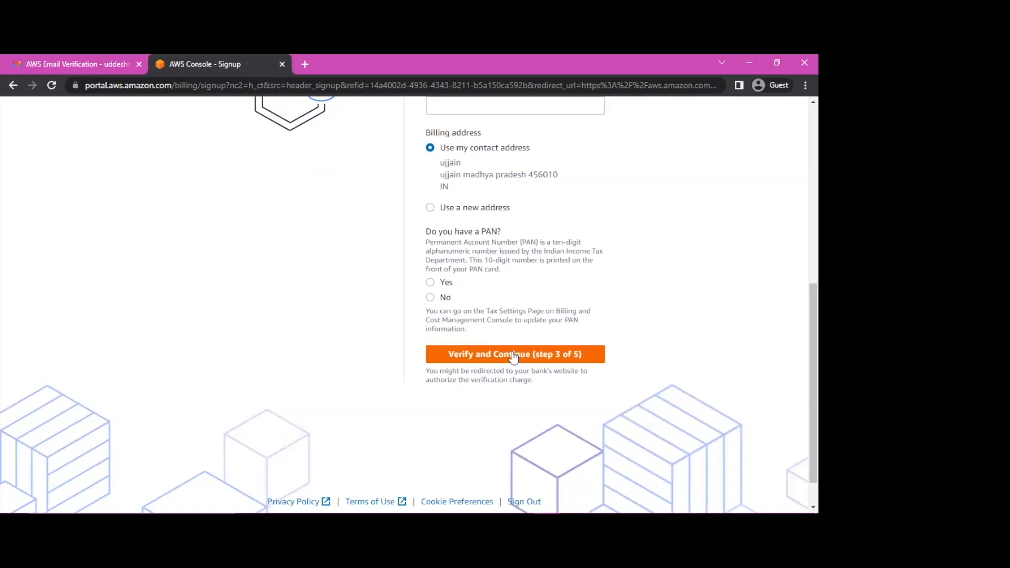
pyautogui.scroll(1, 514, 357)
pyautogui.scroll(-1, 515, 357)
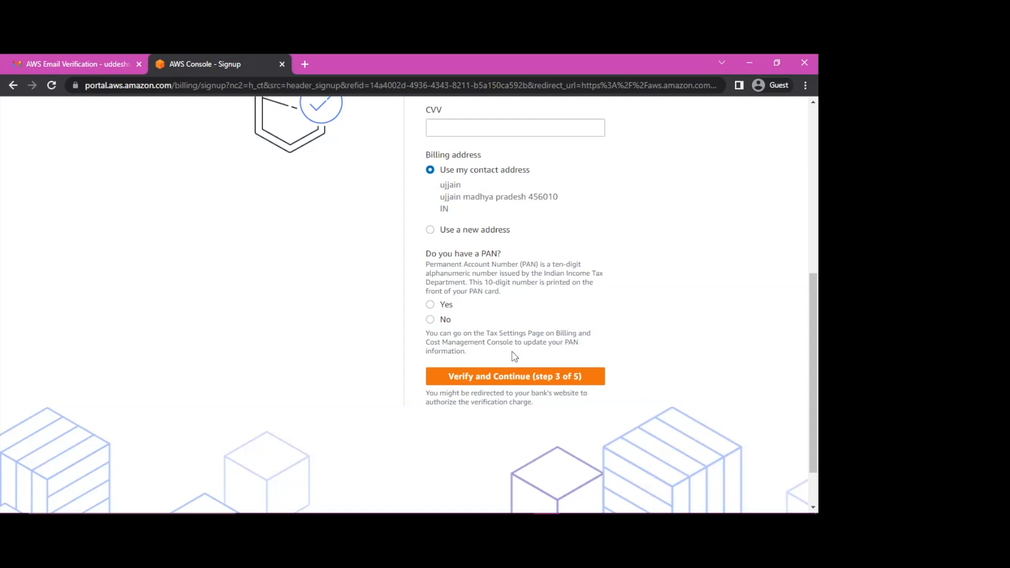
pyautogui.scroll(4, 514, 356)
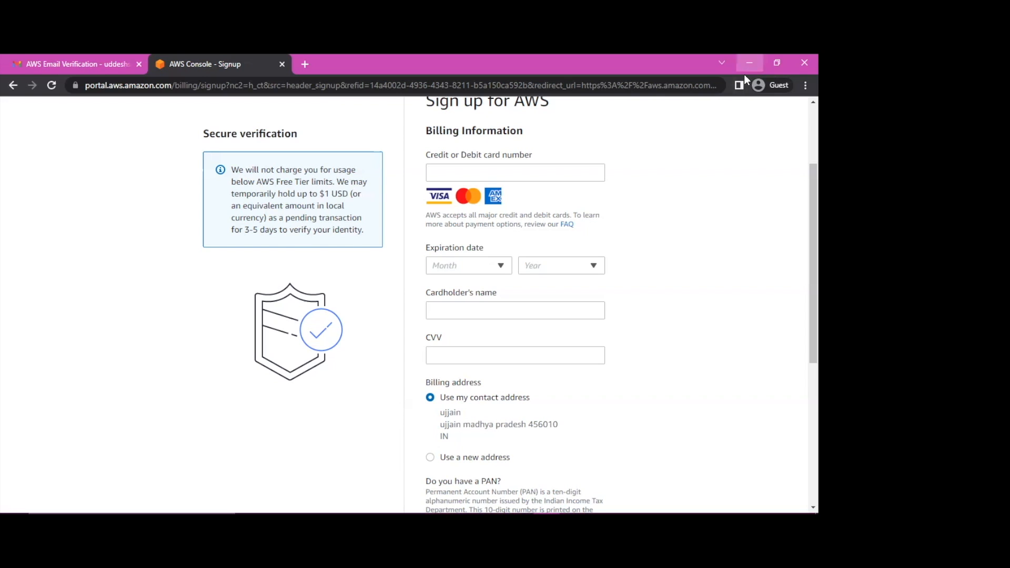
# Step: Restore the browser and reach the console sign-in page from the AWS homepage's account menu
pyautogui.click(746, 71)
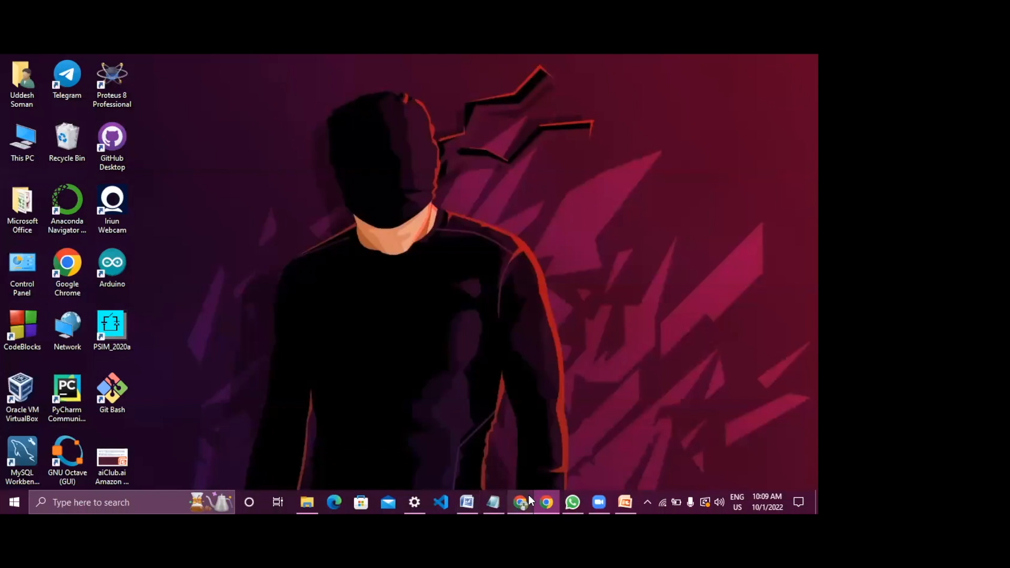
pyautogui.click(528, 495)
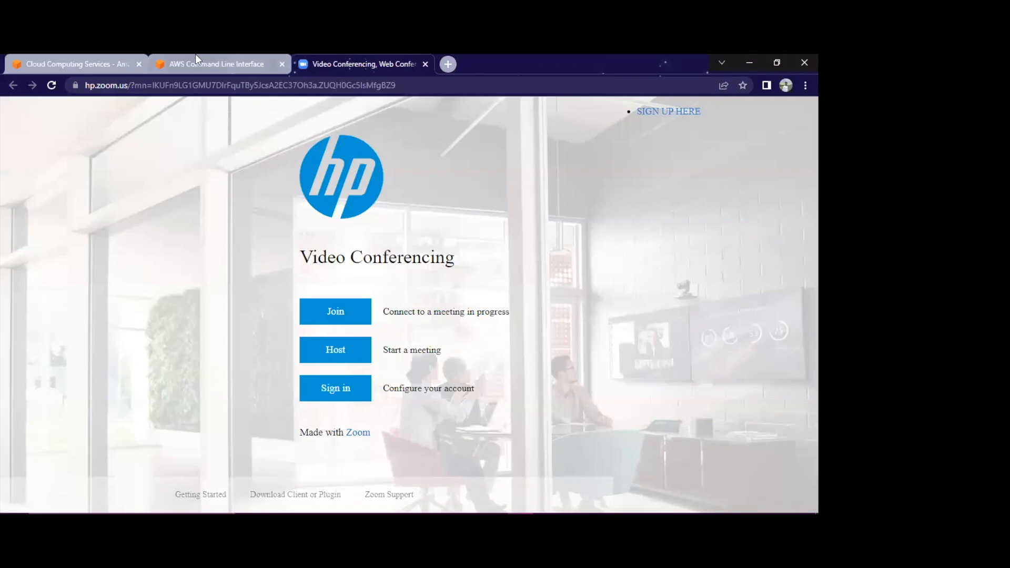
pyautogui.click(196, 57)
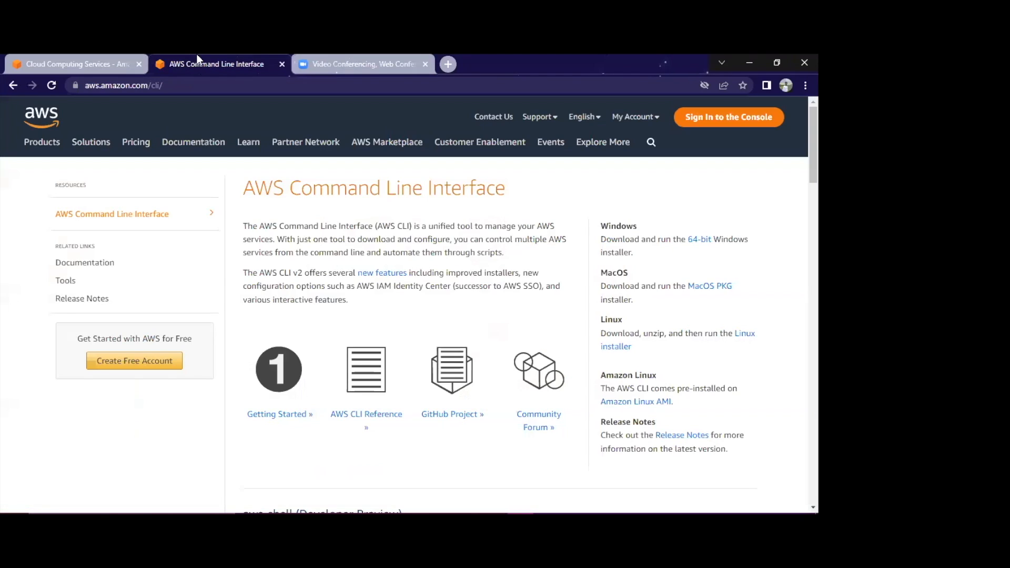
pyautogui.click(85, 58)
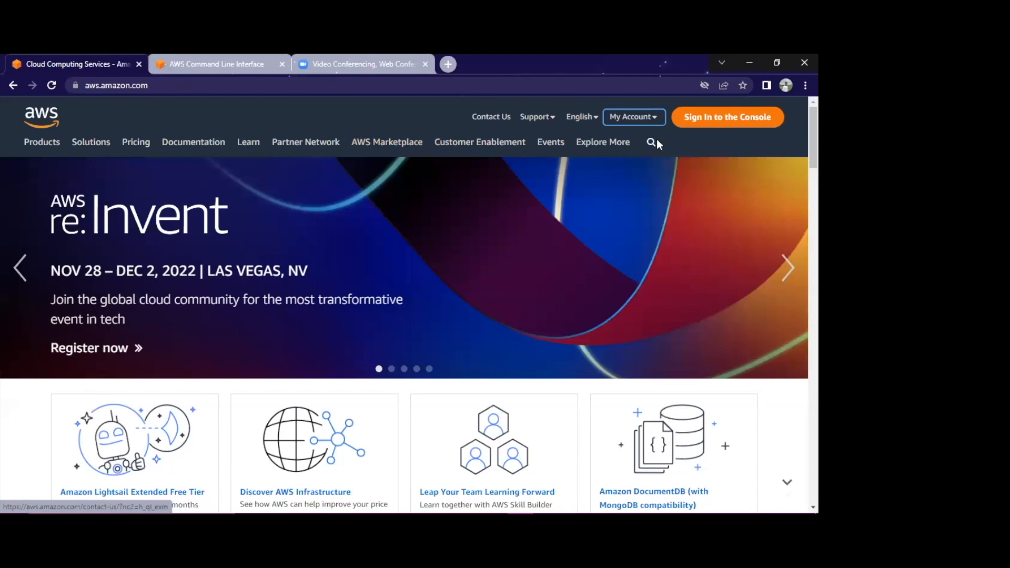
pyautogui.click(634, 117)
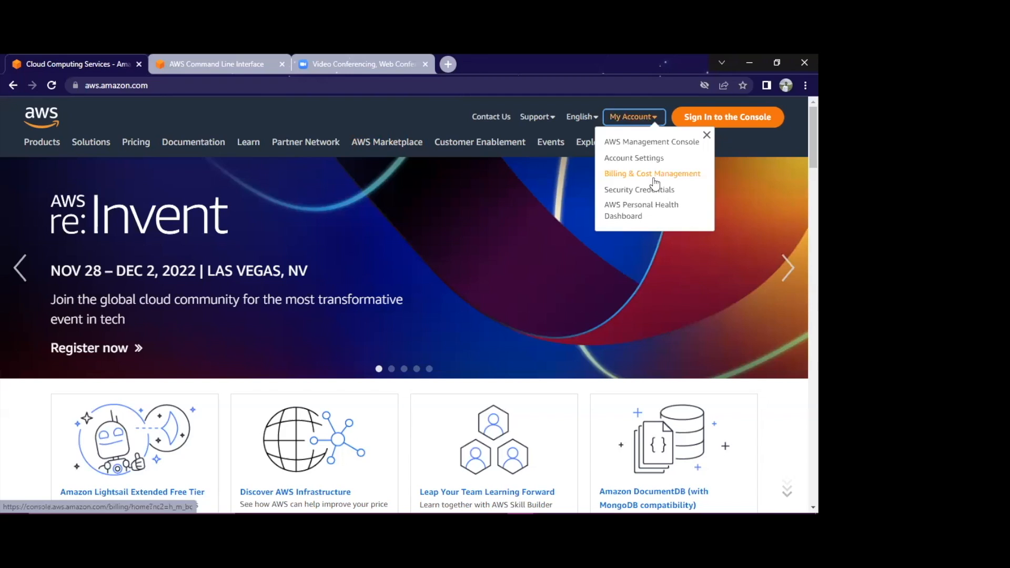
pyautogui.click(759, 123)
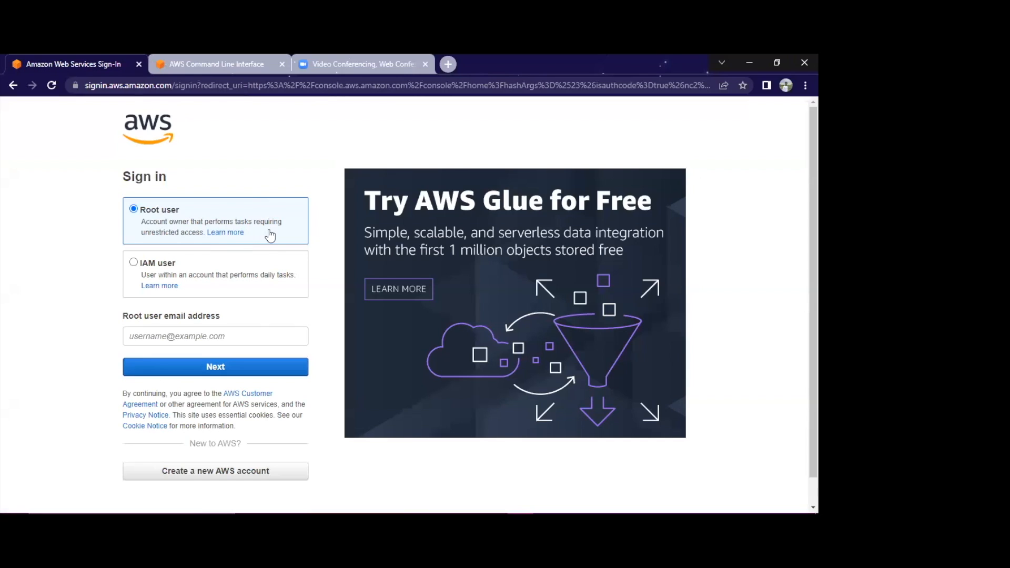
# Step: Sign in as root user with the account email and password
pyautogui.click(187, 337)
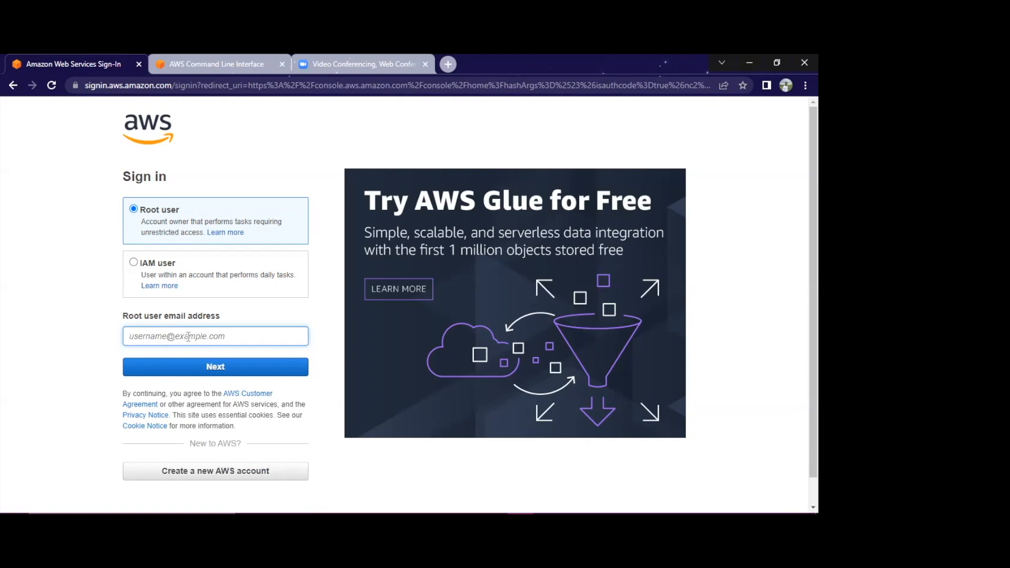
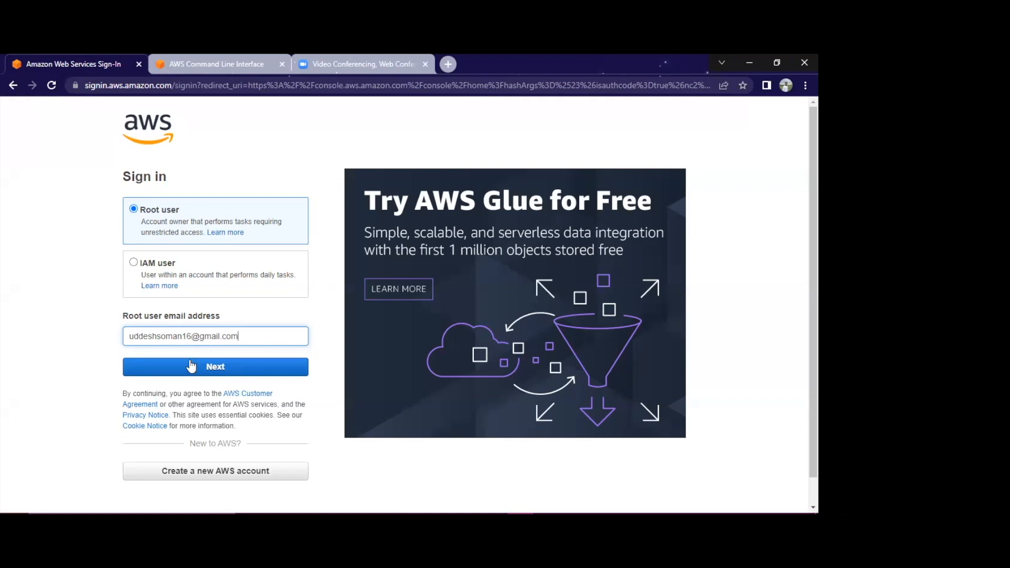
pyautogui.click(189, 359)
pyautogui.write('••••••')
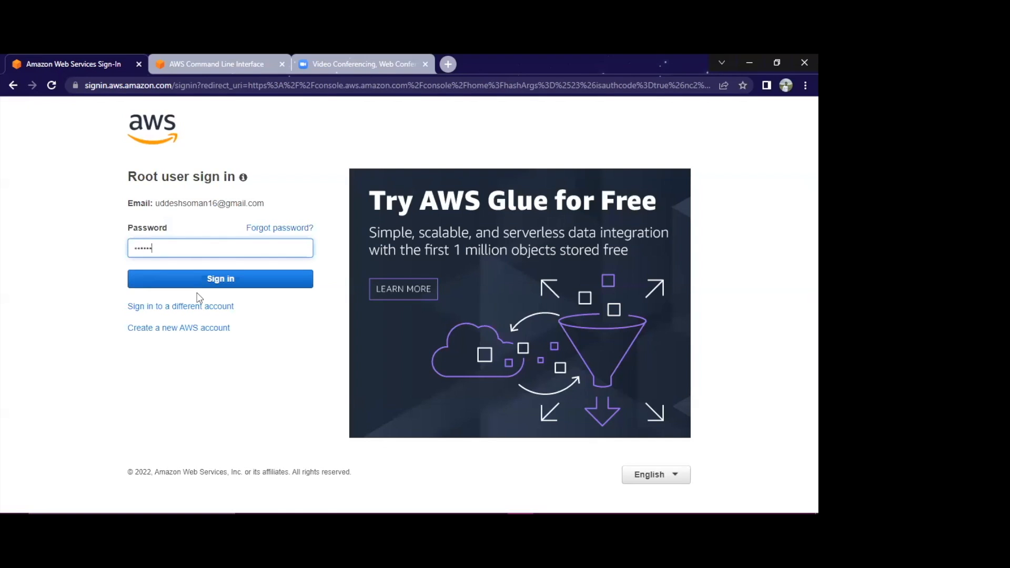
pyautogui.write('•••')
pyautogui.press('Return')
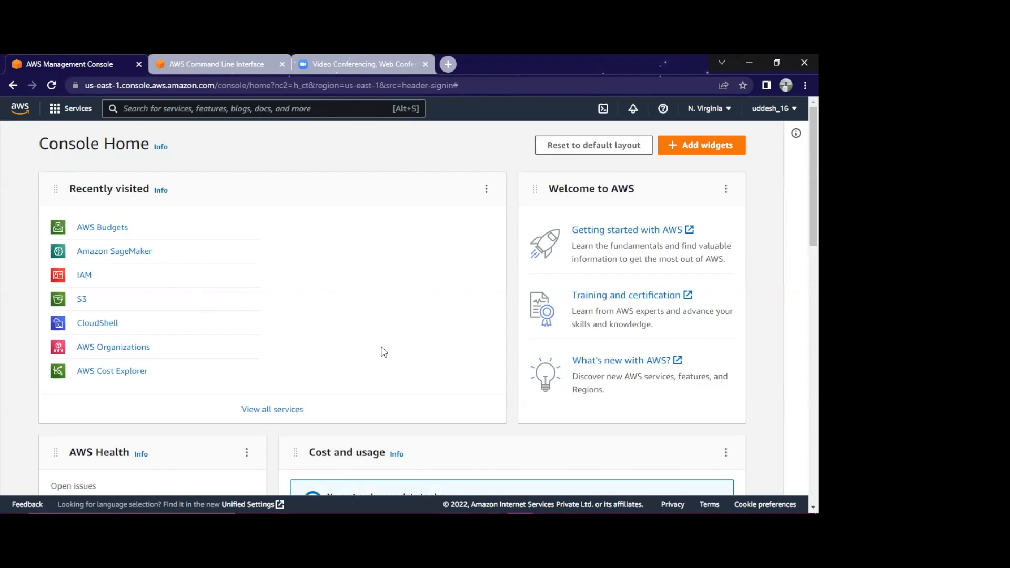
pyautogui.scroll(-3, 384, 342)
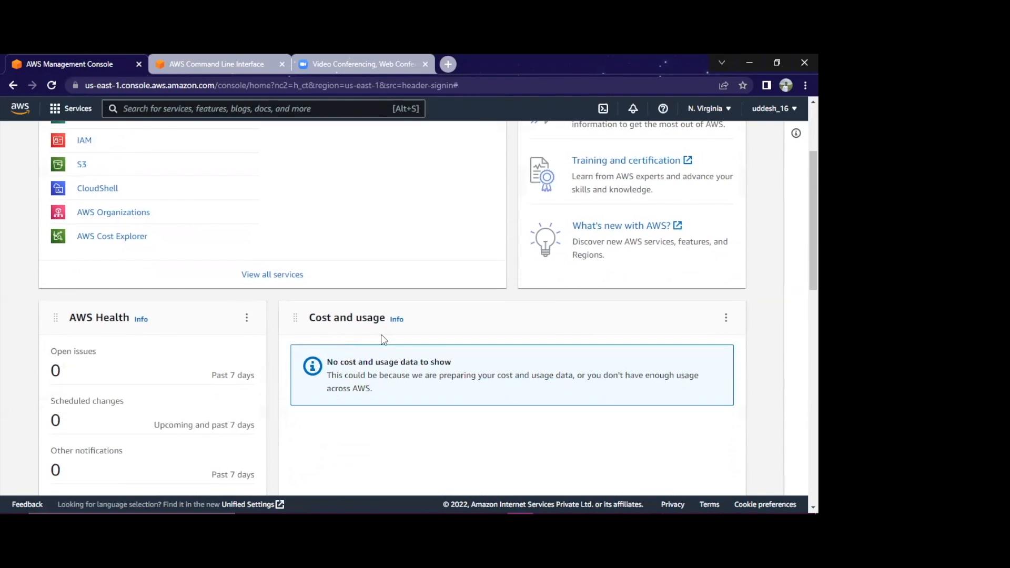
pyautogui.scroll(-3, 384, 340)
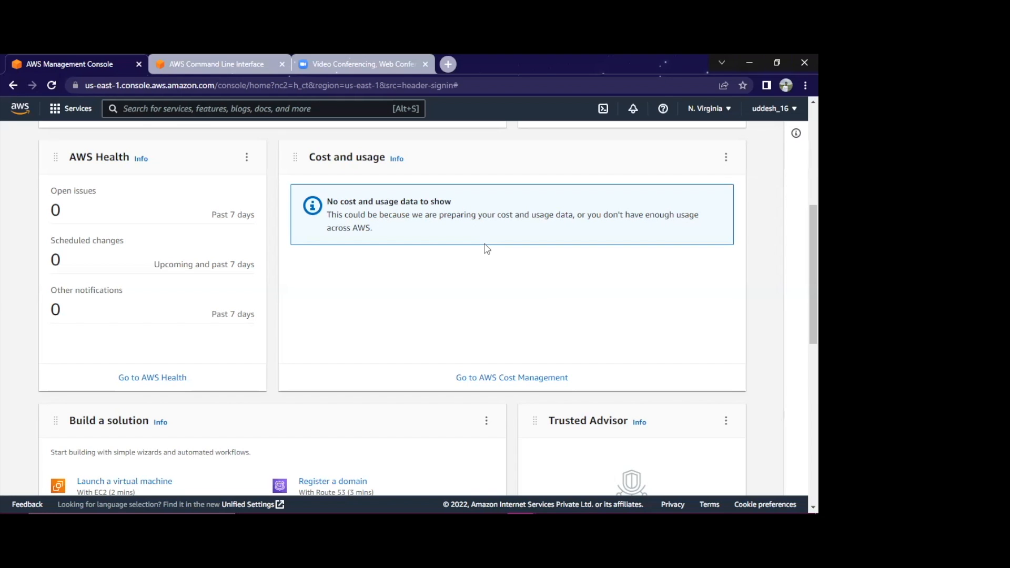
pyautogui.scroll(-3, 485, 272)
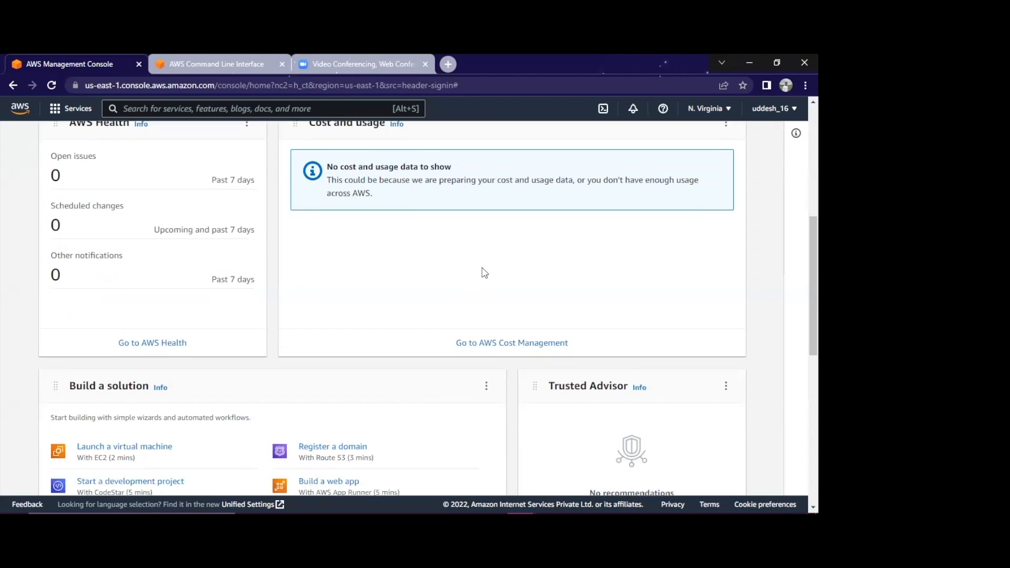
pyautogui.scroll(-1, 483, 272)
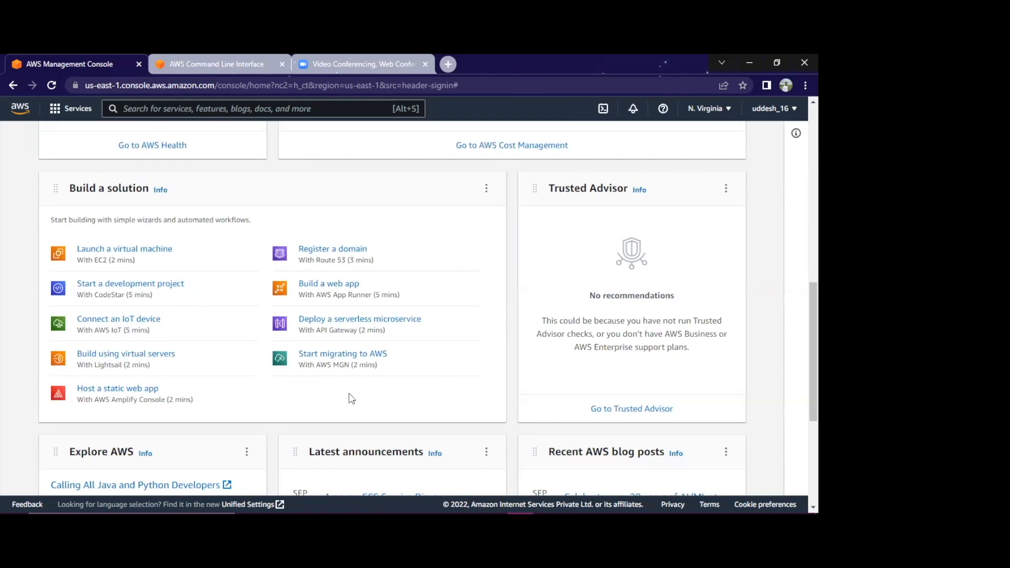
pyautogui.scroll(-5, 368, 394)
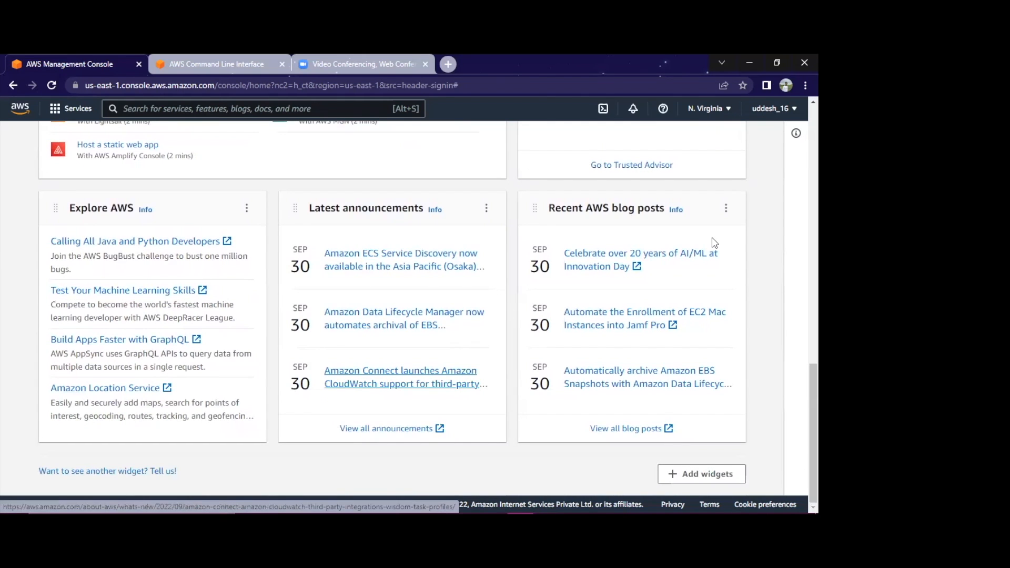
pyautogui.click(723, 108)
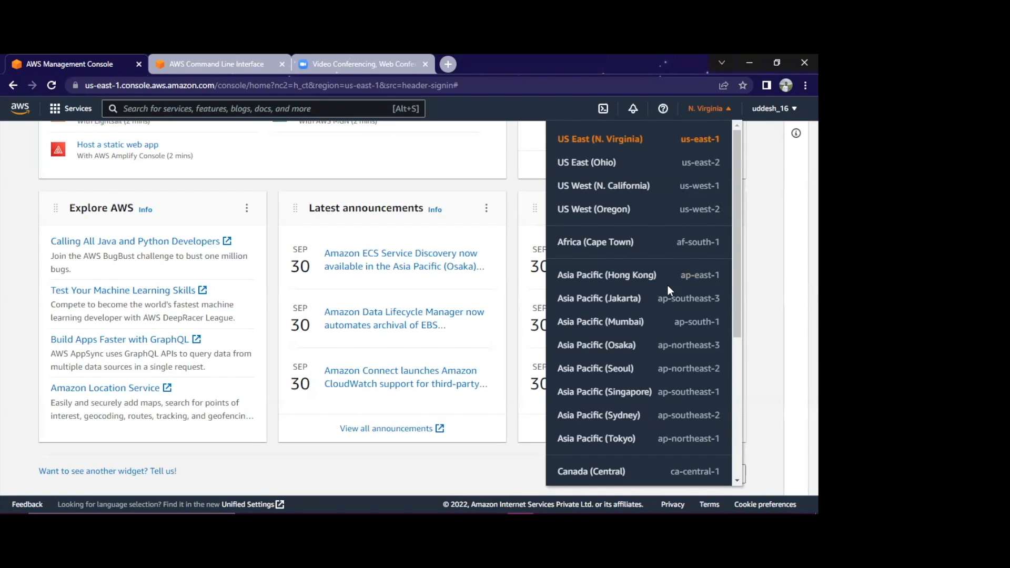
pyautogui.scroll(-3, 668, 285)
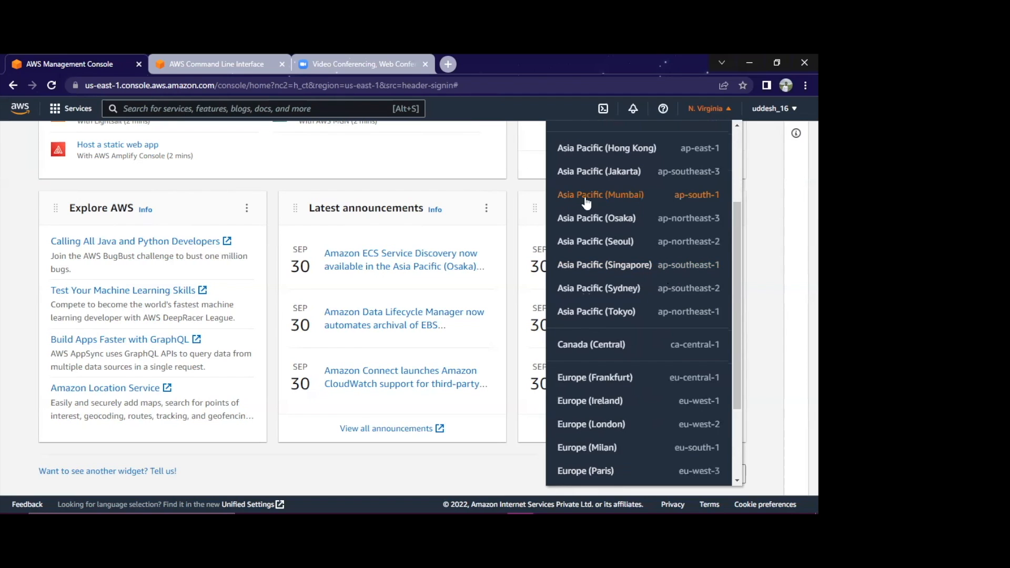
pyautogui.click(751, 340)
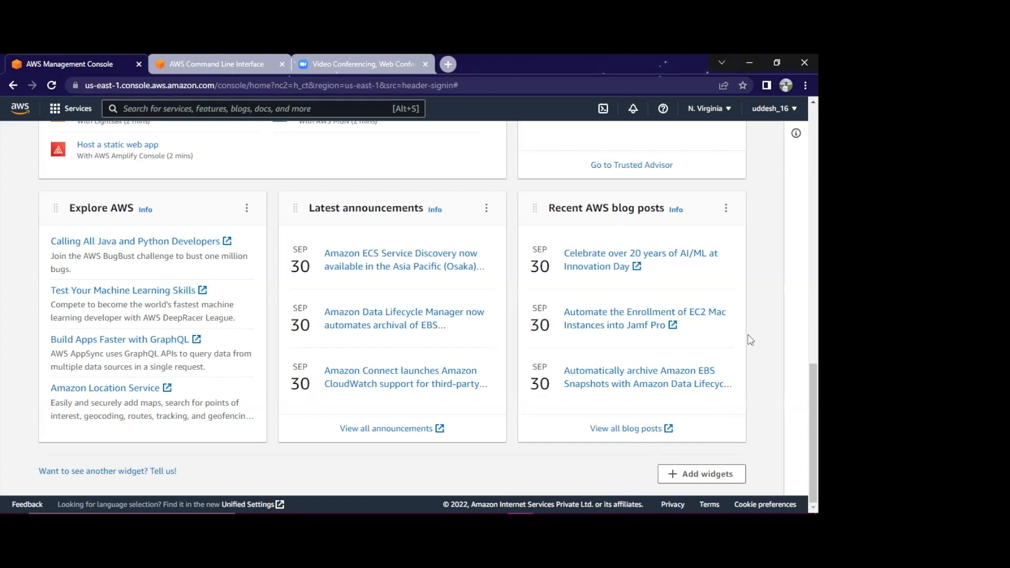
pyautogui.scroll(1, 494, 216)
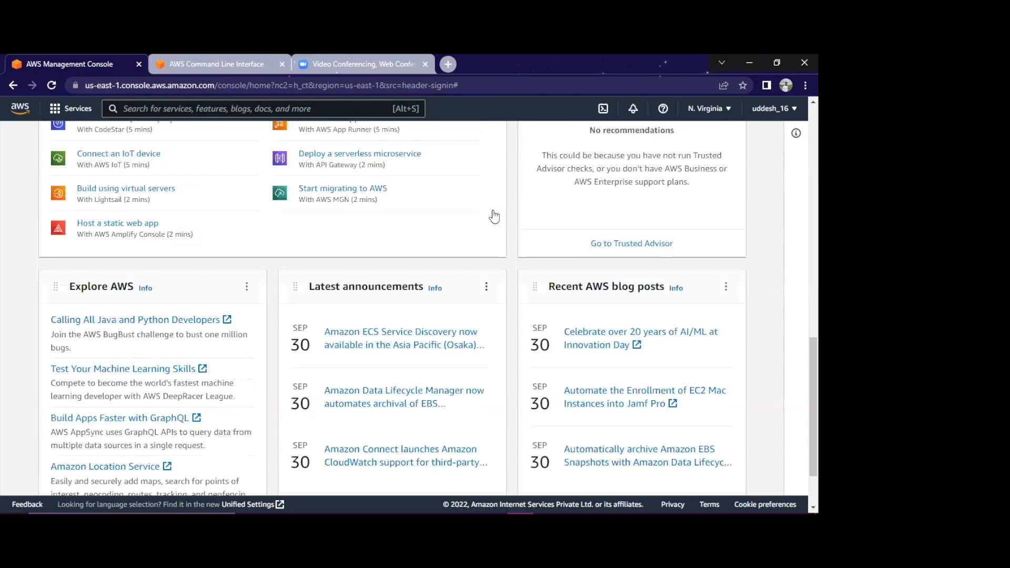
pyautogui.scroll(9, 494, 216)
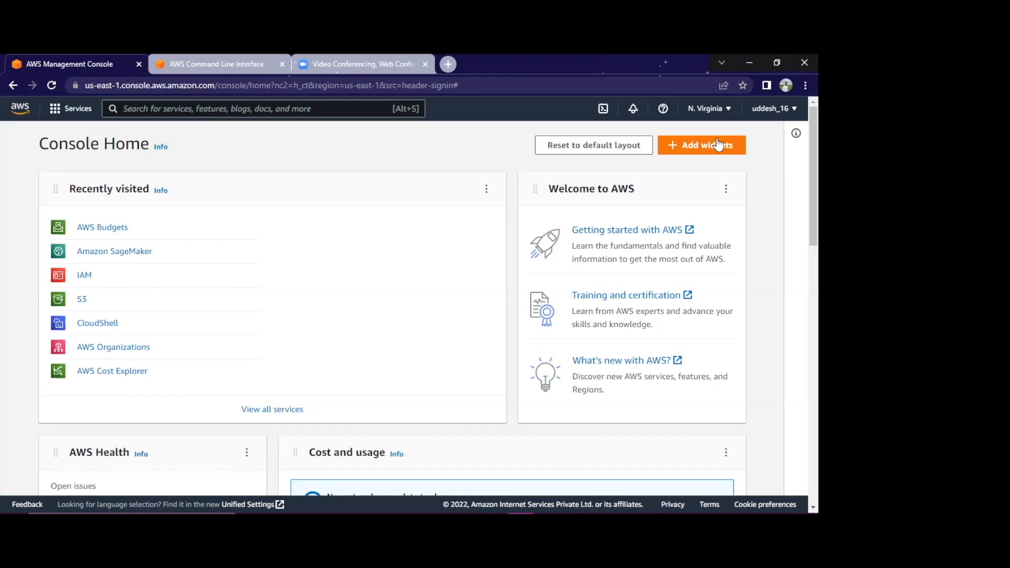
# Step: Open the Billing Dashboard from the account menu, review its cost cards, then go to Budgets
pyautogui.click(787, 109)
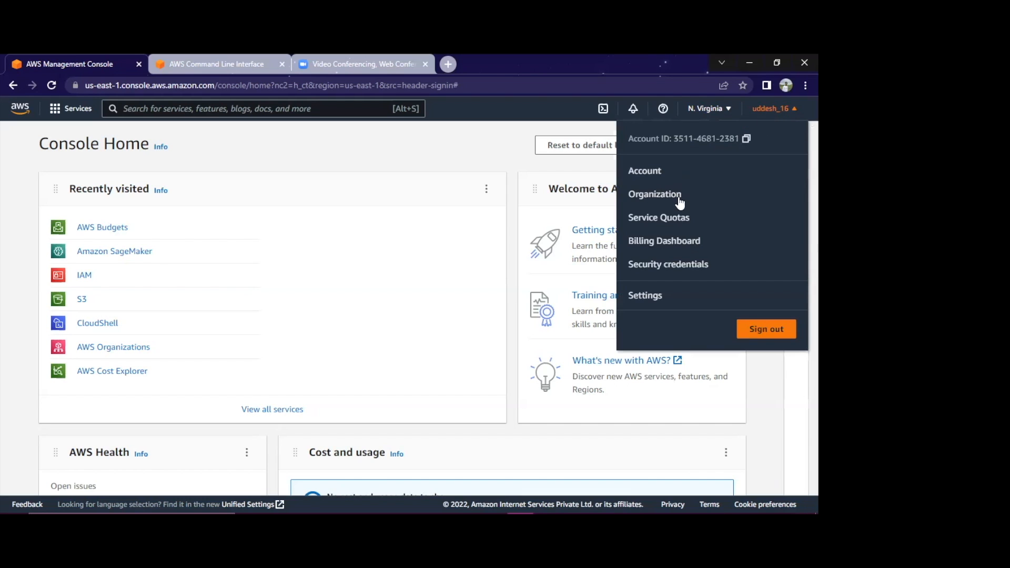
pyautogui.click(671, 247)
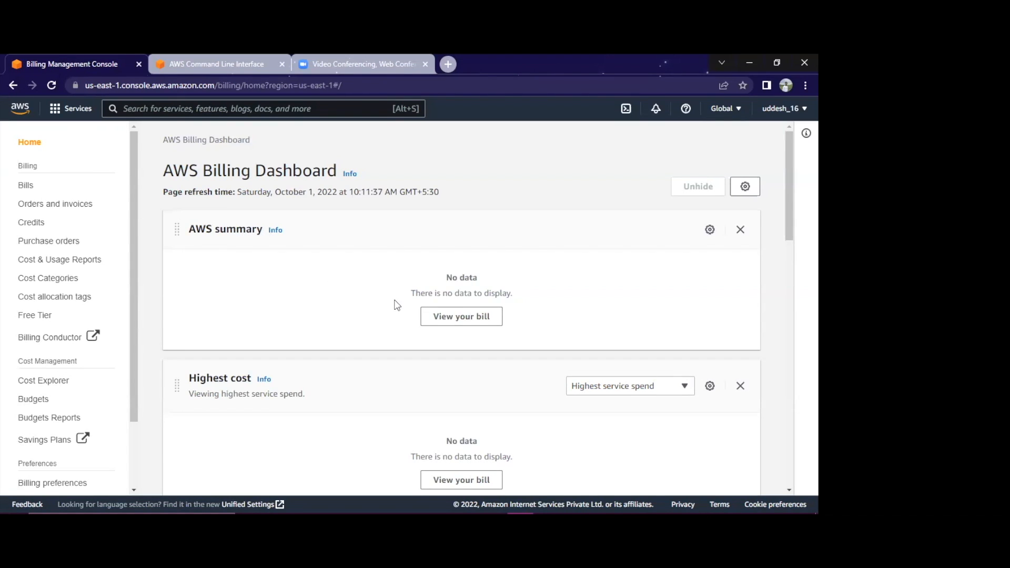
pyautogui.scroll(-2, 396, 305)
pyautogui.scroll(-1, 397, 305)
pyautogui.scroll(3, 397, 305)
pyautogui.scroll(-3, 397, 305)
pyautogui.scroll(-3, 396, 305)
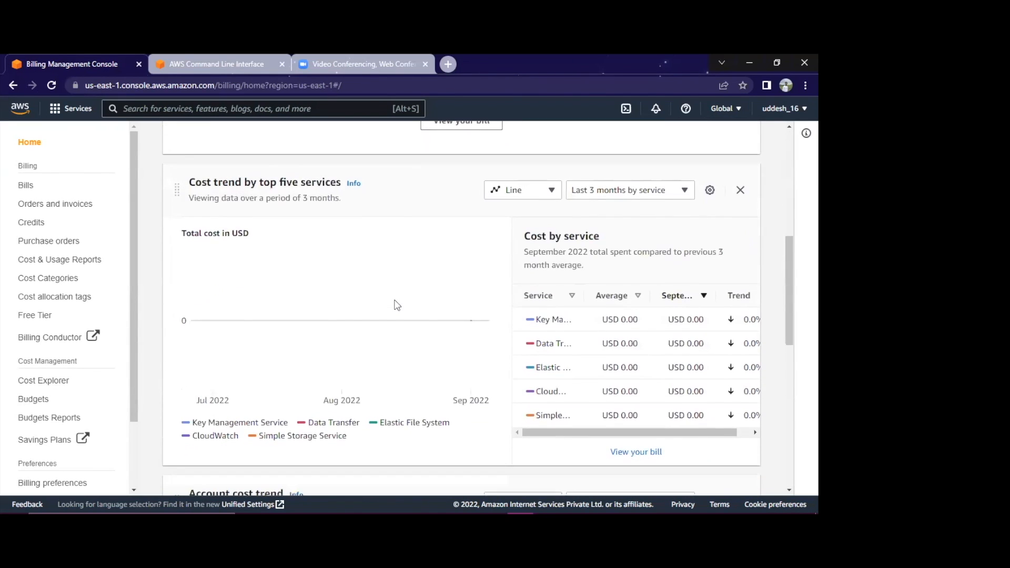
pyautogui.scroll(1, 397, 305)
pyautogui.scroll(-2, 393, 298)
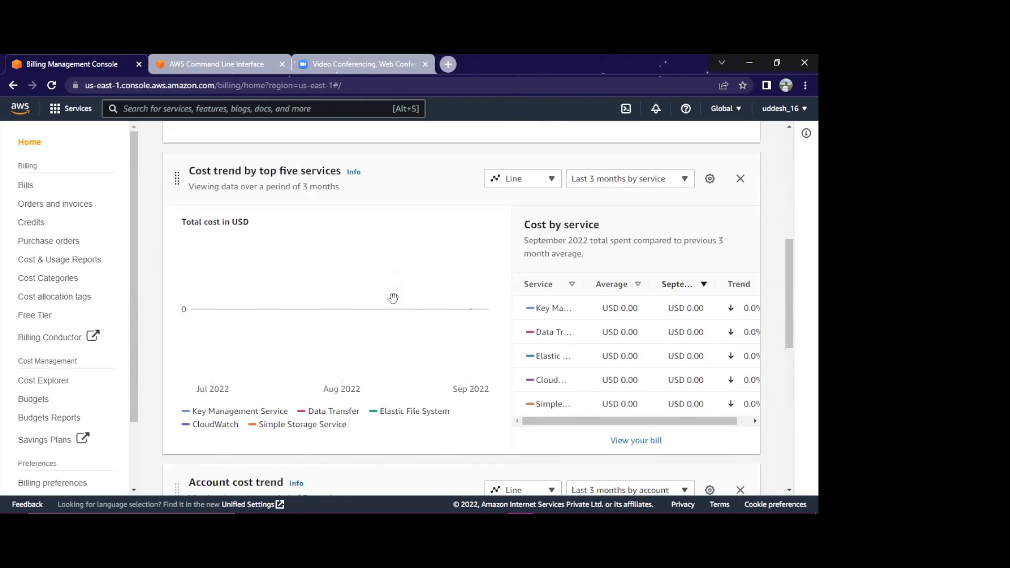
pyautogui.scroll(2, 395, 297)
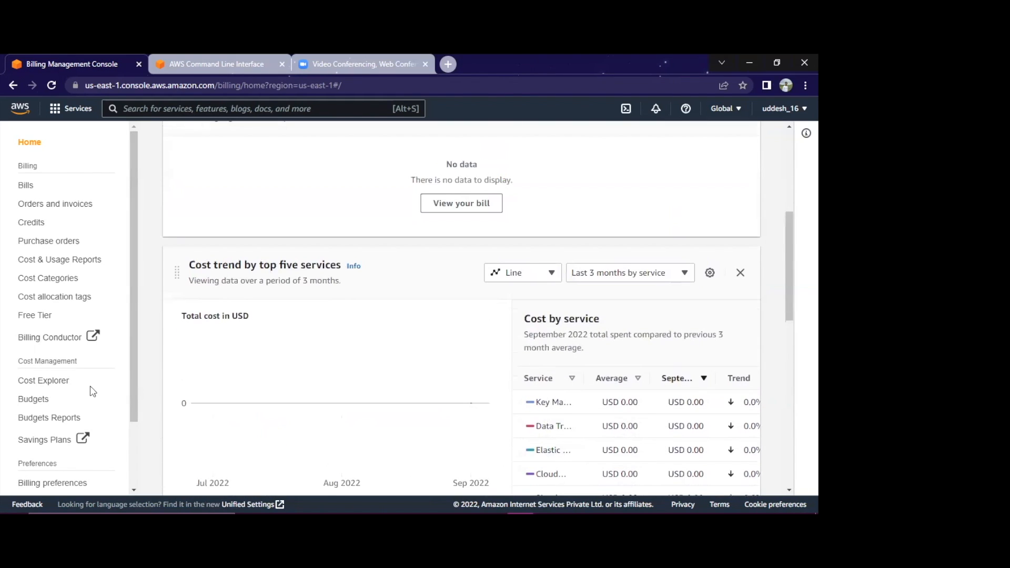
pyautogui.moveTo(254, 383)
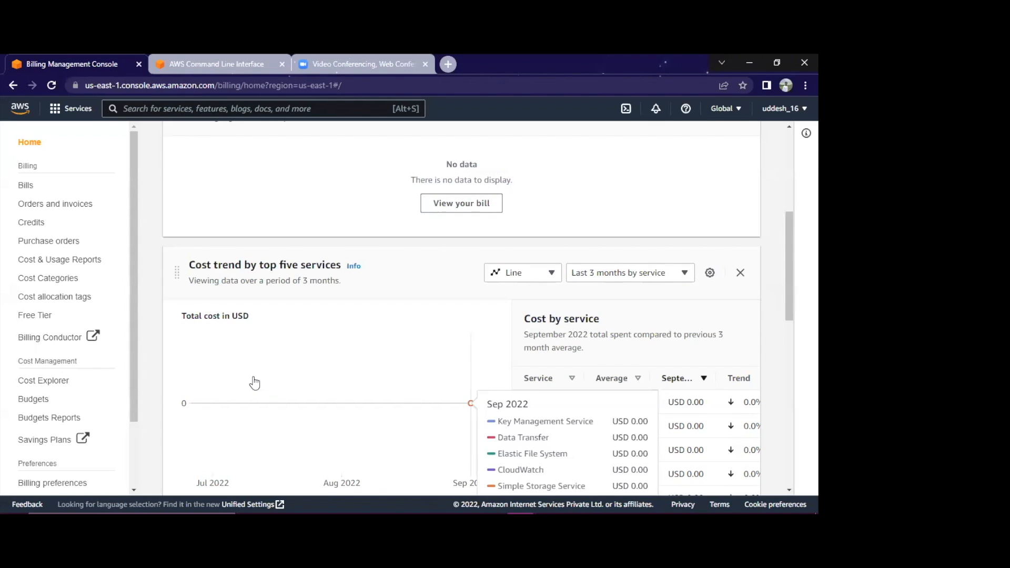
pyautogui.click(31, 403)
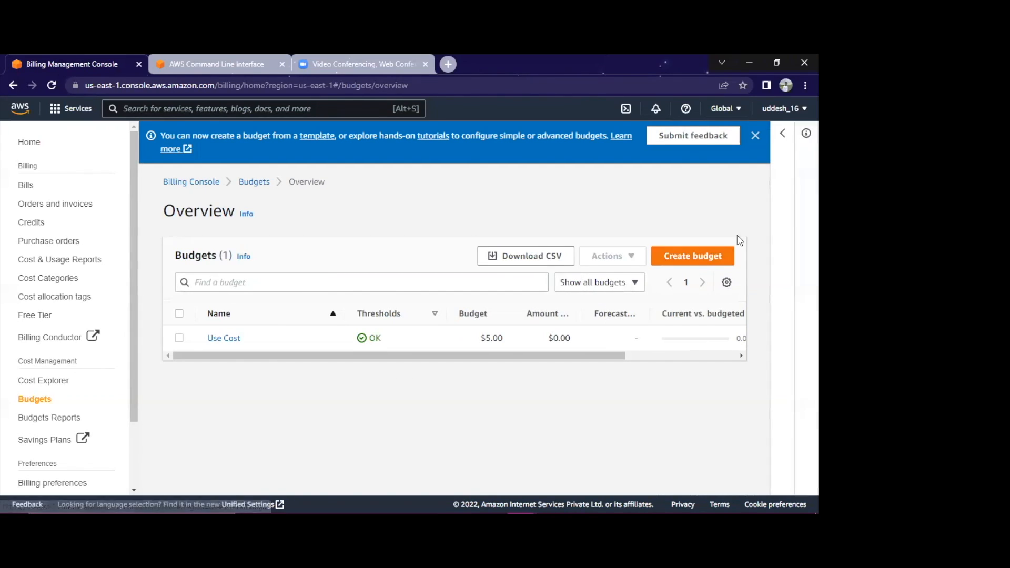
# Step: Start a Zero spend budget from the template and select its default name 'My Zero-Spend Budget'
pyautogui.click(690, 262)
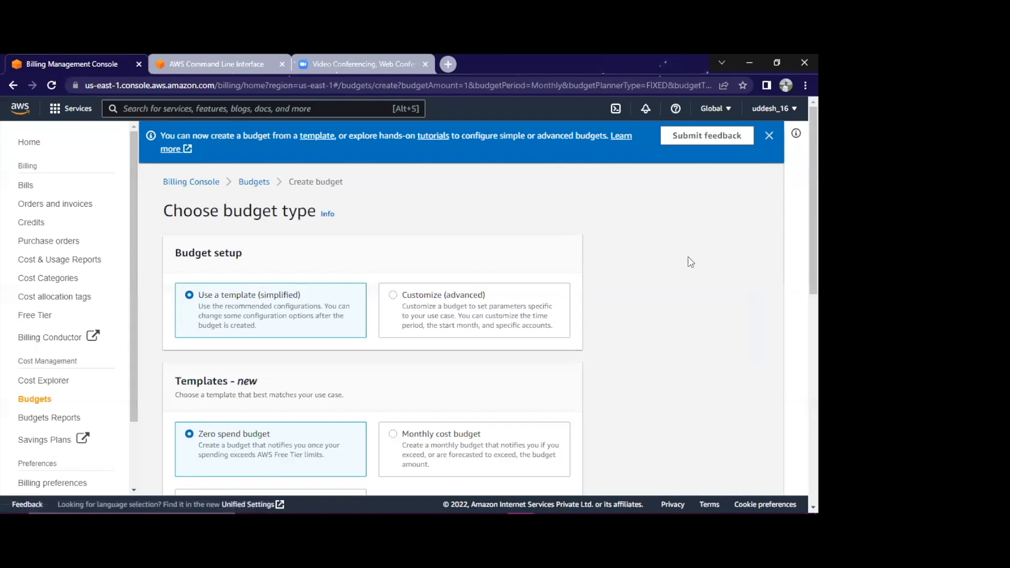
pyautogui.scroll(-3, 488, 276)
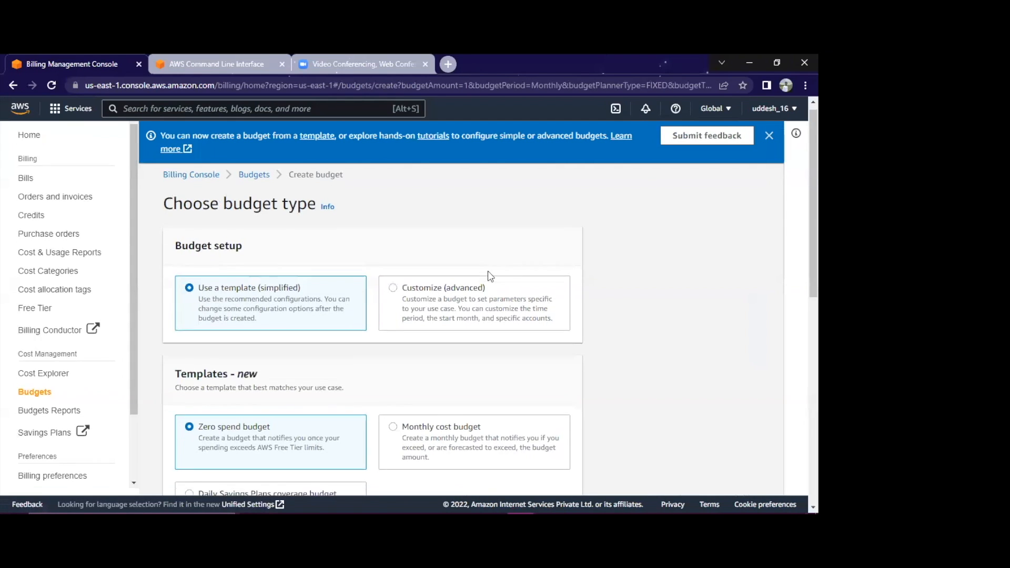
pyautogui.scroll(-1, 491, 276)
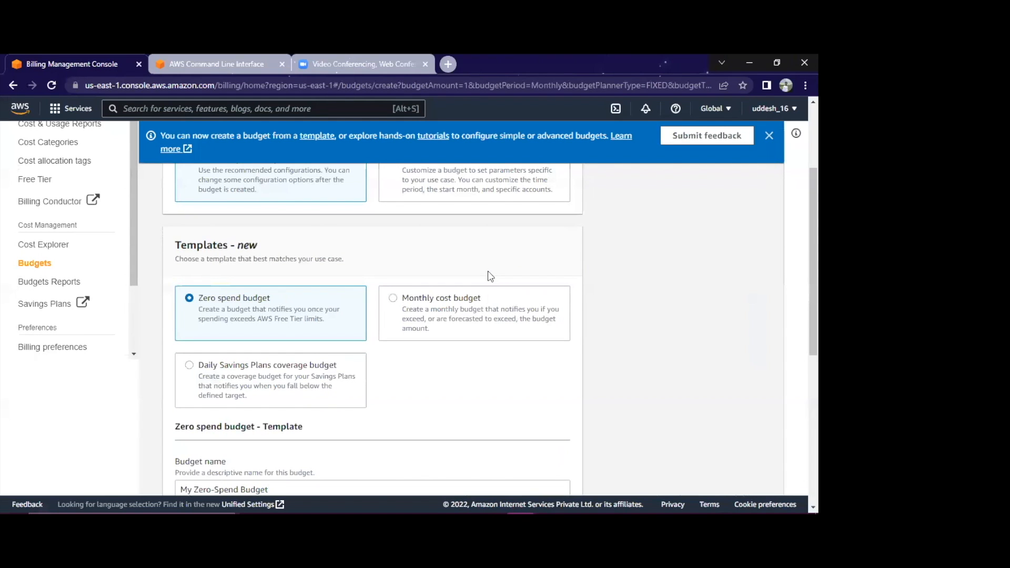
pyautogui.scroll(1, 491, 276)
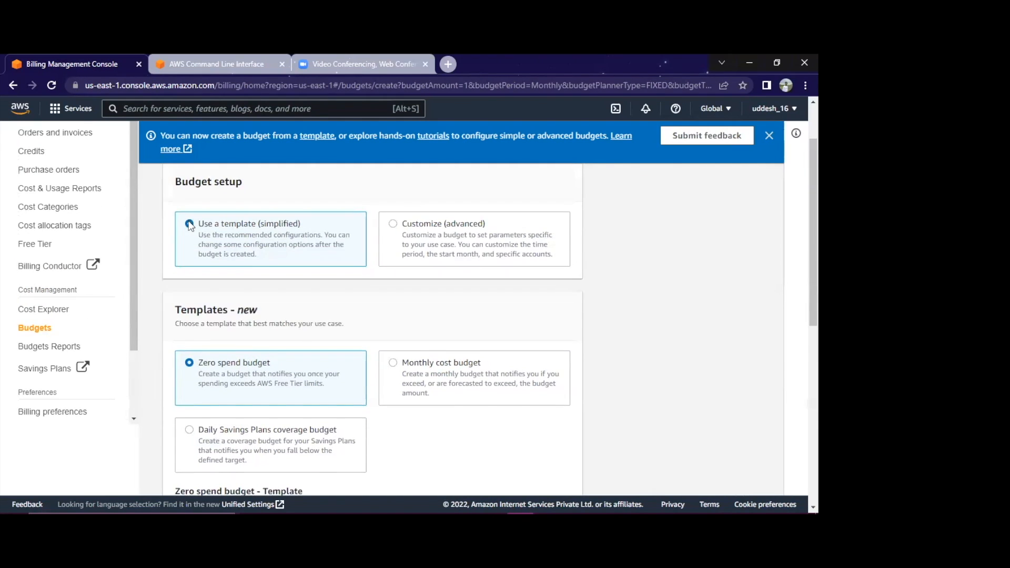
pyautogui.scroll(-5, 381, 311)
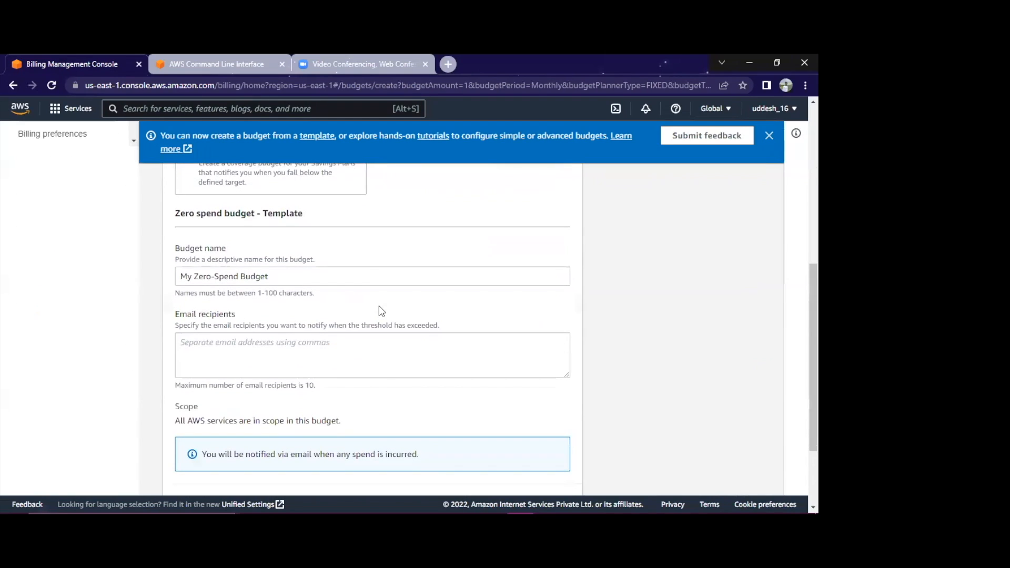
pyautogui.moveTo(285, 272); pyautogui.dragTo(171, 276)
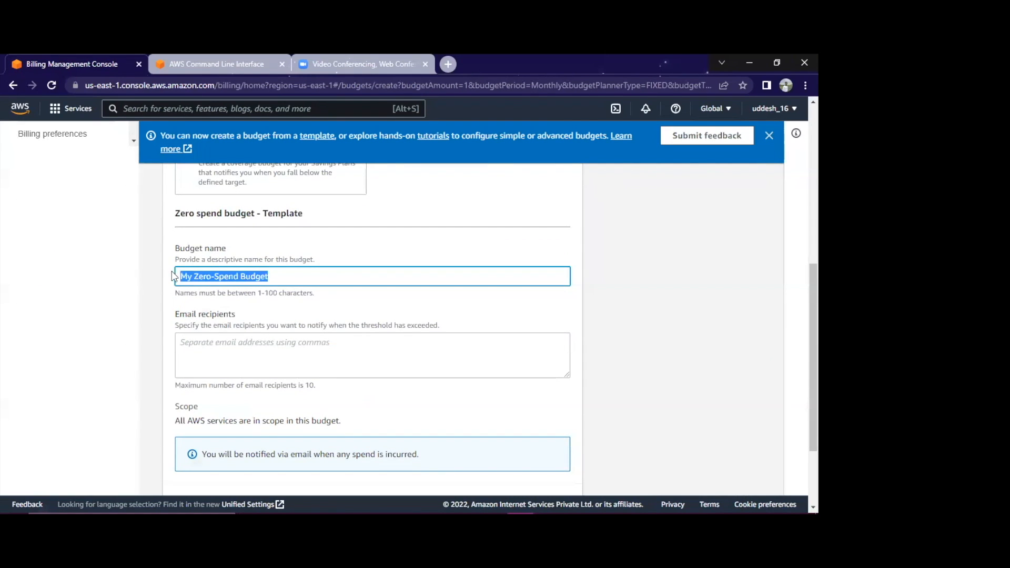
pyautogui.scroll(3, 431, 250)
# Step: Switch to the Monthly cost budget template and replace the default budget name with a custom name
pyautogui.click(430, 250)
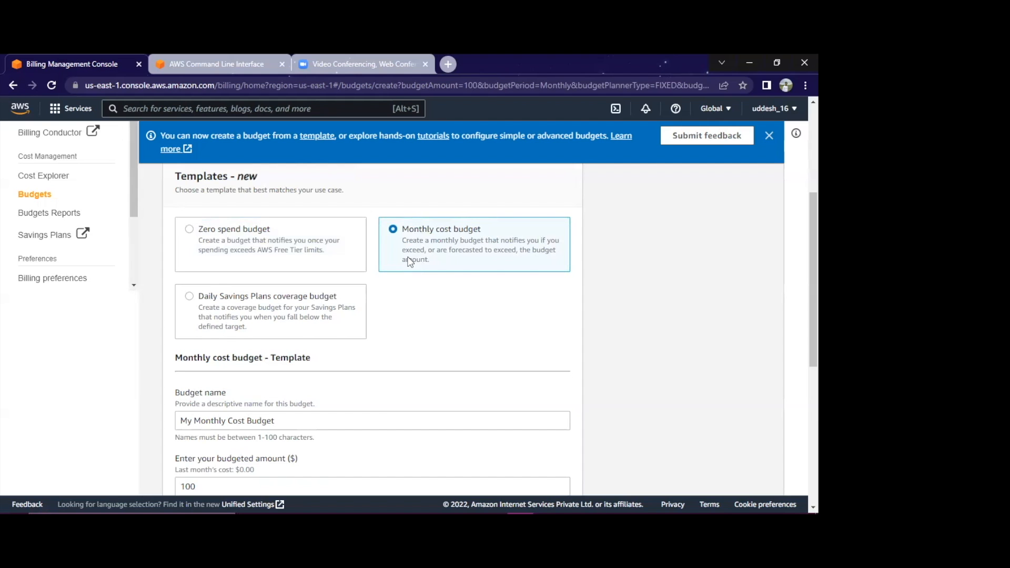
pyautogui.scroll(-3, 410, 261)
pyautogui.scroll(2, 410, 261)
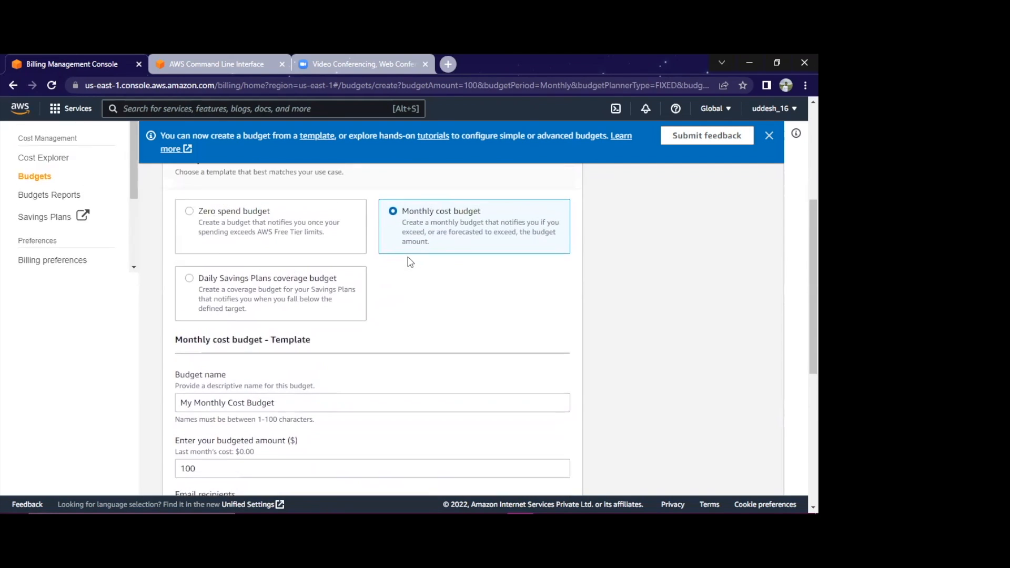
pyautogui.scroll(3, 410, 262)
pyautogui.scroll(-3, 410, 262)
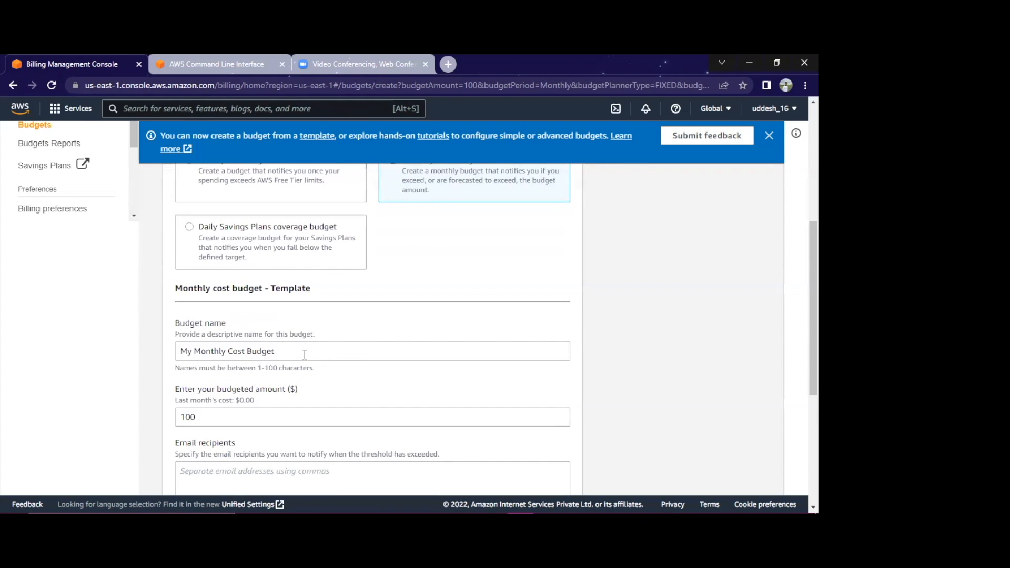
pyautogui.moveTo(305, 355); pyautogui.dragTo(179, 351)
pyautogui.press('BackSpace')
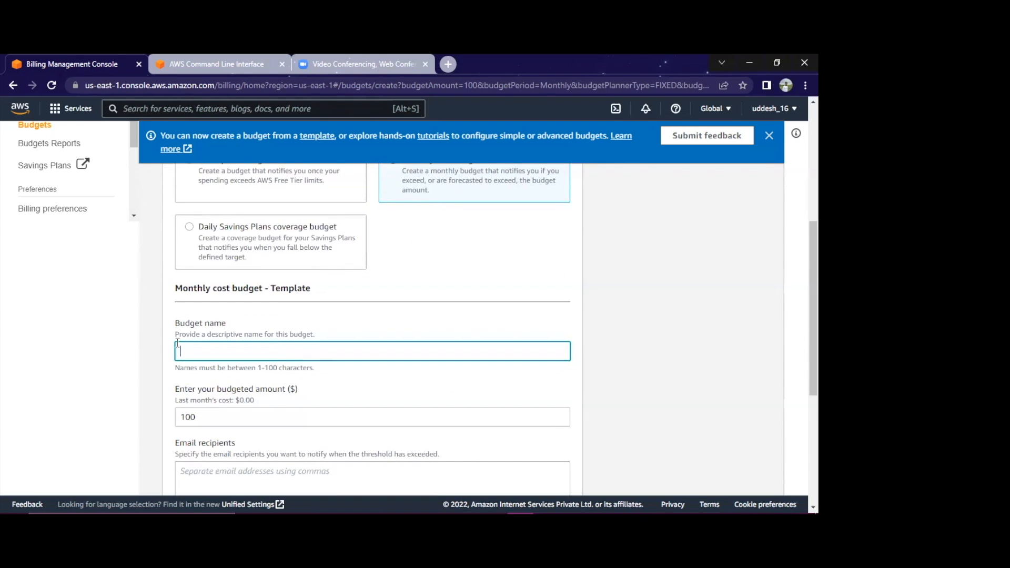
pyautogui.write('UddeshBudgert')
# Step: Change the budgeted amount from 100 to 5
pyautogui.scroll(-2, 390, 408)
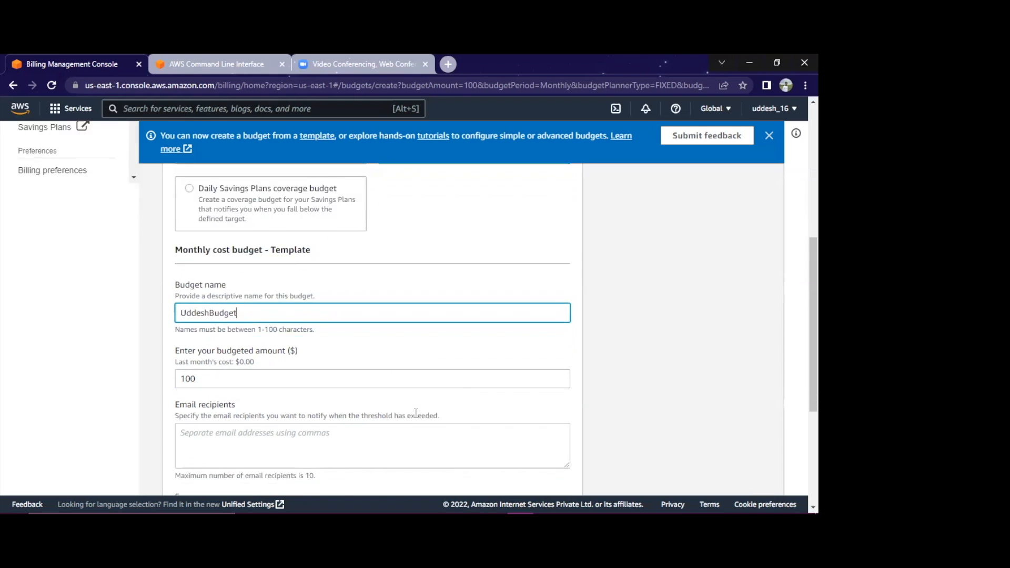
pyautogui.moveTo(232, 327); pyautogui.dragTo(174, 325)
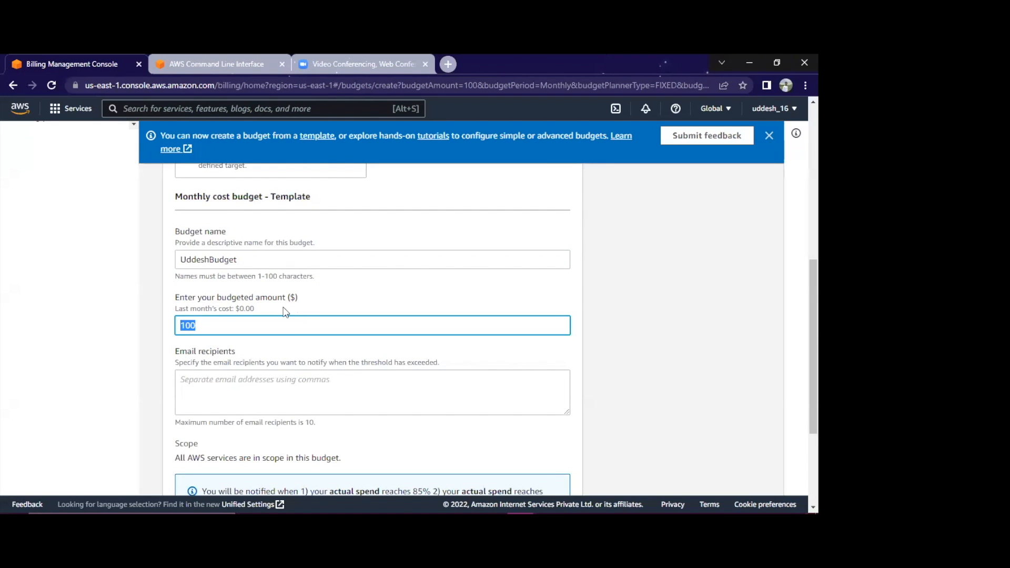
pyautogui.hotkey('ctrl', '+')
pyautogui.hotkey('ctrl', '+')
pyautogui.hotkey('ctrl', '+')
pyautogui.hotkey('ctrl', '+')
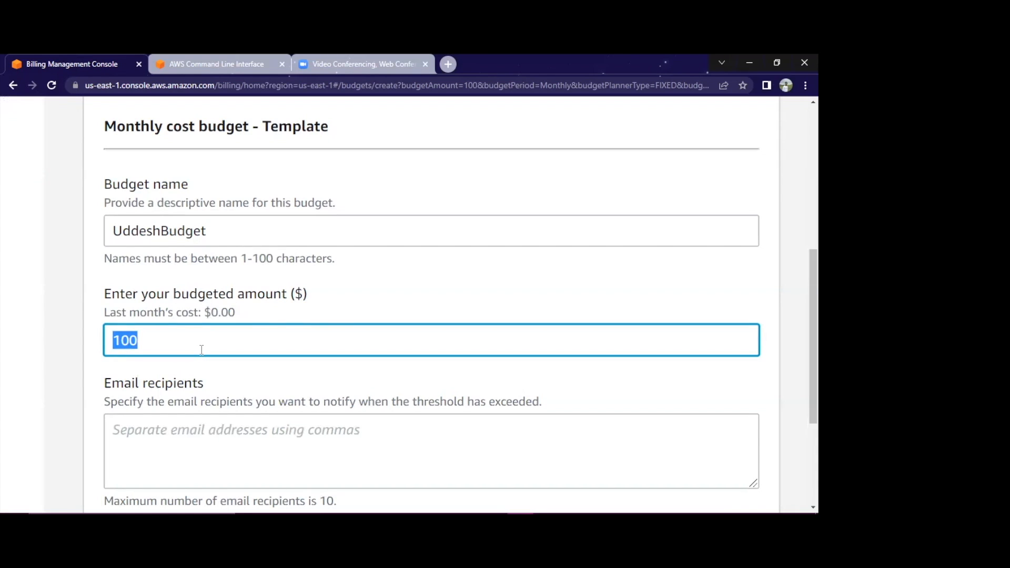
pyautogui.rightClick(202, 350)
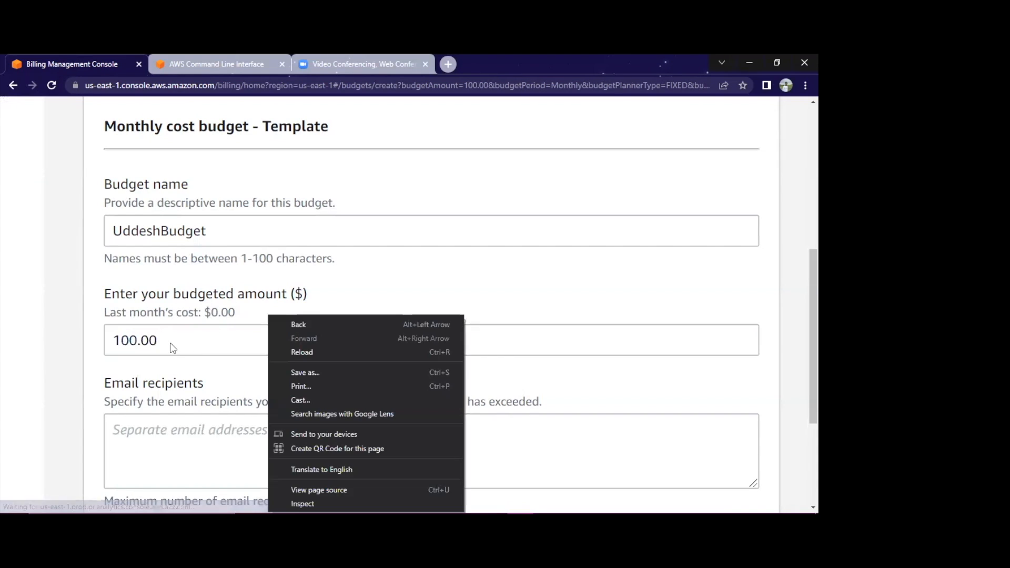
pyautogui.click(172, 343)
pyautogui.press('BackSpace')
pyautogui.press('BackSpace')
pyautogui.press('BackSpace')
pyautogui.press('BackSpace')
pyautogui.press('BackSpace')
pyautogui.press('BackSpace')
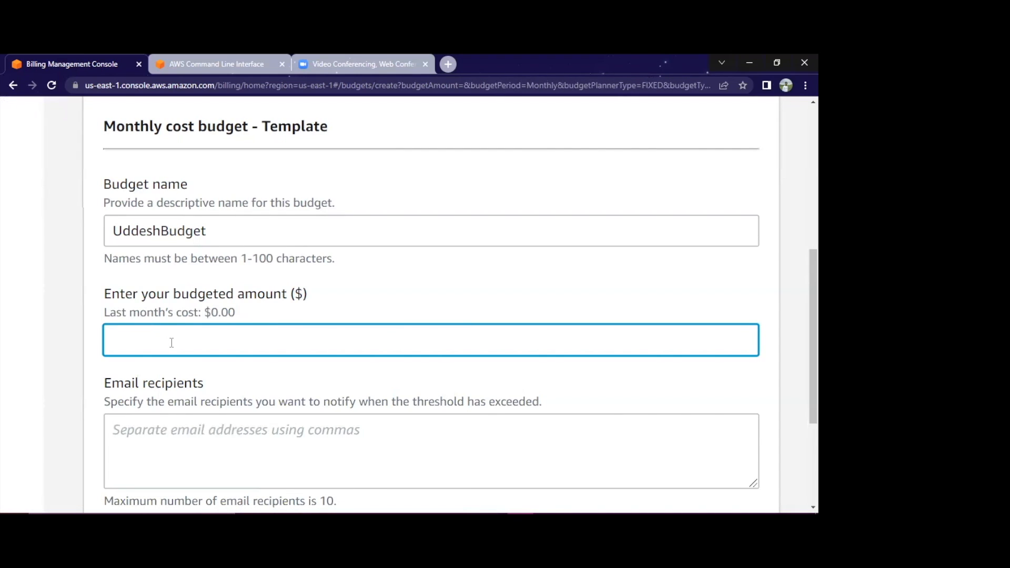
pyautogui.write('5')
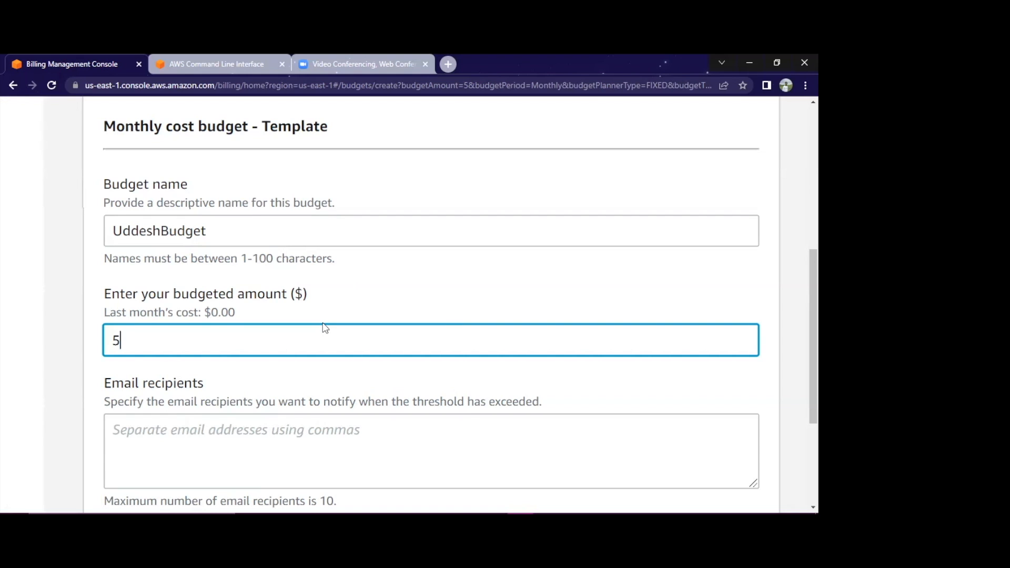
pyautogui.scroll(-2, 323, 328)
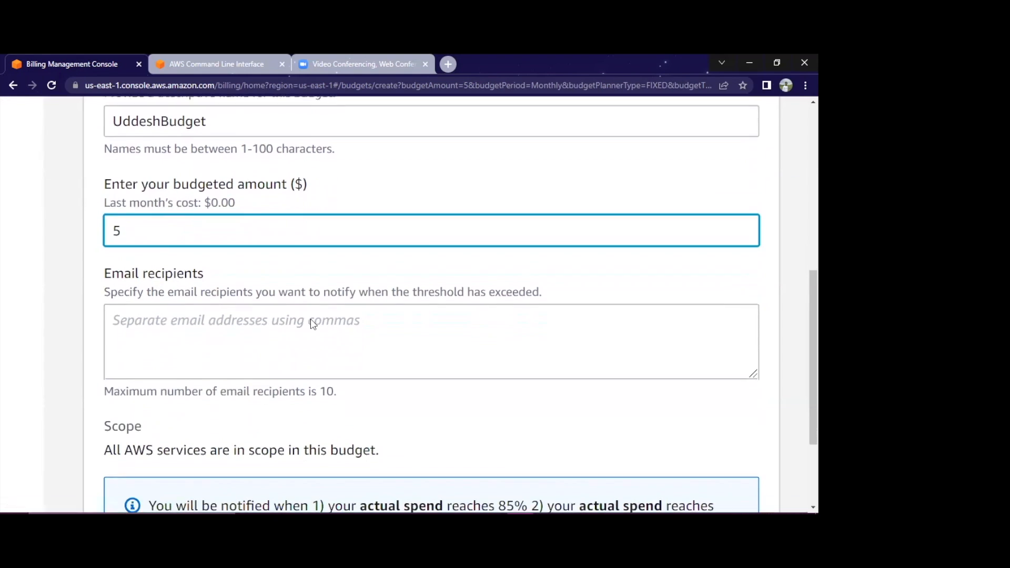
pyautogui.click(312, 323)
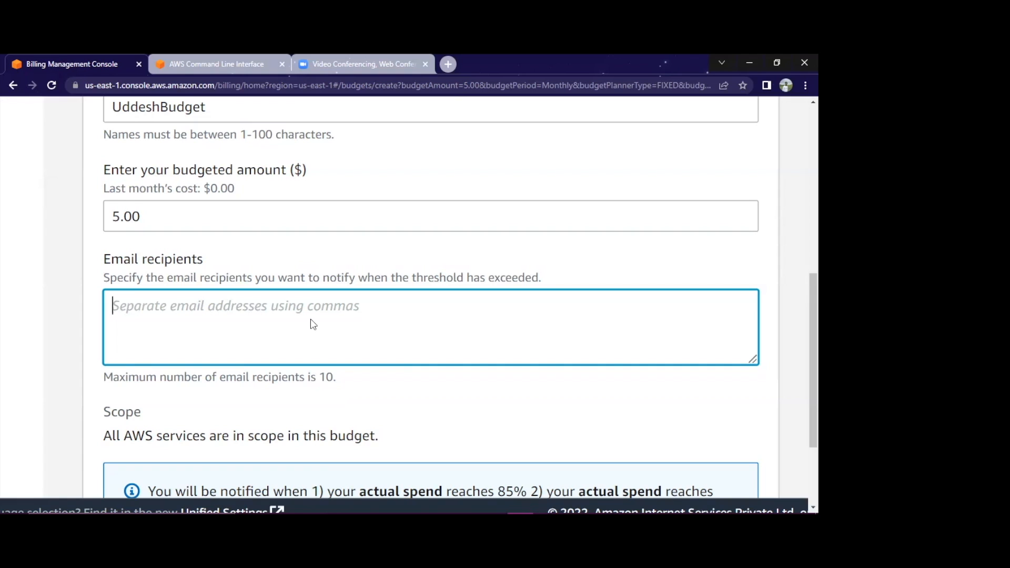
# Step: Enter the notification recipient's e-mail address in Email recipients
pyautogui.moveTo(224, 372); pyautogui.dragTo(298, 379)
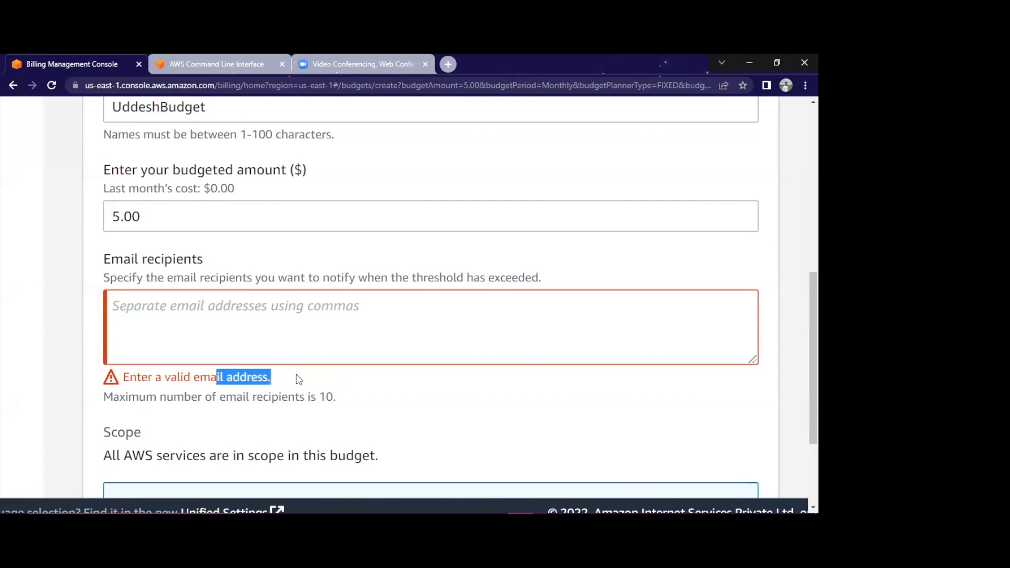
pyautogui.click(162, 309)
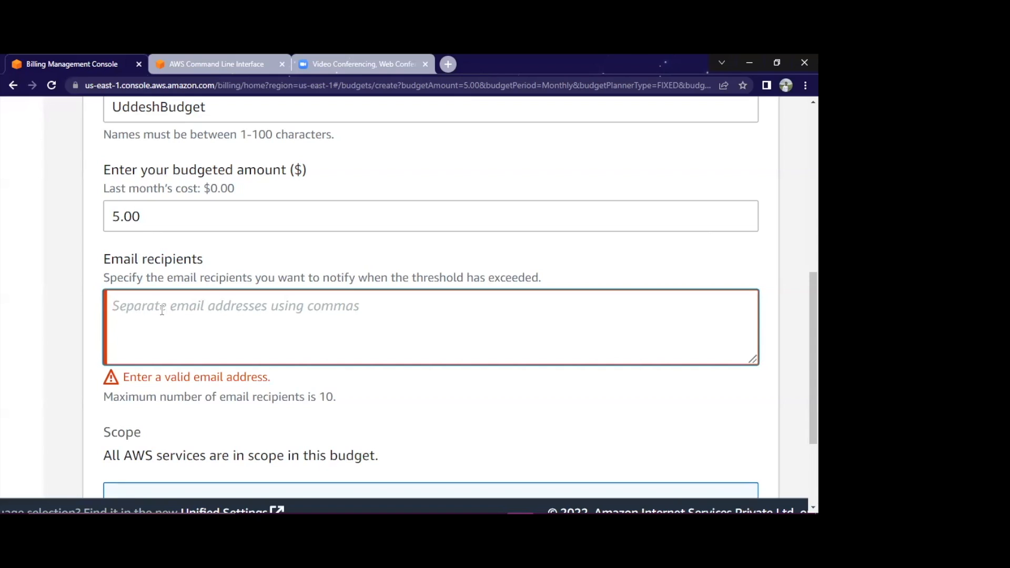
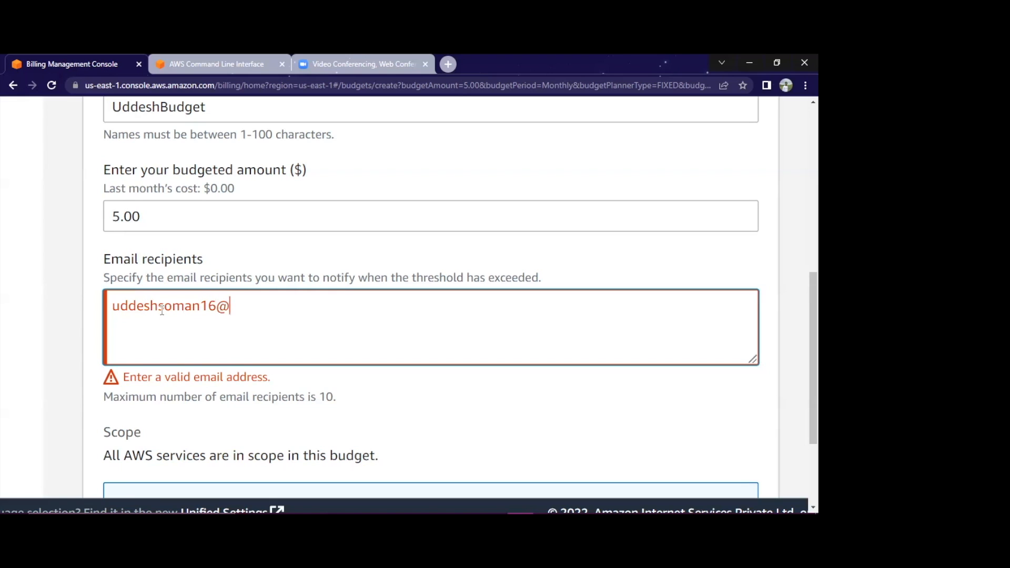
pyautogui.scroll(-2, 282, 332)
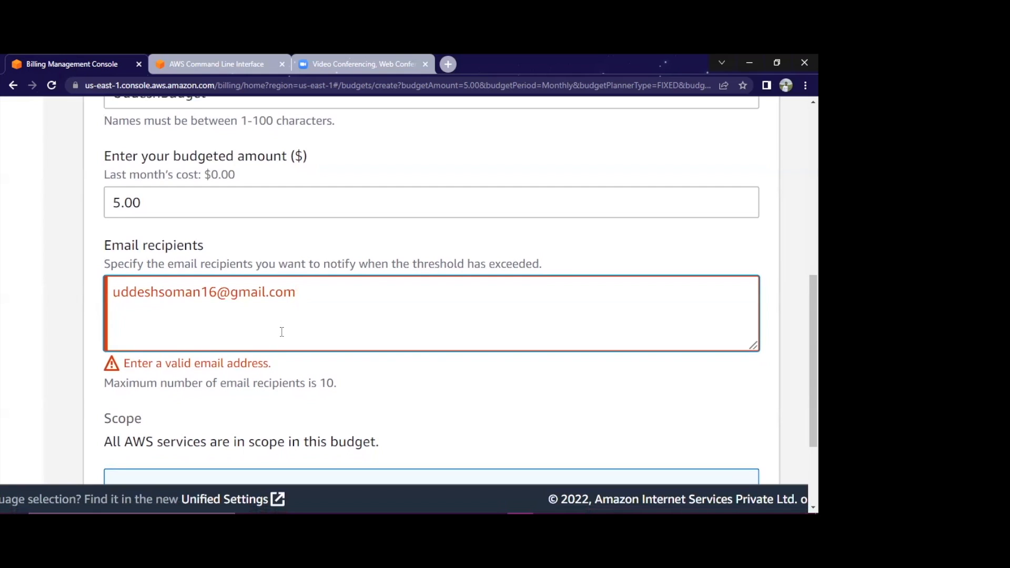
pyautogui.scroll(-2, 282, 331)
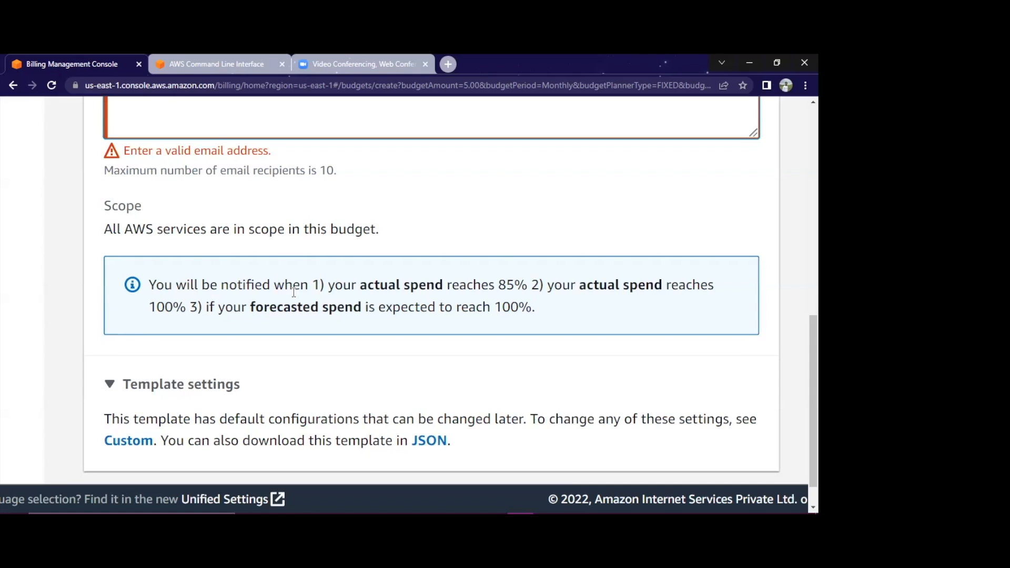
# Step: Reset the browser zoom with Ctrl+0 and dismiss the blue template info banner
pyautogui.hotkey('ctrl', '0')
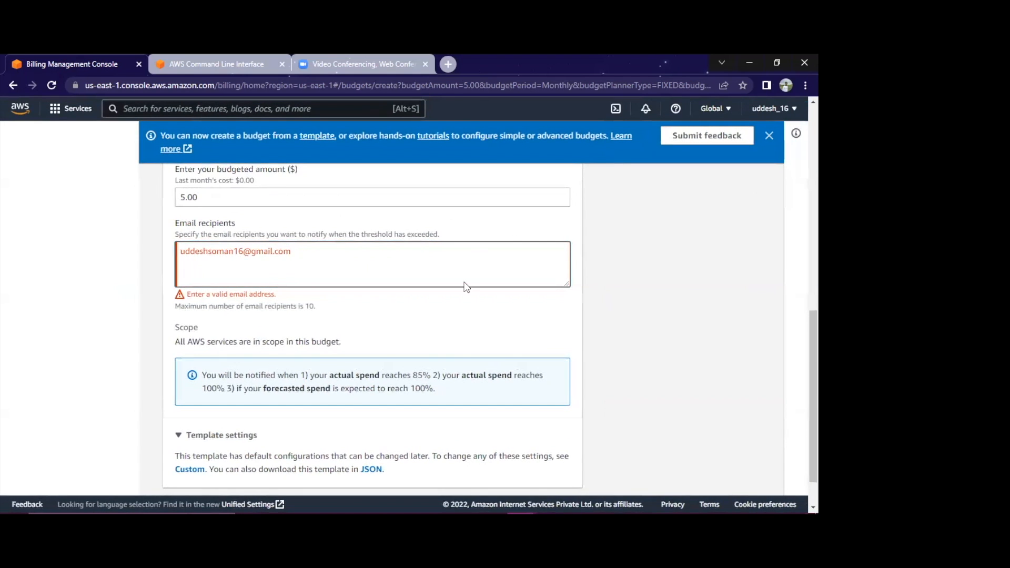
pyautogui.click(769, 136)
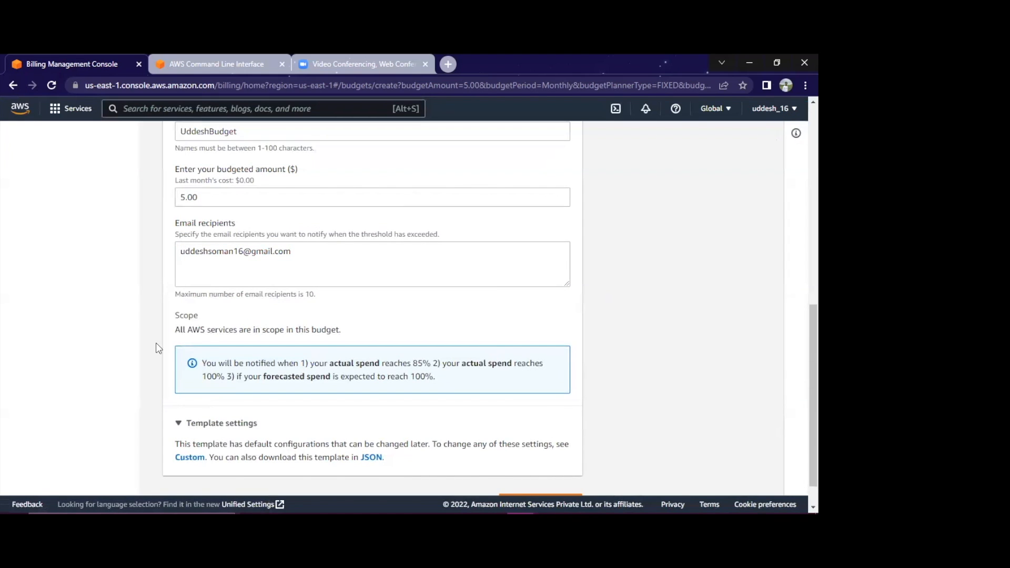
pyautogui.moveTo(176, 330); pyautogui.dragTo(357, 338)
pyautogui.scroll(-1, 357, 337)
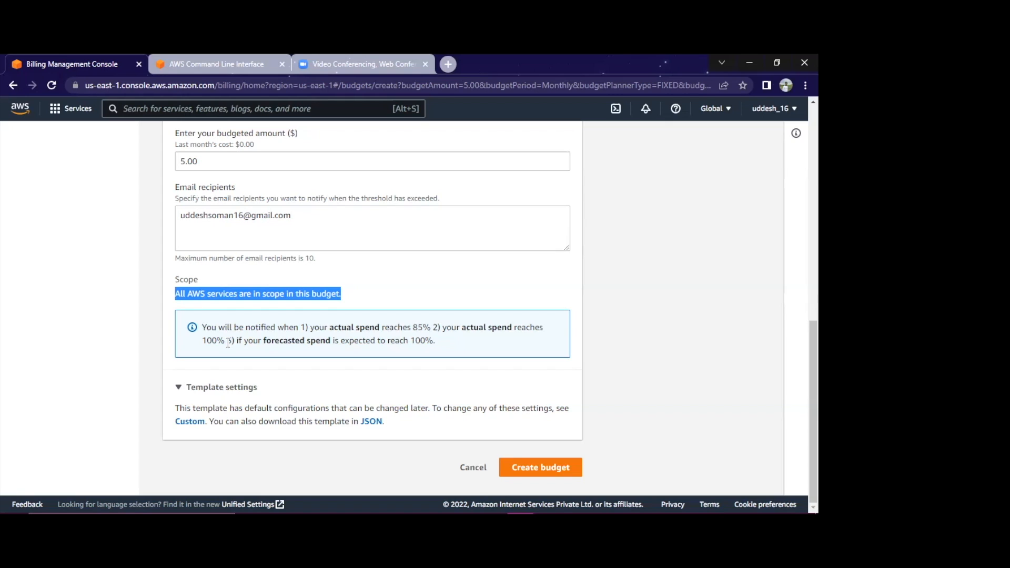
# Step: Review the template's alerts at 85% and 100% actual and 100% forecasted spend
pyautogui.moveTo(443, 346); pyautogui.dragTo(306, 327)
pyautogui.click(307, 327)
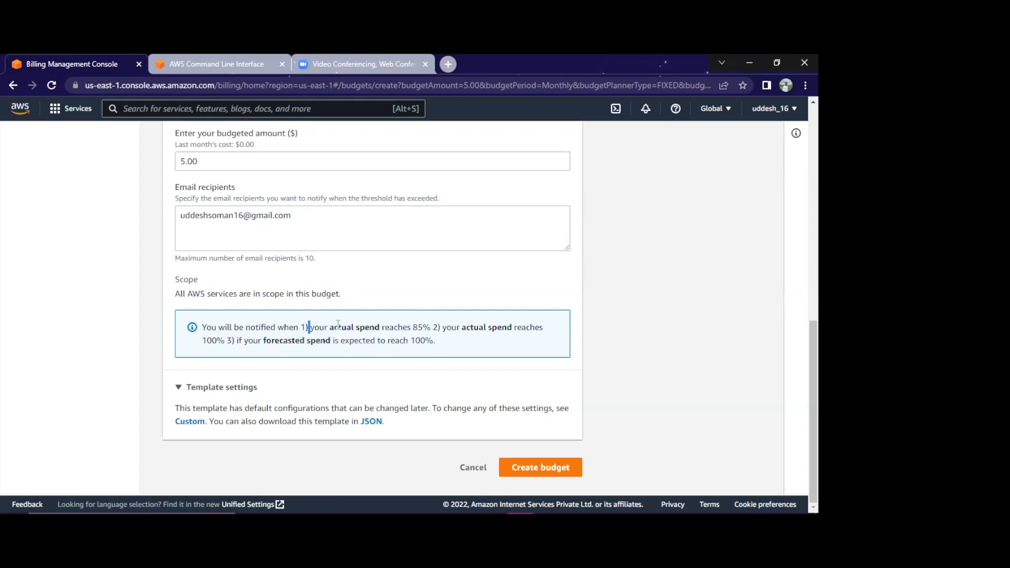
pyautogui.keyDown('shift'); pyautogui.click(470, 349); pyautogui.keyUp('shift')
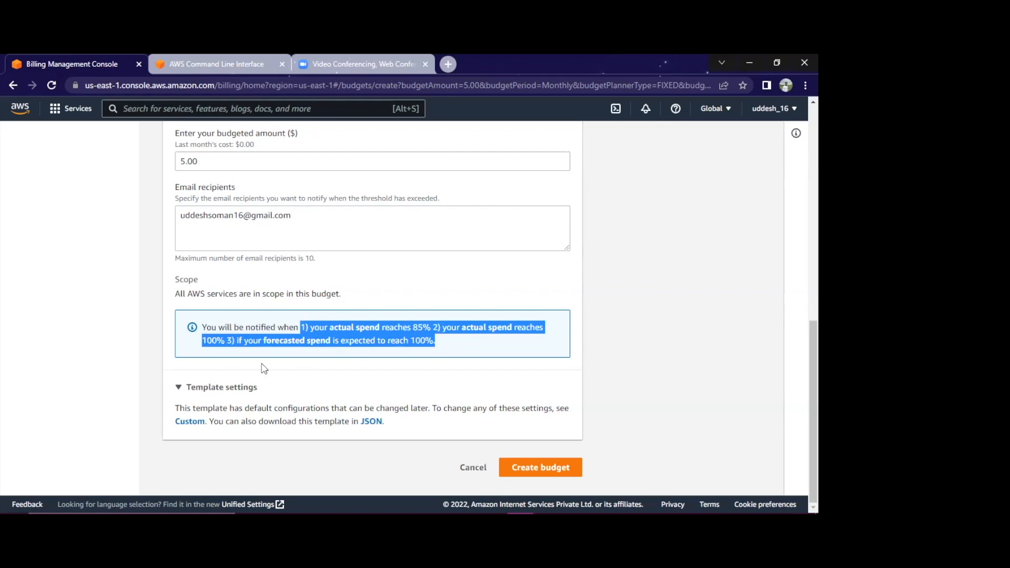
pyautogui.click(179, 390)
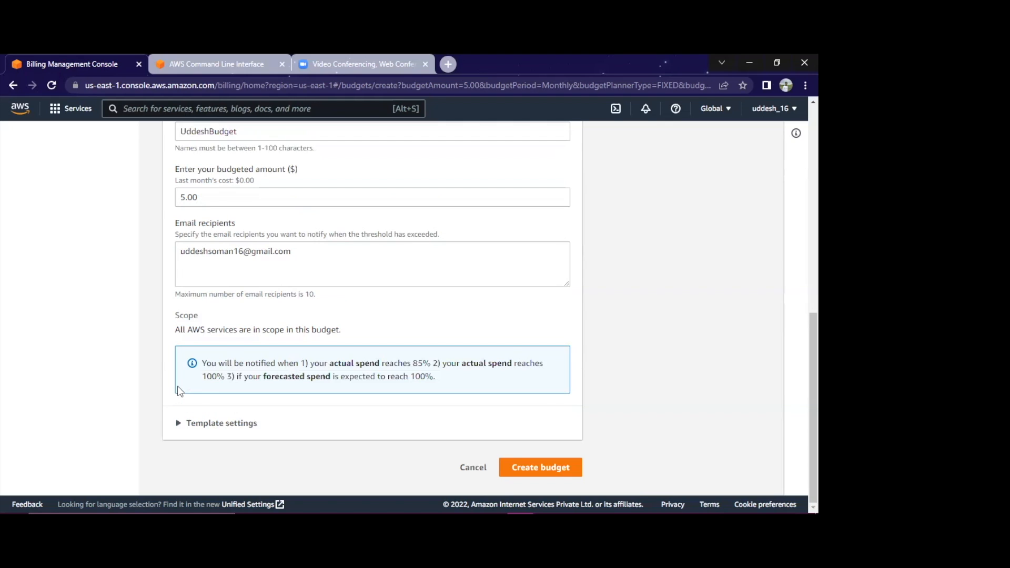
pyautogui.click(179, 424)
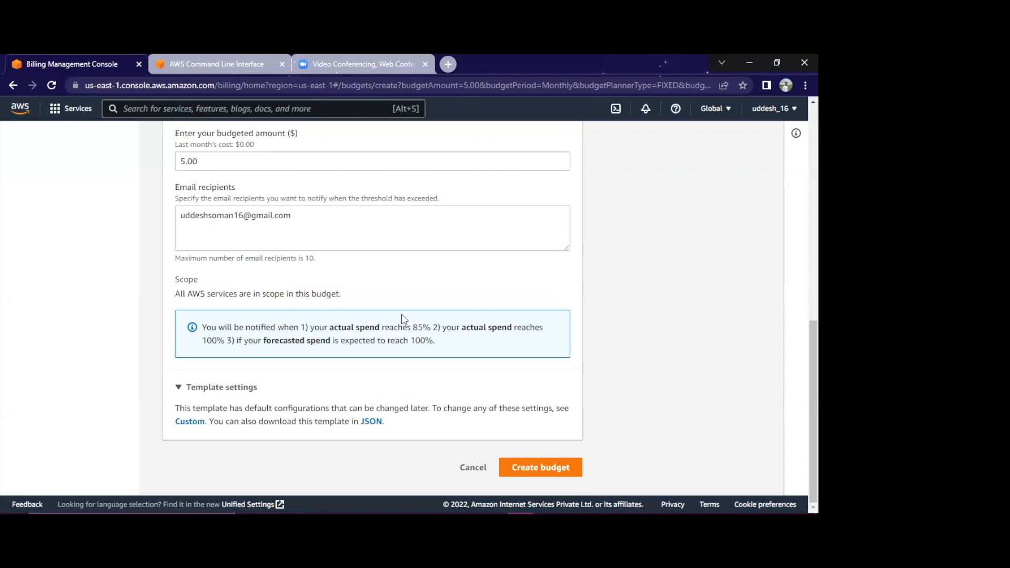
pyautogui.scroll(3, 402, 314)
pyautogui.scroll(5, 402, 315)
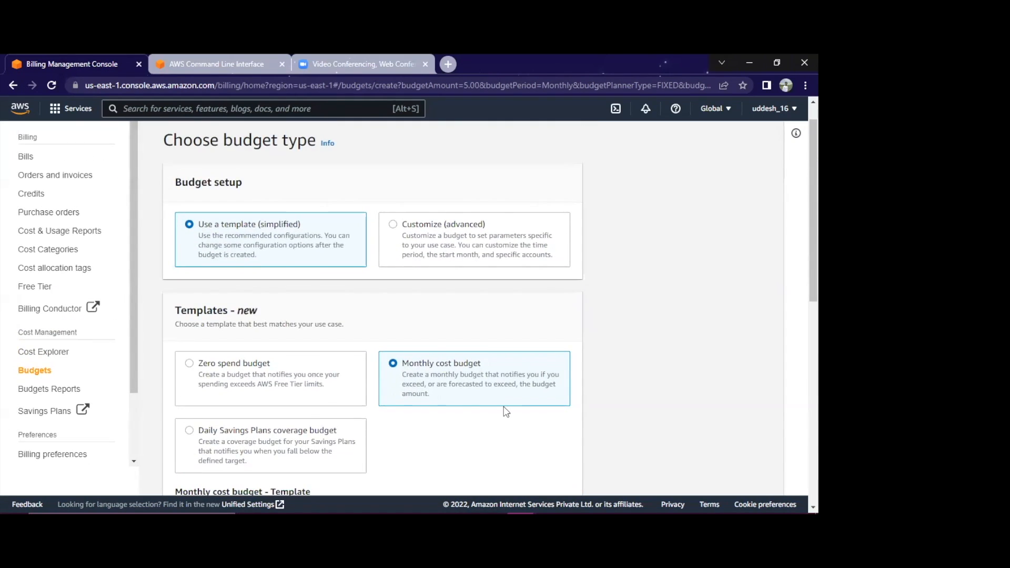
pyautogui.scroll(-5, 505, 410)
pyautogui.scroll(-4, 505, 411)
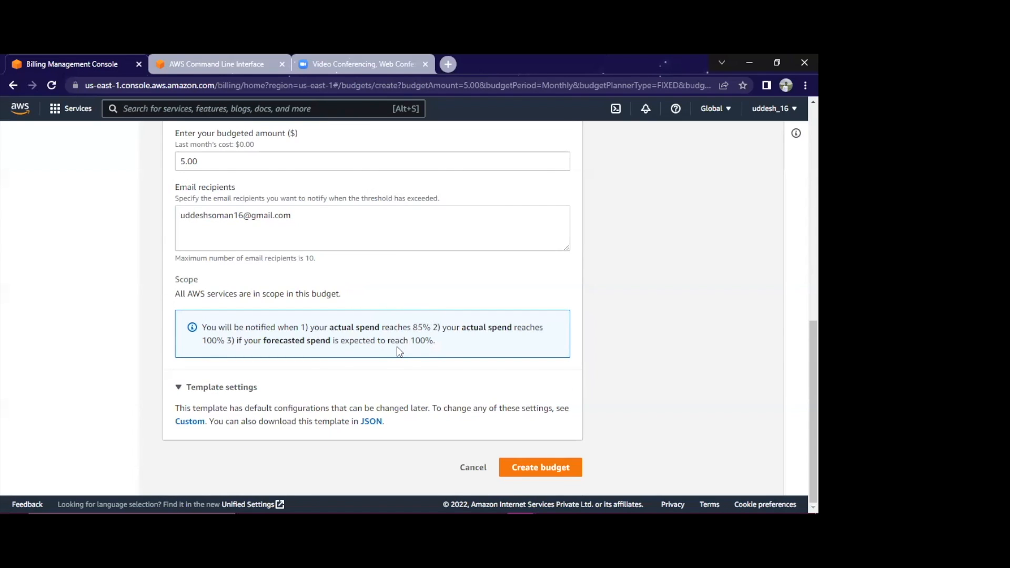
pyautogui.scroll(10, 399, 352)
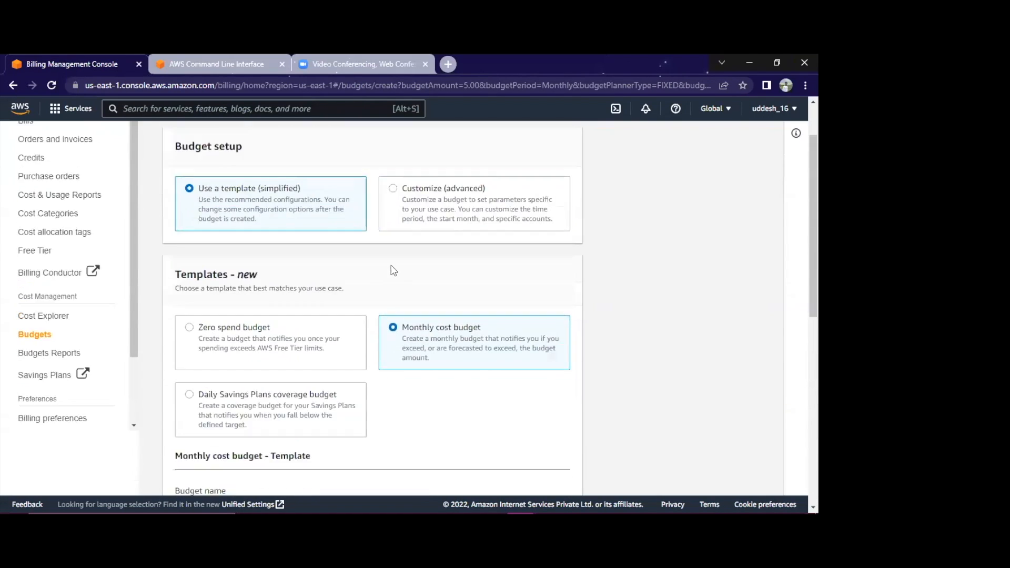
# Step: Choose Customize (advanced) setup with the Cost budget type and advance to Set your budget
pyautogui.click(393, 254)
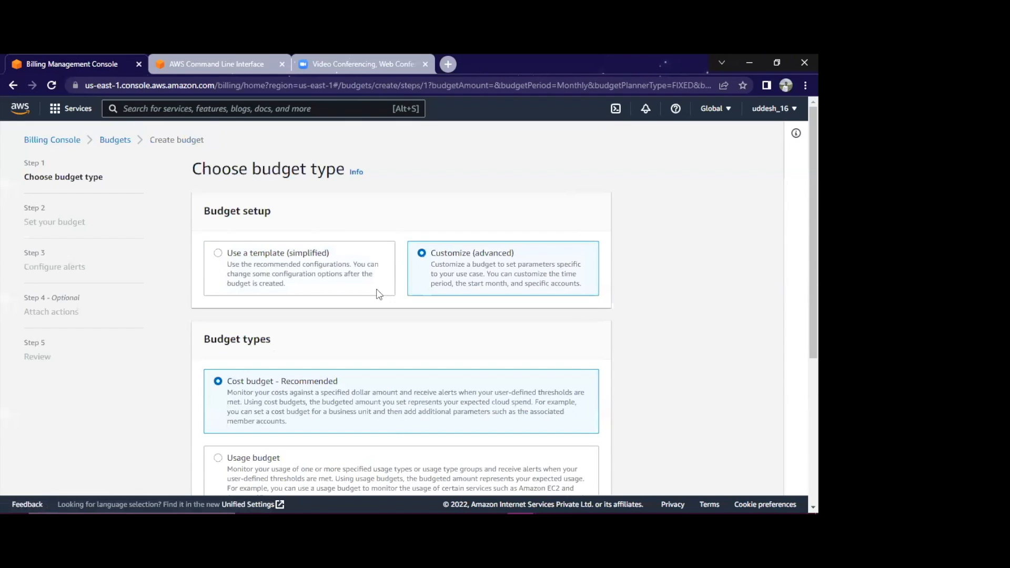
pyautogui.scroll(-2, 369, 343)
pyautogui.scroll(-2, 369, 343)
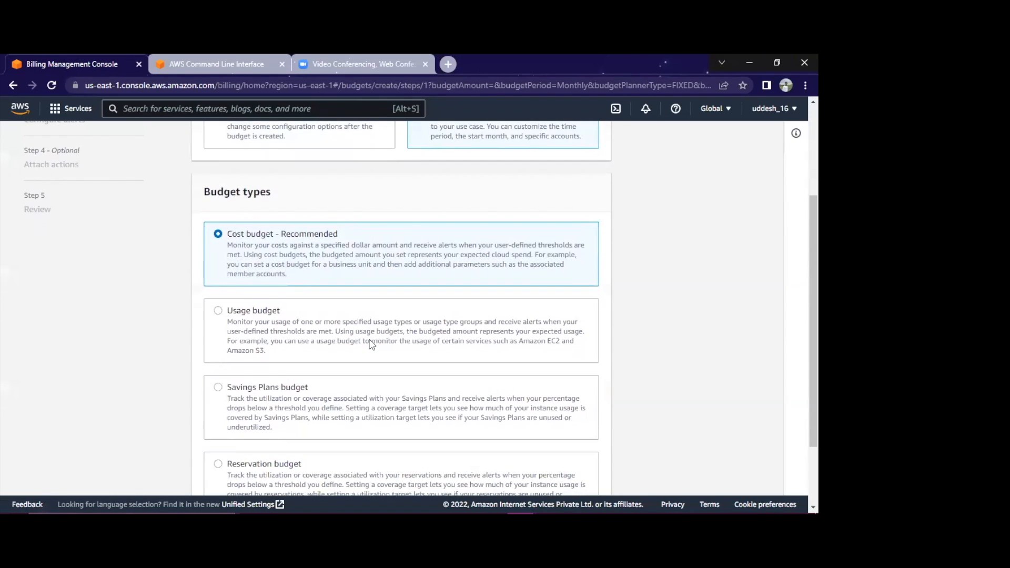
pyautogui.scroll(2, 498, 144)
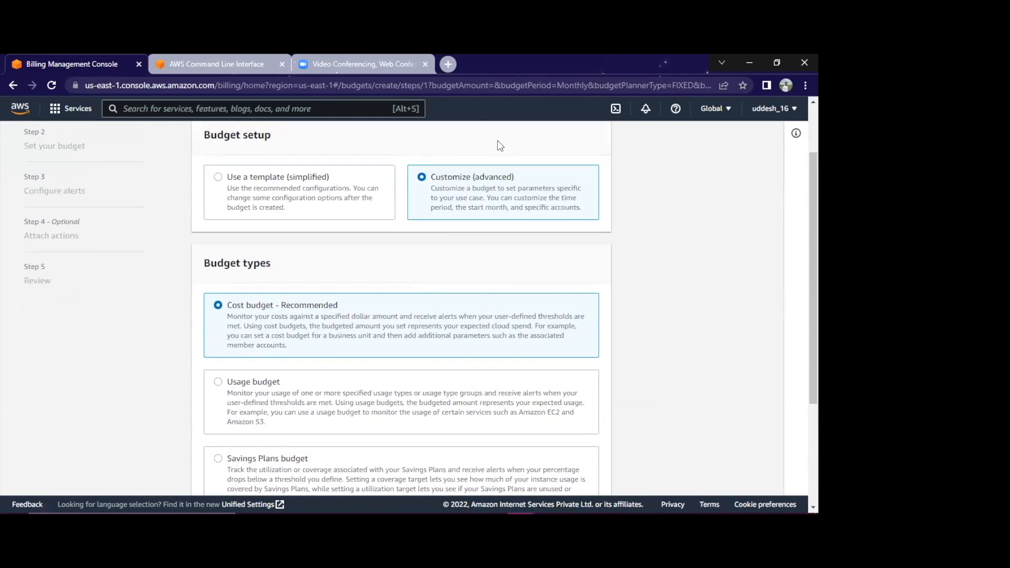
pyautogui.scroll(-1, 250, 320)
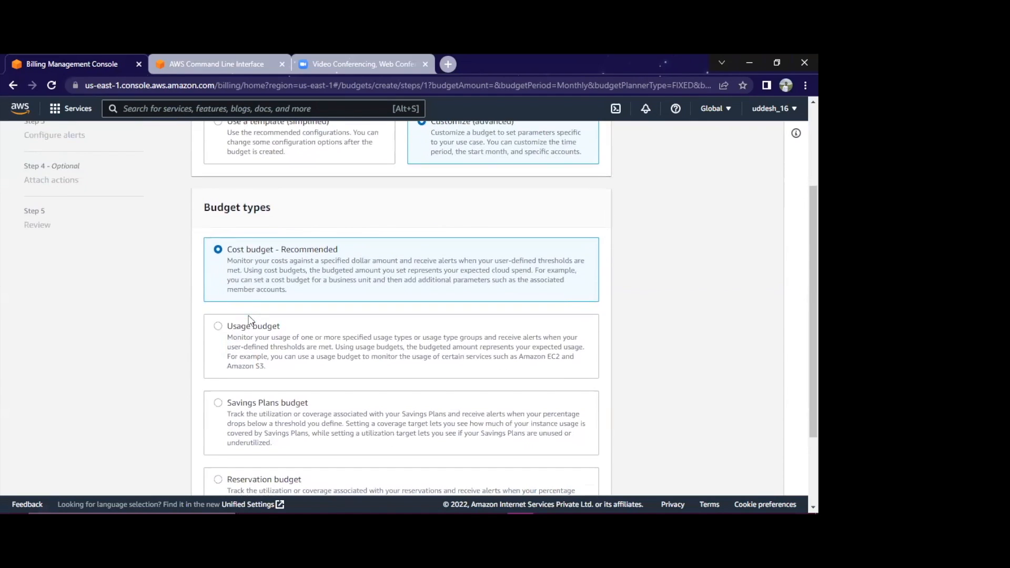
pyautogui.scroll(-2, 412, 293)
pyautogui.click(411, 293)
pyautogui.scroll(-1, 588, 455)
pyautogui.scroll(-3, 591, 455)
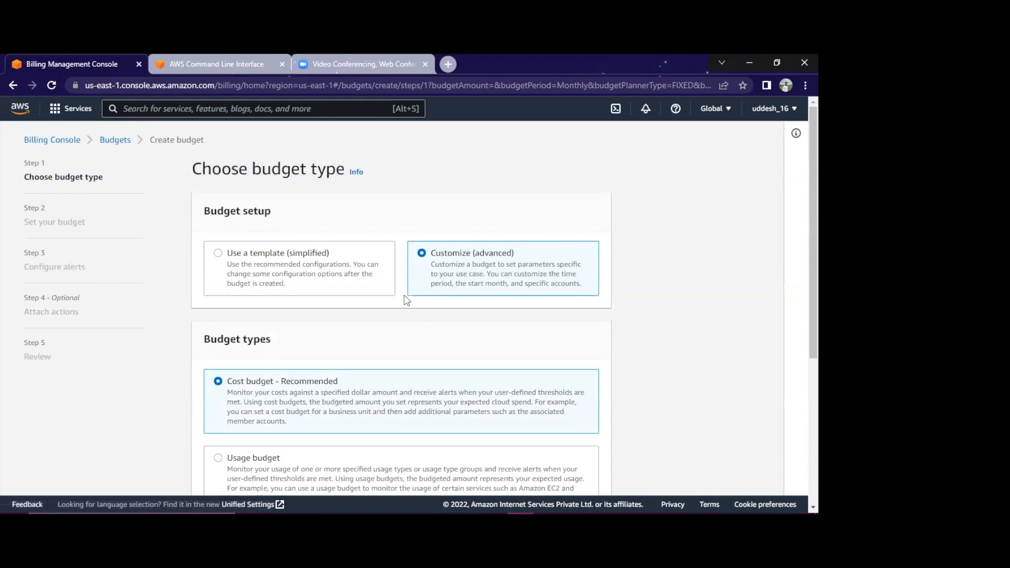
pyautogui.scroll(-1, 568, 388)
pyautogui.scroll(-3, 575, 417)
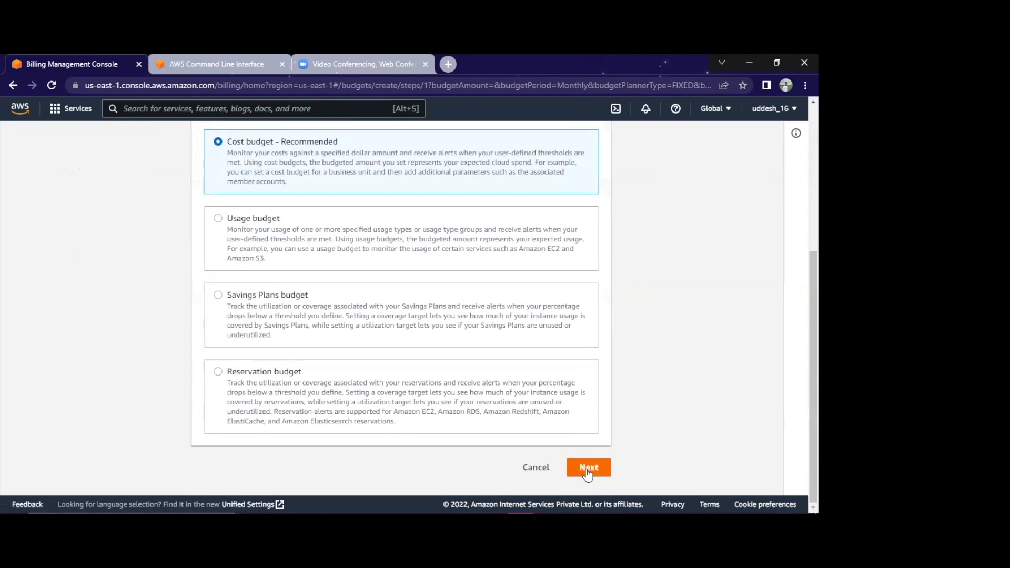
pyautogui.click(588, 472)
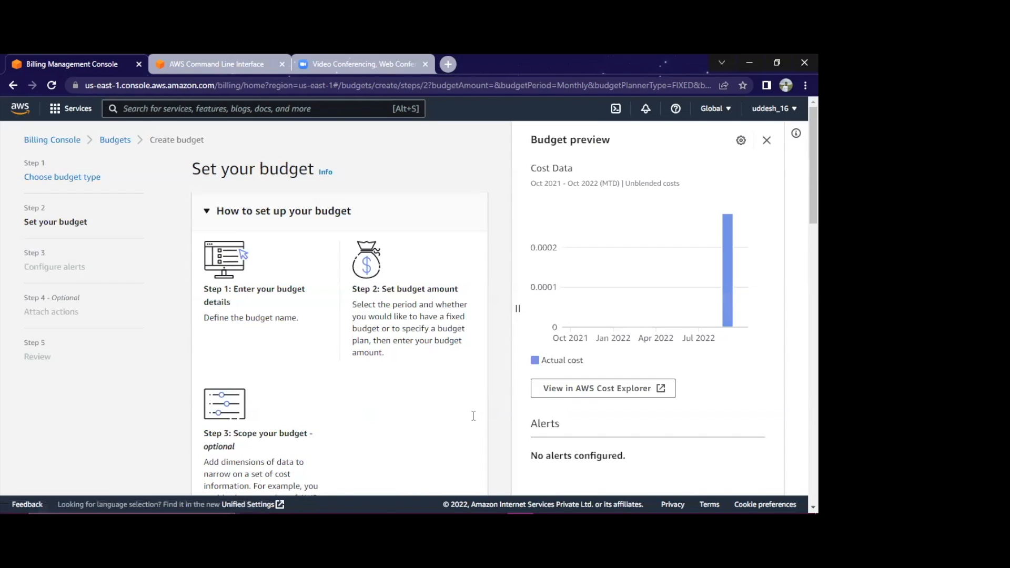
# Step: Type a custom budget name in the Details section of the Monthly recurring budget
pyautogui.scroll(-5, 474, 416)
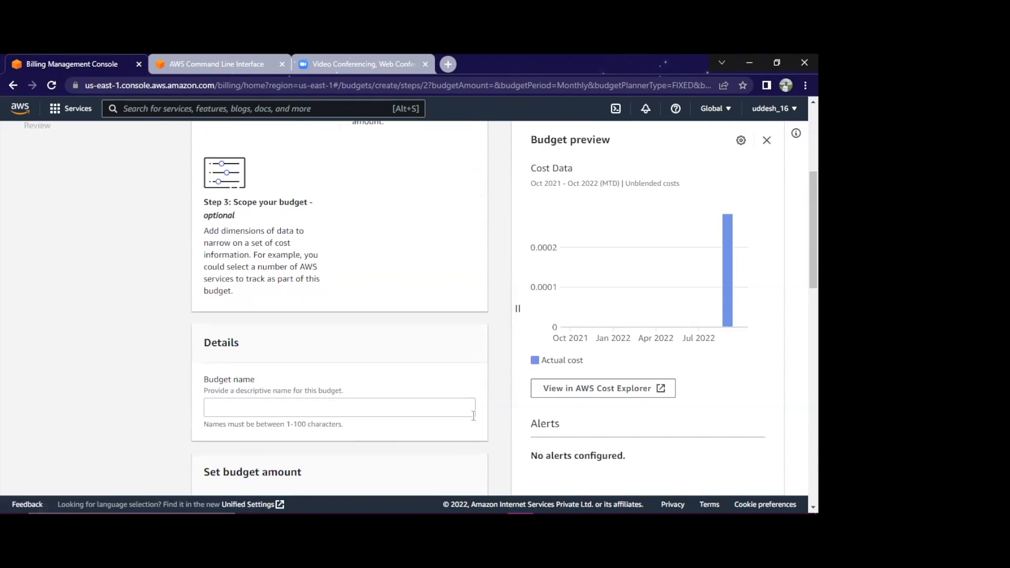
pyautogui.scroll(-2, 474, 416)
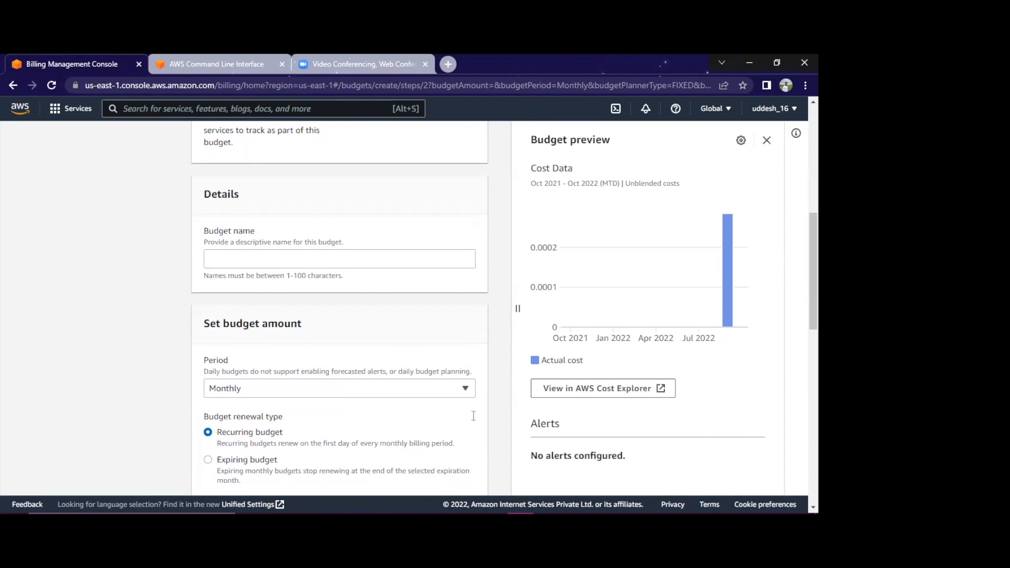
pyautogui.scroll(-1, 474, 415)
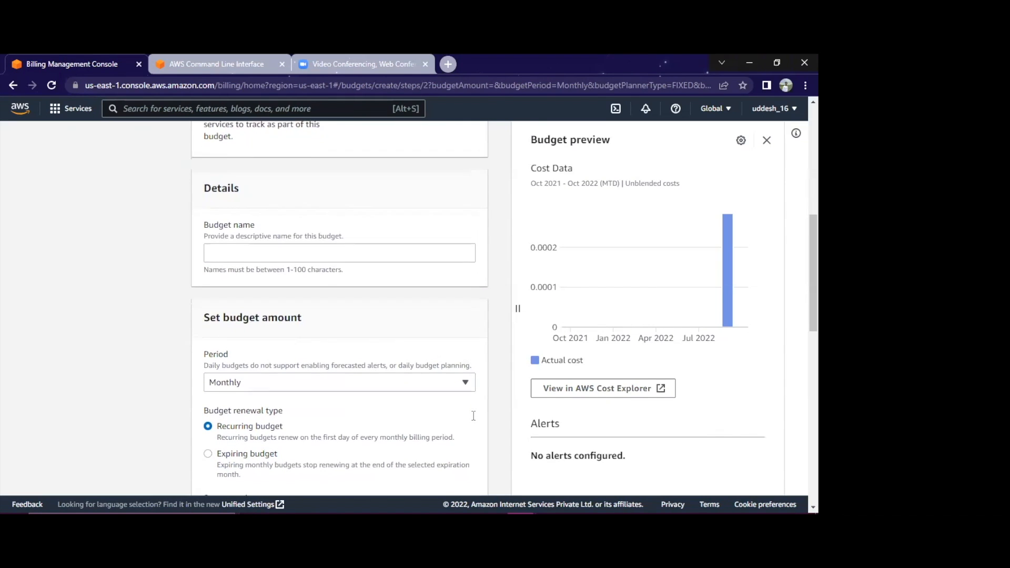
pyautogui.click(286, 241)
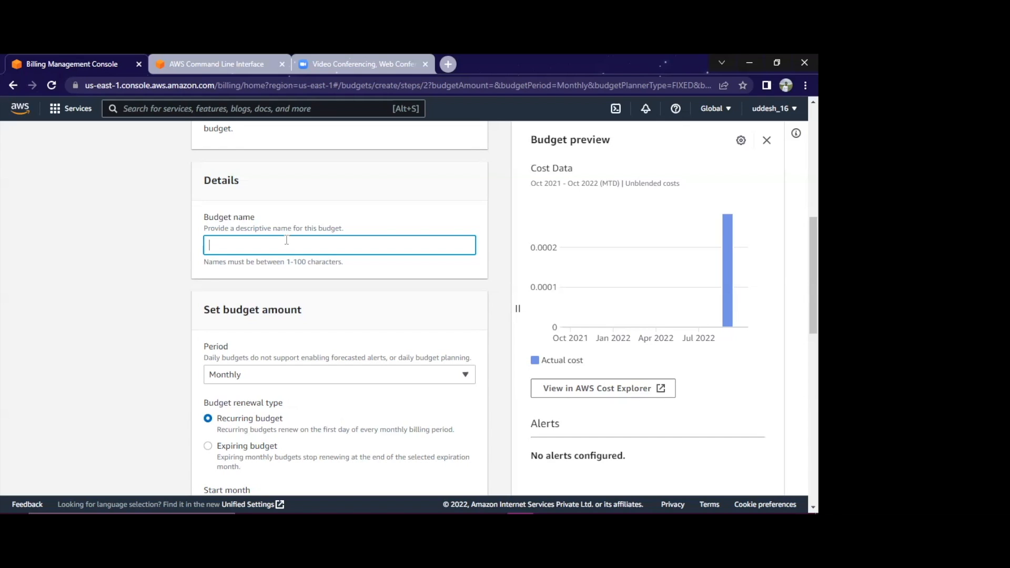
pyautogui.write('UddeshBudget')
pyautogui.scroll(-3, 368, 304)
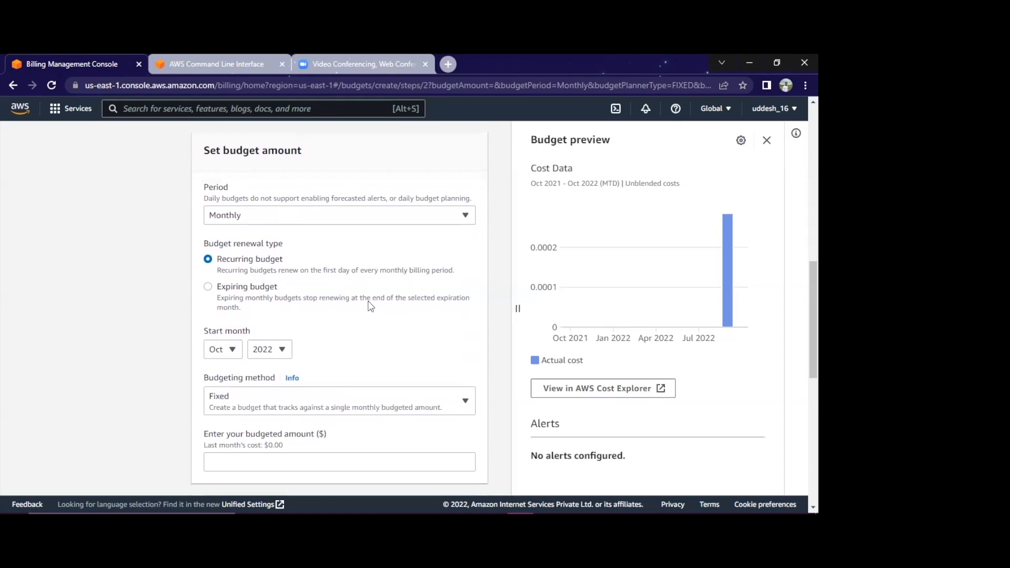
# Step: Keep the Fixed budgeting method and enter a budgeted amount of 5
pyautogui.scroll(-1, 371, 306)
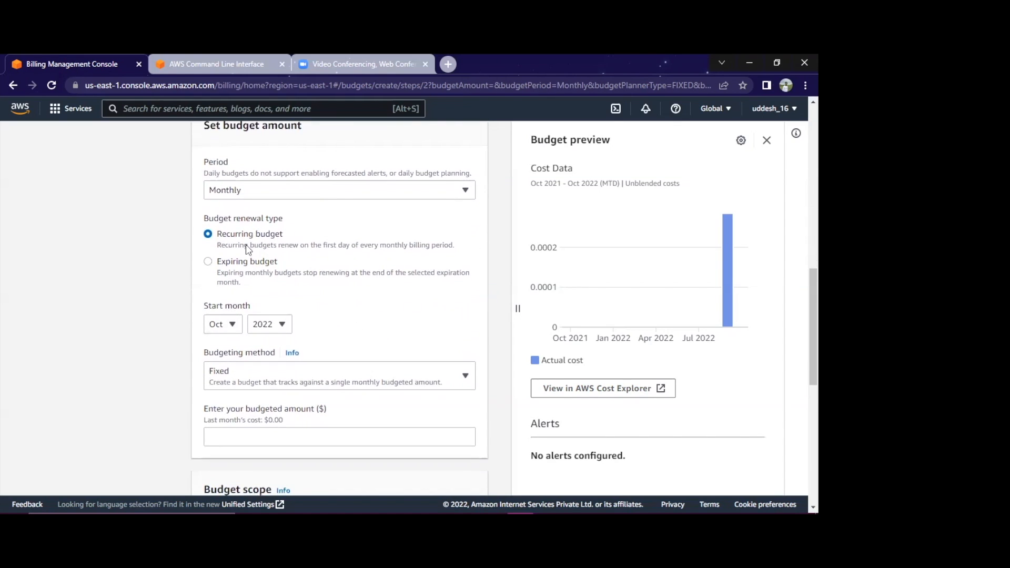
pyautogui.scroll(-2, 354, 332)
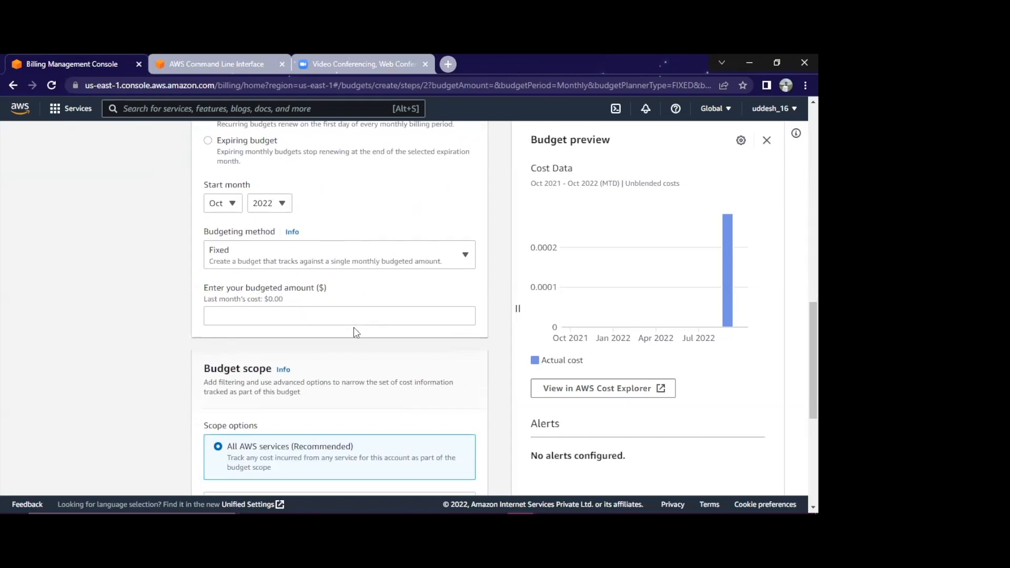
pyautogui.click(392, 263)
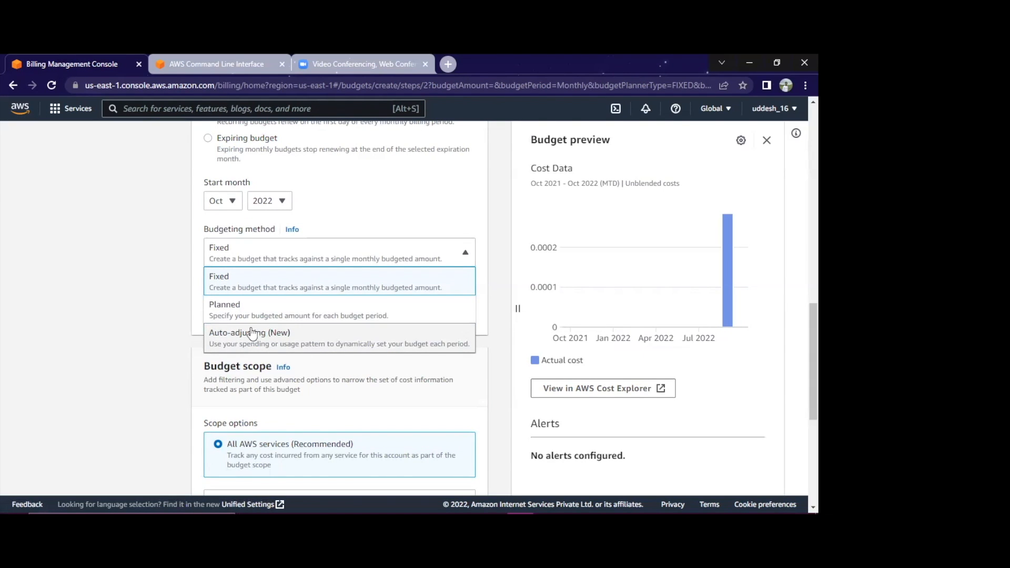
pyautogui.click(165, 324)
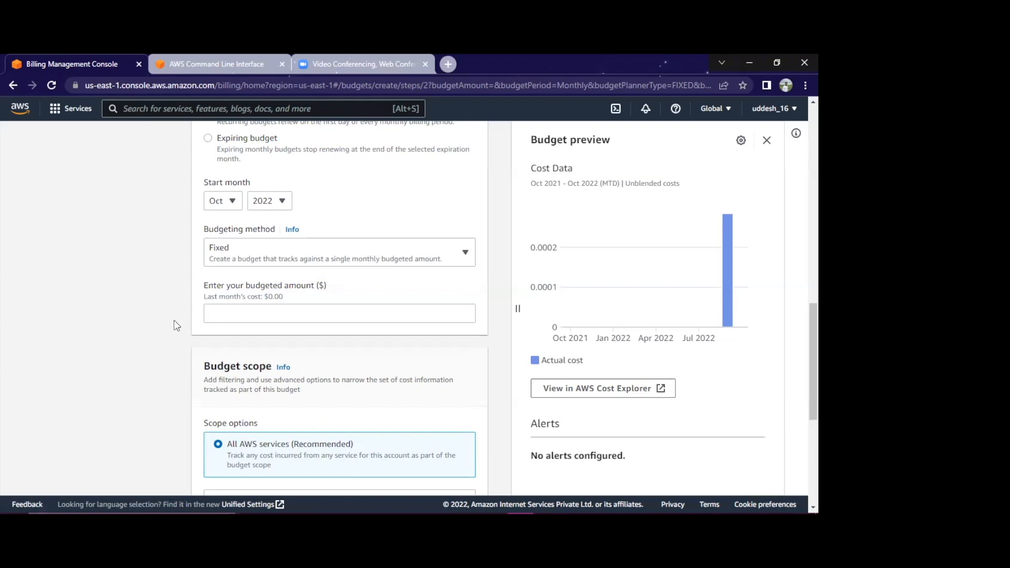
pyautogui.click(204, 318)
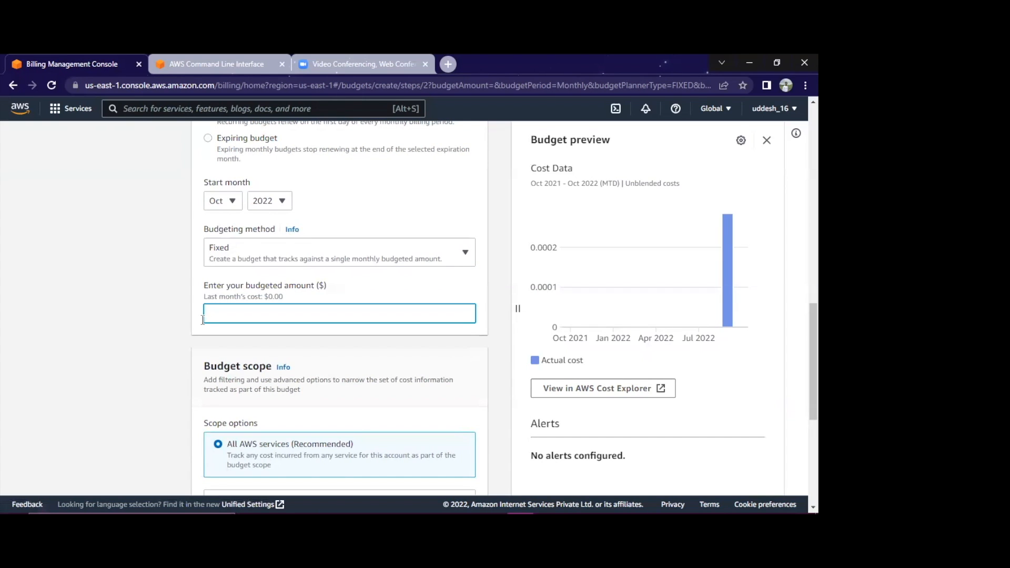
pyautogui.write('5')
# Step: Set the scope to All AWS services, collapse Advanced options, and continue to Configure alerts
pyautogui.scroll(-1, 316, 317)
pyautogui.scroll(-3, 317, 316)
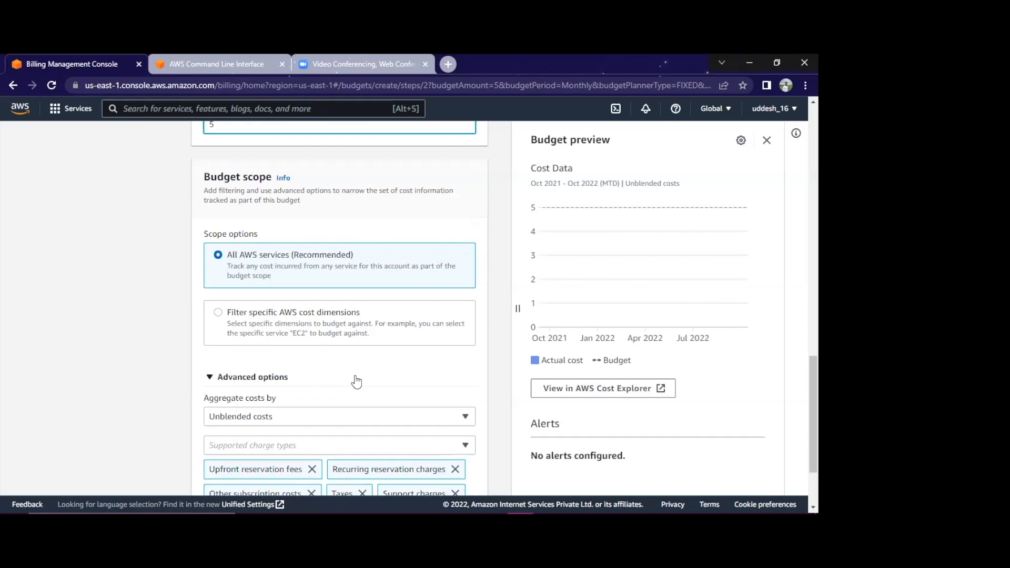
pyautogui.click(218, 314)
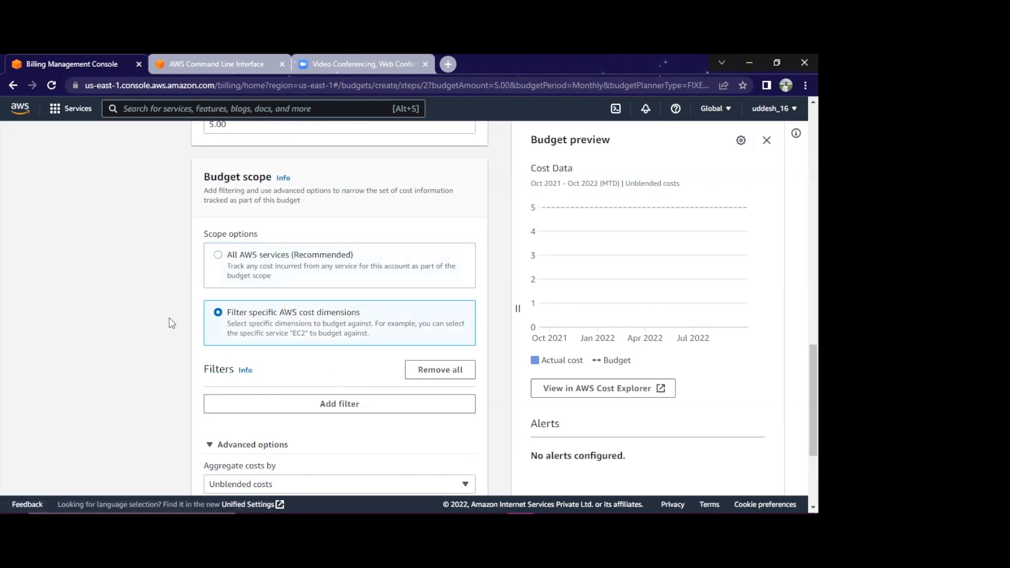
pyautogui.scroll(-2, 217, 161)
pyautogui.click(218, 156)
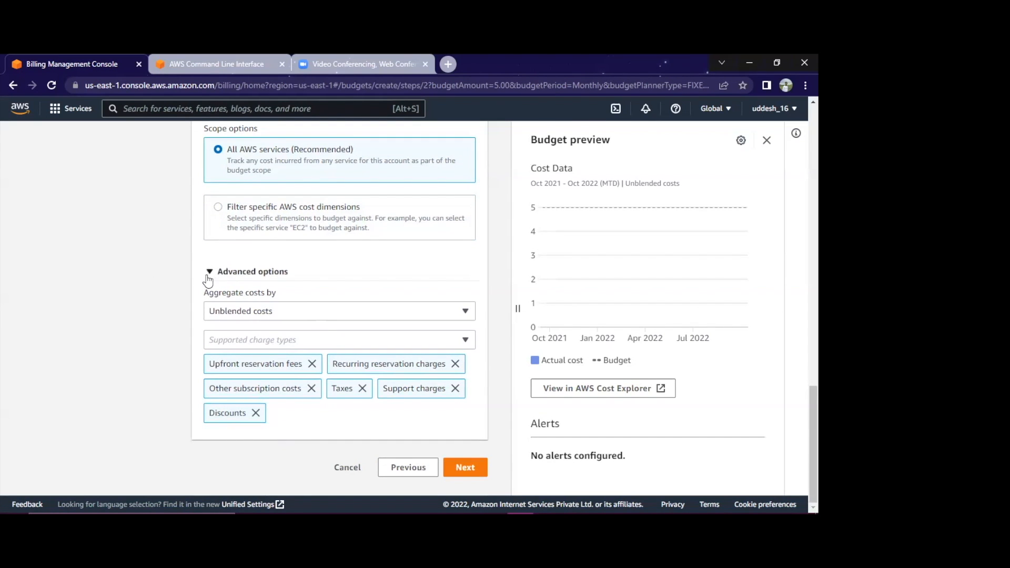
pyautogui.click(209, 272)
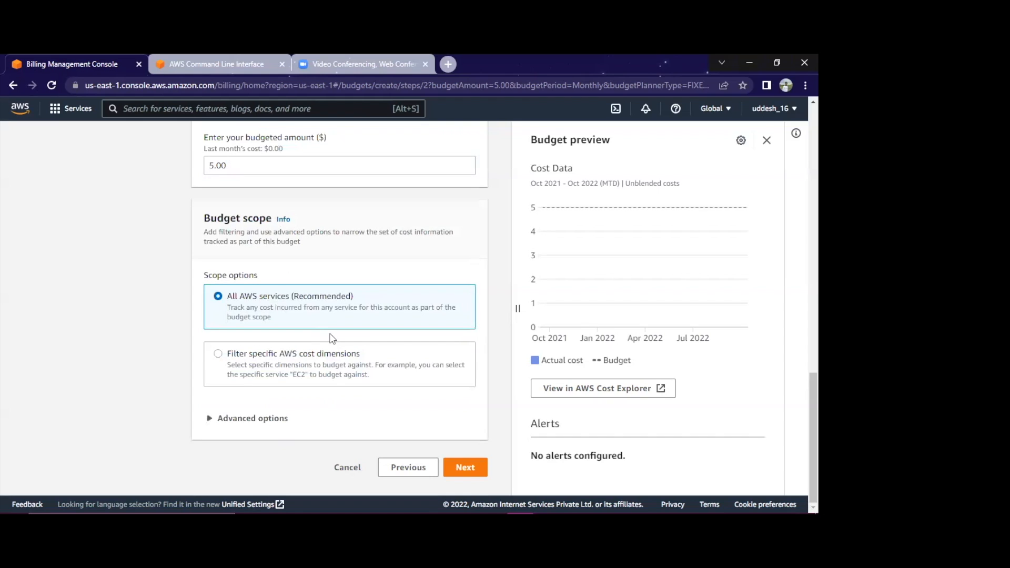
pyautogui.click(468, 466)
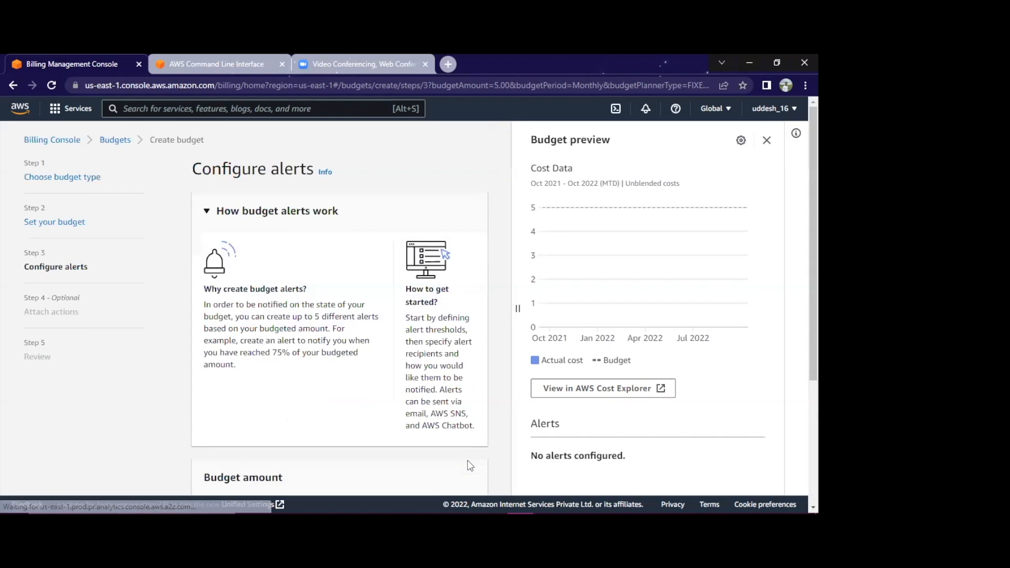
# Step: Add an alert threshold at 90% of the budgeted amount
pyautogui.scroll(-4, 325, 303)
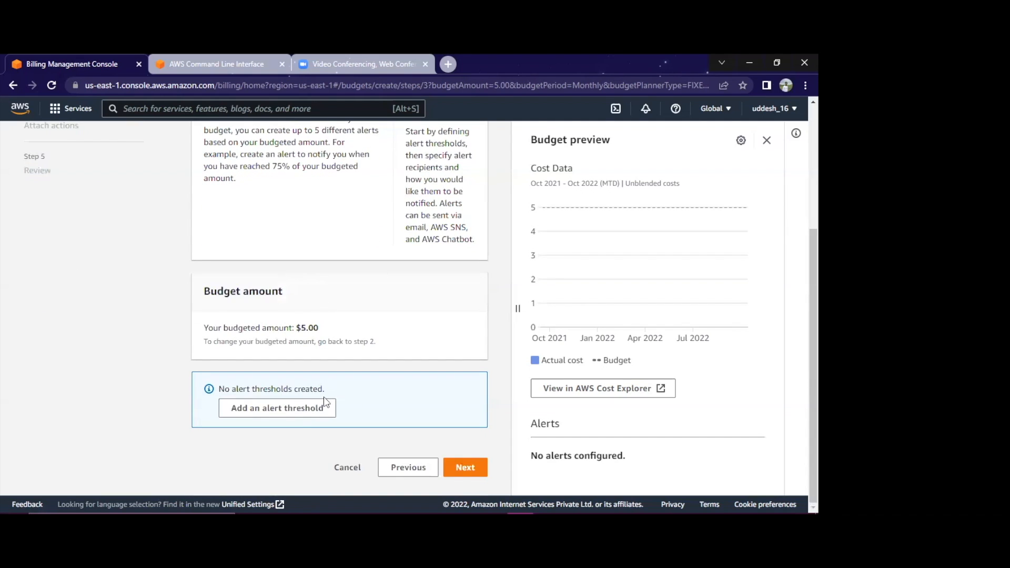
pyautogui.click(279, 409)
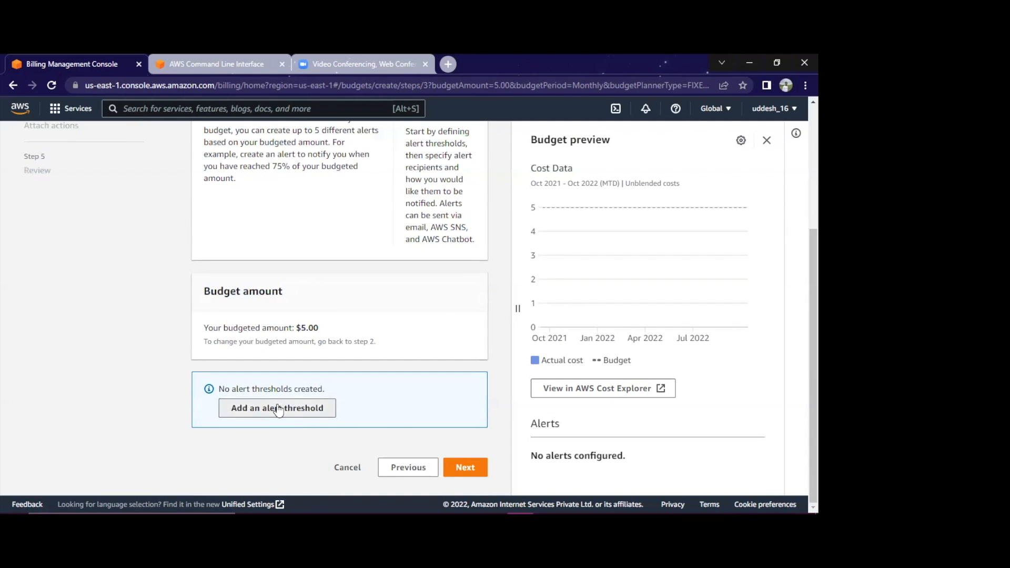
pyautogui.scroll(-3, 279, 409)
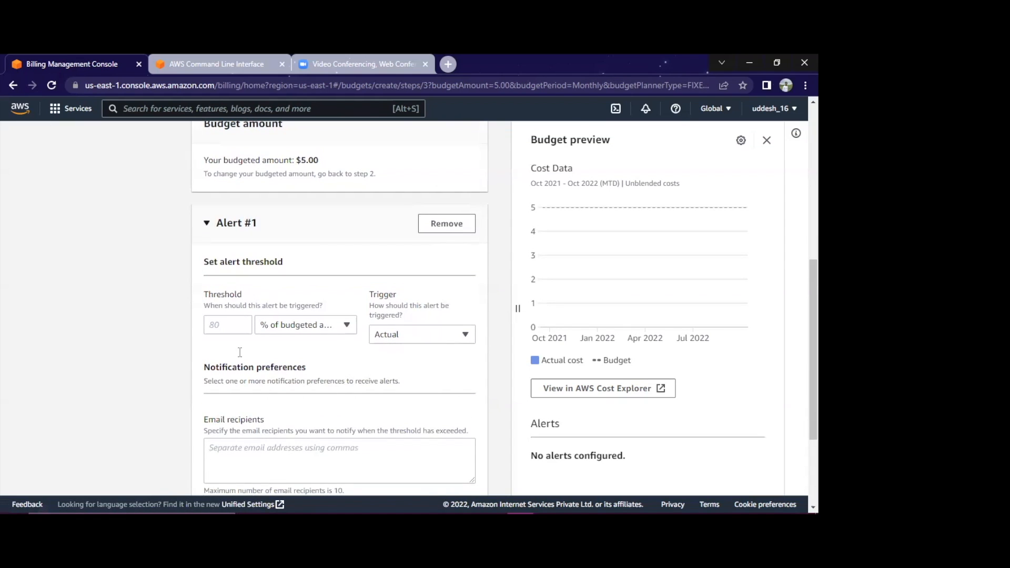
pyautogui.moveTo(240, 352); pyautogui.dragTo(222, 316)
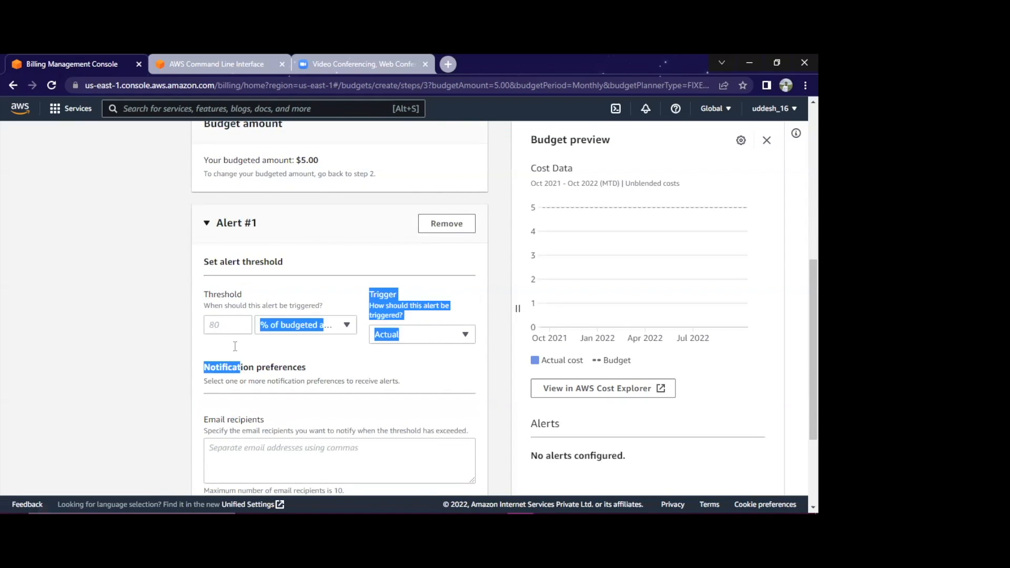
pyautogui.click(222, 318)
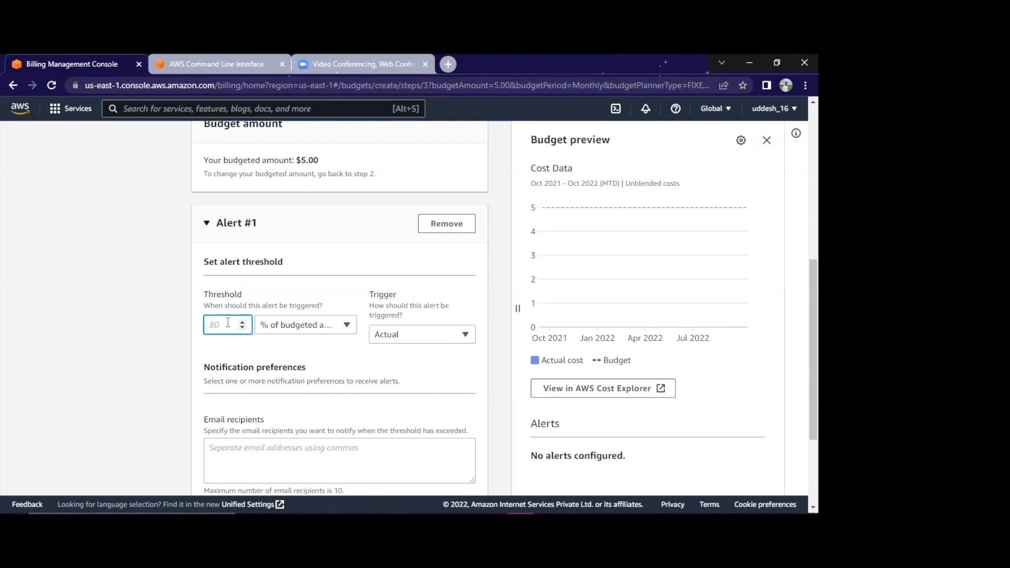
pyautogui.write('90')
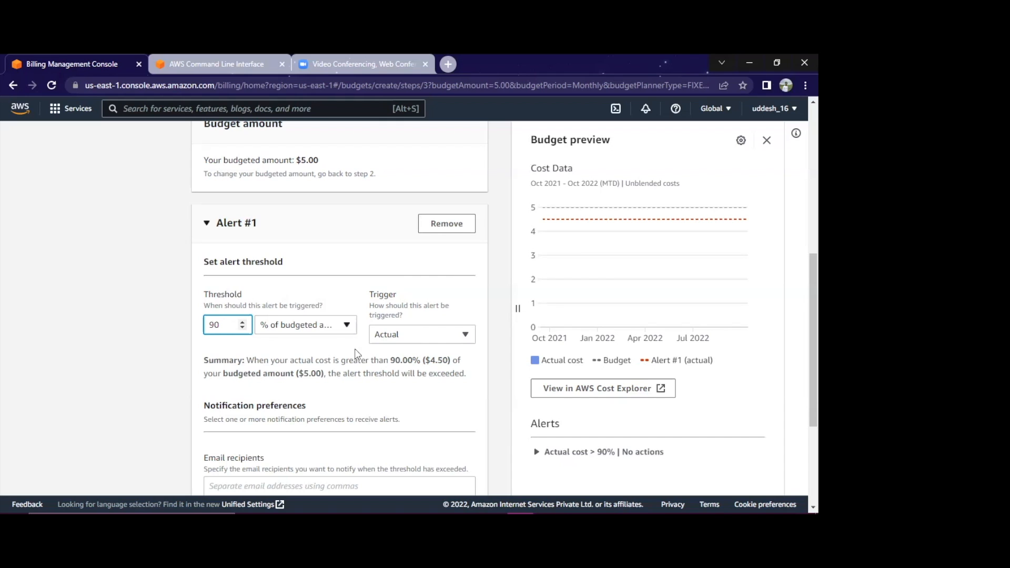
# Step: Enter the alert recipient's e-mail address and continue to Attach actions
pyautogui.scroll(-4, 357, 355)
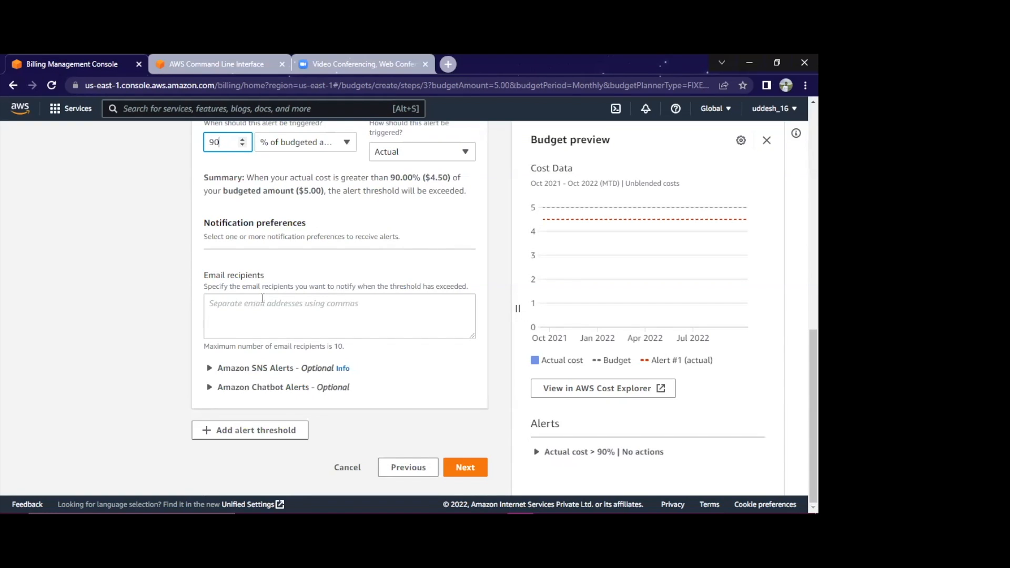
pyautogui.click(287, 311)
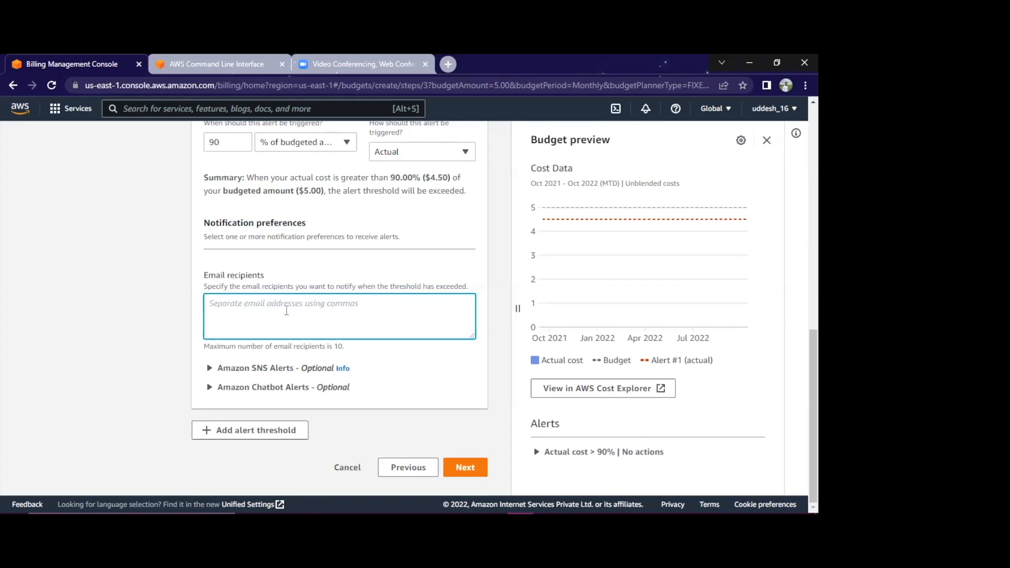
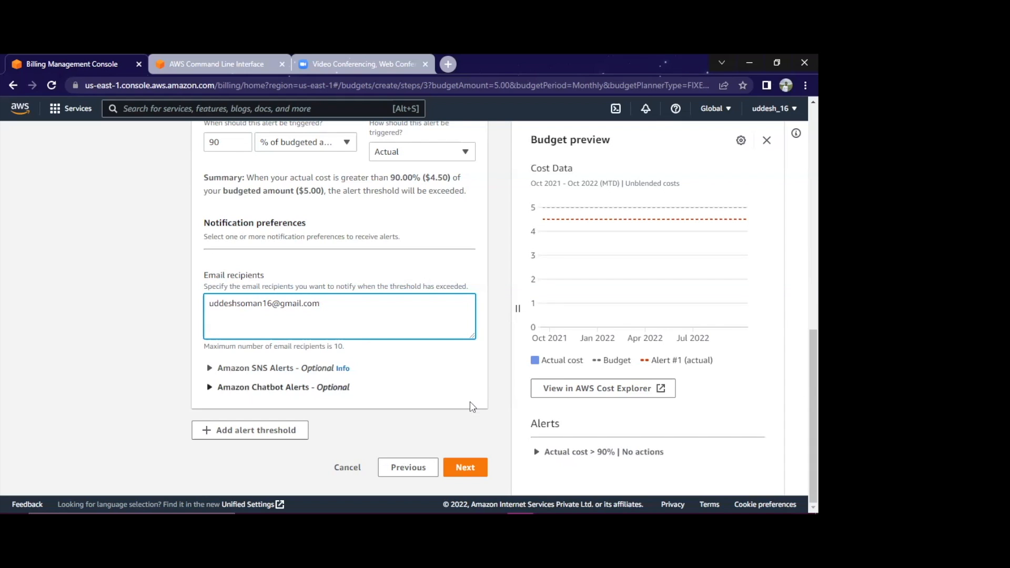
pyautogui.click(476, 462)
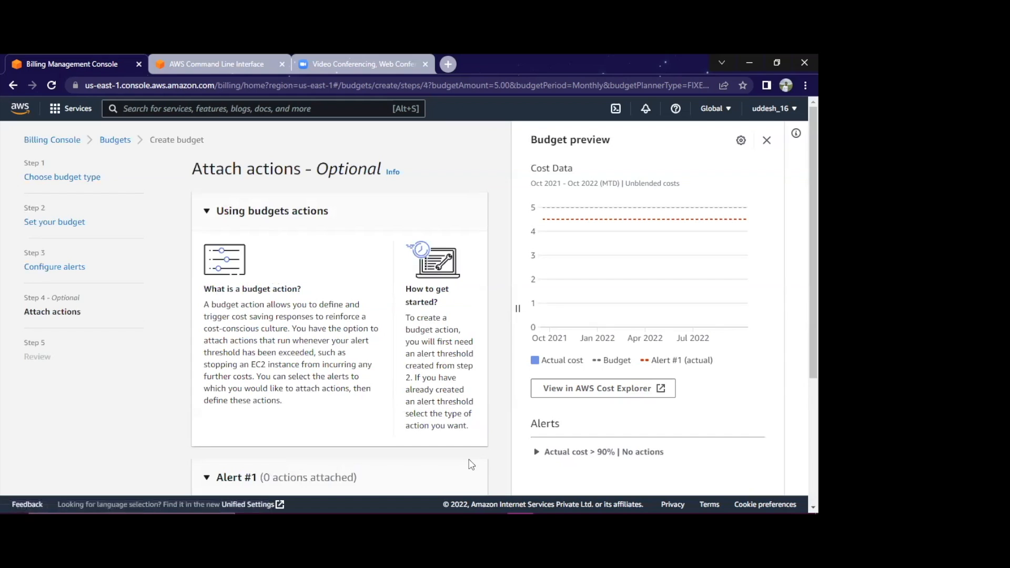
# Step: Skip attaching actions, review the summary, and create the $5.00 monthly budget
pyautogui.scroll(-2, 339, 377)
pyautogui.scroll(-3, 340, 378)
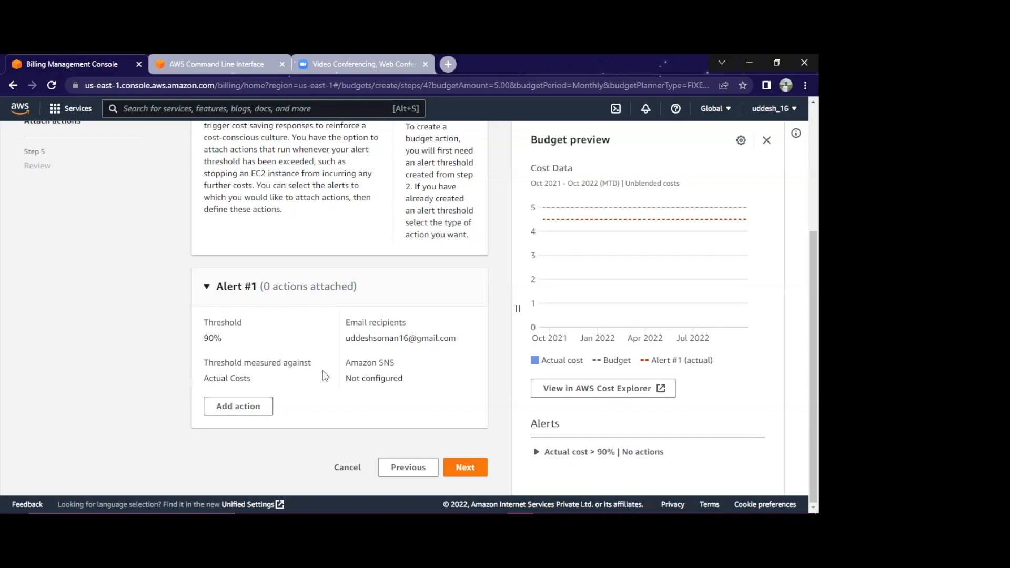
pyautogui.click(458, 473)
pyautogui.scroll(-2, 457, 470)
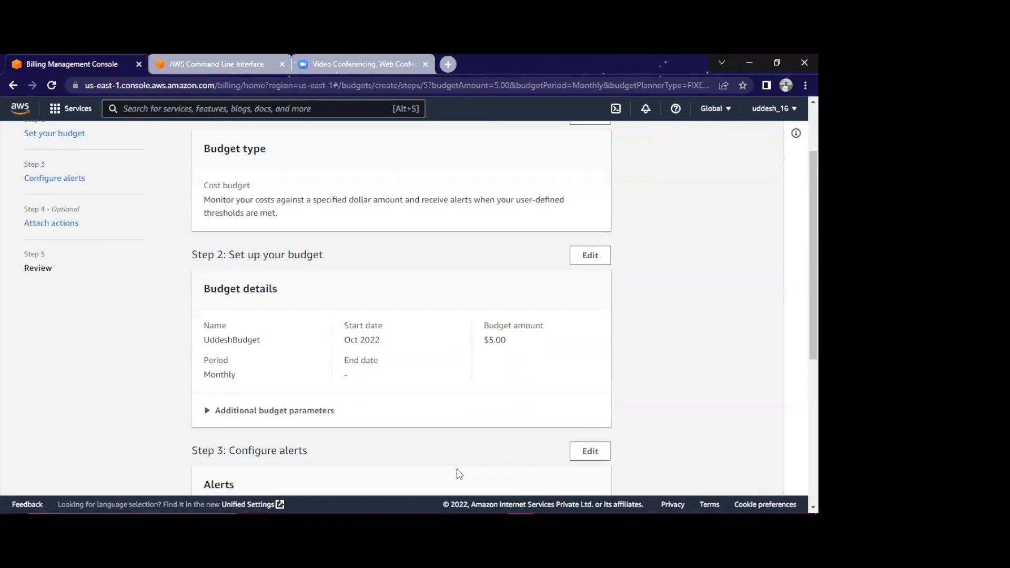
pyautogui.scroll(-5, 459, 473)
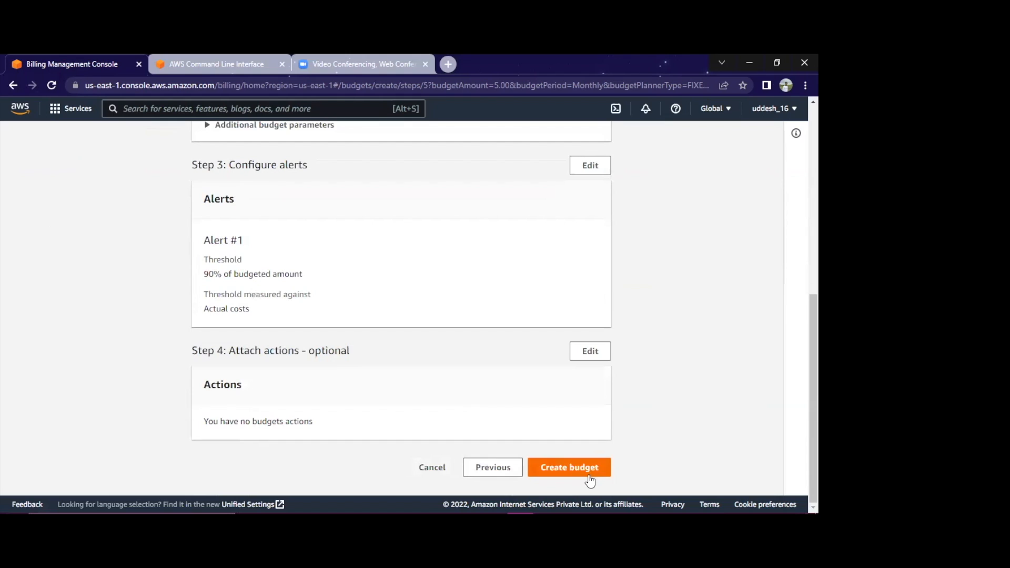
pyautogui.click(589, 477)
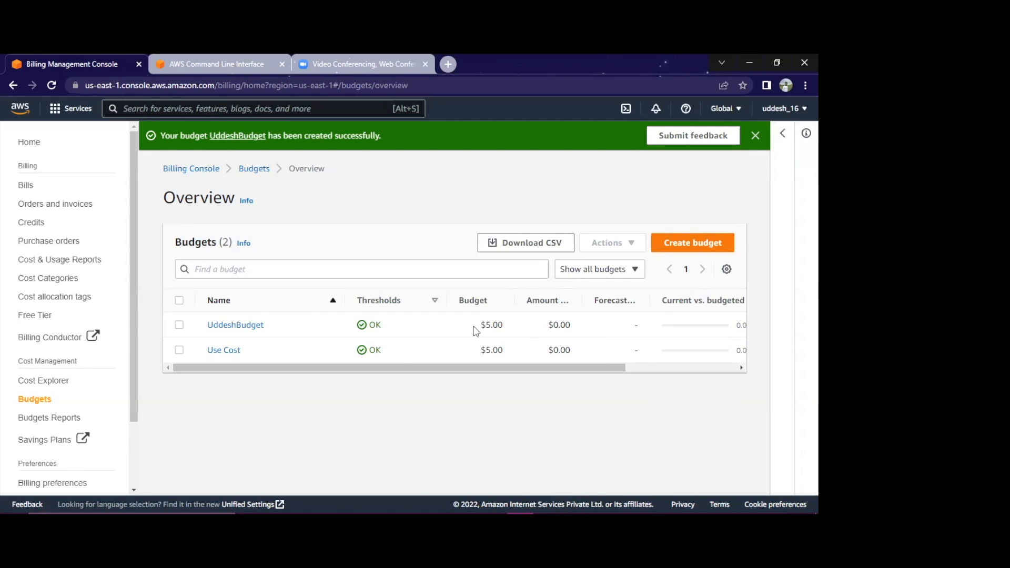
# Step: Dismiss the Windows update notice and the budget-created success banner
pyautogui.hscroll(5, 586, 338)
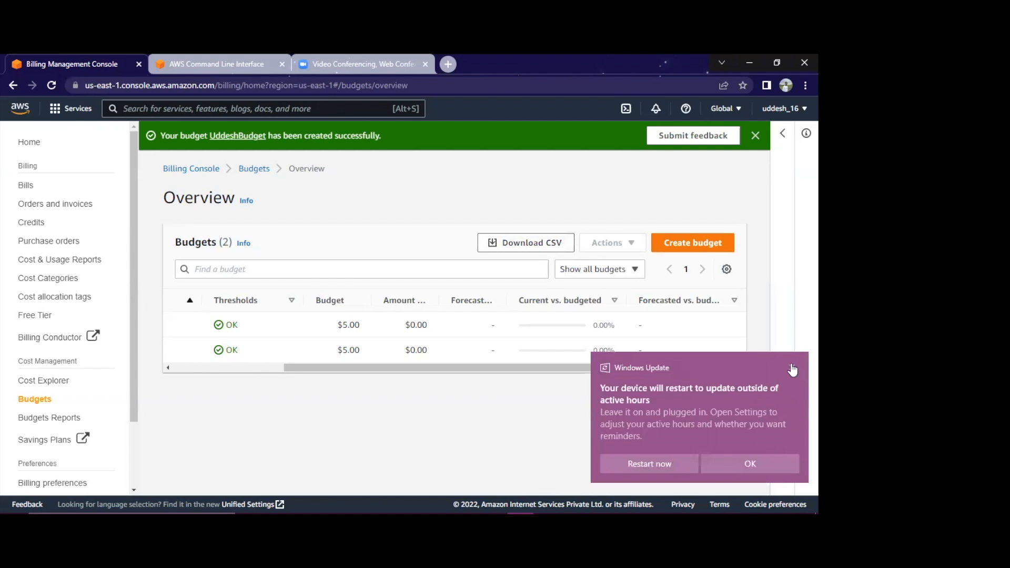
pyautogui.click(793, 370)
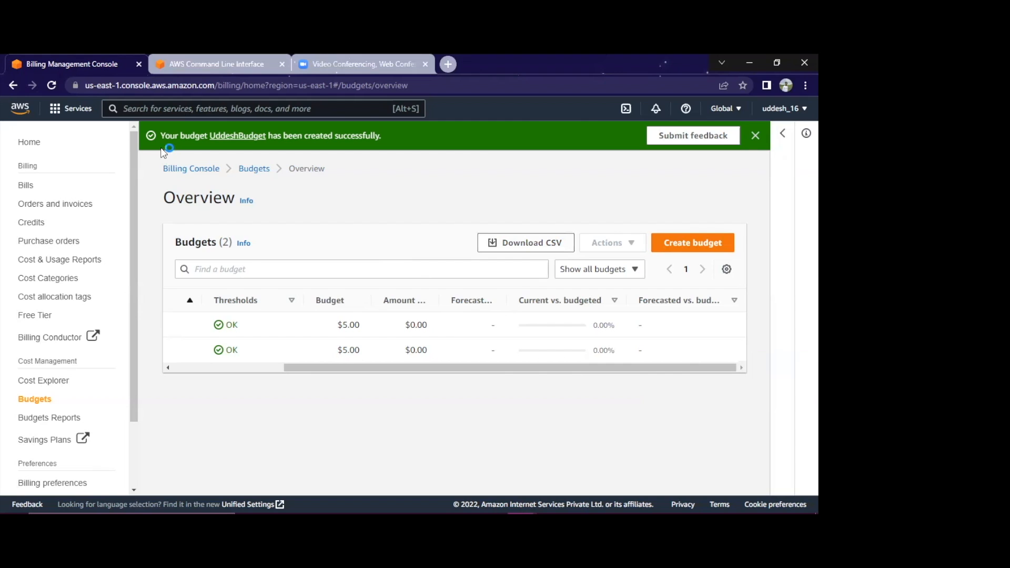
pyautogui.click(757, 135)
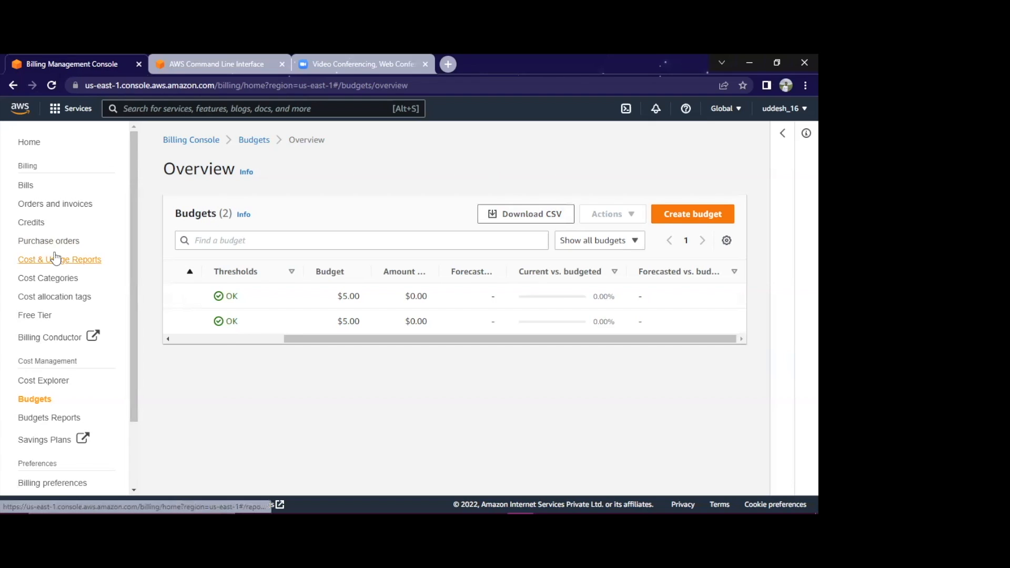
pyautogui.click(289, 110)
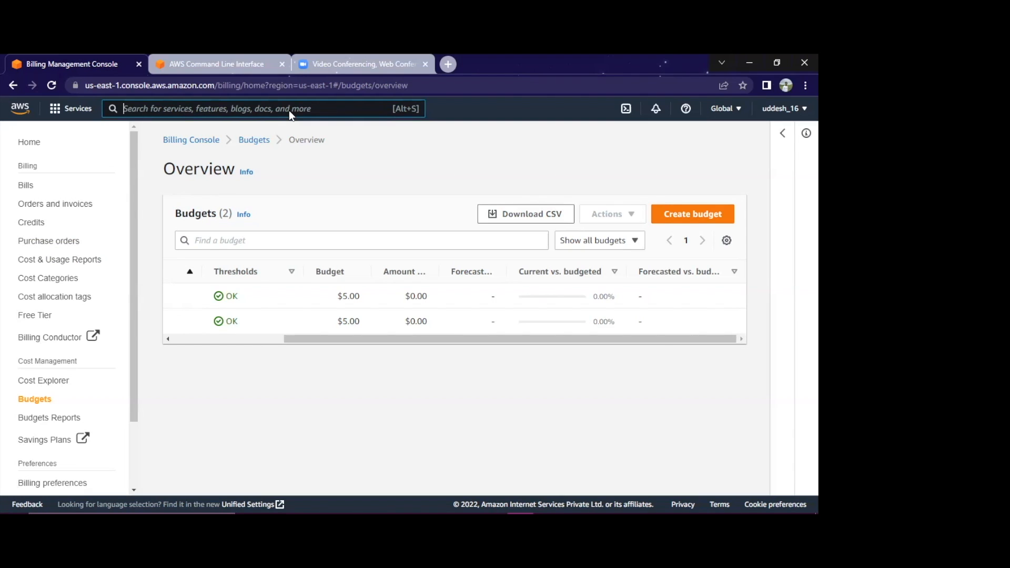
# Step: Search for s3 and open the S3 service
pyautogui.write('s3')
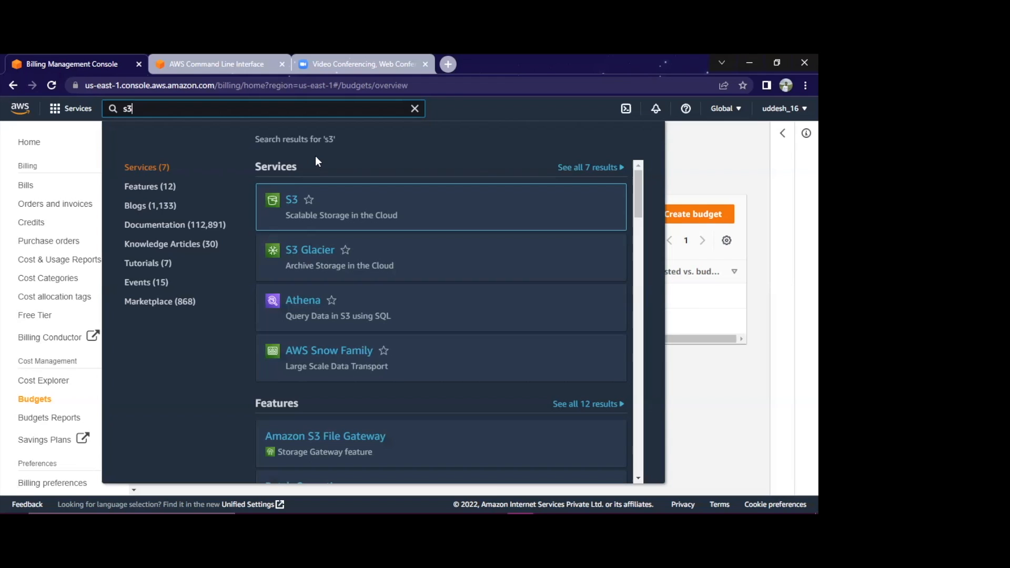
pyautogui.moveTo(383, 200)
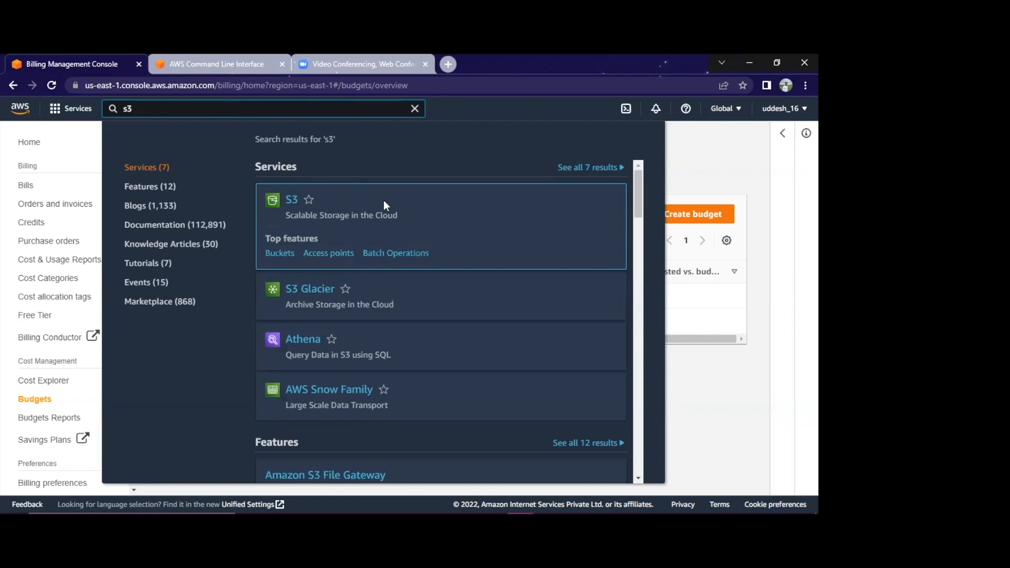
pyautogui.click(280, 254)
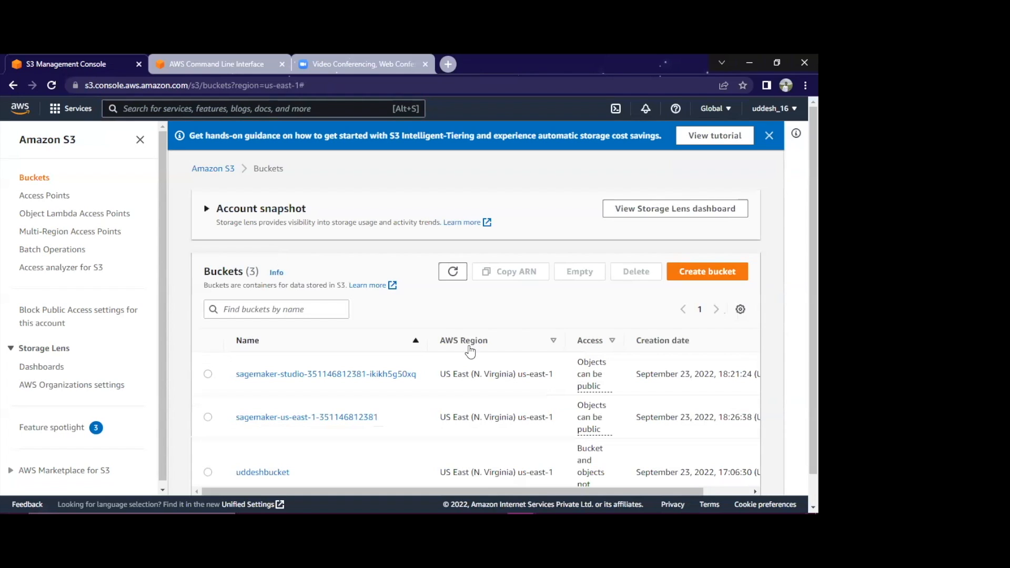
# Step: Look over the three S3 buckets in US East (N. Virginia), then focus the service search bar
pyautogui.scroll(-1, 484, 385)
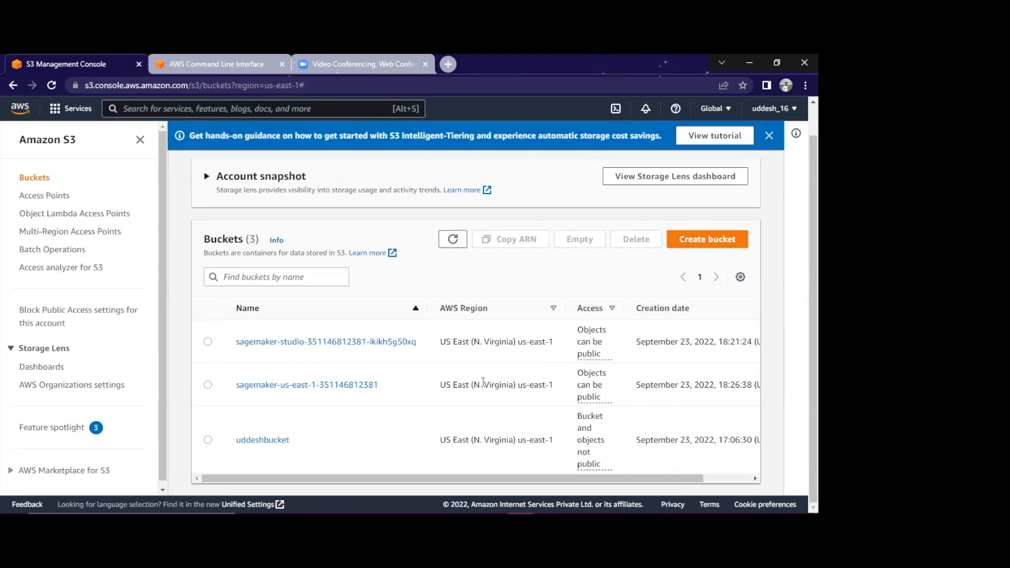
pyautogui.scroll(1, 483, 383)
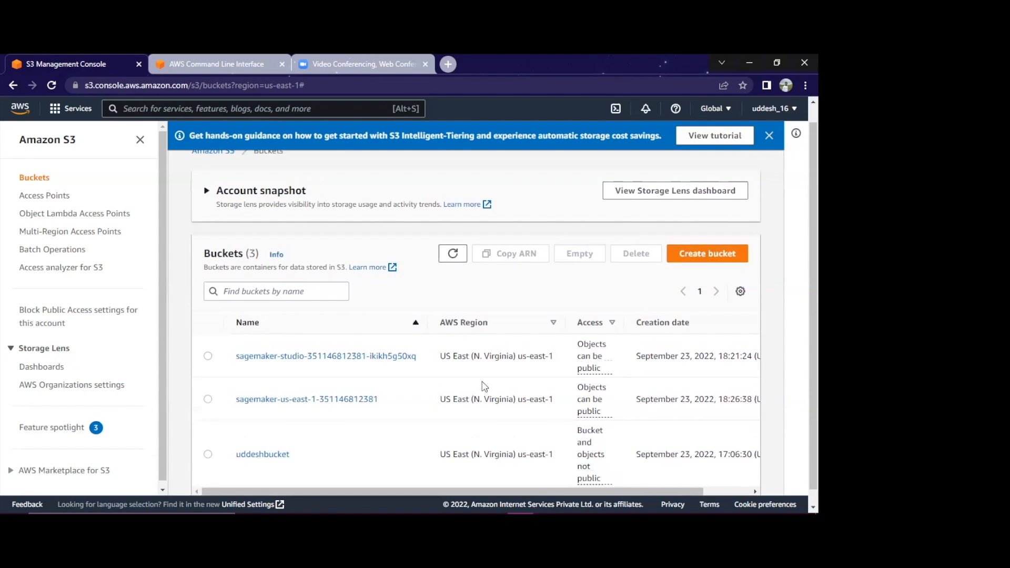
pyautogui.scroll(-1, 483, 385)
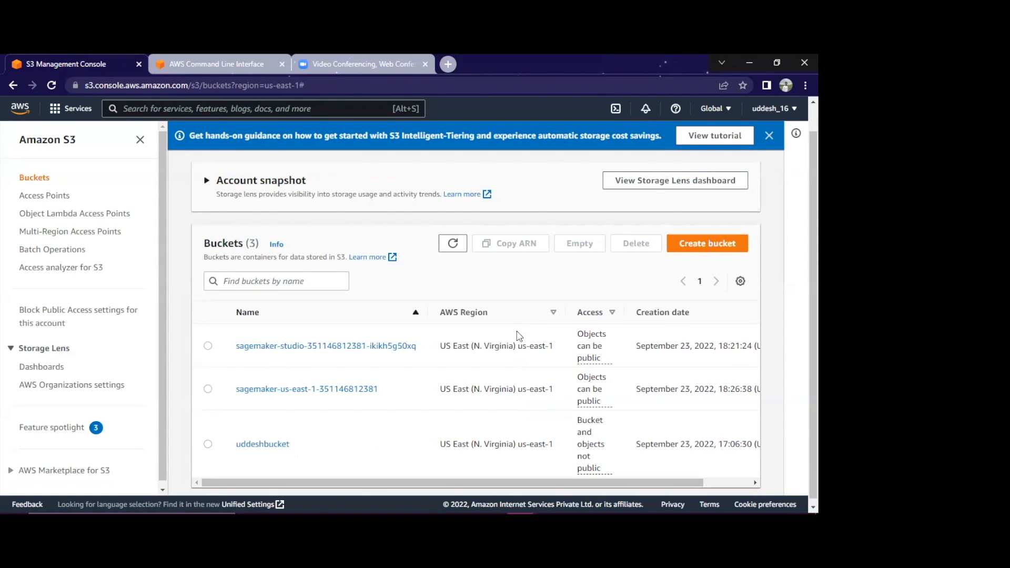
pyautogui.click(221, 109)
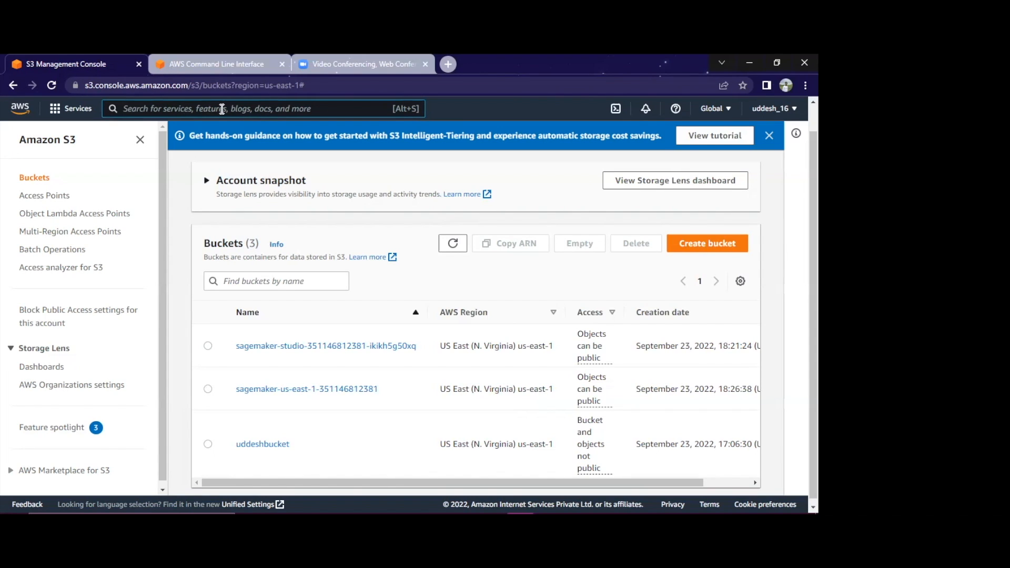
# Step: Search for iam, open the IAM service, and show its list of three users
pyautogui.write('iam')
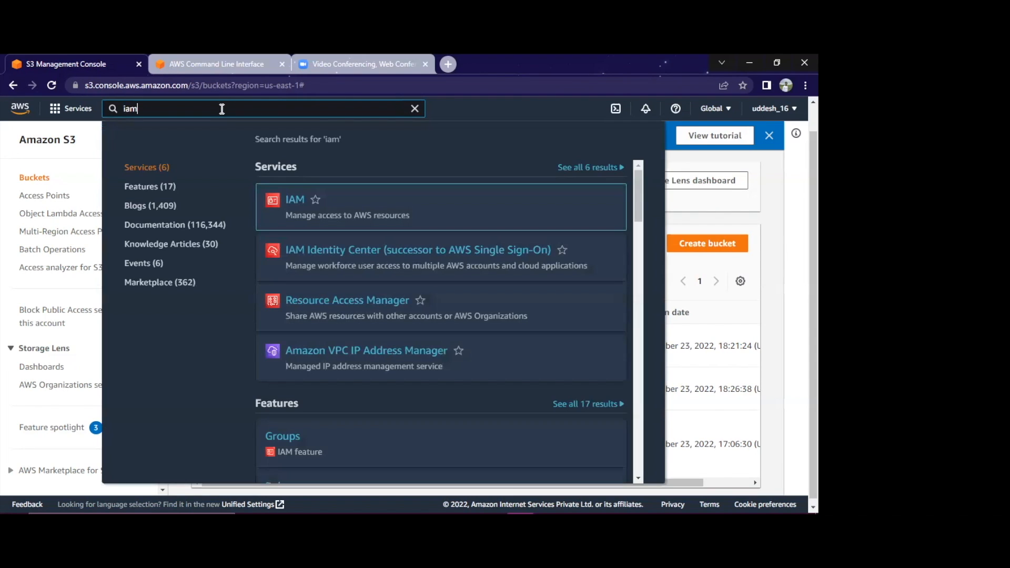
pyautogui.moveTo(298, 201)
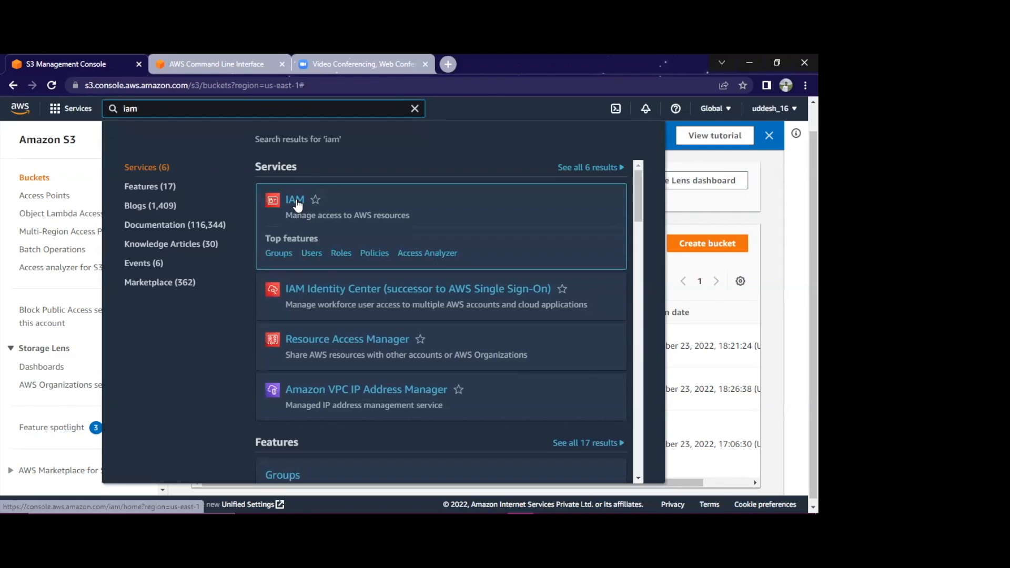
pyautogui.click(296, 200)
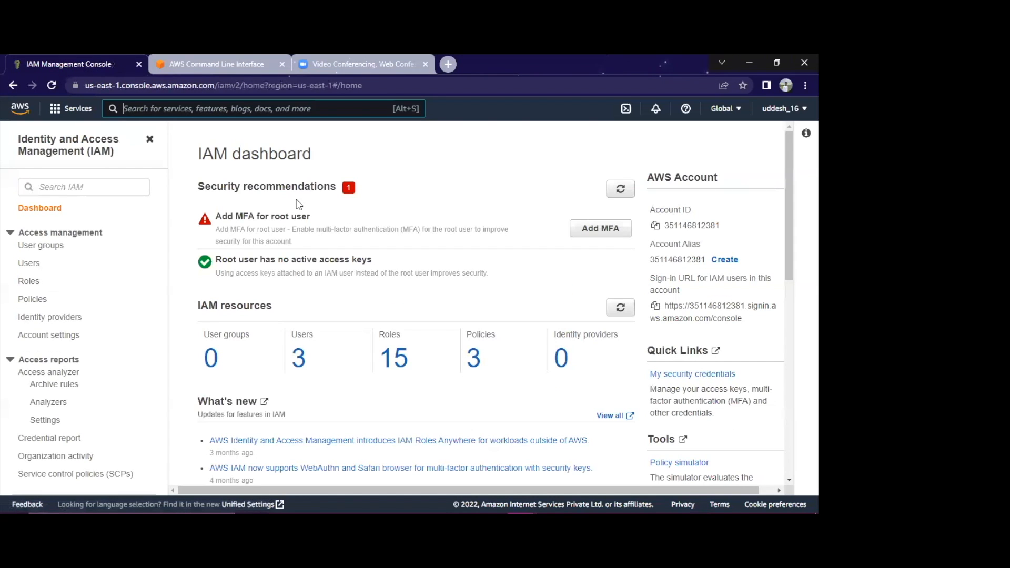
pyautogui.scroll(-3, 445, 253)
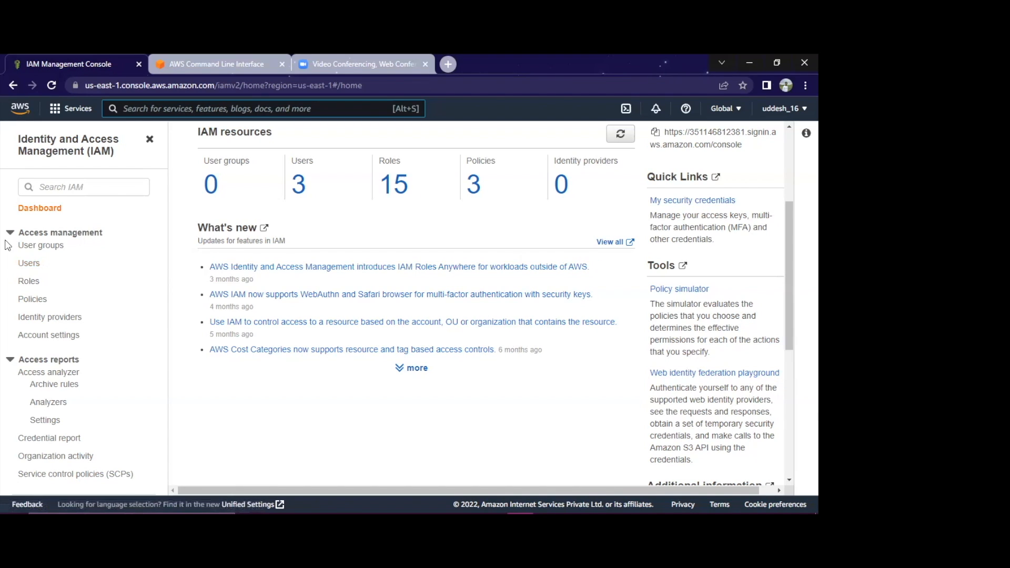
pyautogui.click(30, 282)
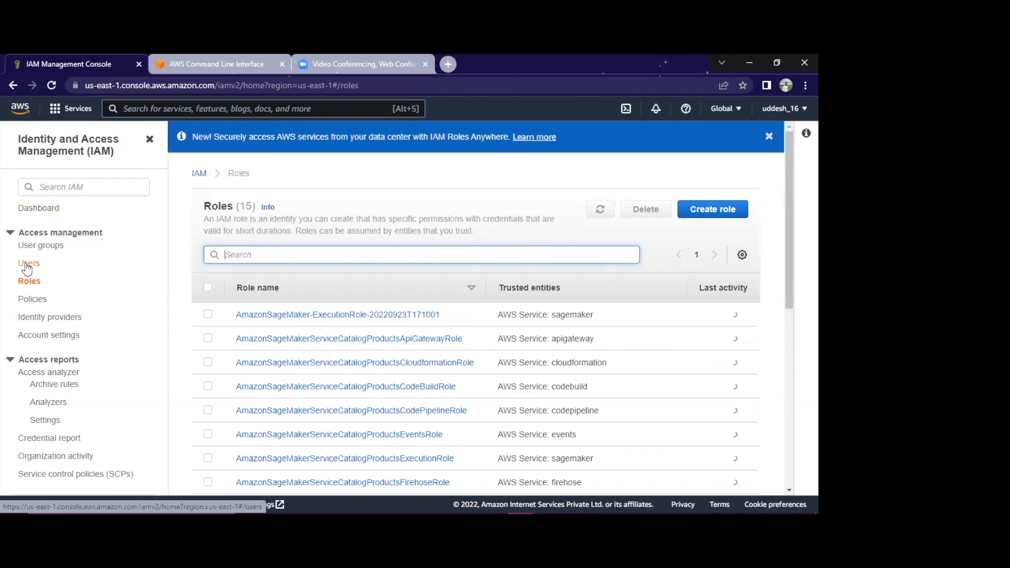
pyautogui.click(28, 265)
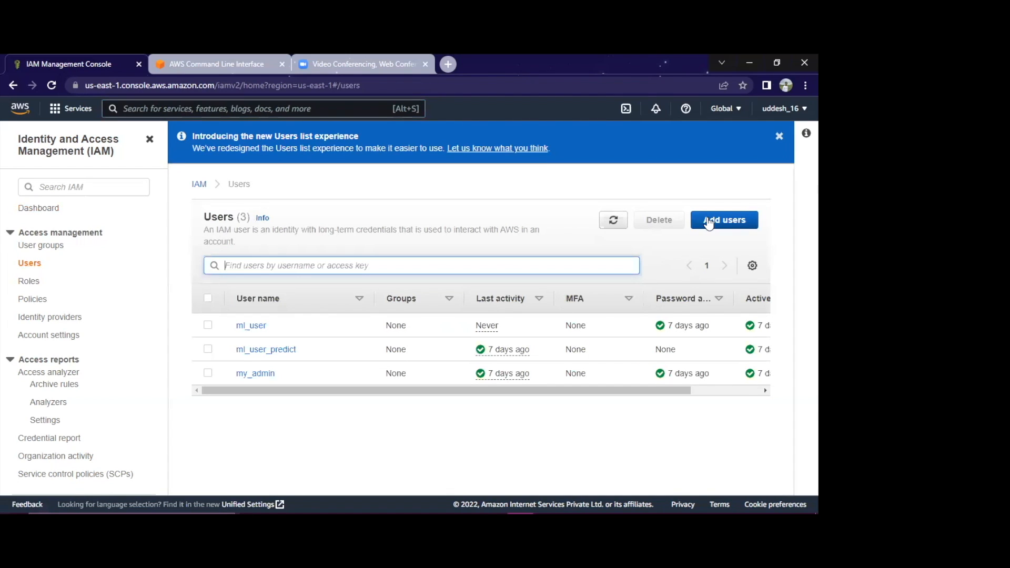
# Step: Start adding new IAM users and enter the names user1 and user2
pyautogui.click(708, 223)
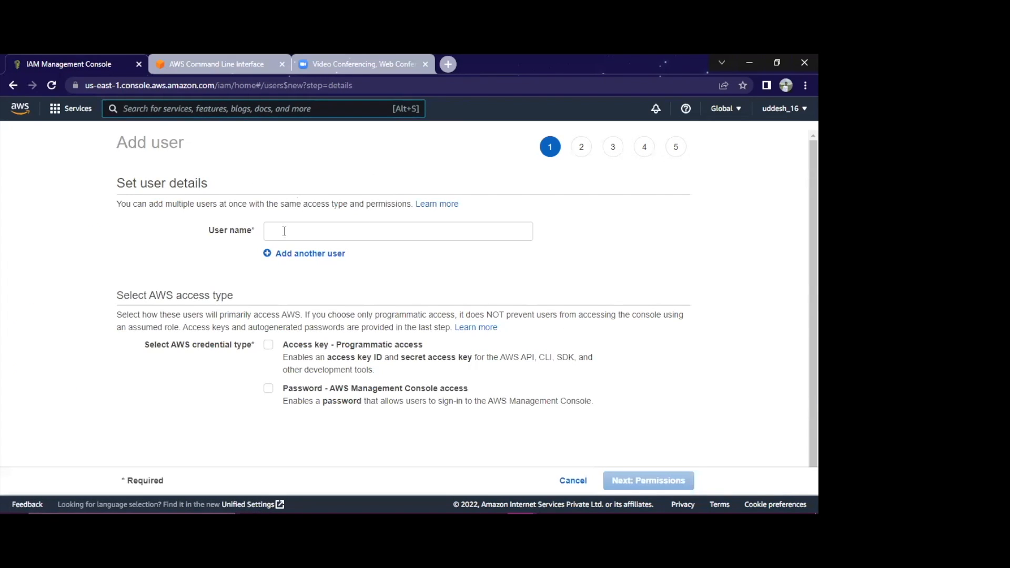
pyautogui.click(283, 230)
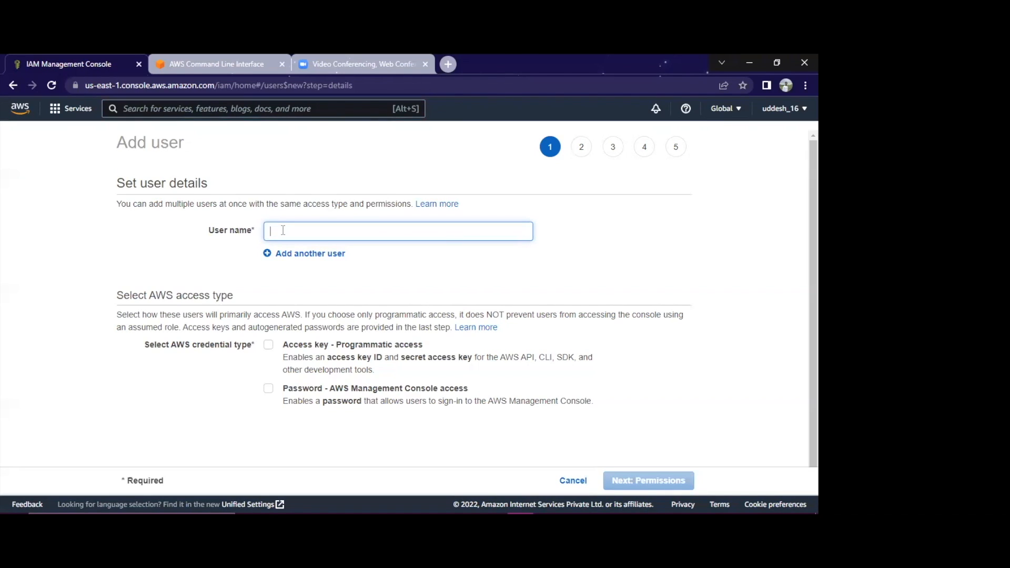
pyautogui.write('user1')
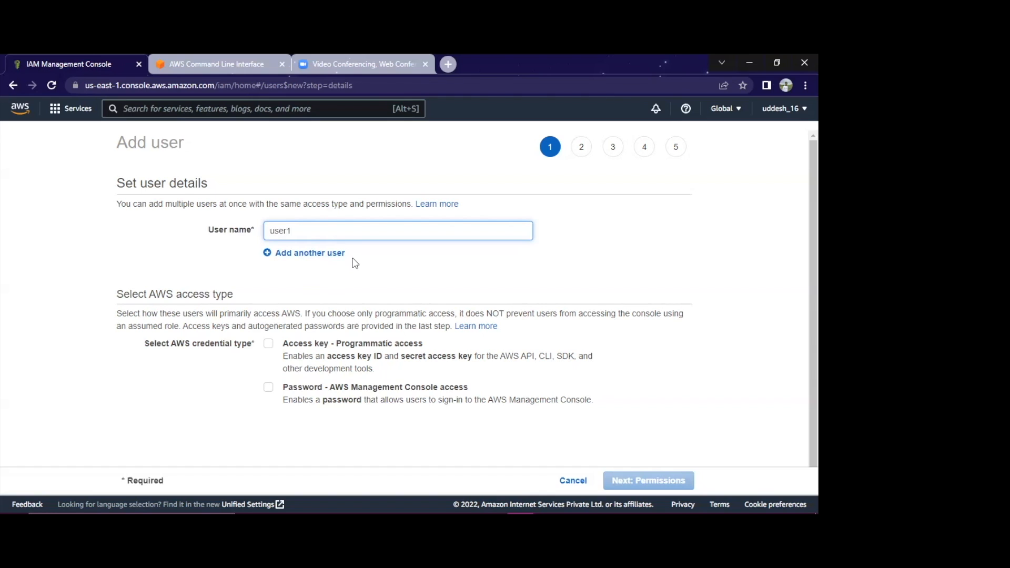
pyautogui.click(290, 251)
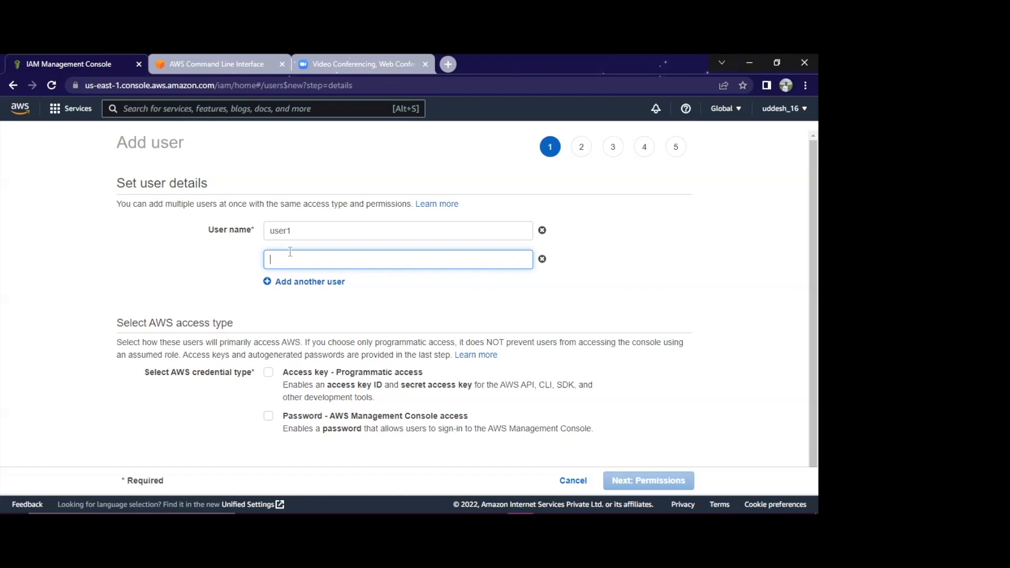
pyautogui.write('user2')
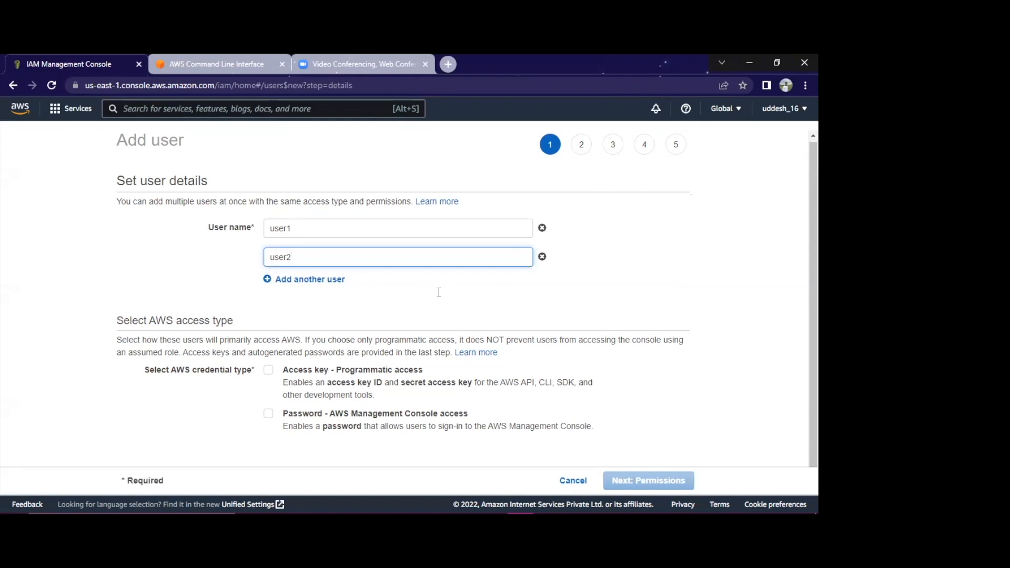
pyautogui.scroll(-1, 439, 293)
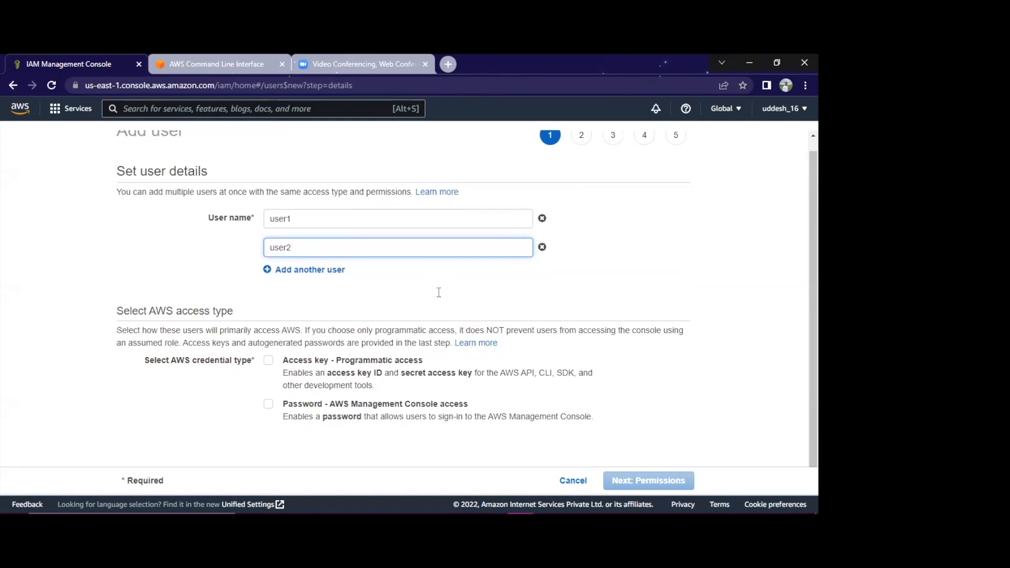
# Step: Select both Access key (programmatic) and Password (console) access types for the new users
pyautogui.click(269, 361)
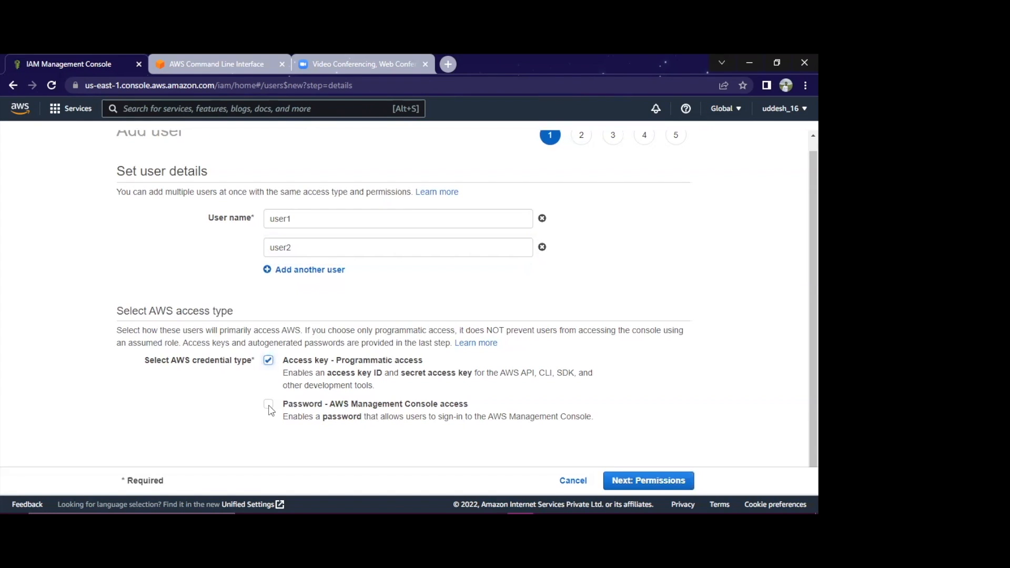
pyautogui.click(269, 405)
pyautogui.scroll(-2, 270, 410)
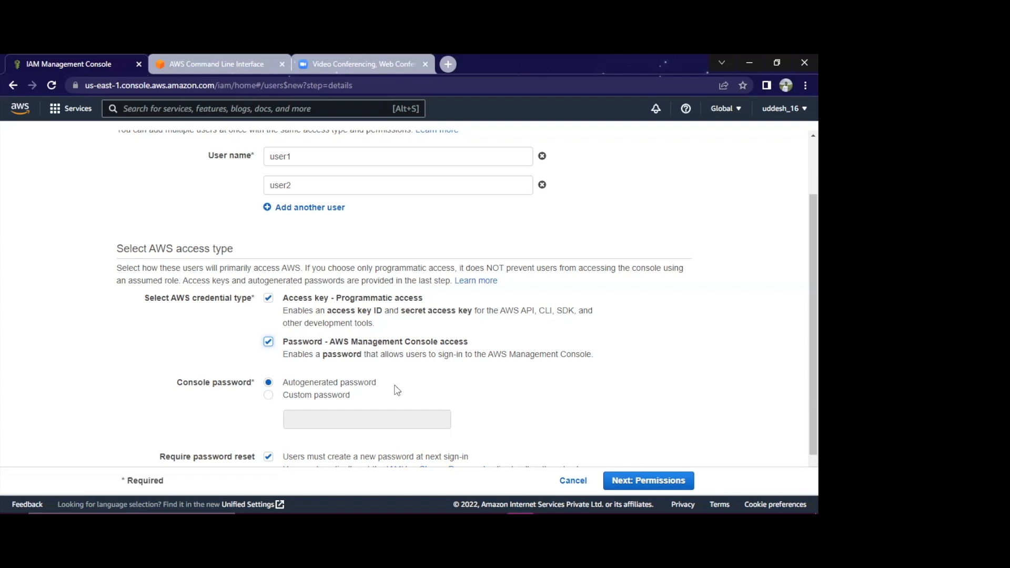
pyautogui.scroll(-1, 295, 342)
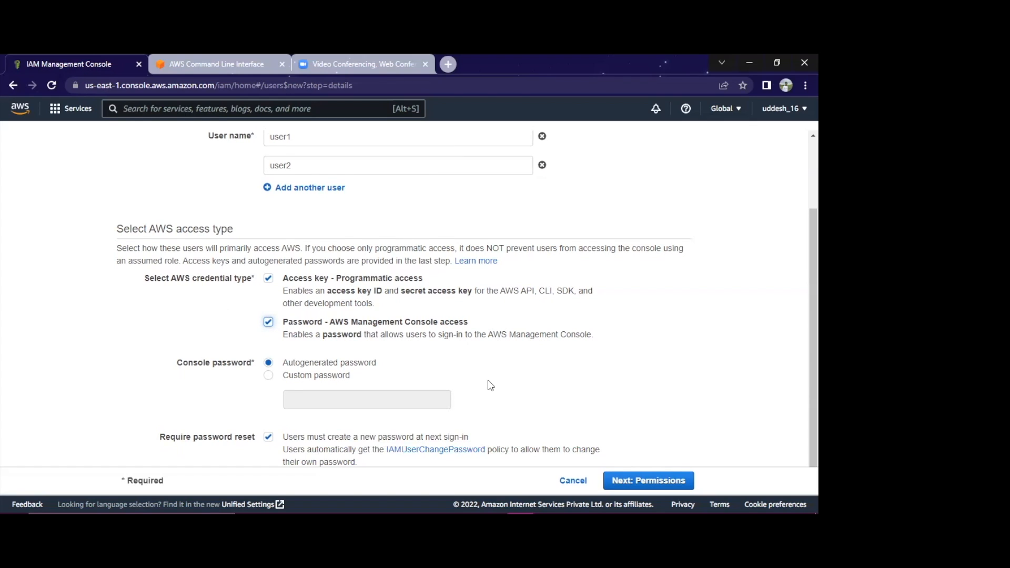
pyautogui.scroll(-1, 473, 368)
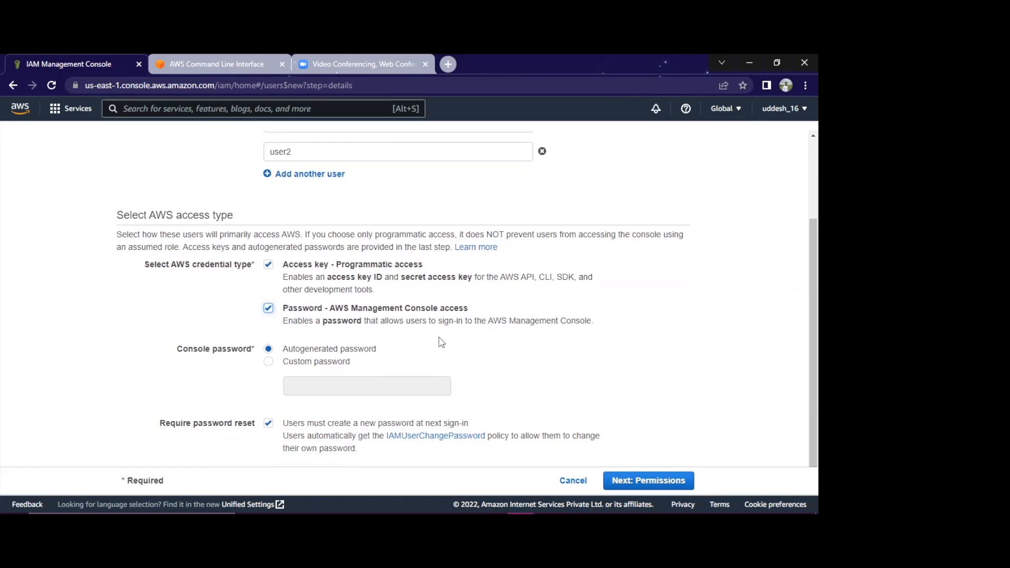
# Step: Set a custom console password and turn off Require password reset
pyautogui.click(318, 363)
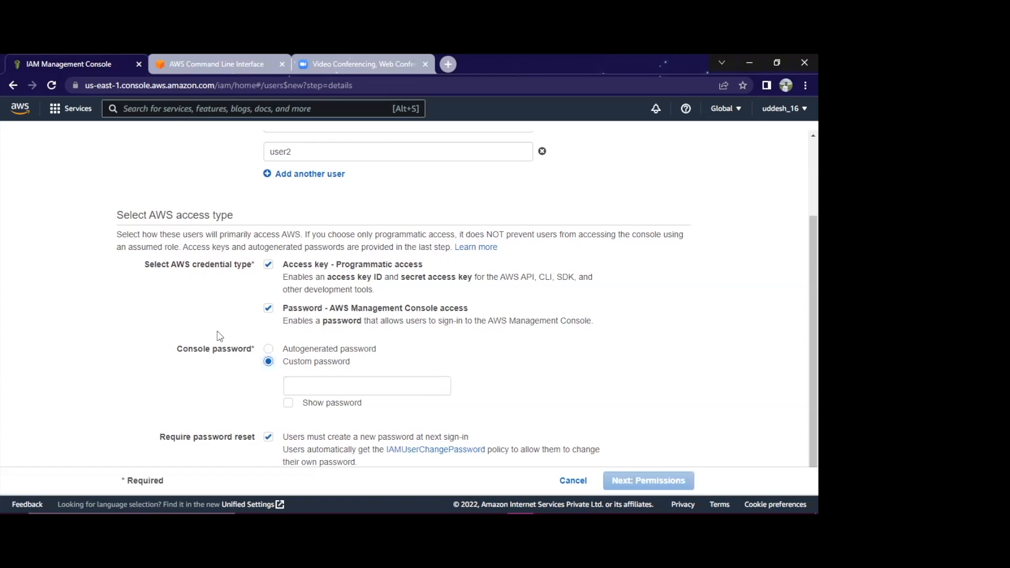
pyautogui.click(321, 392)
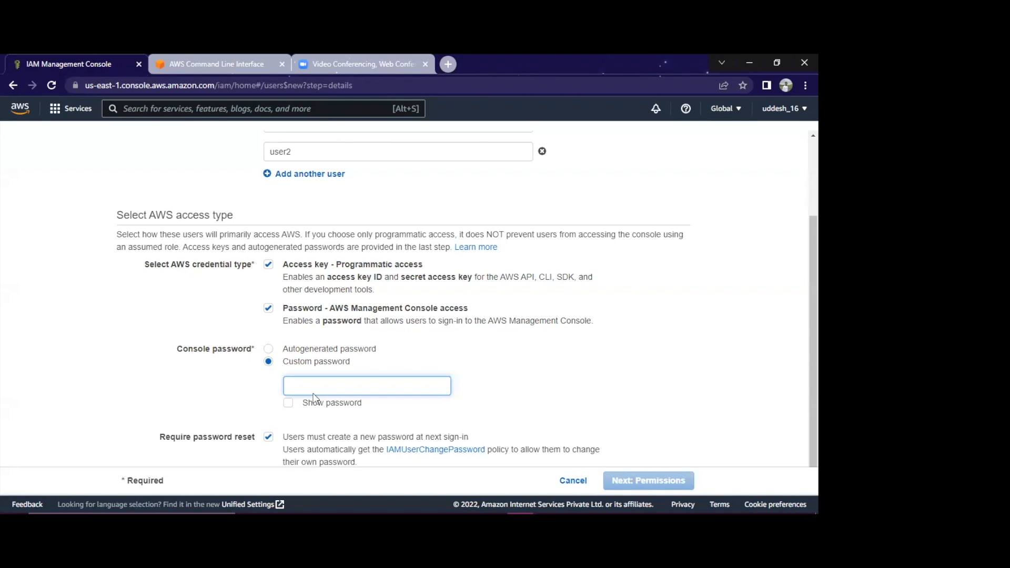
pyautogui.click(267, 440)
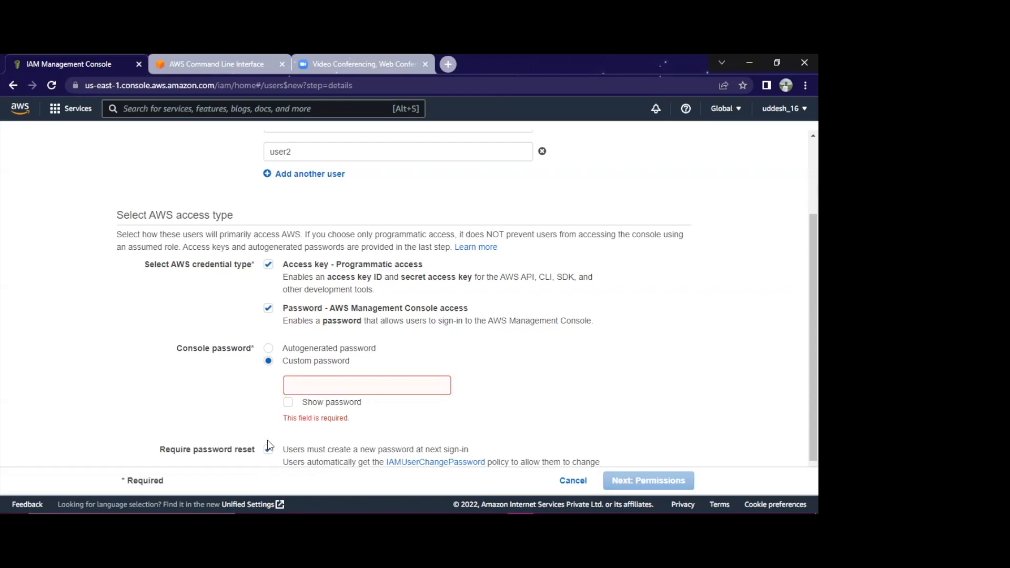
pyautogui.click(343, 384)
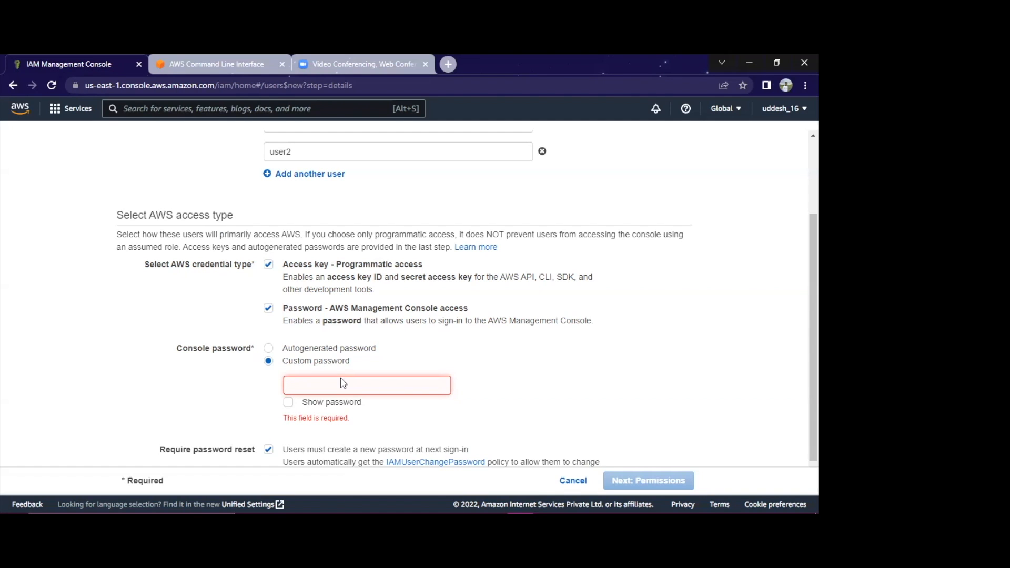
pyautogui.write('••••••')
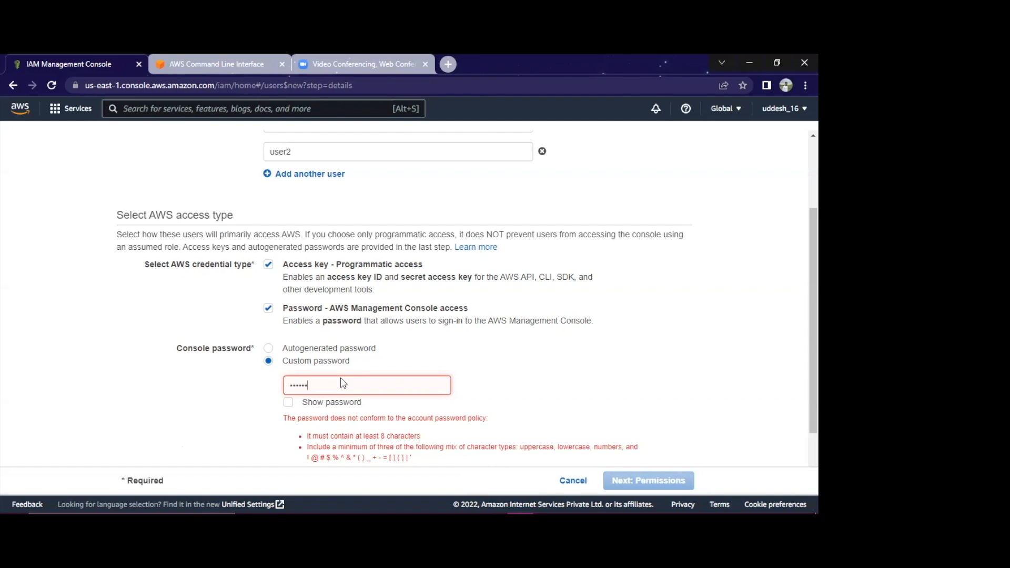
pyautogui.write('•••')
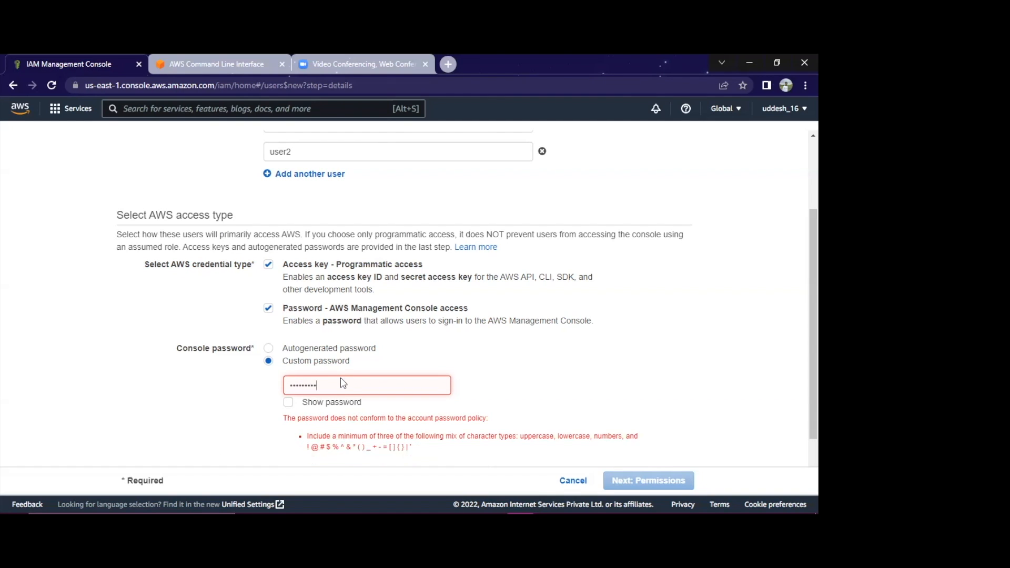
pyautogui.hotkey('ctrl', 'a')
pyautogui.press('BackSpace')
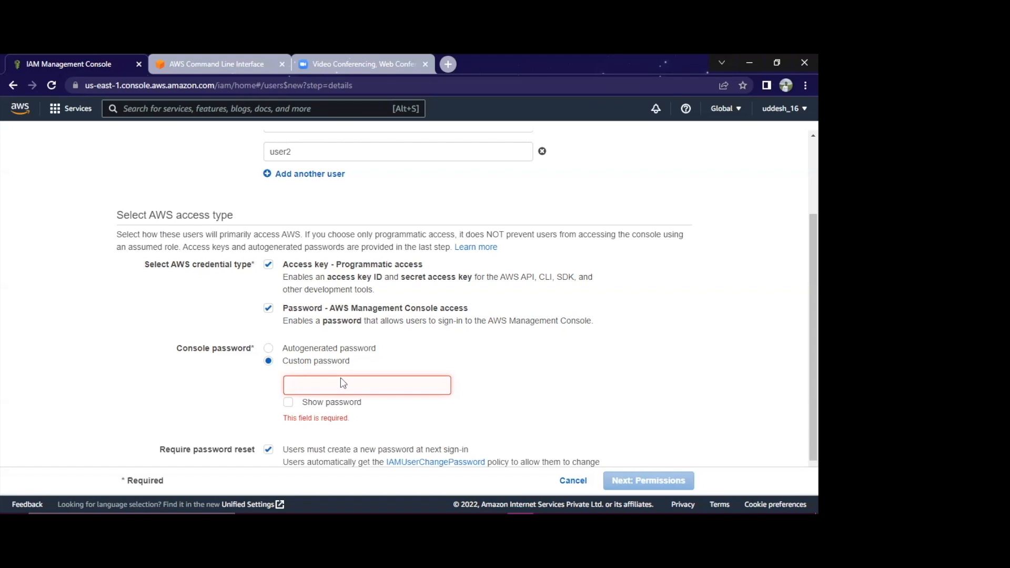
pyautogui.write('••••••')
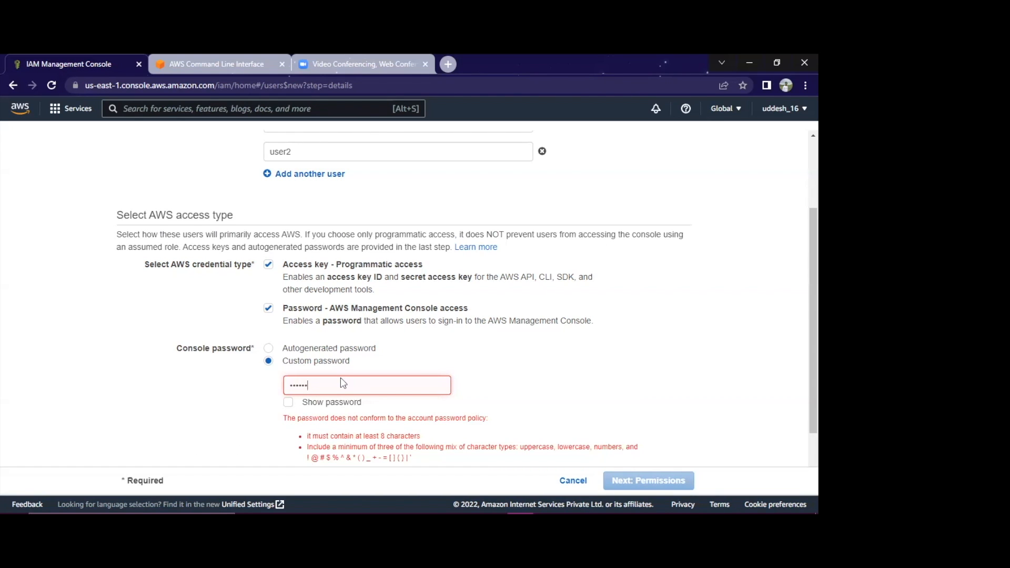
pyautogui.write('••')
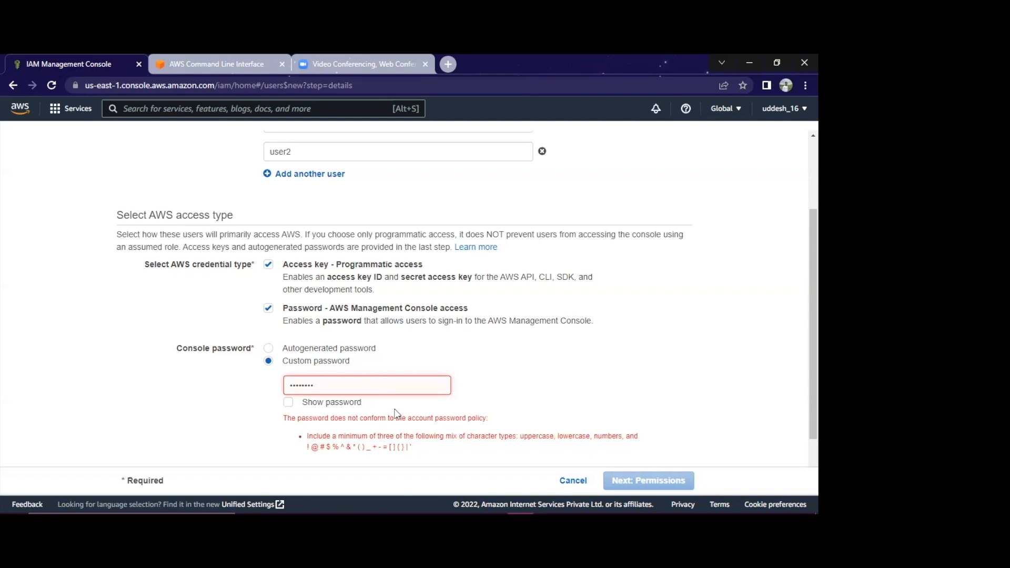
pyautogui.press('BackSpace')
pyautogui.press('BackSpace')
pyautogui.press('BackSpace')
pyautogui.press('BackSpace')
pyautogui.press('BackSpace')
pyautogui.press('BackSpace')
pyautogui.press('BackSpace')
pyautogui.press('BackSpace')
pyautogui.write('•••••••••')
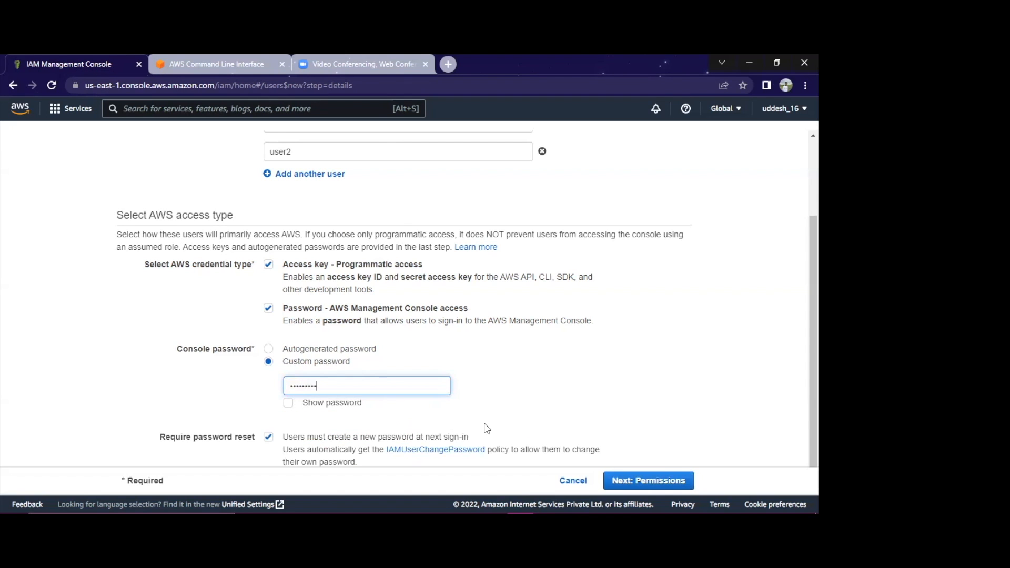
pyautogui.scroll(-1, 488, 429)
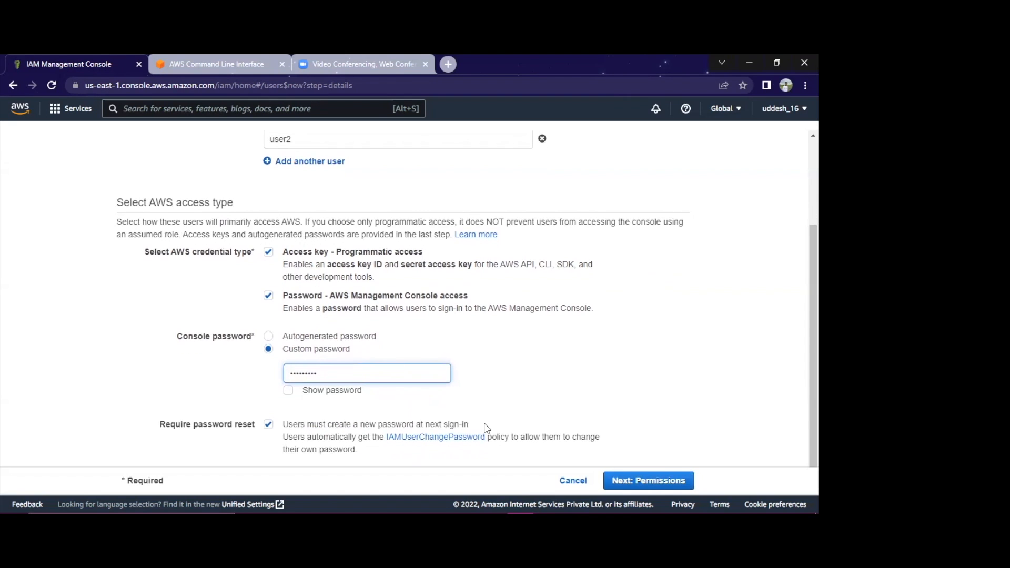
pyautogui.click(269, 428)
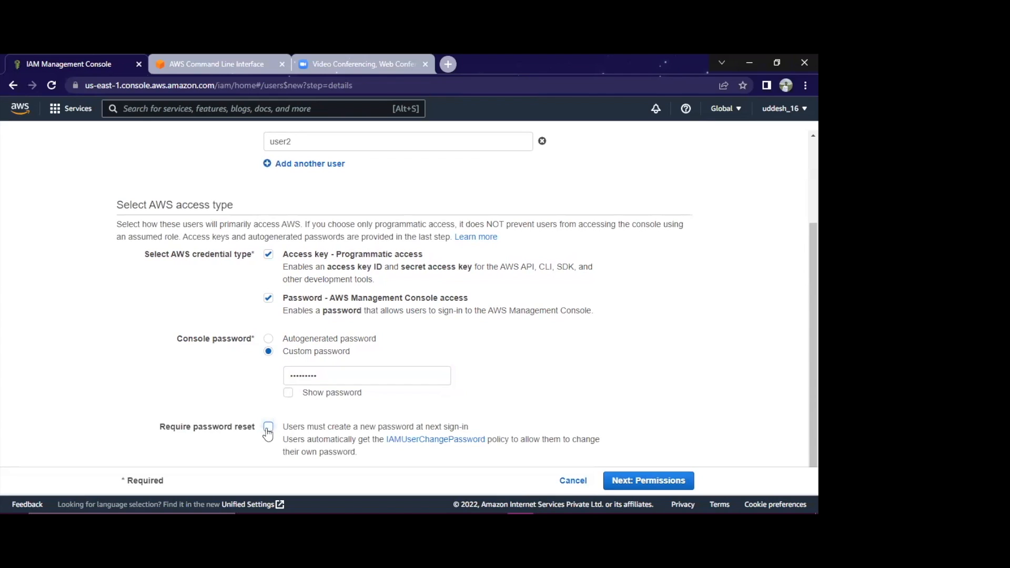
pyautogui.scroll(-1, 260, 421)
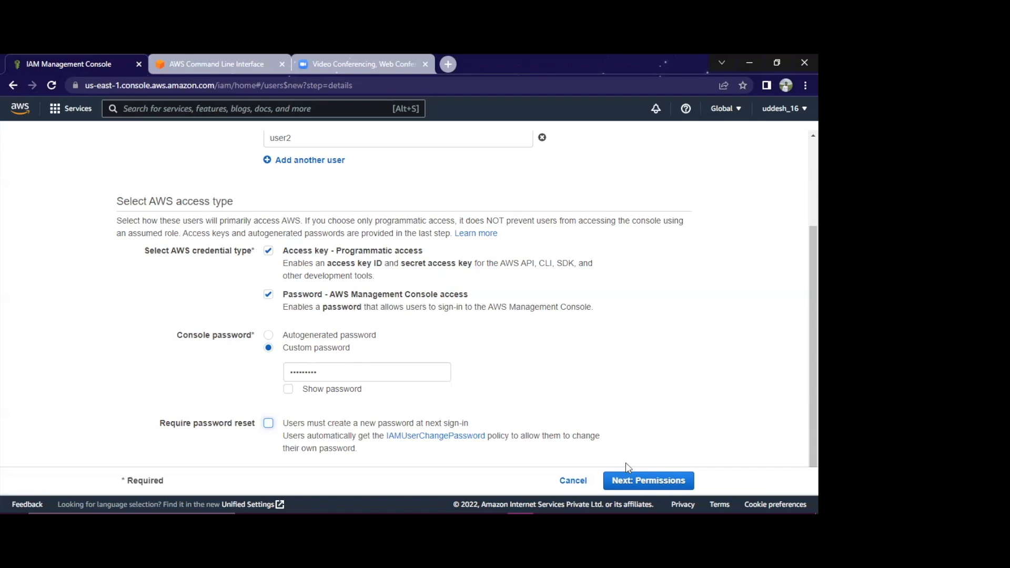
# Step: Attach the AdministratorAccess policy directly to both users and continue to the tags step
pyautogui.click(657, 481)
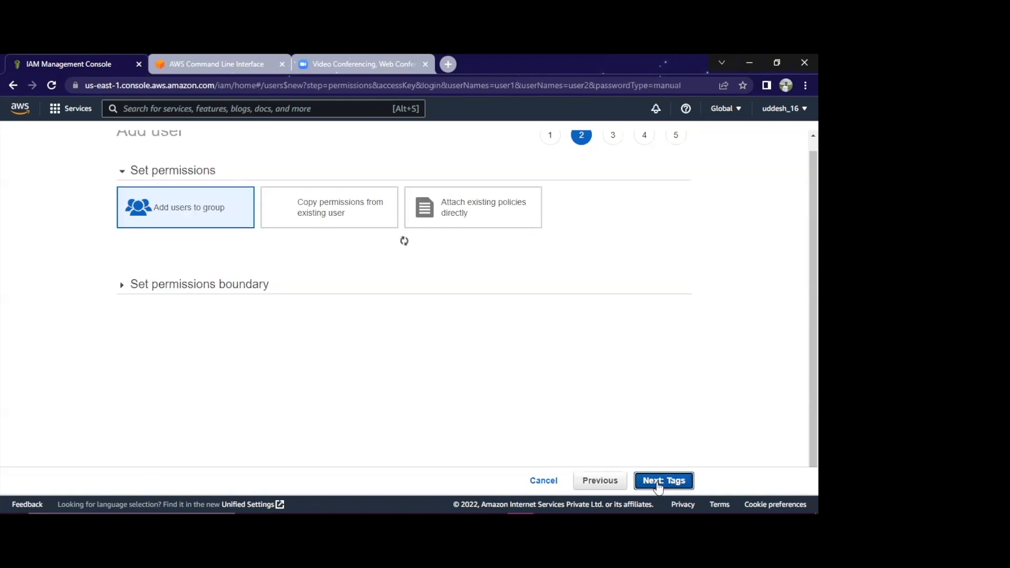
pyautogui.click(458, 225)
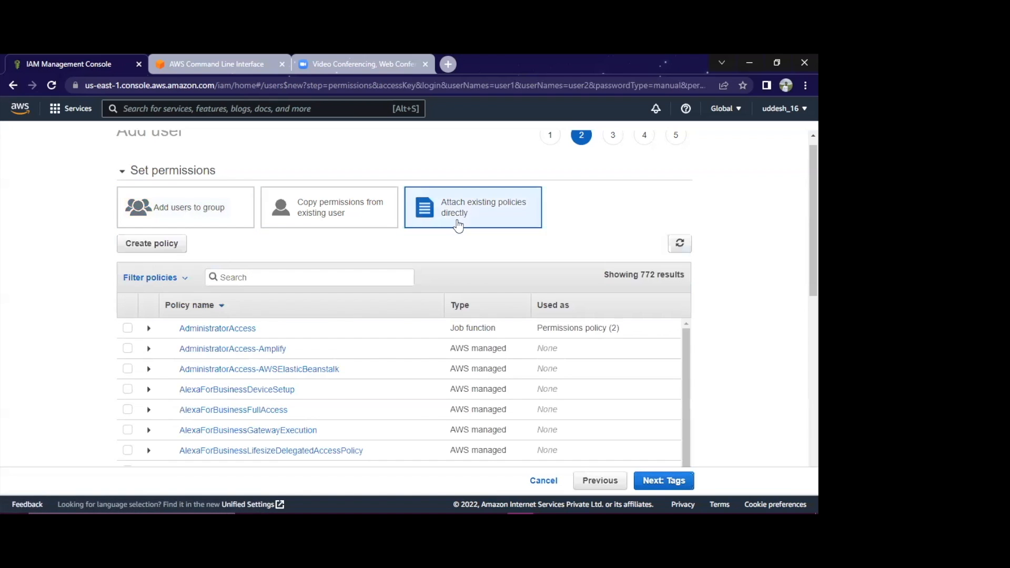
pyautogui.click(129, 330)
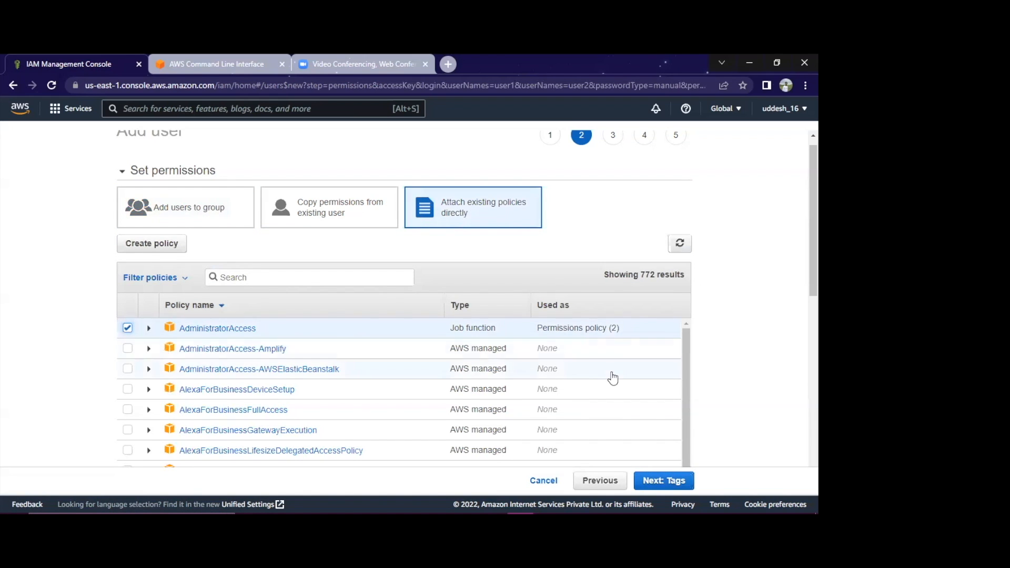
pyautogui.click(667, 485)
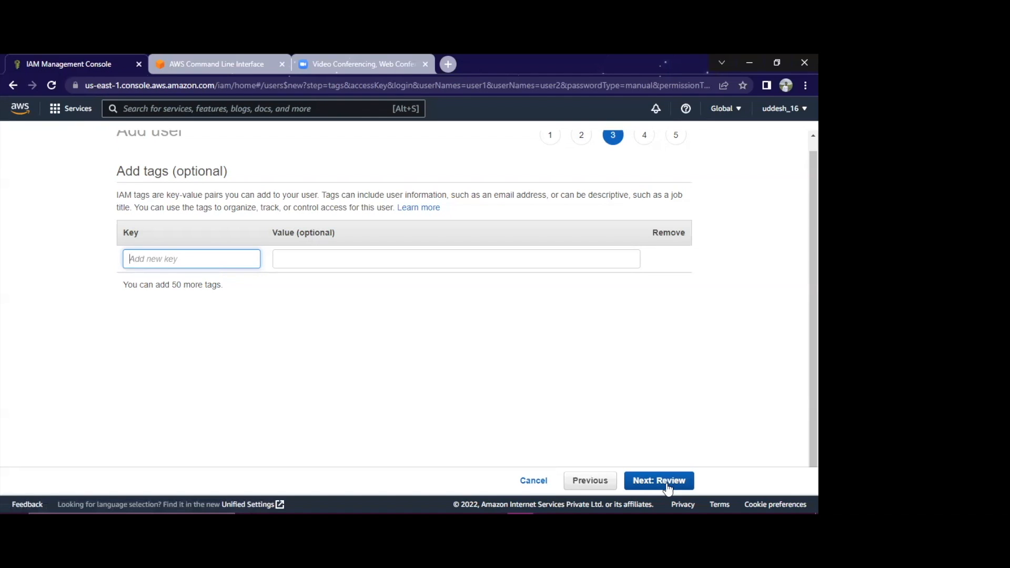
# Step: Skip tags, review the summary for user1 and user2, and create the users
pyautogui.click(667, 484)
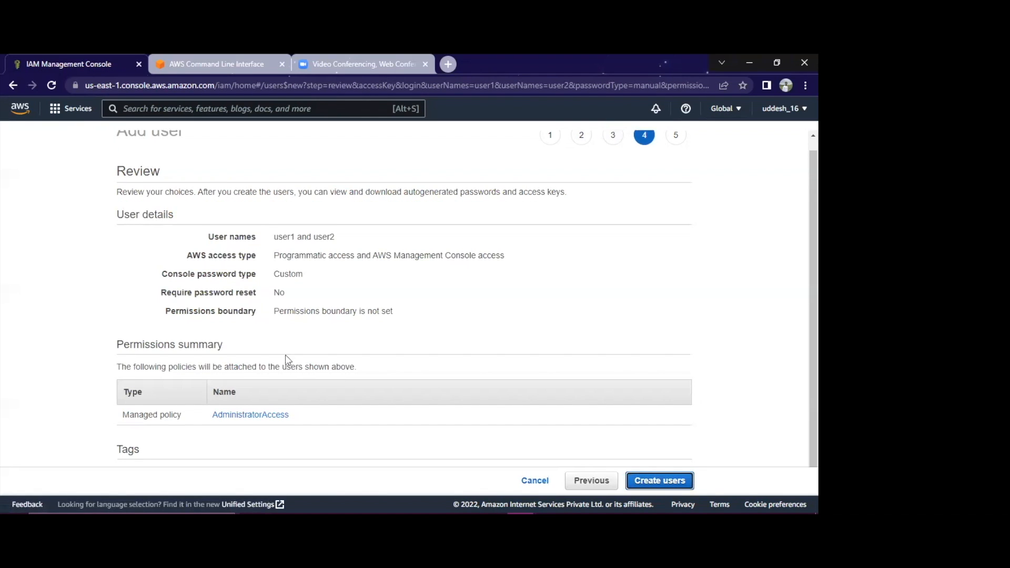
pyautogui.scroll(-1, 471, 324)
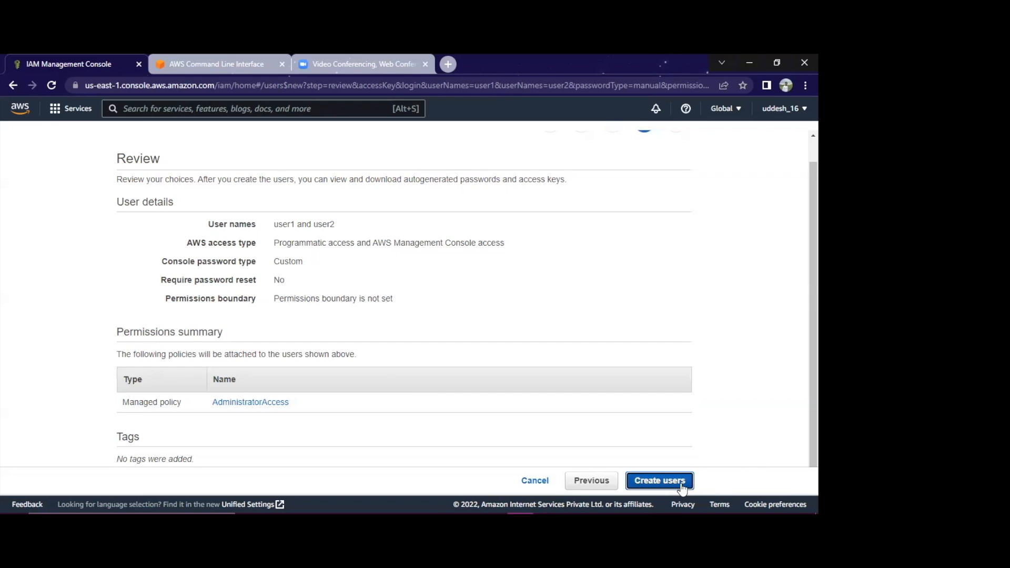
pyautogui.click(660, 481)
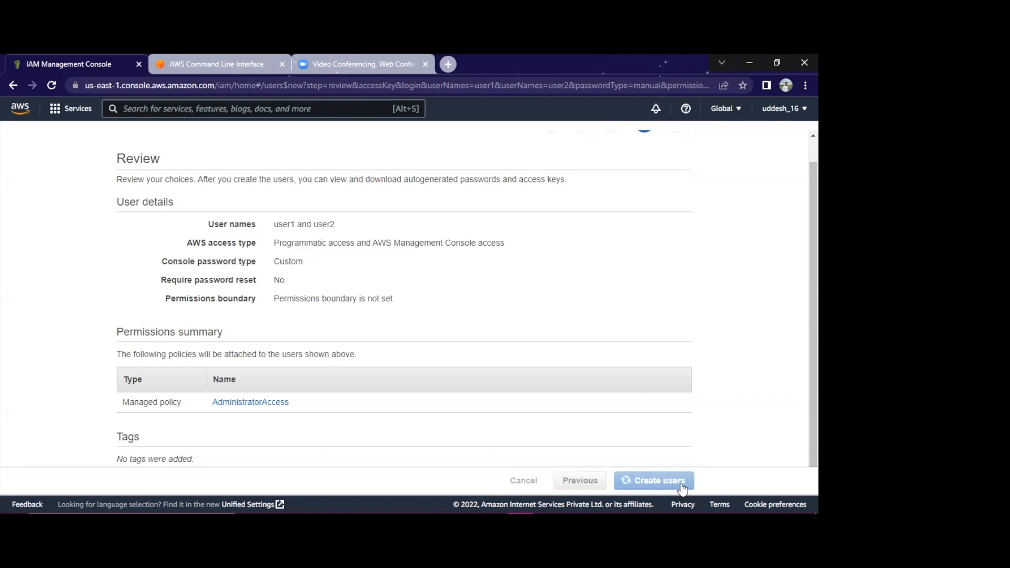
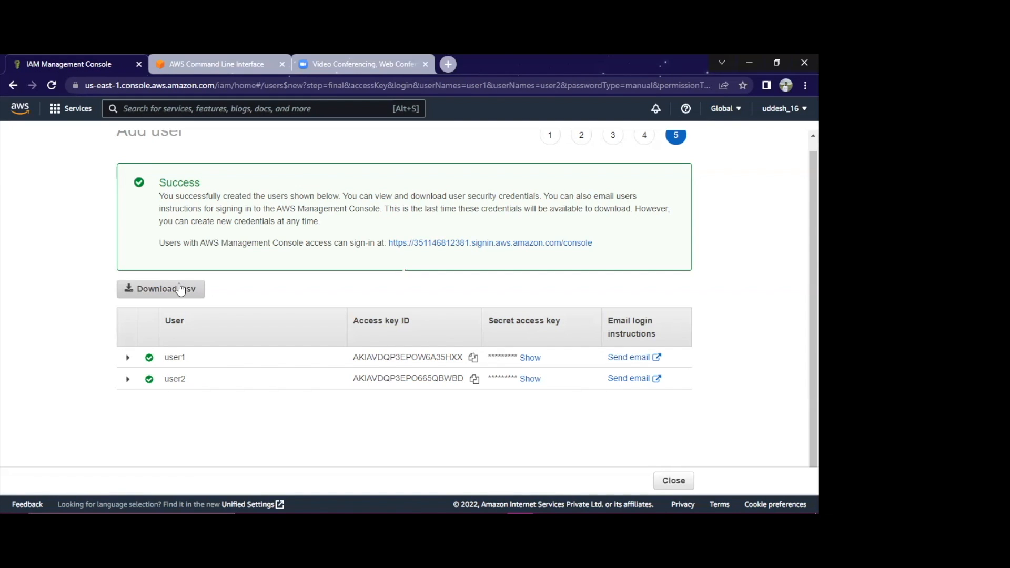
# Step: Download the new users' credentials CSV and save it to the Desktop
pyautogui.click(181, 290)
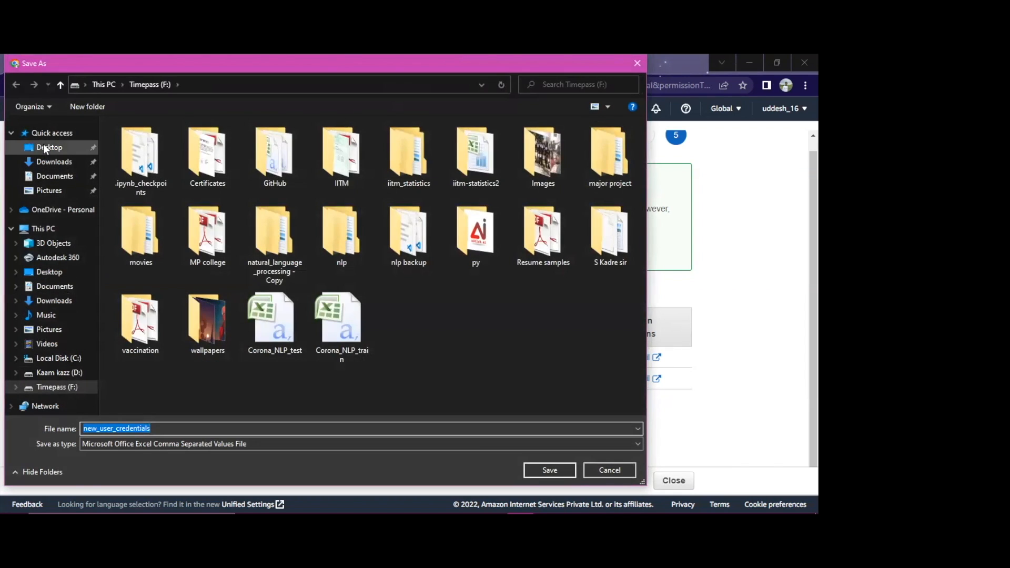
pyautogui.click(45, 148)
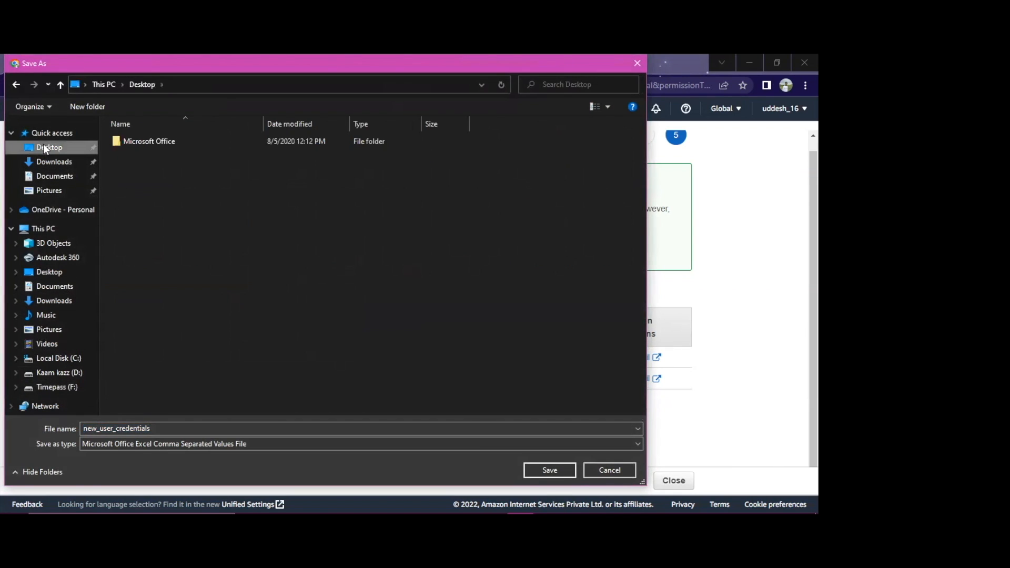
pyautogui.click(541, 473)
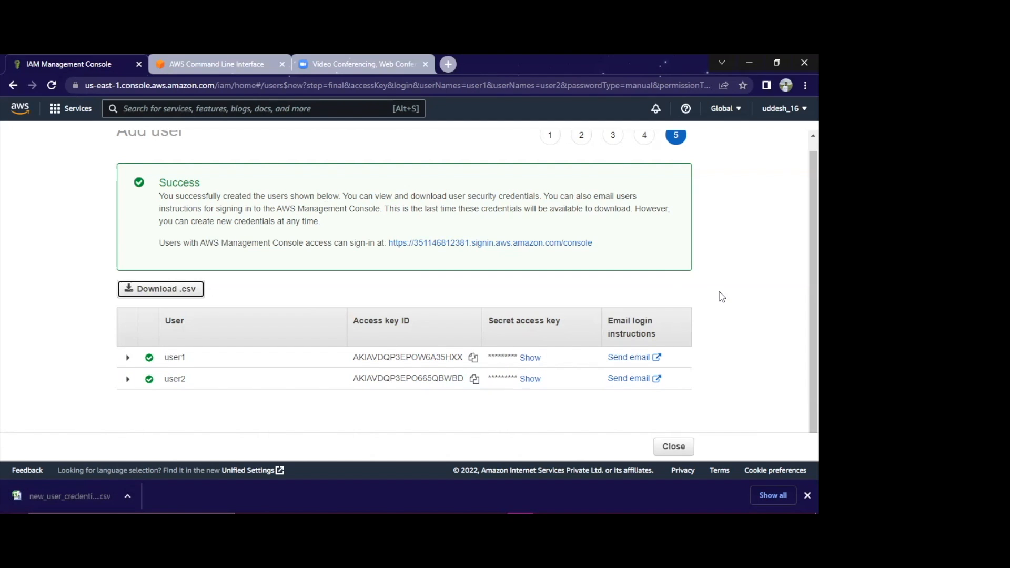
pyautogui.scroll(1, 684, 357)
pyautogui.scroll(-1, 663, 408)
pyautogui.click(675, 445)
# Step: Close the Add user success page, then start adding another IAM user from the Users list
pyautogui.click(675, 445)
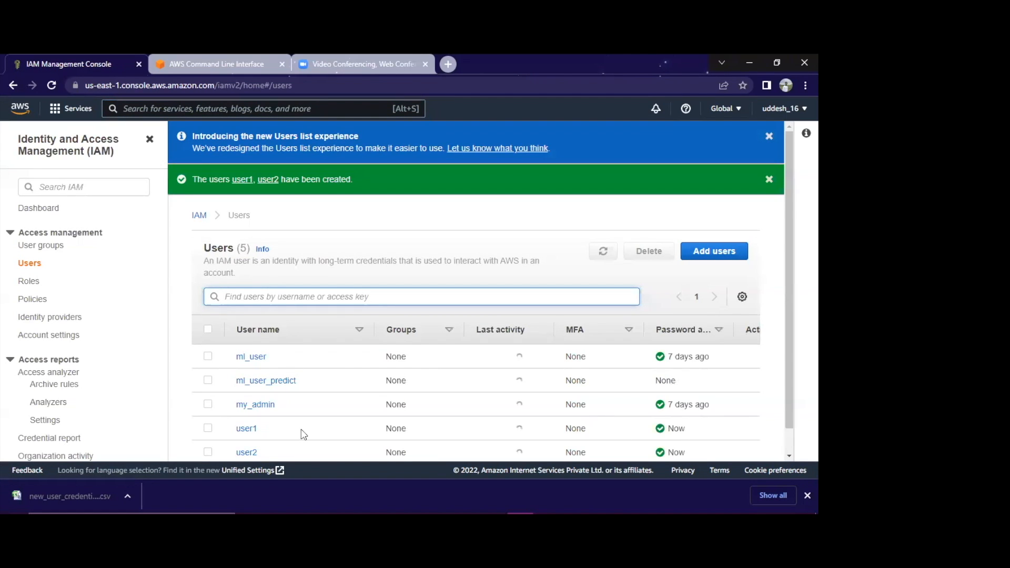
pyautogui.scroll(-1, 296, 424)
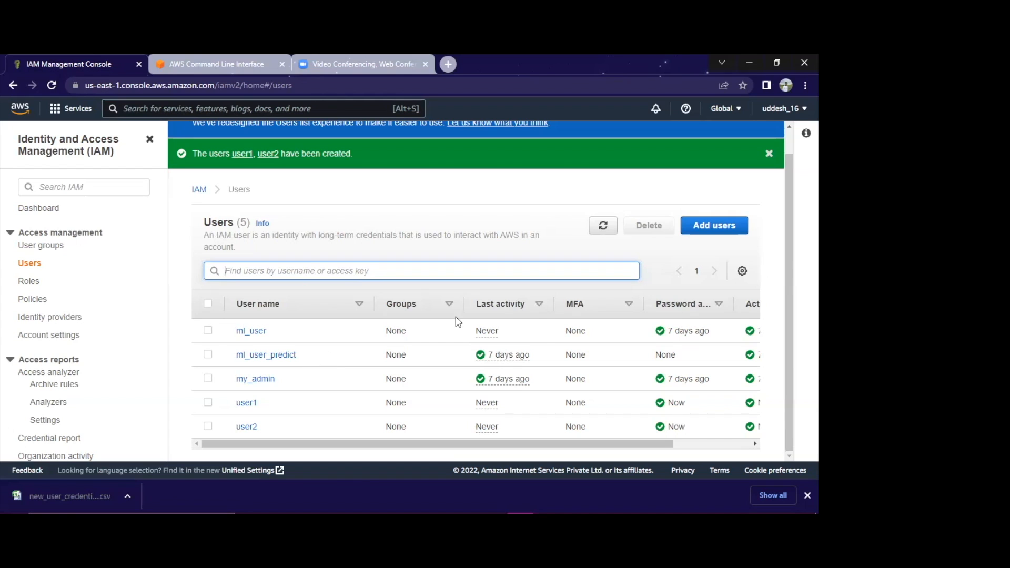
pyautogui.click(715, 226)
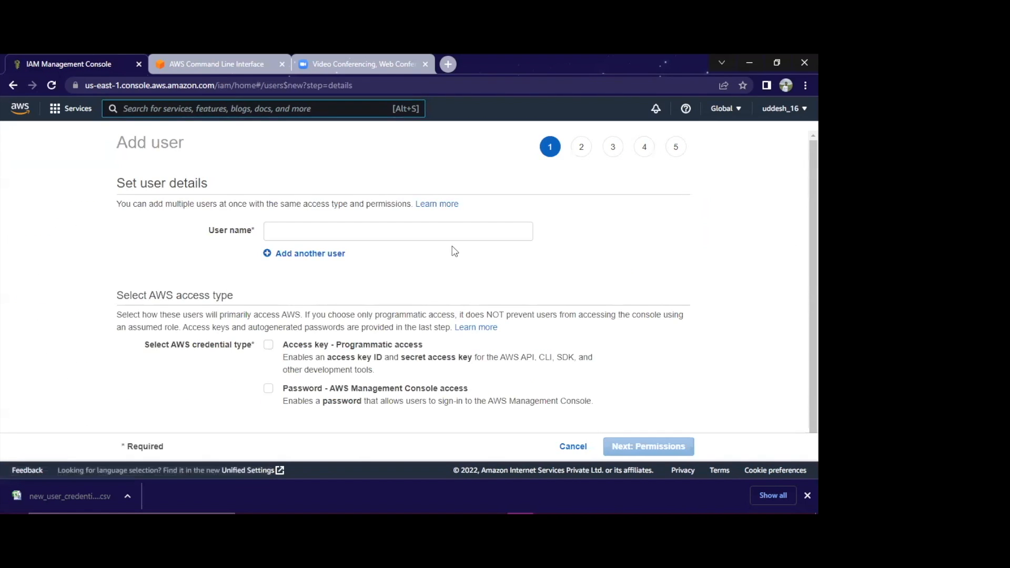
pyautogui.click(441, 233)
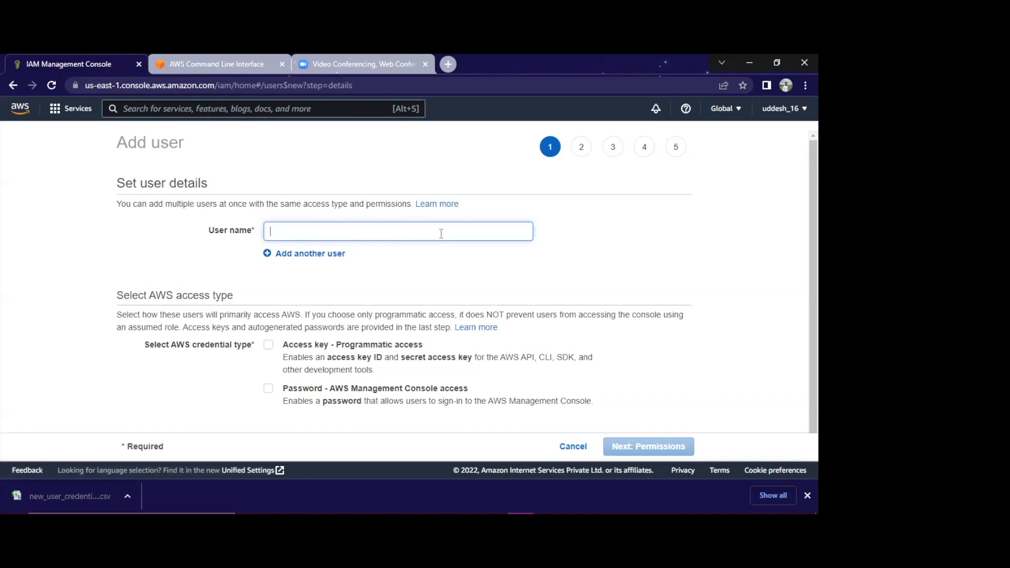
pyautogui.write('user3')
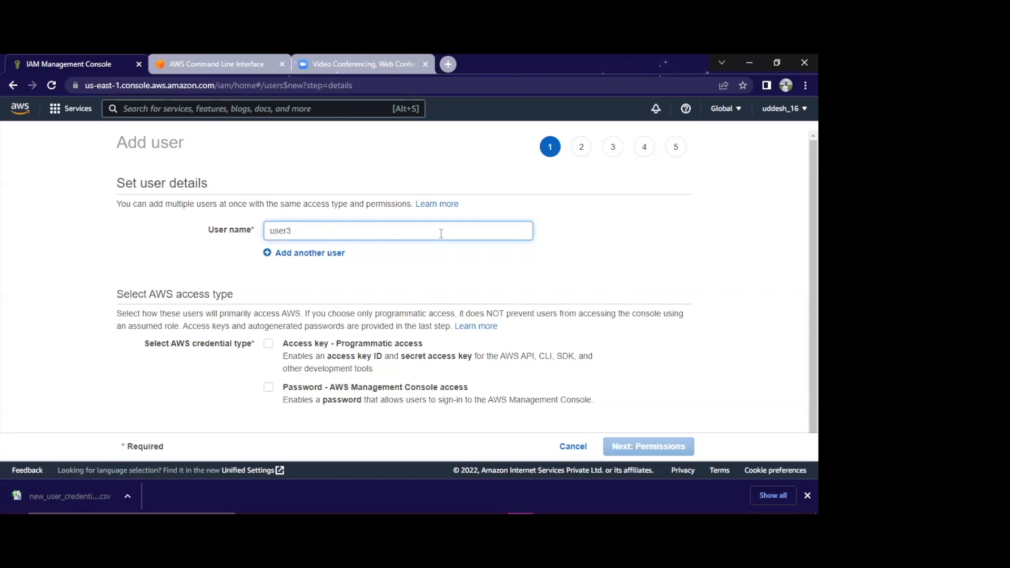
pyautogui.scroll(-1, 394, 297)
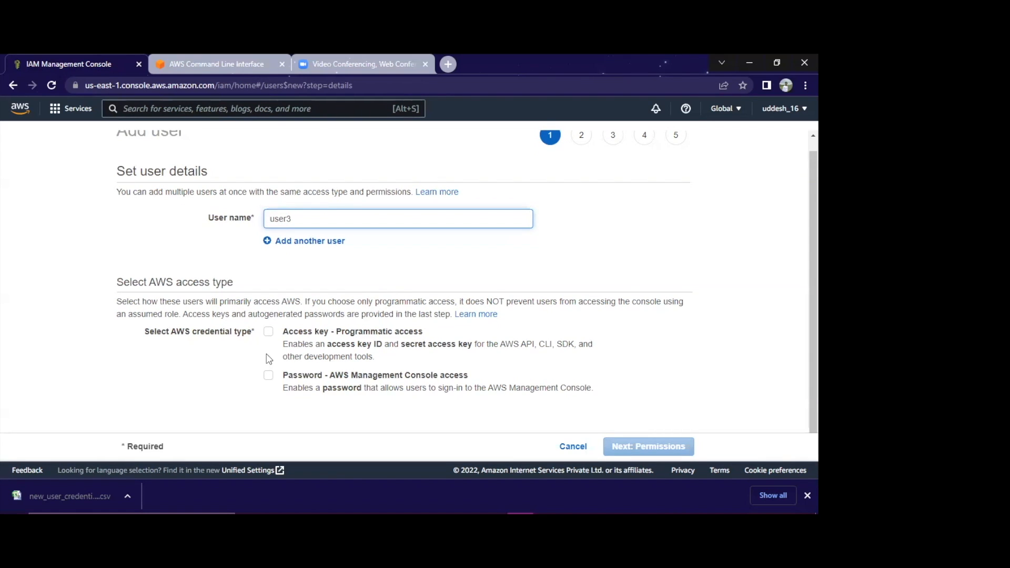
pyautogui.click(268, 334)
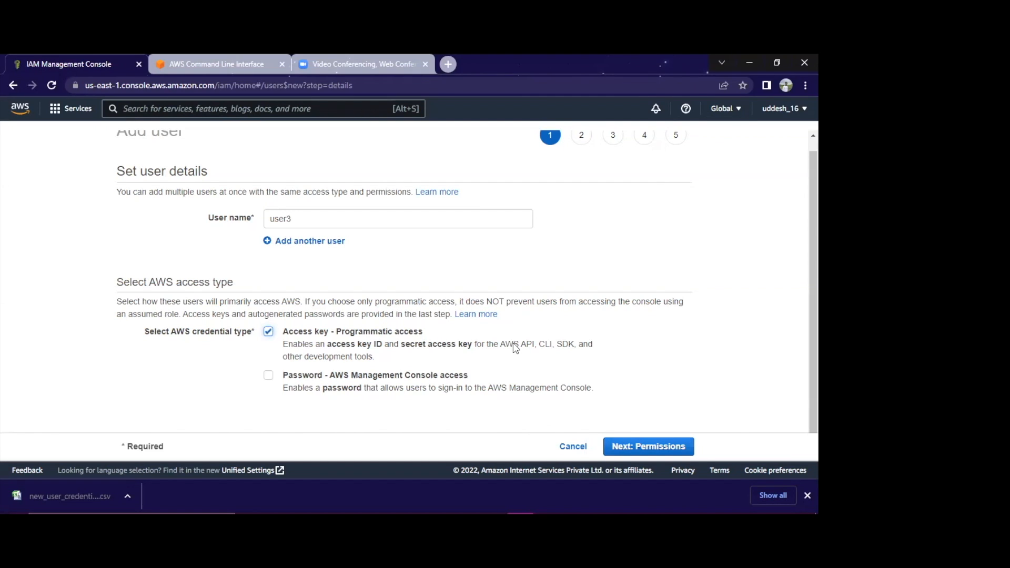
pyautogui.click(691, 448)
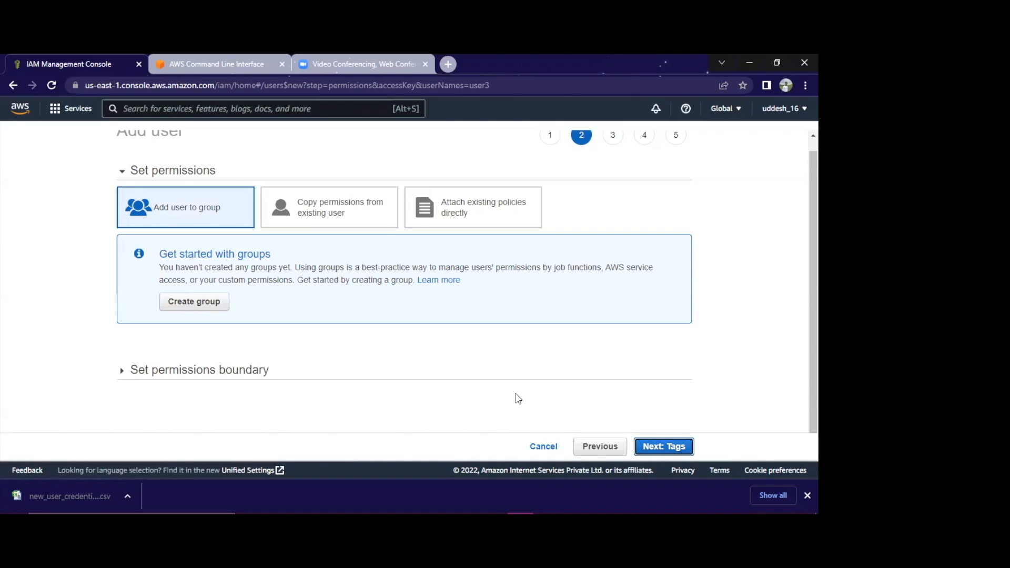
pyautogui.click(12, 87)
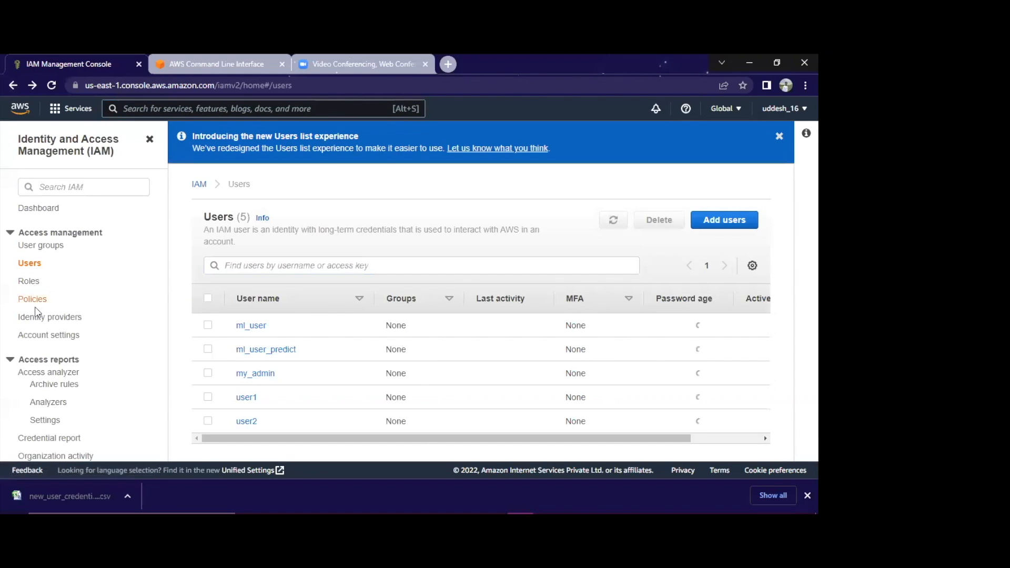
# Step: Go to IAM Policies and start creating a new policy
pyautogui.click(33, 302)
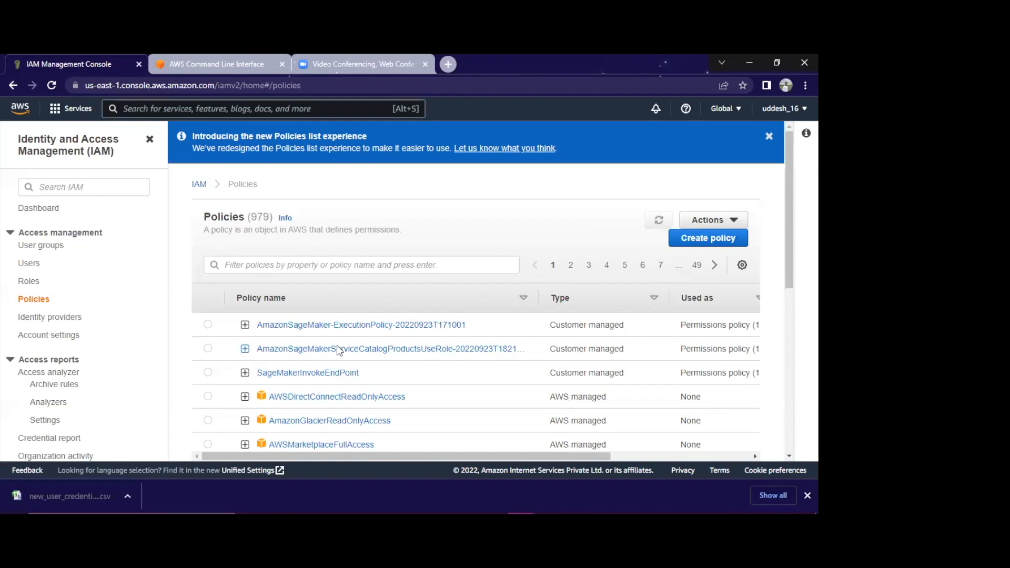
pyautogui.scroll(-1, 747, 205)
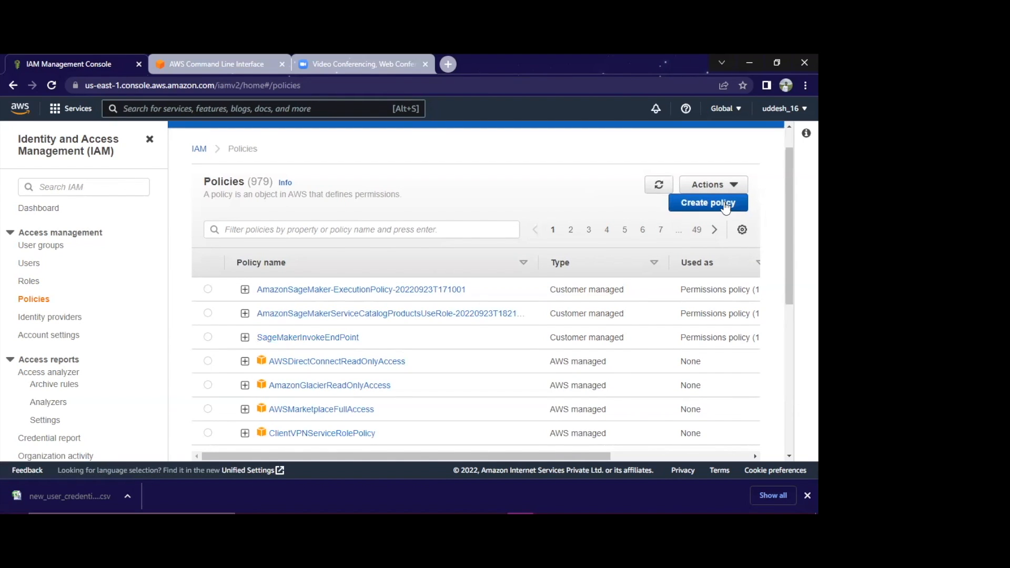
pyautogui.click(726, 207)
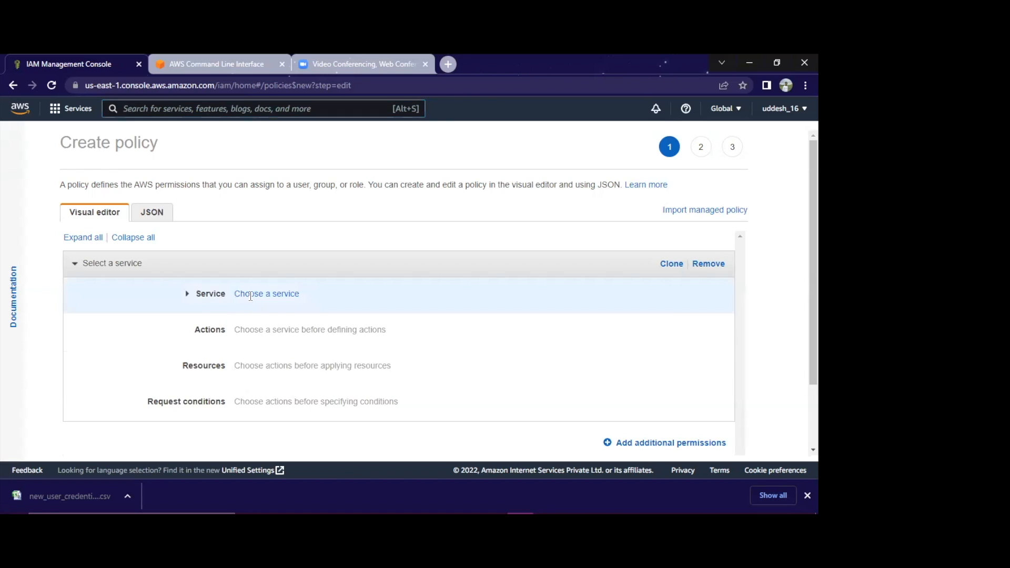
# Step: Choose SageMaker, found by searching 'sage', as the policy's service and allow all its Read actions
pyautogui.click(250, 298)
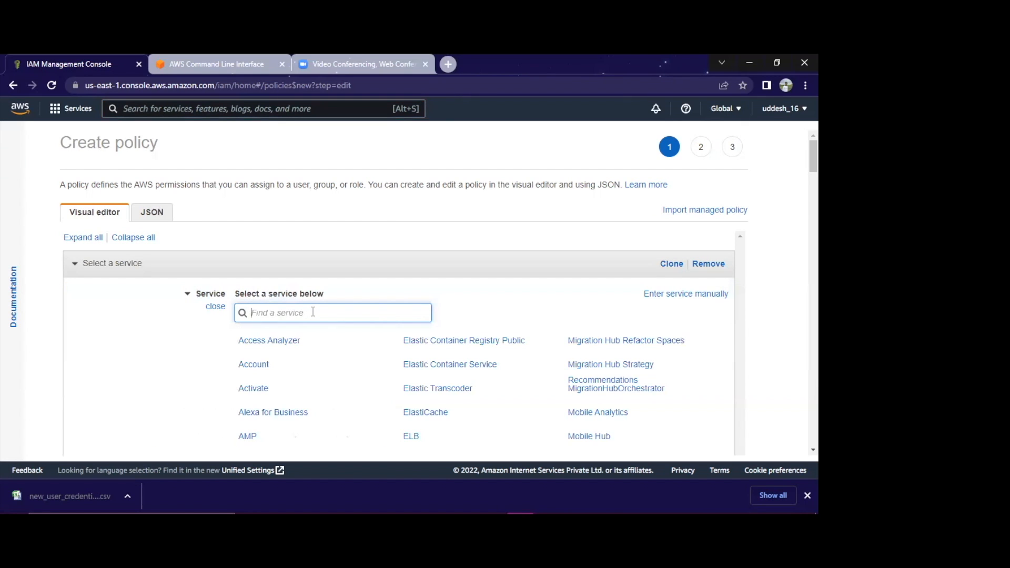
pyautogui.write('sage')
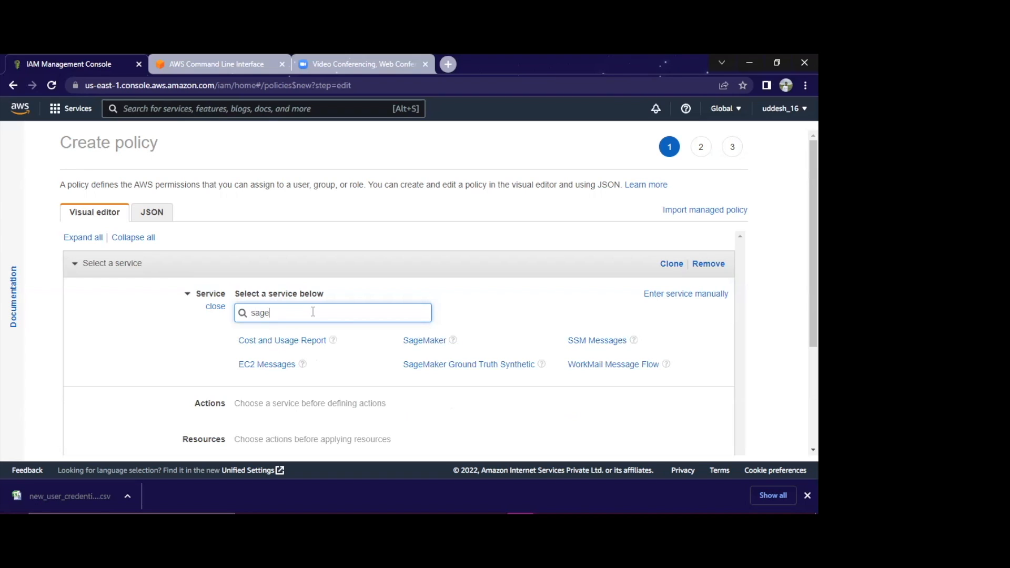
pyautogui.click(409, 341)
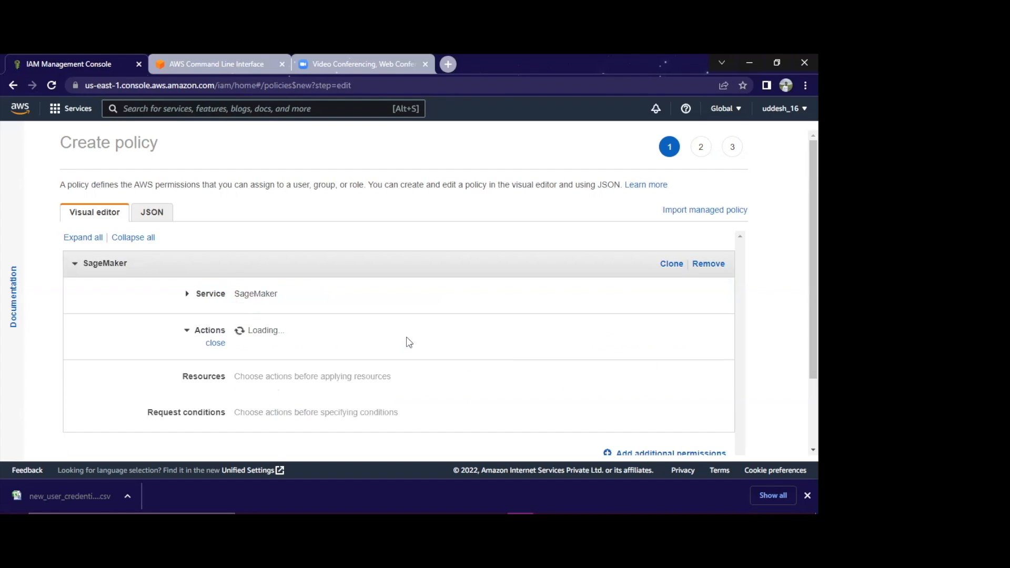
pyautogui.scroll(-2, 344, 373)
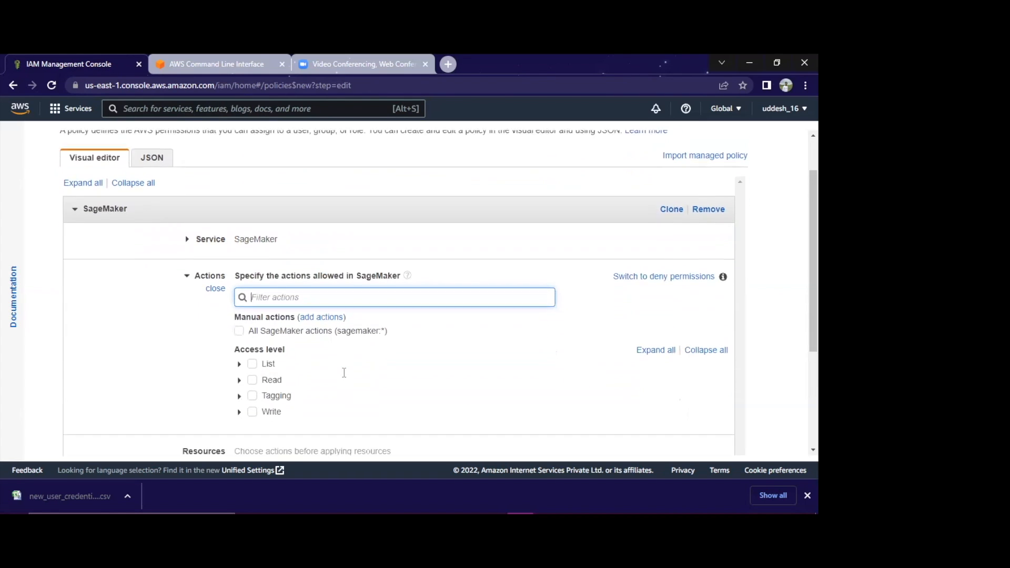
pyautogui.click(256, 363)
pyautogui.click(254, 361)
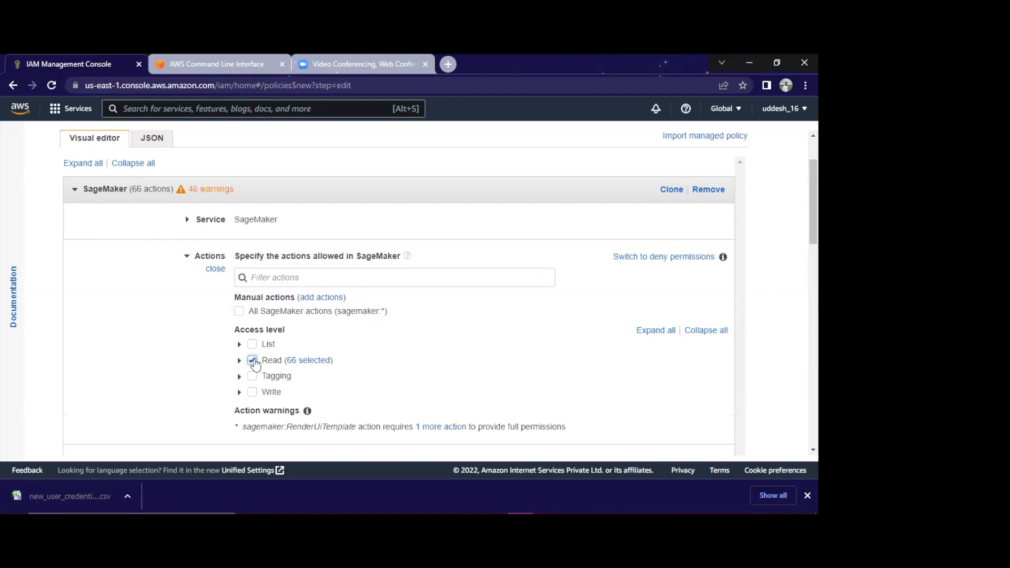
# Step: Try continuing to tags and review the resource ARNs that still need specifying
pyautogui.scroll(-2, 401, 381)
pyautogui.scroll(-3, 401, 381)
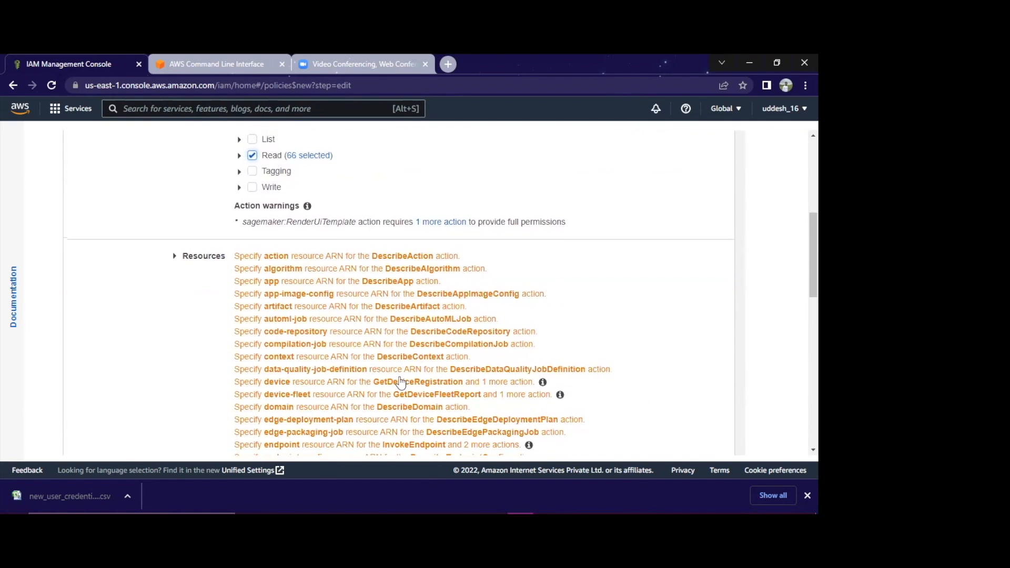
pyautogui.scroll(-2, 401, 381)
pyautogui.scroll(-2, 401, 382)
pyautogui.scroll(-2, 245, 315)
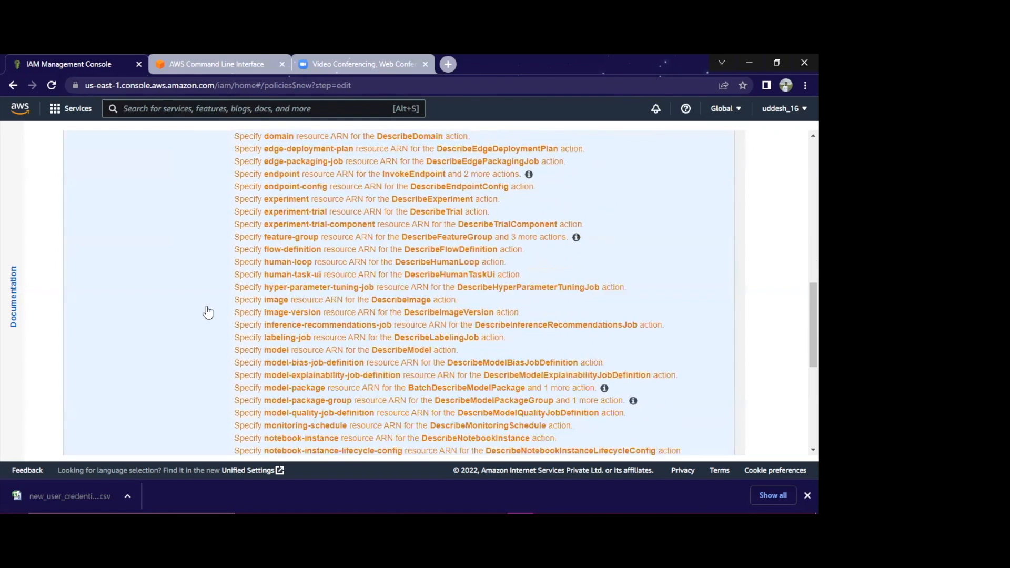
pyautogui.scroll(-2, 731, 388)
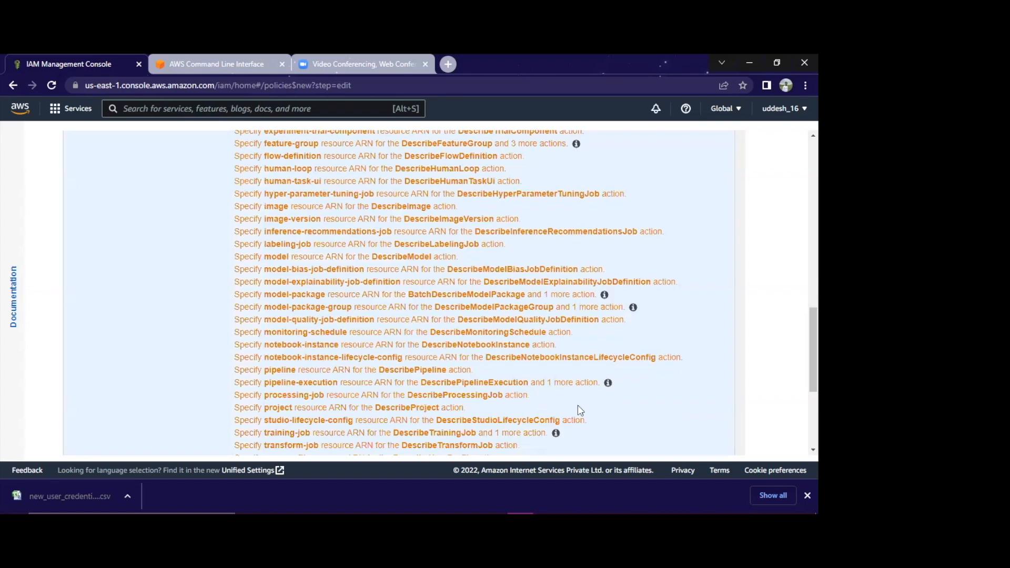
pyautogui.scroll(-4, 578, 408)
pyautogui.click(697, 448)
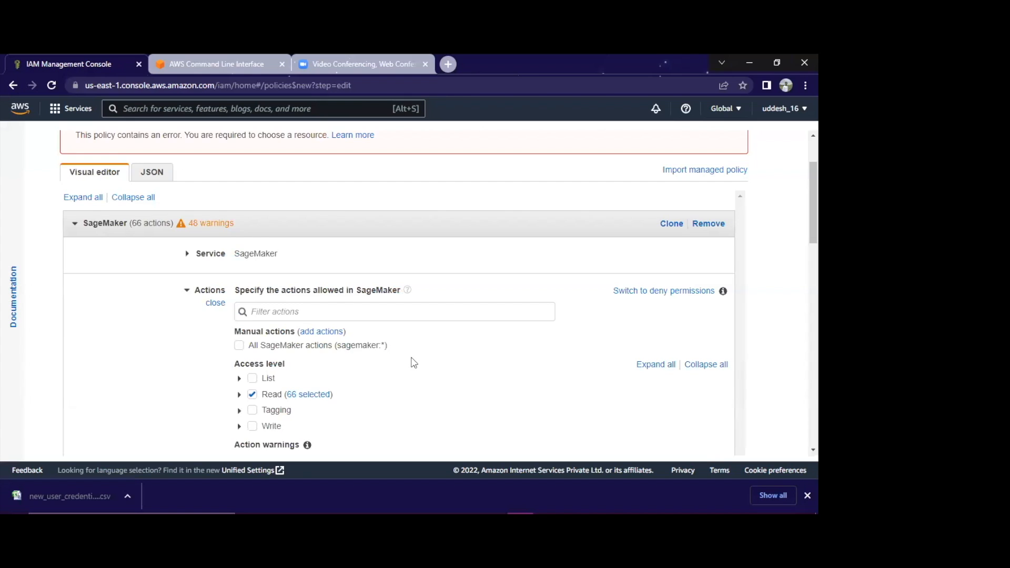
pyautogui.scroll(-2, 413, 363)
pyautogui.scroll(-5, 413, 363)
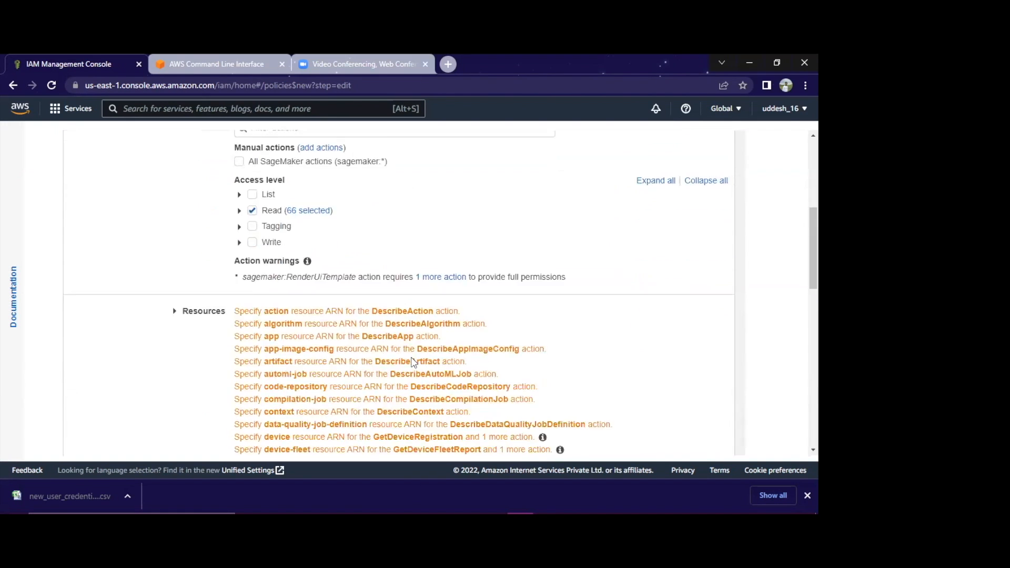
pyautogui.scroll(-1, 445, 367)
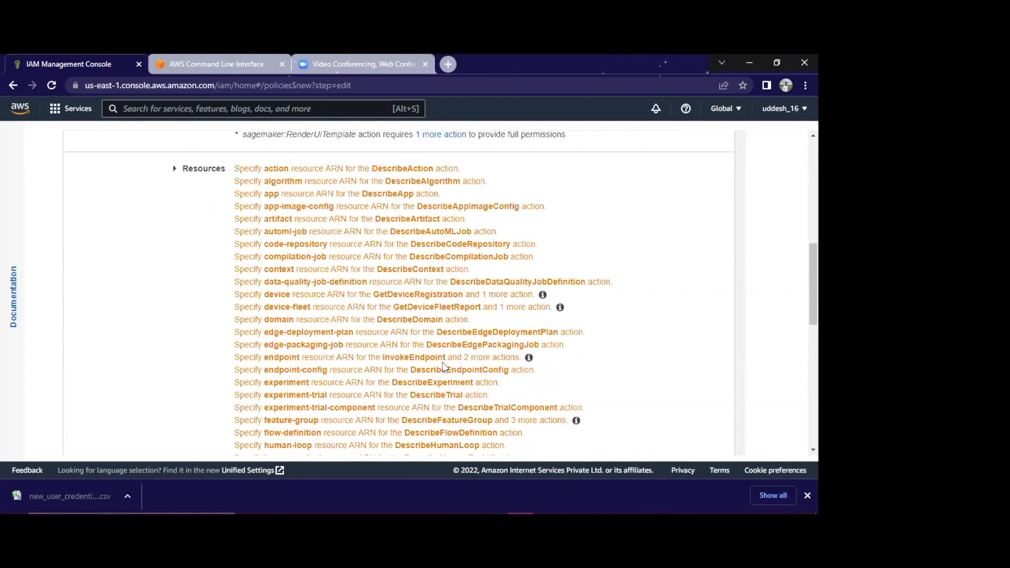
pyautogui.scroll(-2, 443, 367)
pyautogui.scroll(-6, 444, 368)
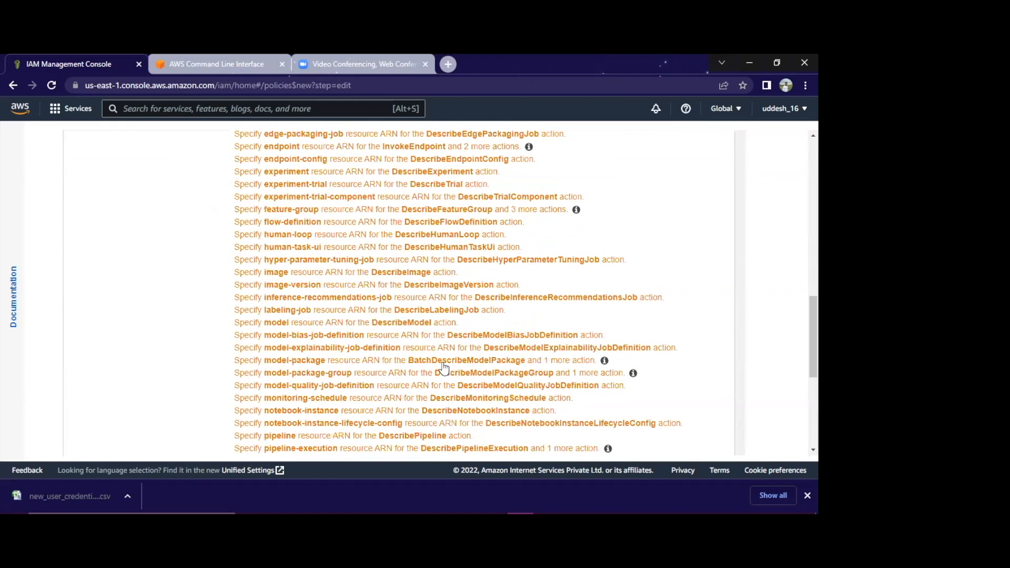
pyautogui.scroll(5, 382, 261)
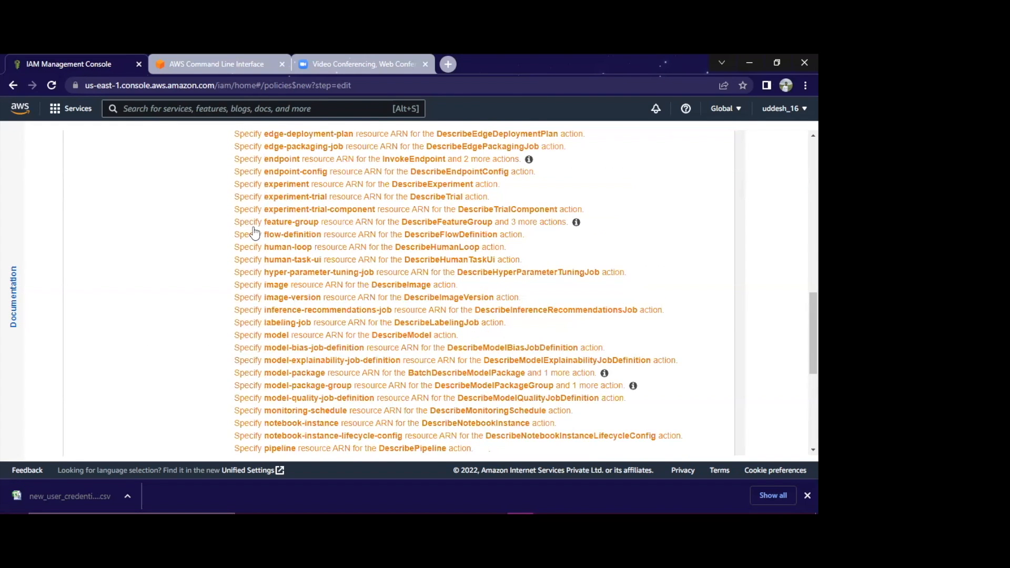
pyautogui.scroll(7, 250, 231)
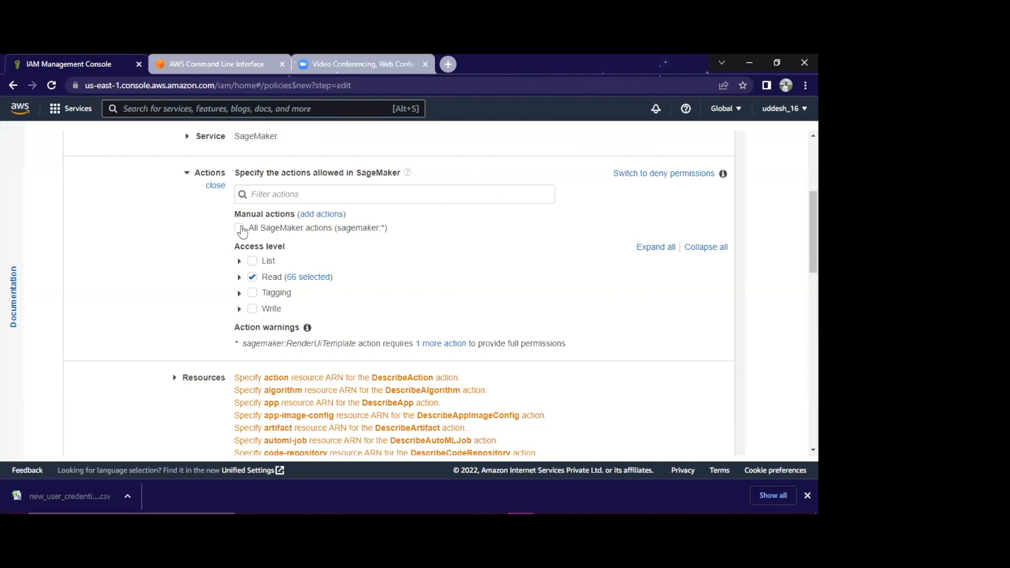
# Step: Toggle all SageMaker actions off, select Read access, and check RenderUiTemplate's required permission
pyautogui.click(239, 229)
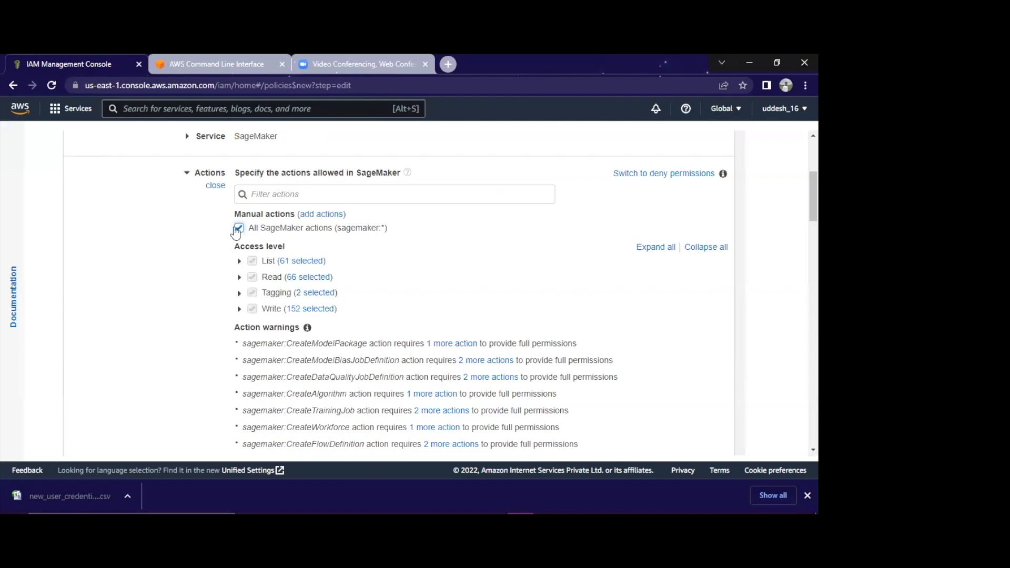
pyautogui.click(240, 228)
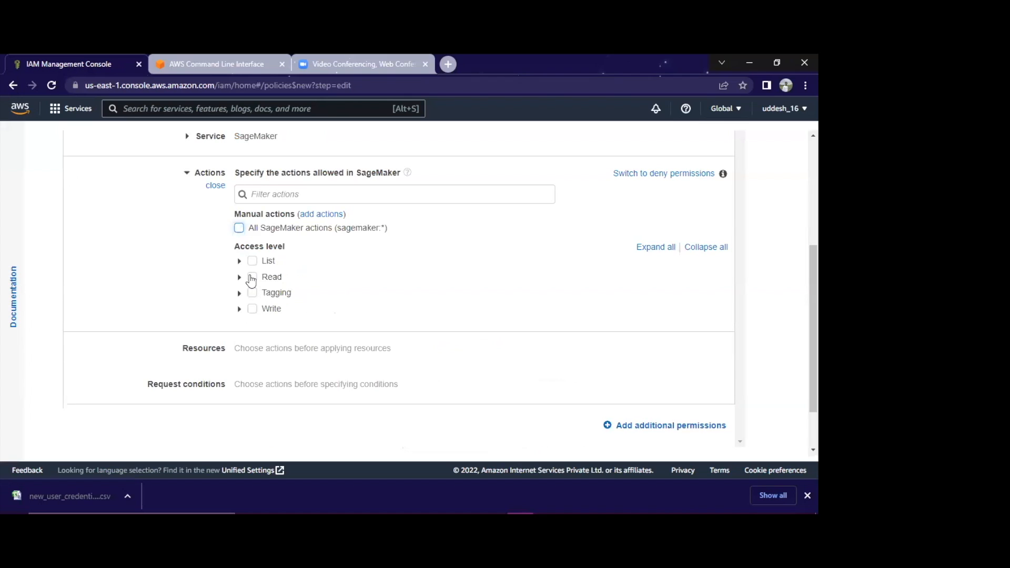
pyautogui.click(252, 277)
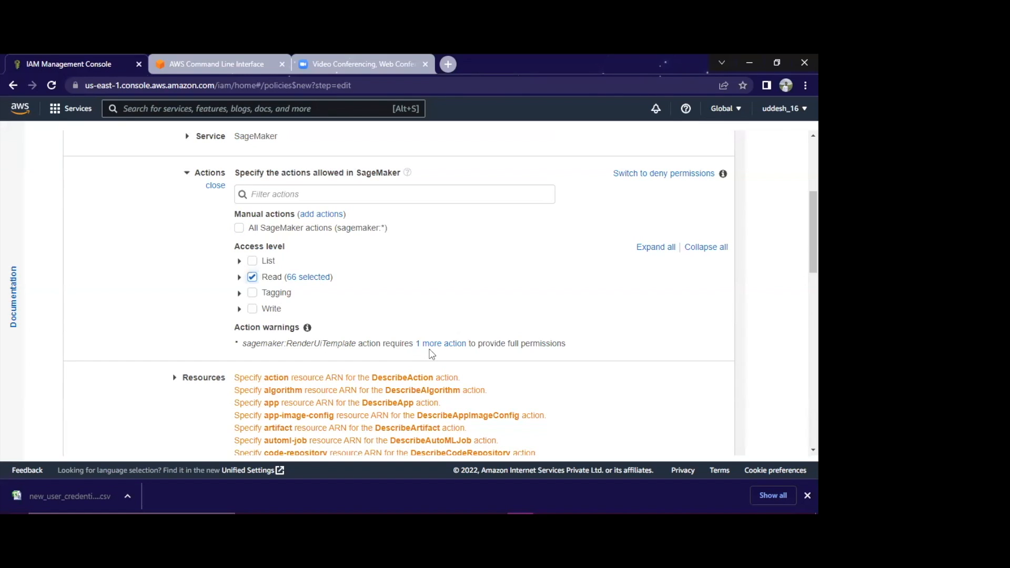
pyautogui.click(430, 350)
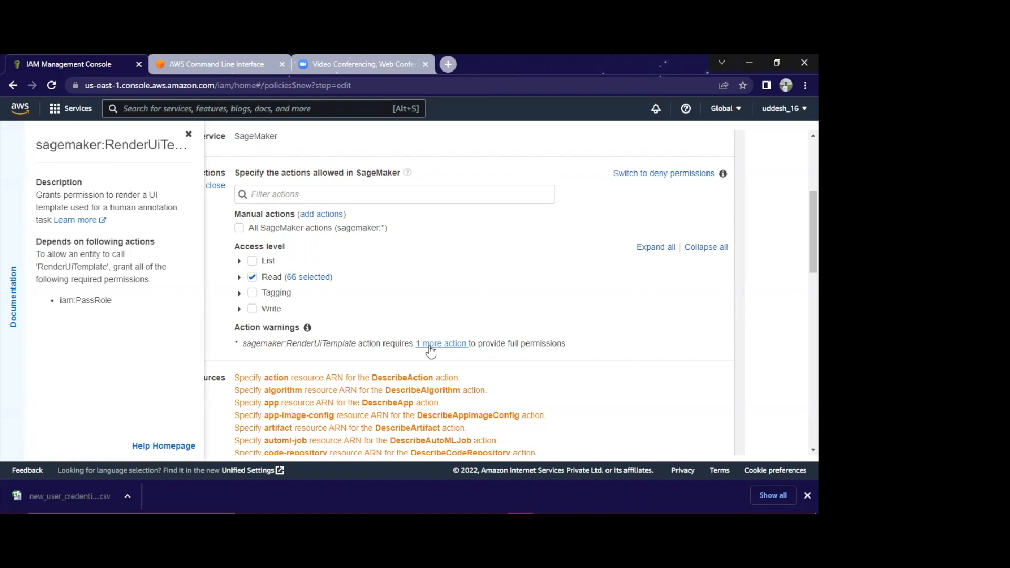
pyautogui.click(189, 135)
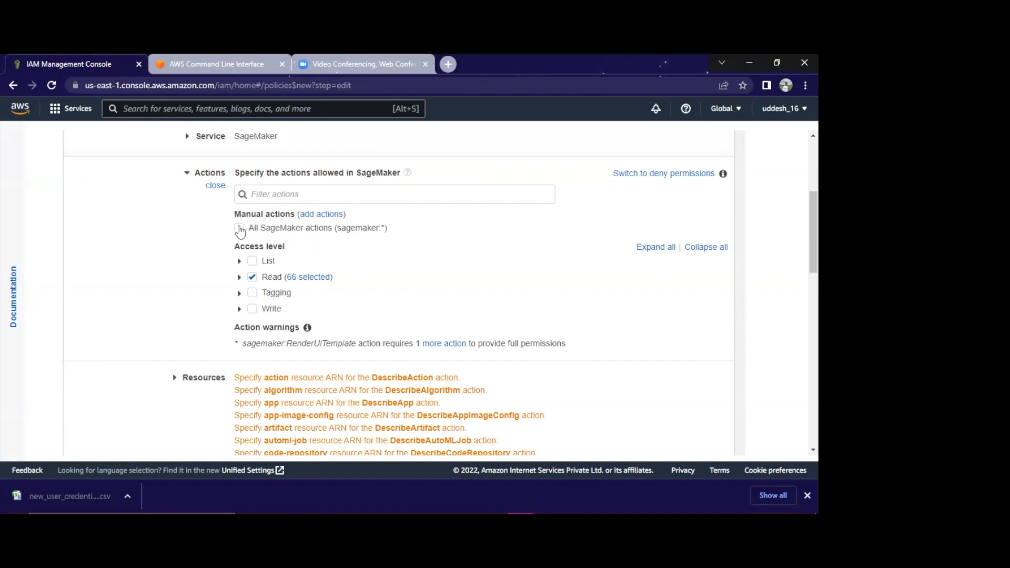
# Step: Allow all SageMaker actions again and try proceeding to the next policy step
pyautogui.click(240, 228)
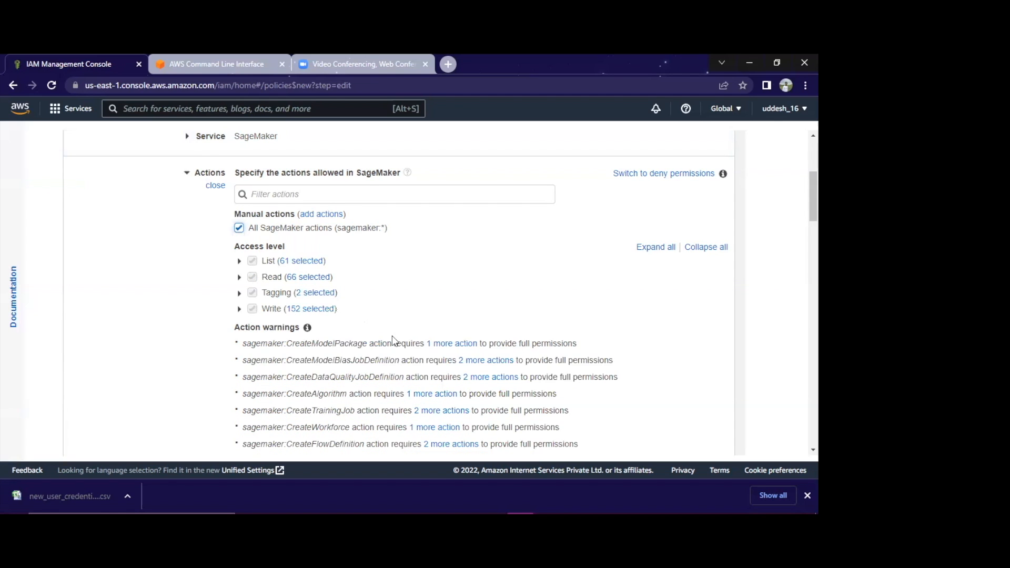
pyautogui.scroll(-3, 394, 341)
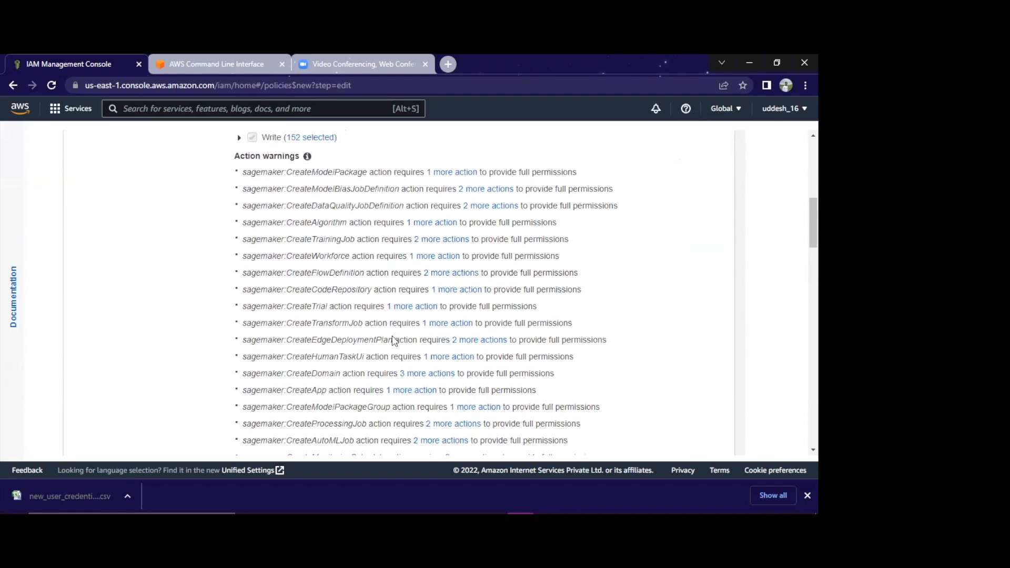
pyautogui.scroll(-7, 394, 341)
pyautogui.scroll(-6, 394, 341)
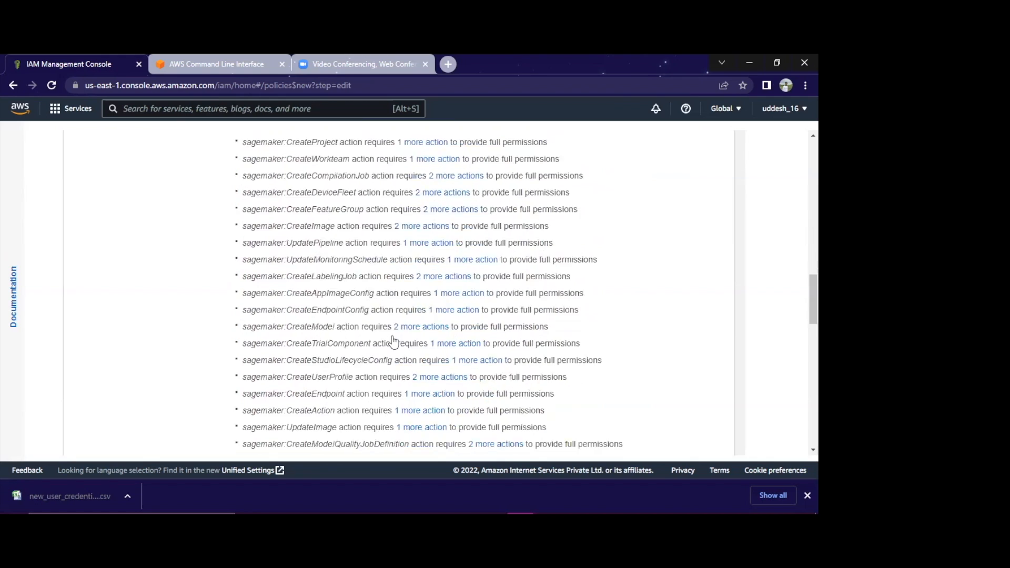
pyautogui.scroll(-2, 394, 341)
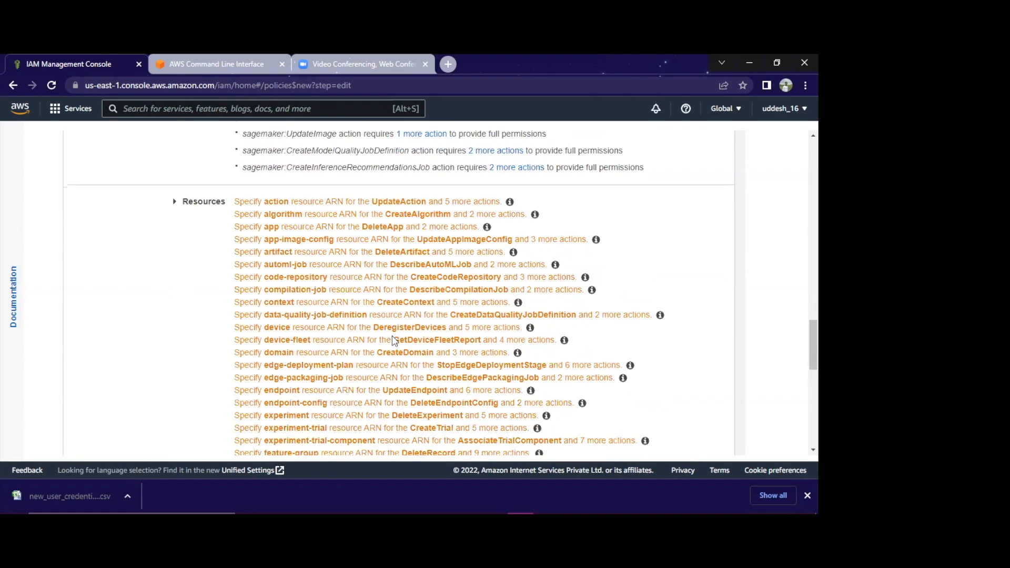
pyautogui.scroll(-10, 665, 428)
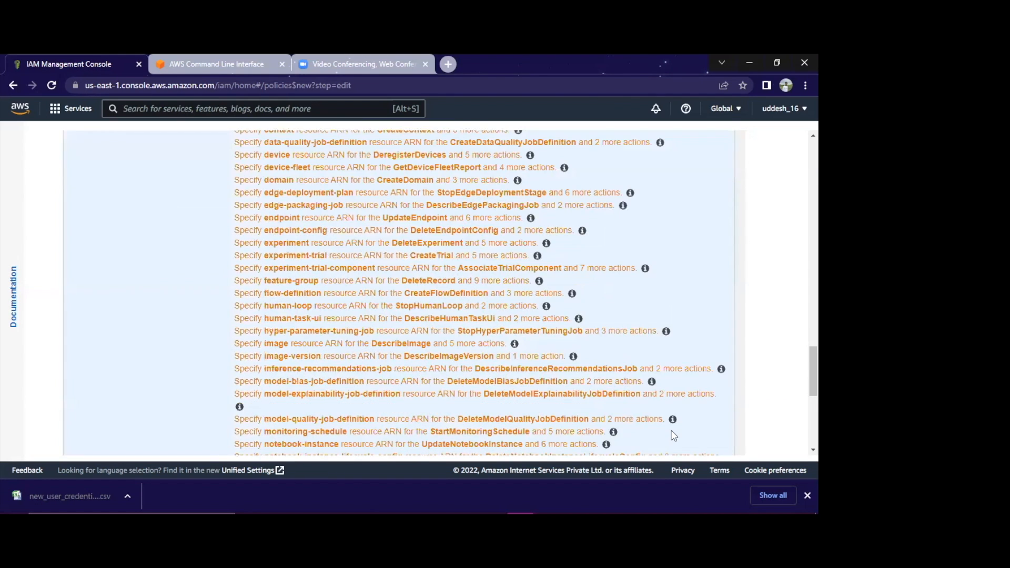
pyautogui.click(706, 445)
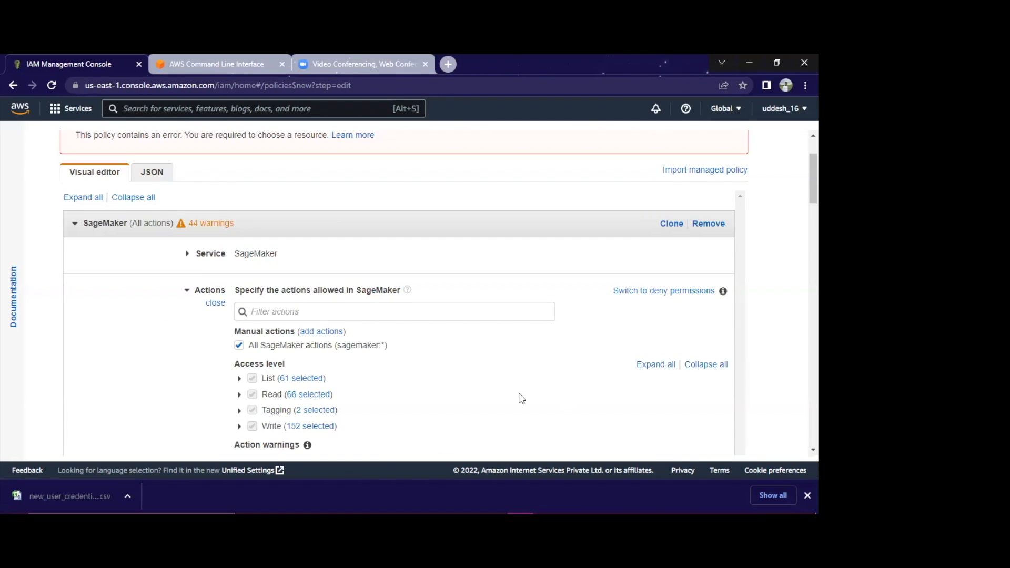
# Step: Reopen the service choice, then abandon the draft by going back to the Policies list
pyautogui.scroll(-3, 520, 399)
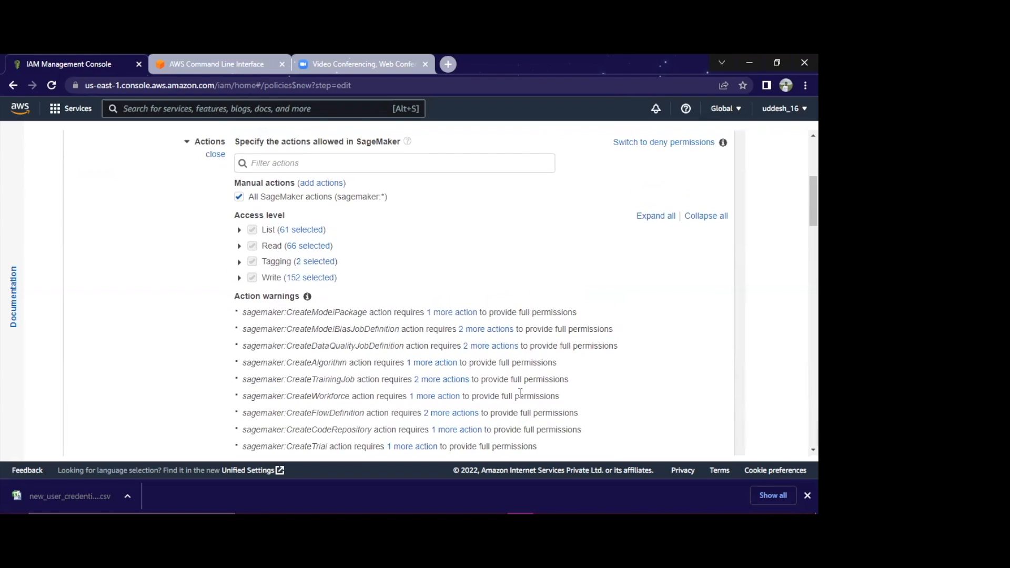
pyautogui.scroll(-2, 520, 393)
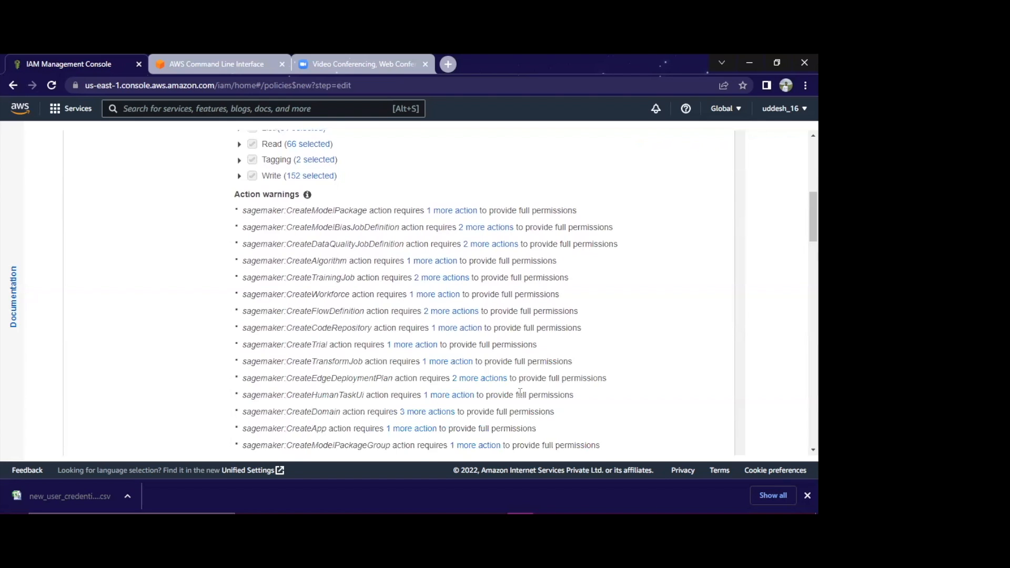
pyautogui.scroll(-4, 520, 393)
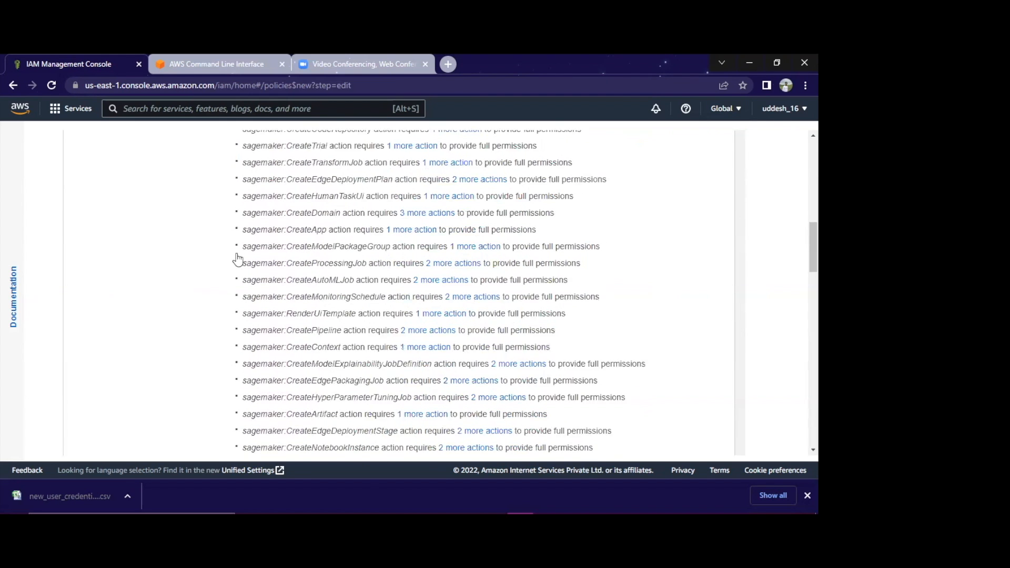
pyautogui.scroll(2, 201, 237)
pyautogui.scroll(8, 191, 249)
pyautogui.click(187, 245)
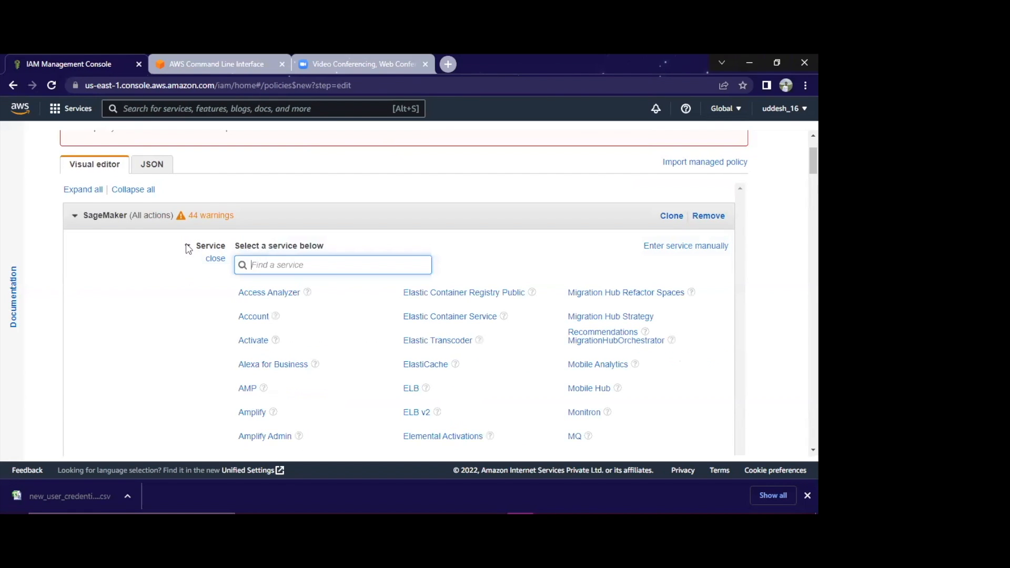
pyautogui.scroll(2, 138, 167)
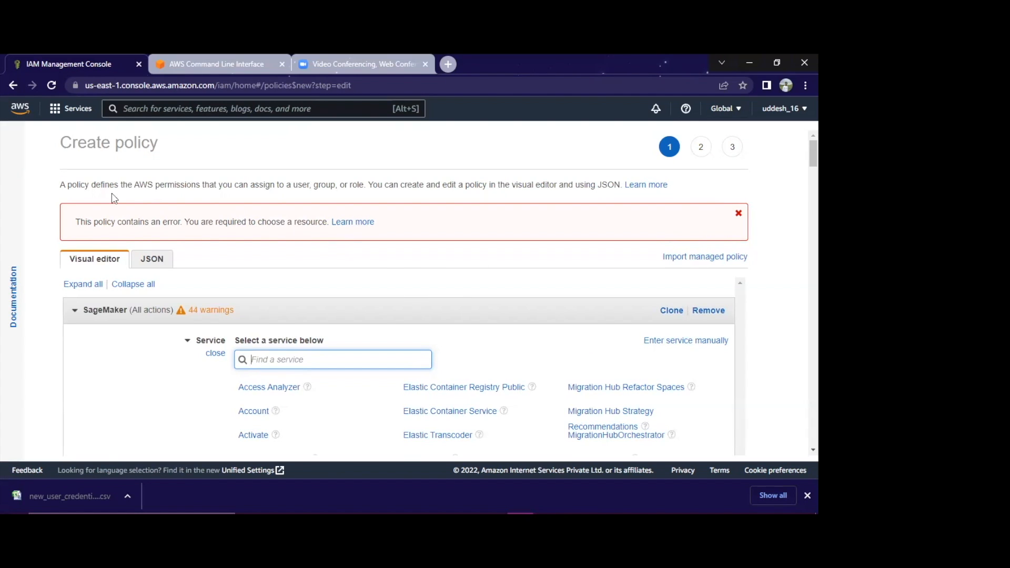
pyautogui.click(10, 84)
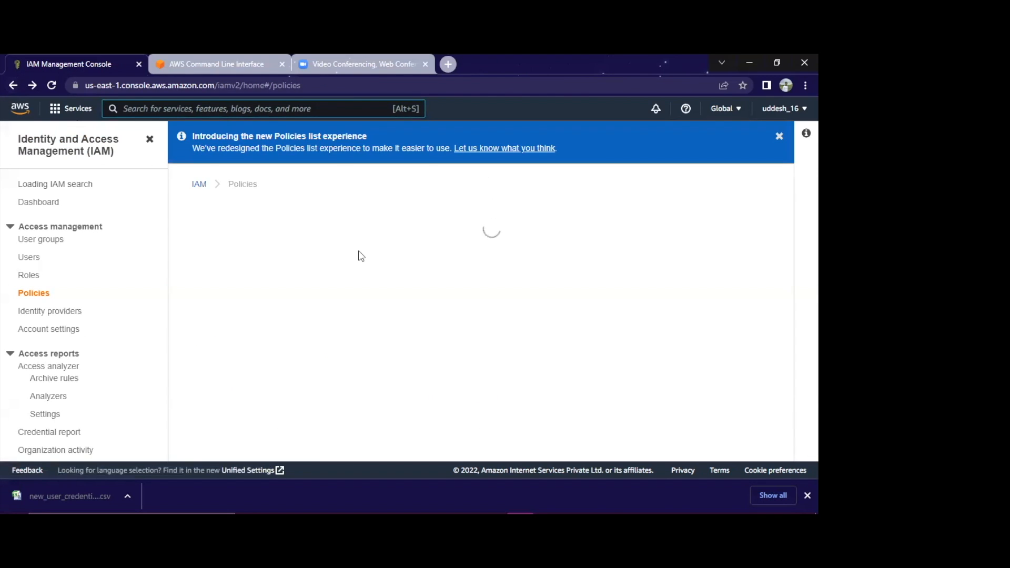
# Step: Delete the IAM user ml_user_predict, confirming by typing its name
pyautogui.scroll(-1, 265, 331)
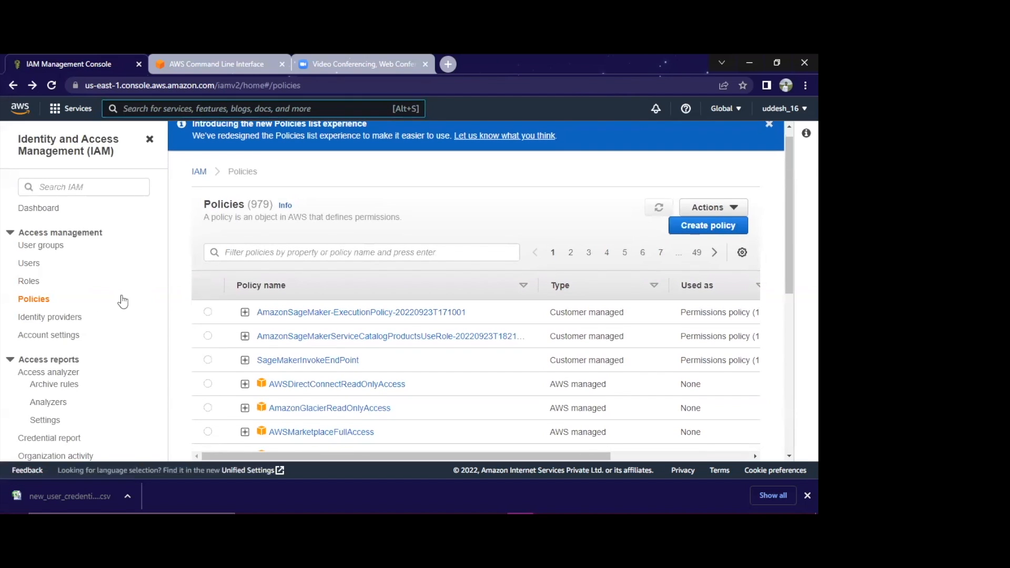
pyautogui.click(28, 264)
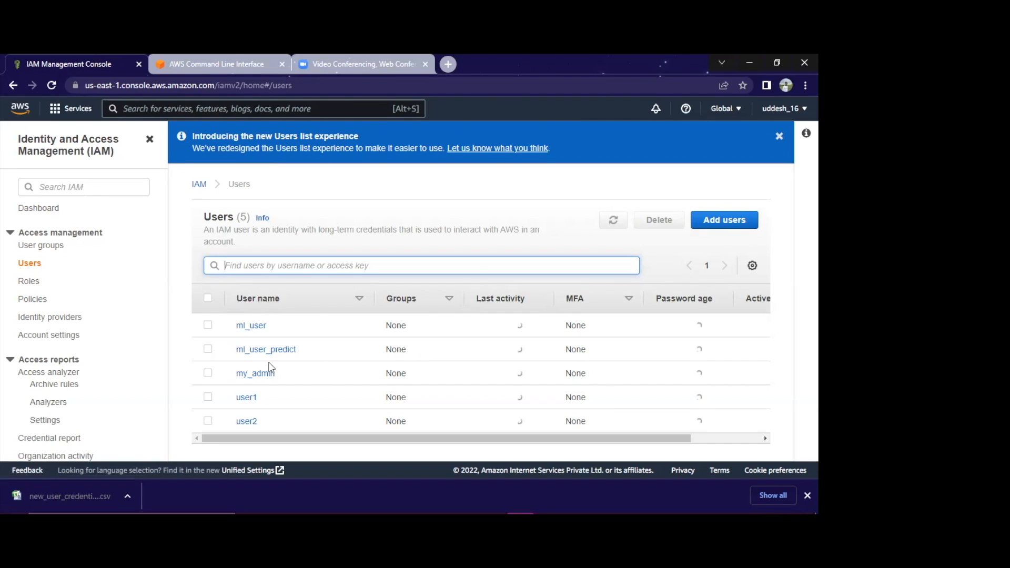
pyautogui.click(208, 350)
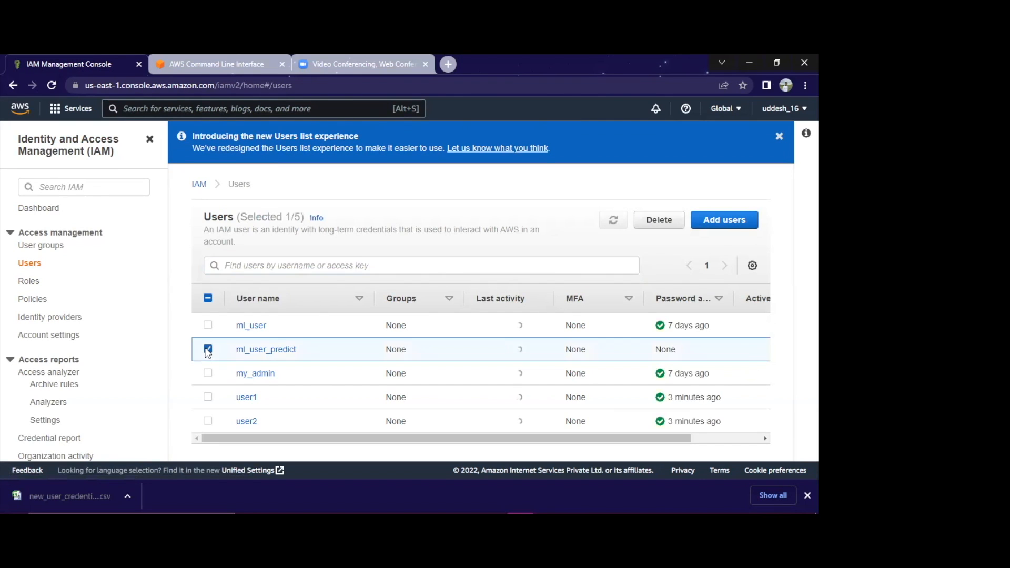
pyautogui.click(660, 220)
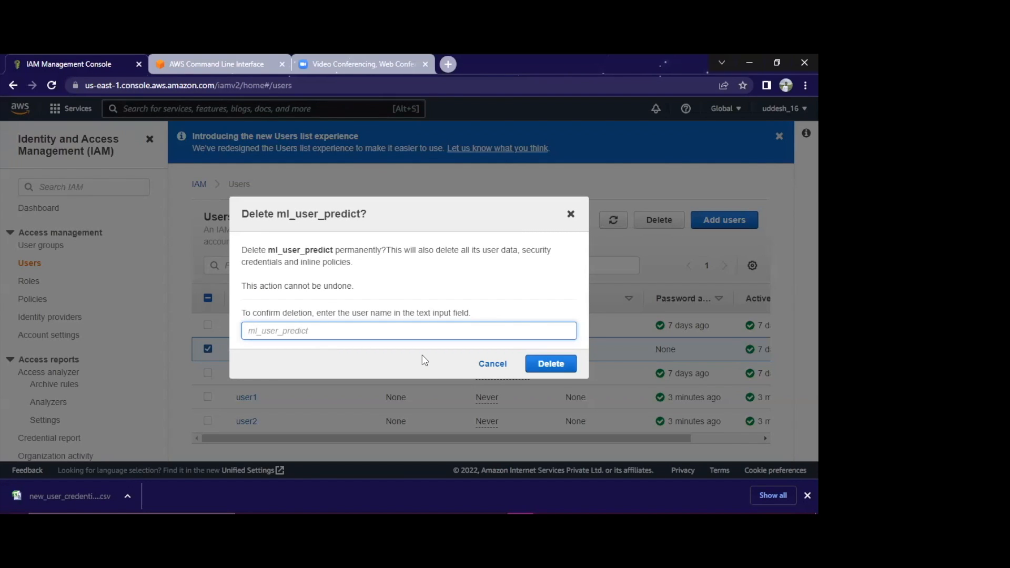
pyautogui.write('ml_user_predict')
pyautogui.click(542, 369)
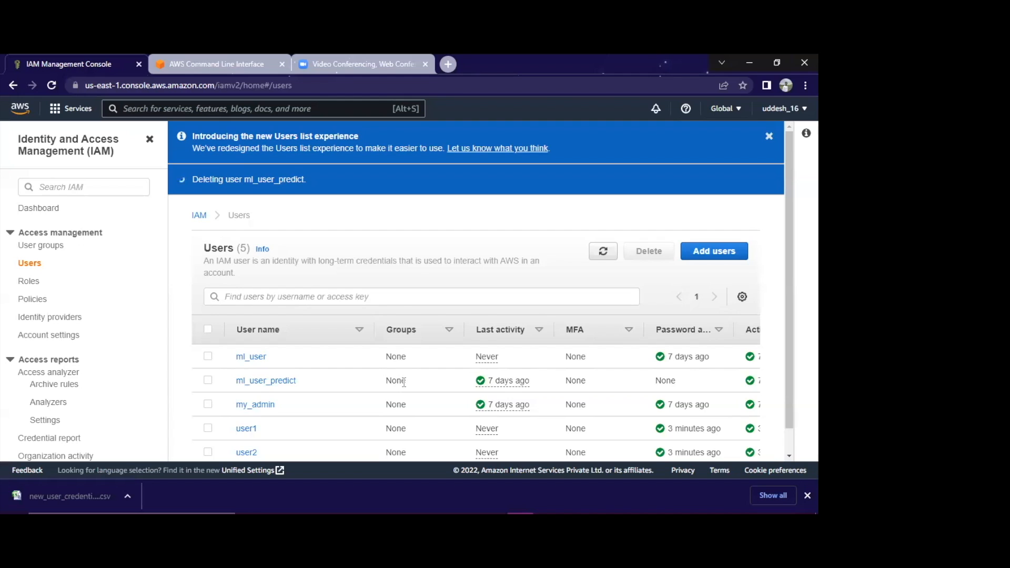
pyautogui.scroll(-1, 403, 379)
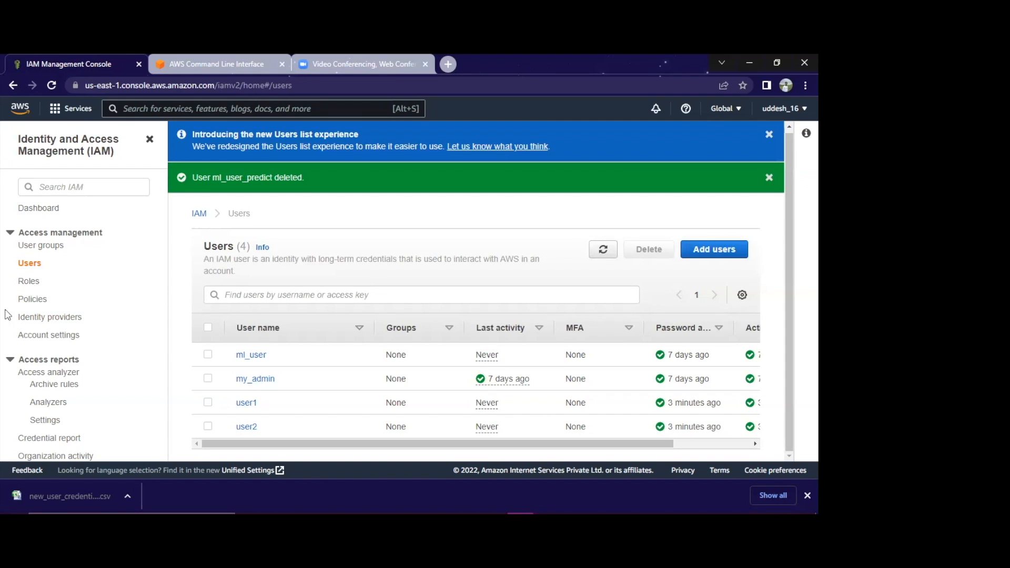
pyautogui.click(37, 301)
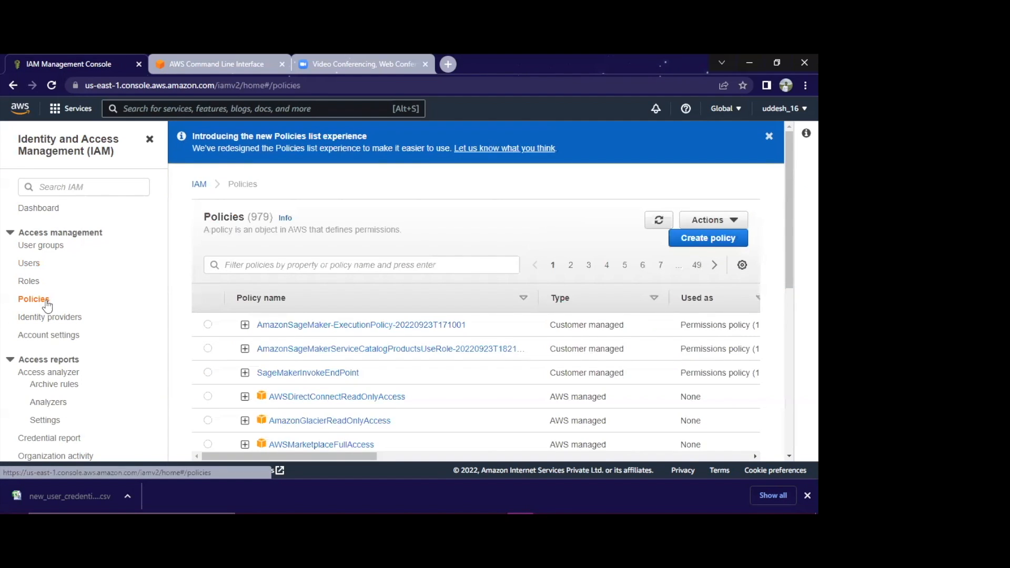
# Step: Select the SageMakerInvokeEndPoint policy, view its JSON, and open it for editing
pyautogui.scroll(-2, 298, 256)
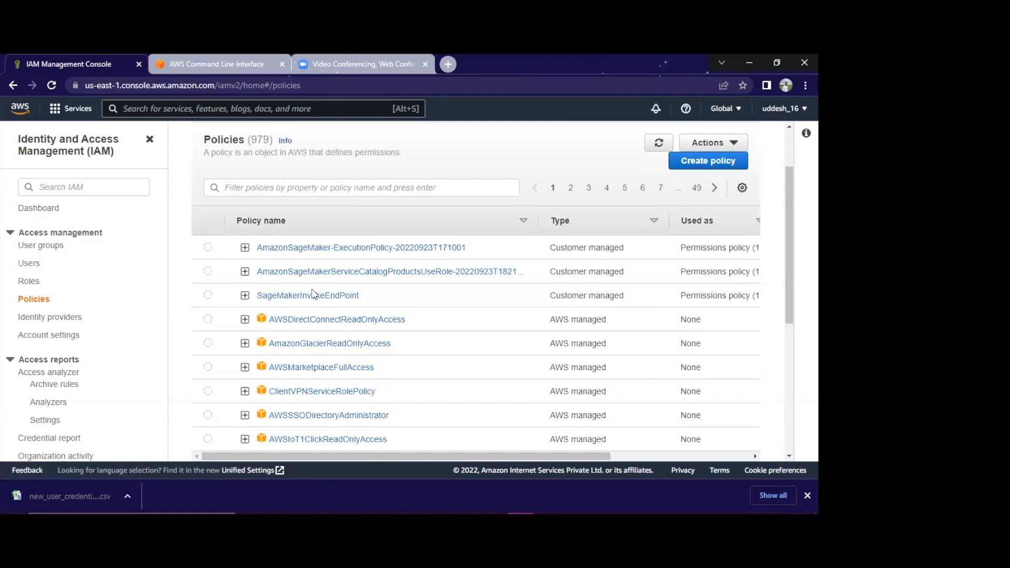
pyautogui.click(207, 296)
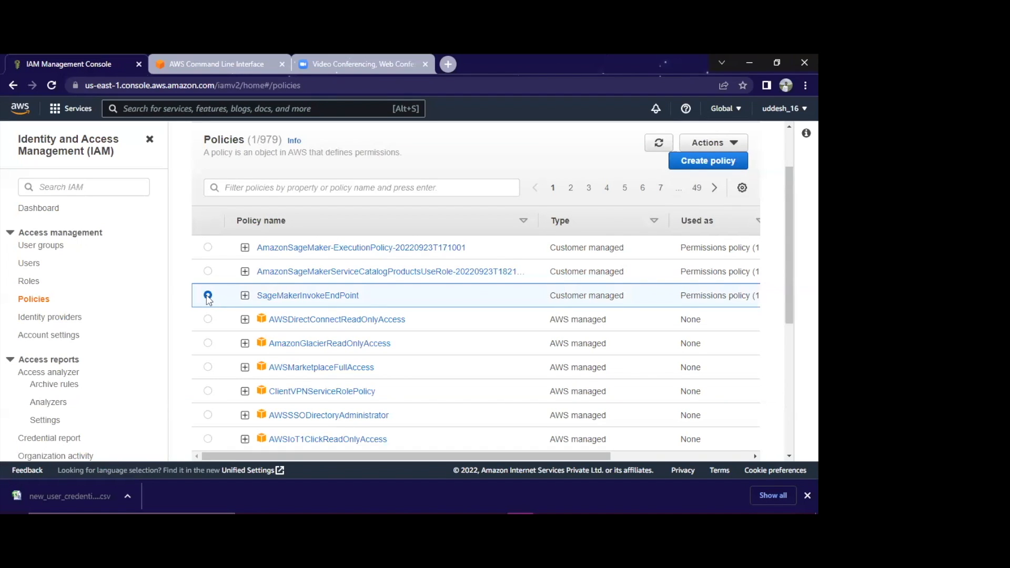
pyautogui.scroll(-5, 479, 258)
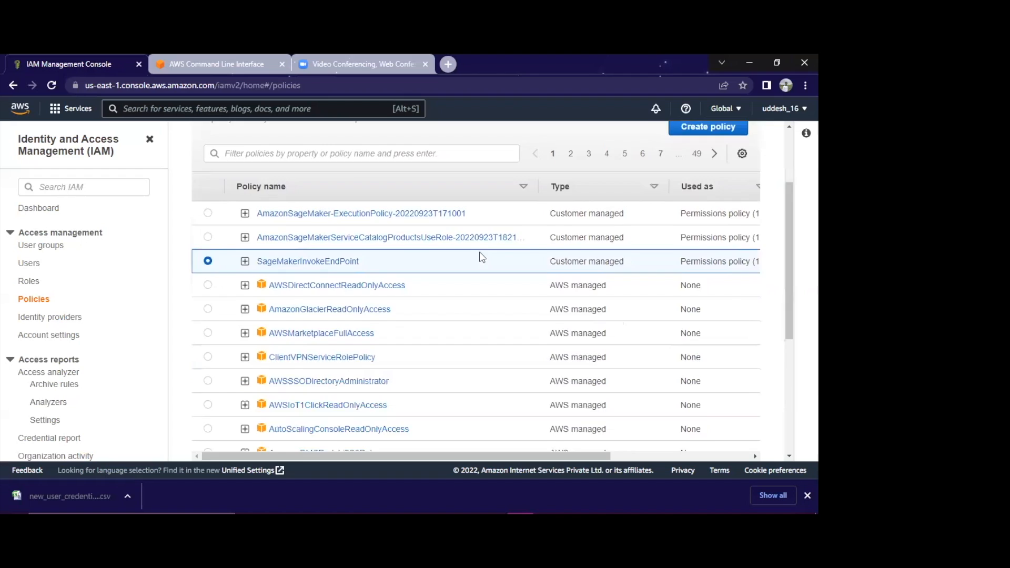
pyautogui.scroll(6, 479, 257)
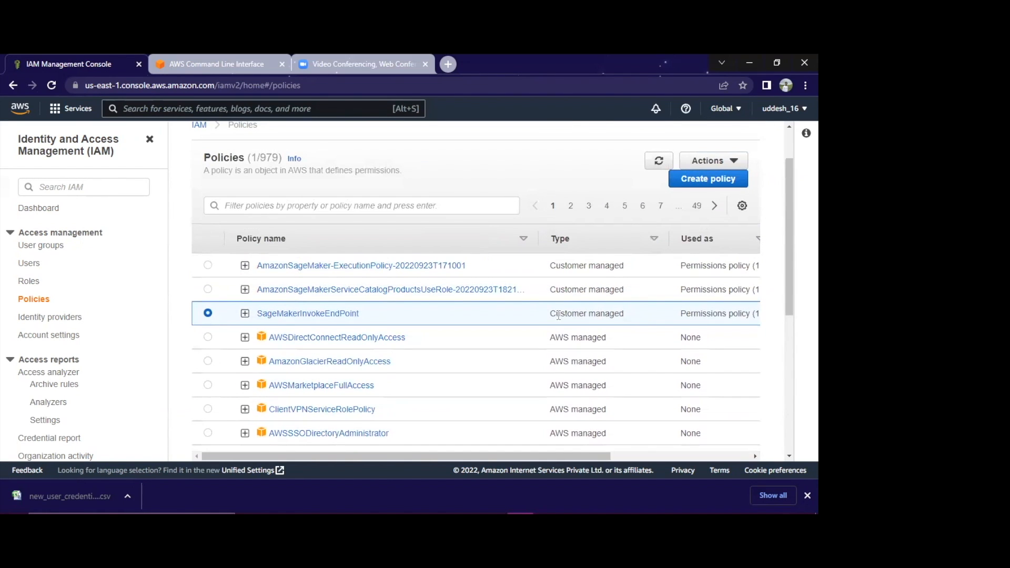
pyautogui.hscroll(4, 553, 316)
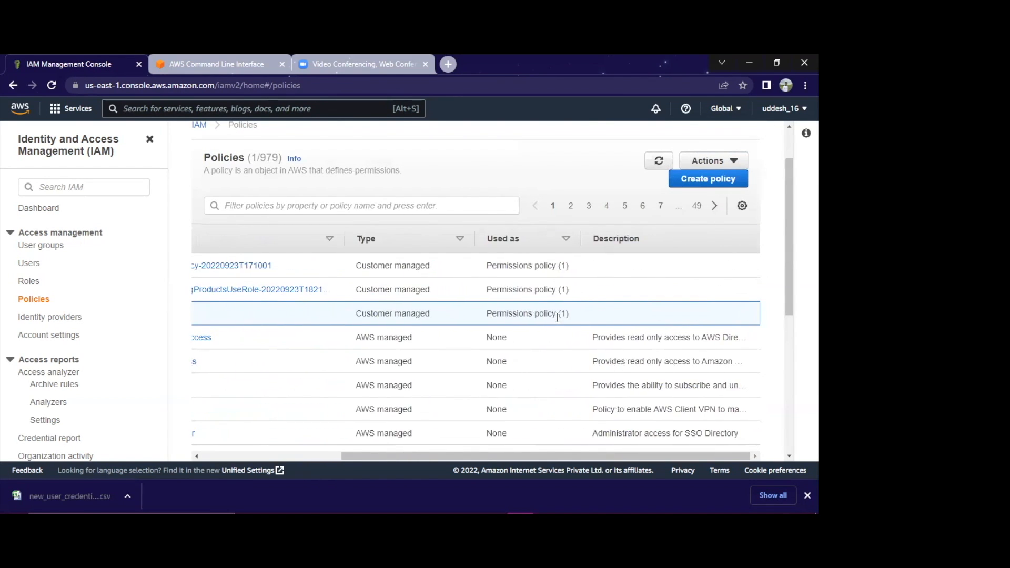
pyautogui.hscroll(-4, 553, 316)
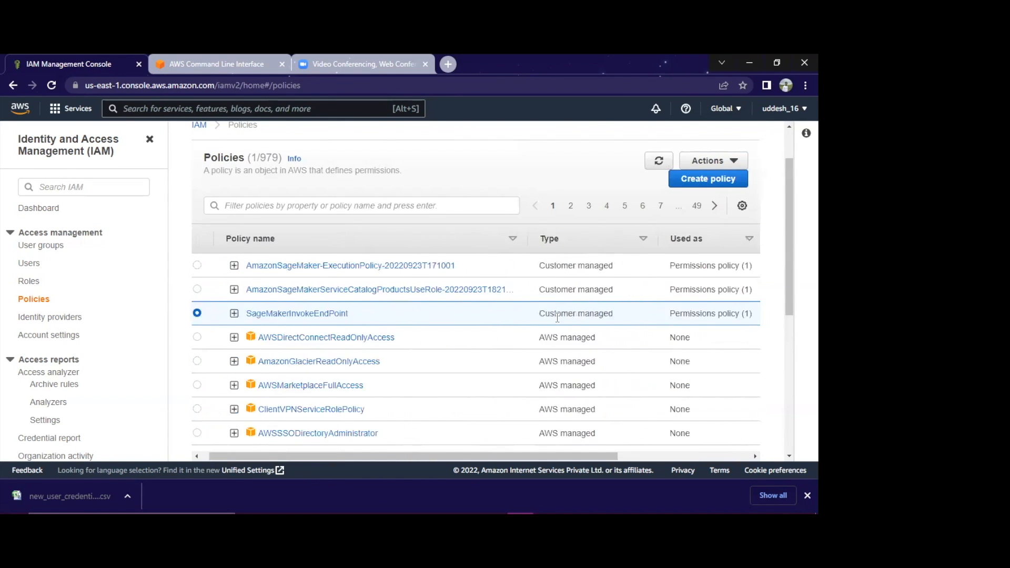
pyautogui.click(244, 314)
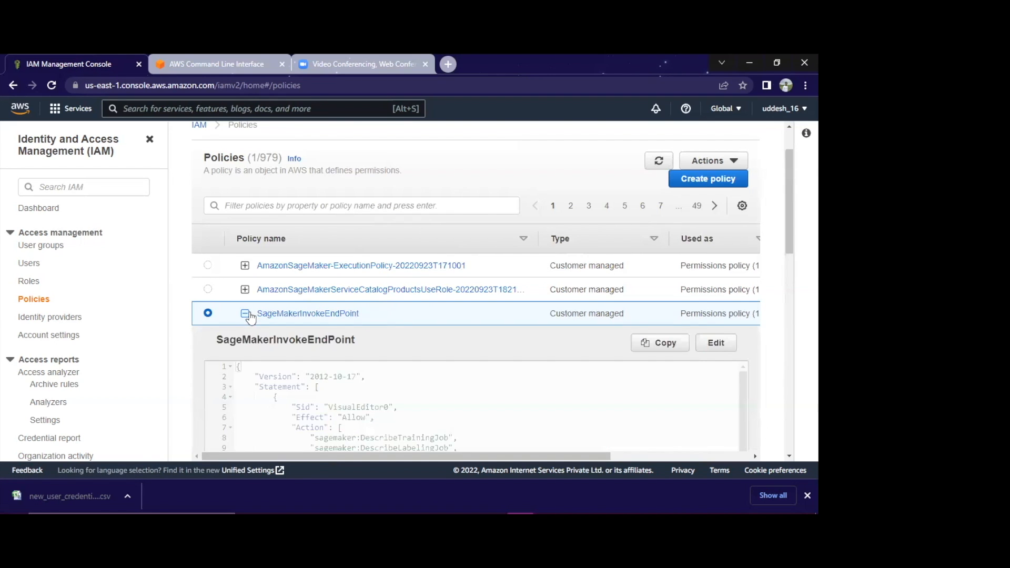
pyautogui.scroll(-1, 397, 352)
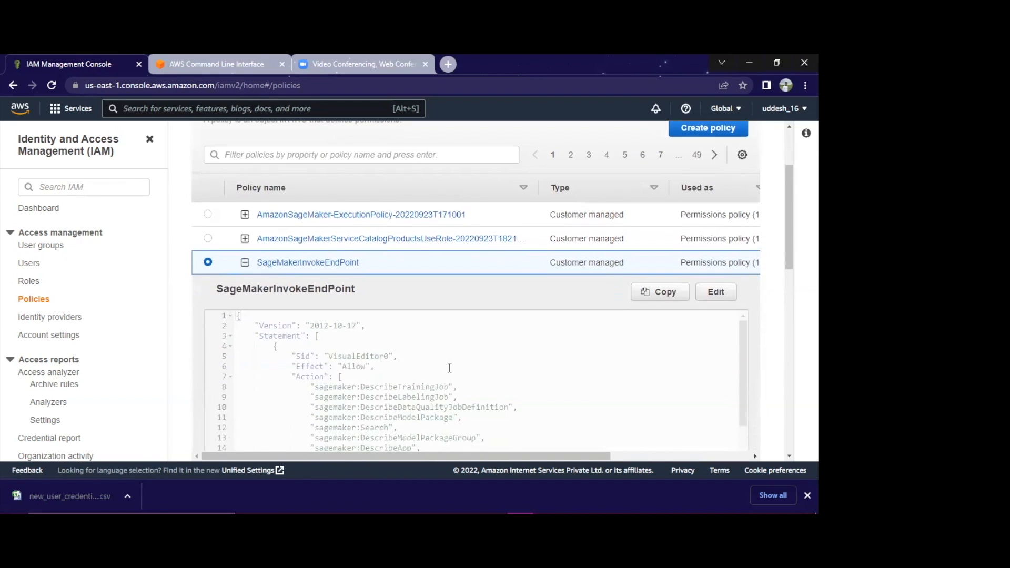
pyautogui.click(707, 298)
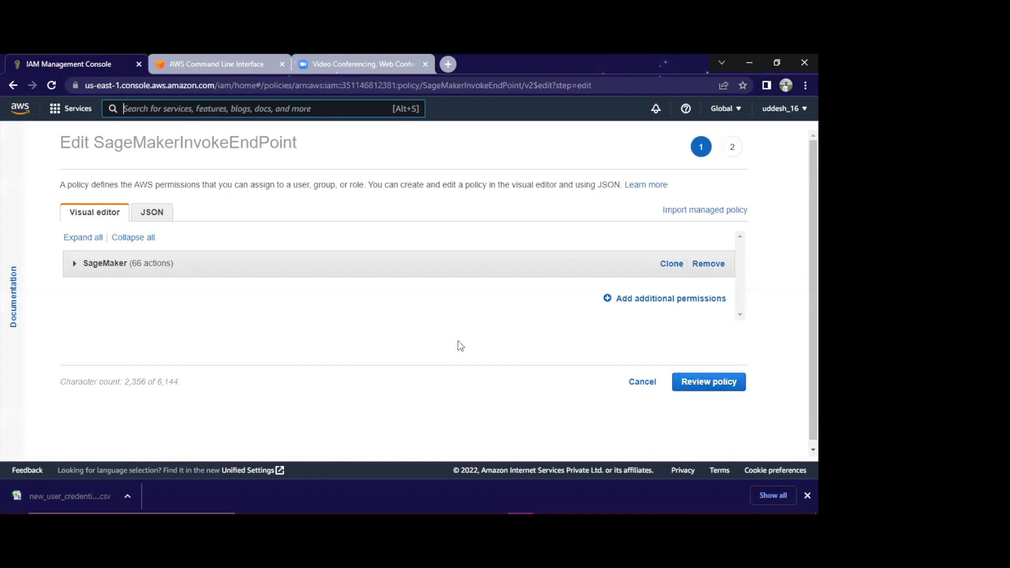
# Step: Expand the SageMaker permissions block and check its service chooser, keeping SageMaker
pyautogui.click(76, 267)
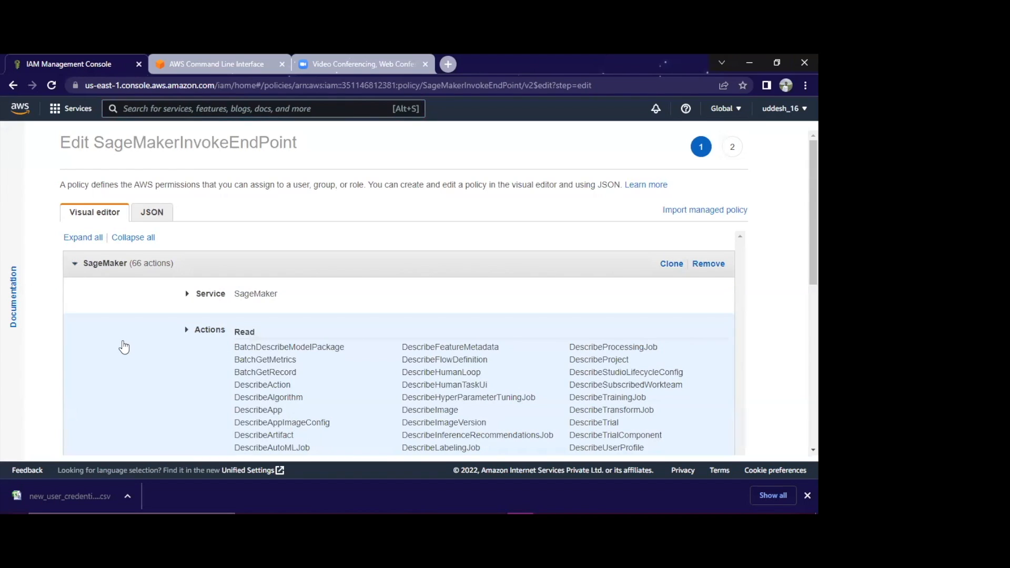
pyautogui.scroll(-2, 120, 347)
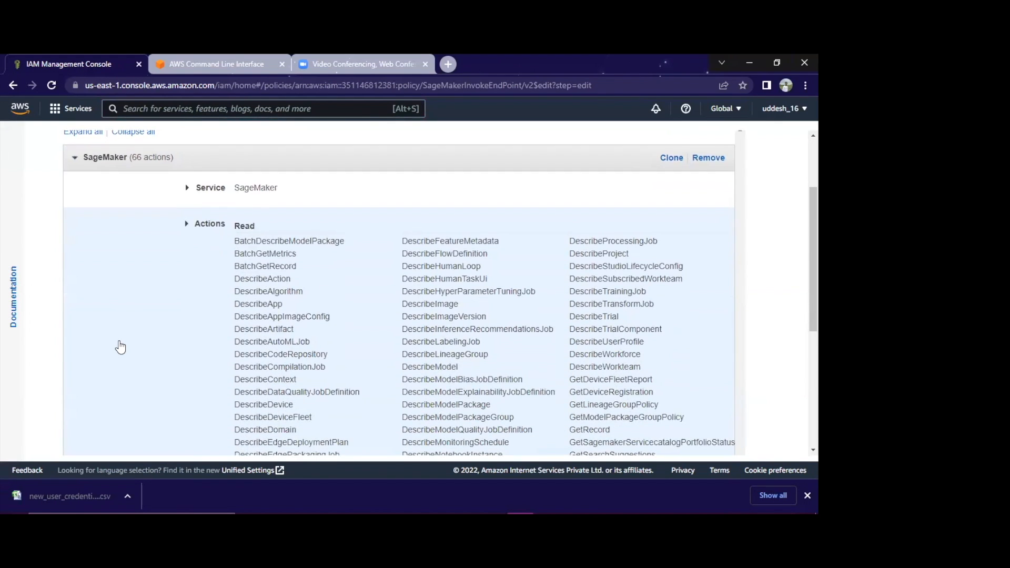
pyautogui.scroll(-1, 121, 347)
pyautogui.scroll(1, 120, 347)
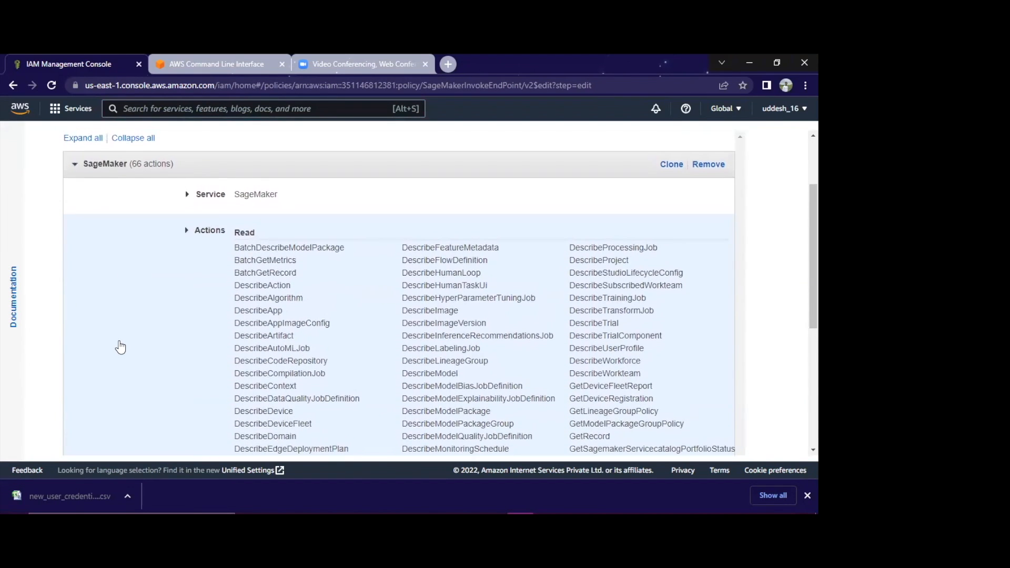
pyautogui.scroll(1, 119, 346)
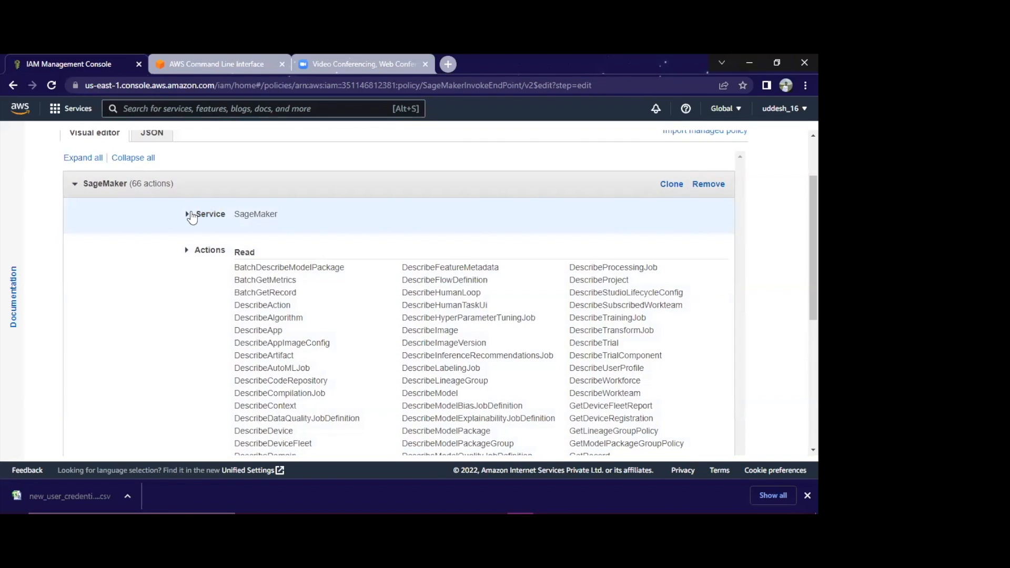
pyautogui.click(189, 215)
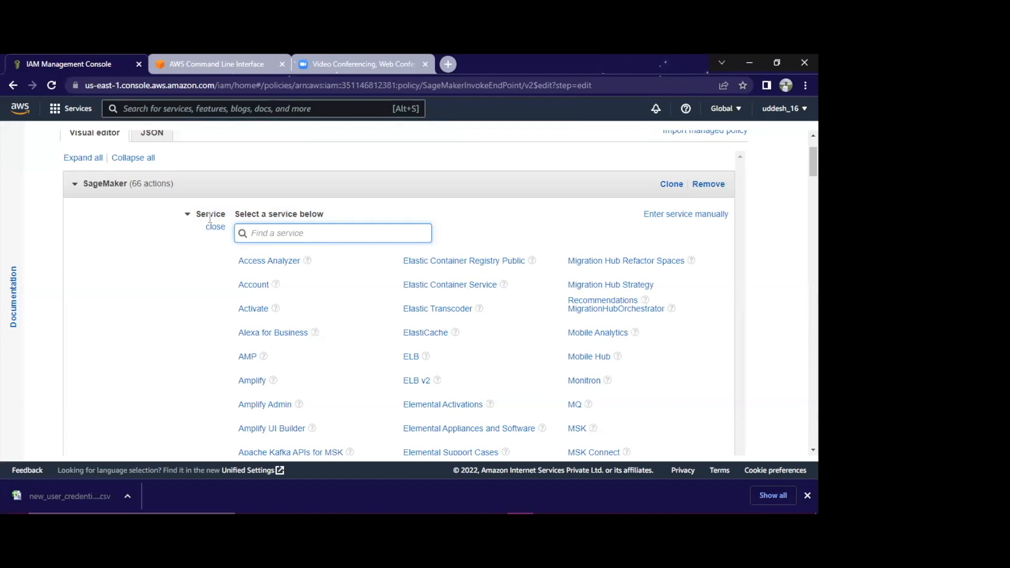
pyautogui.click(188, 219)
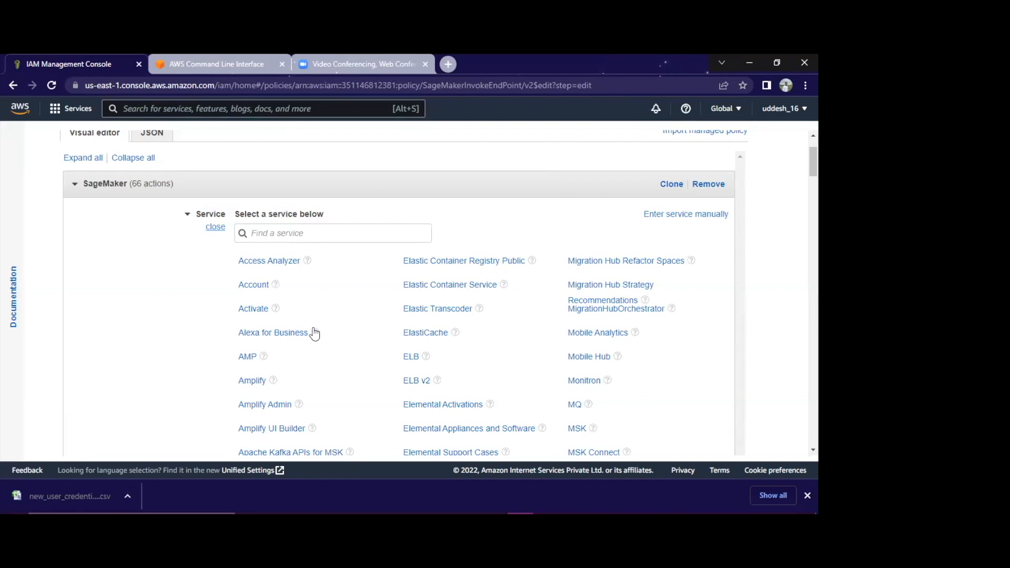
pyautogui.click(215, 227)
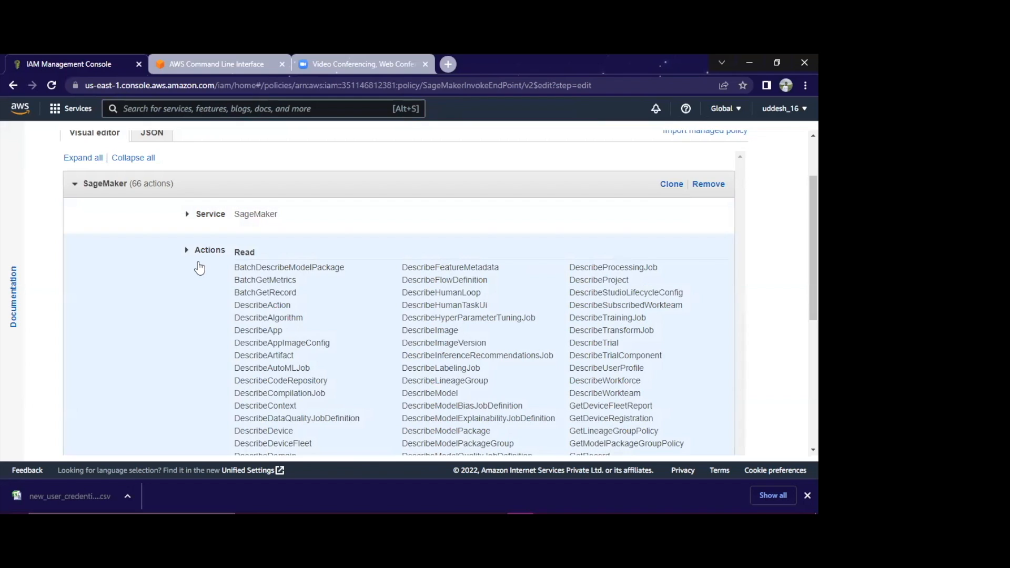
# Step: Review the Read actions including InvokeEndpoint on All resources, then proceed to Review policy
pyautogui.scroll(-1, 199, 268)
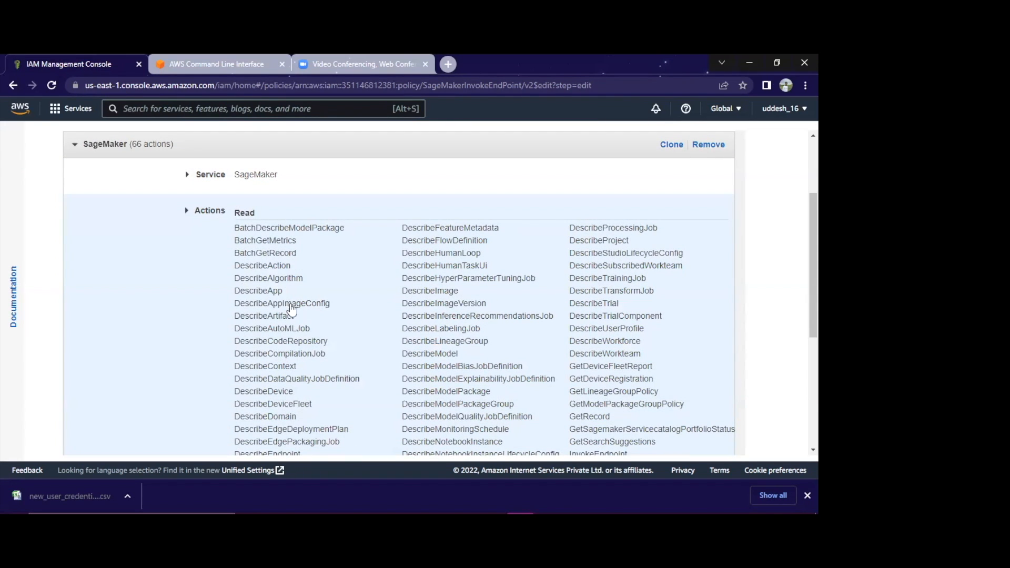
pyautogui.scroll(-5, 330, 330)
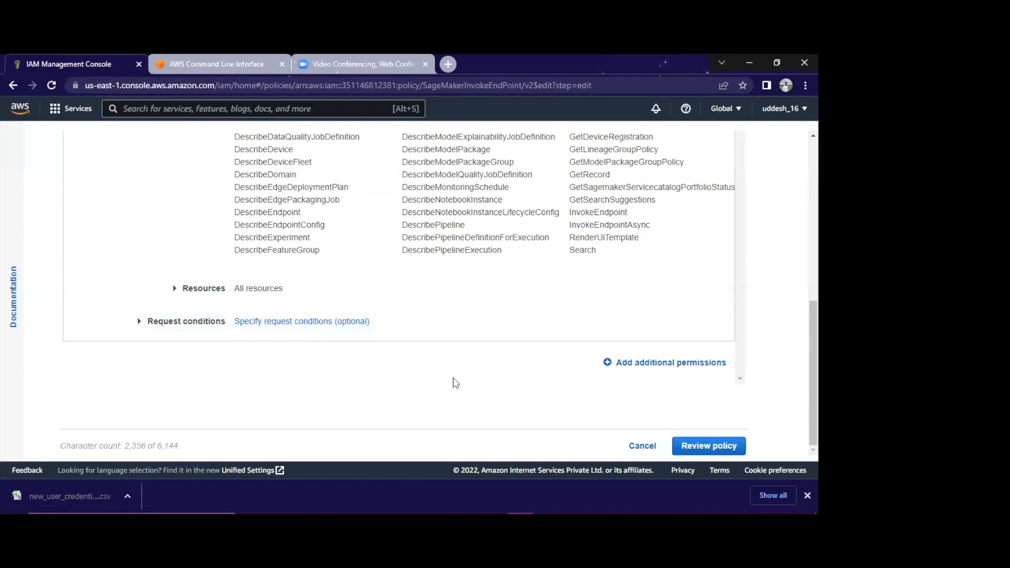
pyautogui.scroll(5, 568, 398)
pyautogui.scroll(-3, 568, 398)
pyautogui.scroll(5, 568, 397)
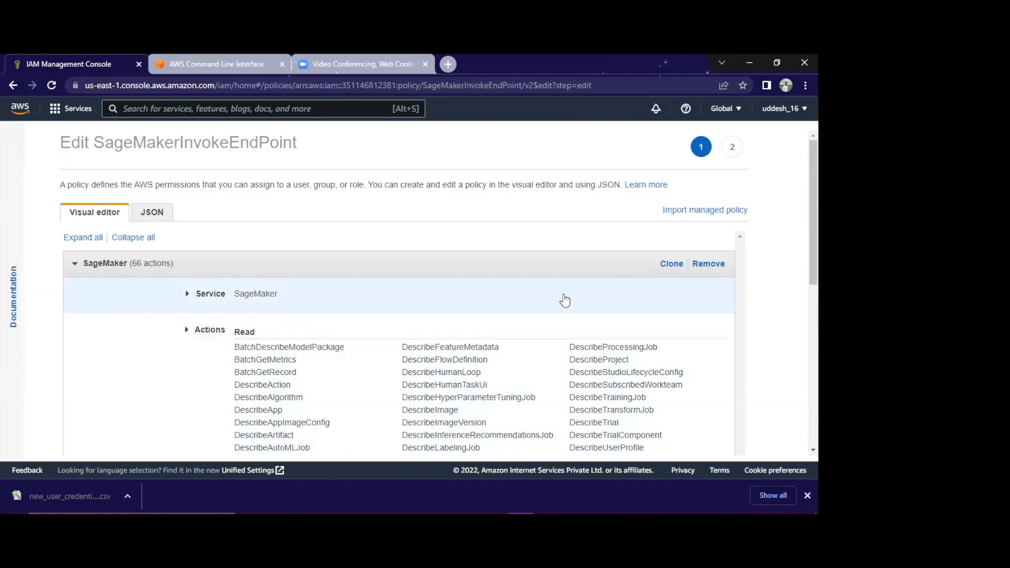
pyautogui.scroll(-4, 467, 297)
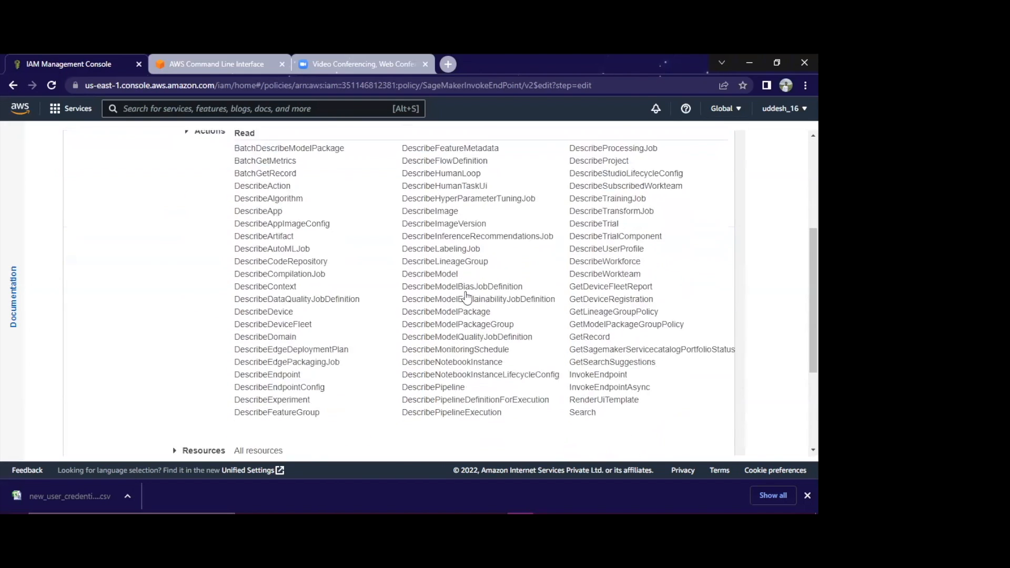
pyautogui.scroll(-3, 467, 297)
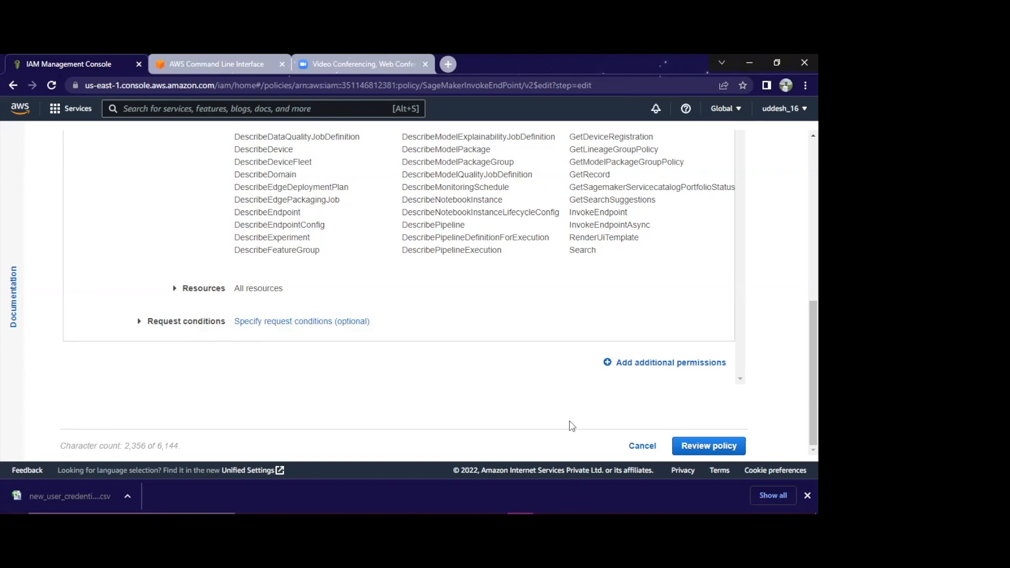
pyautogui.scroll(4, 446, 365)
pyautogui.scroll(3, 270, 350)
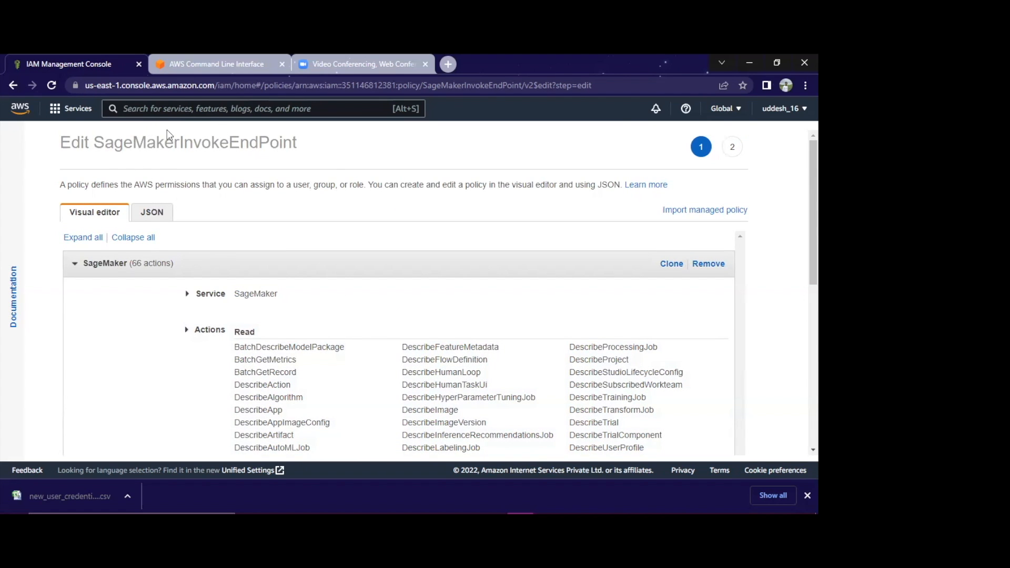
pyautogui.scroll(-6, 434, 213)
pyautogui.scroll(-1, 434, 210)
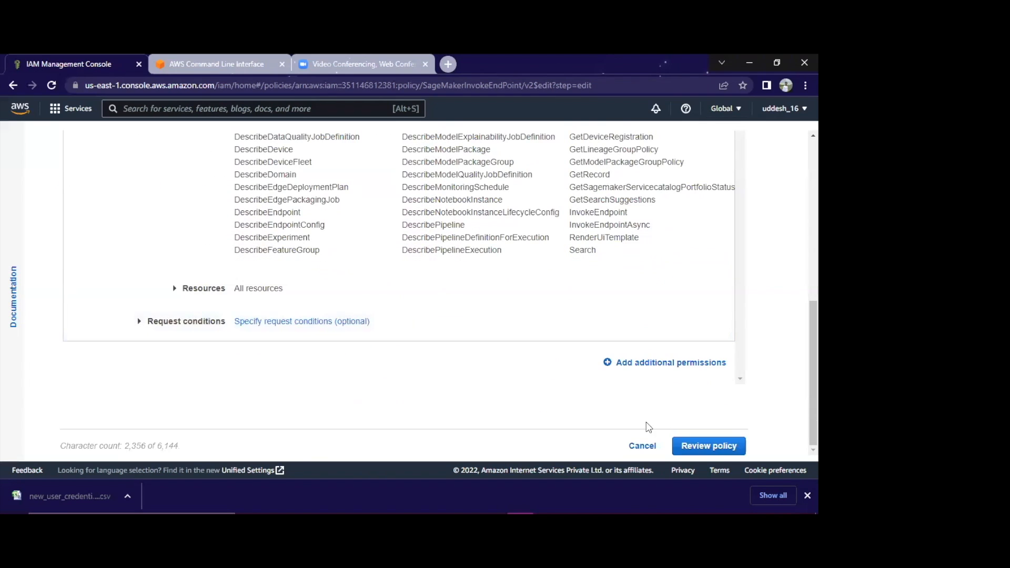
pyautogui.click(711, 447)
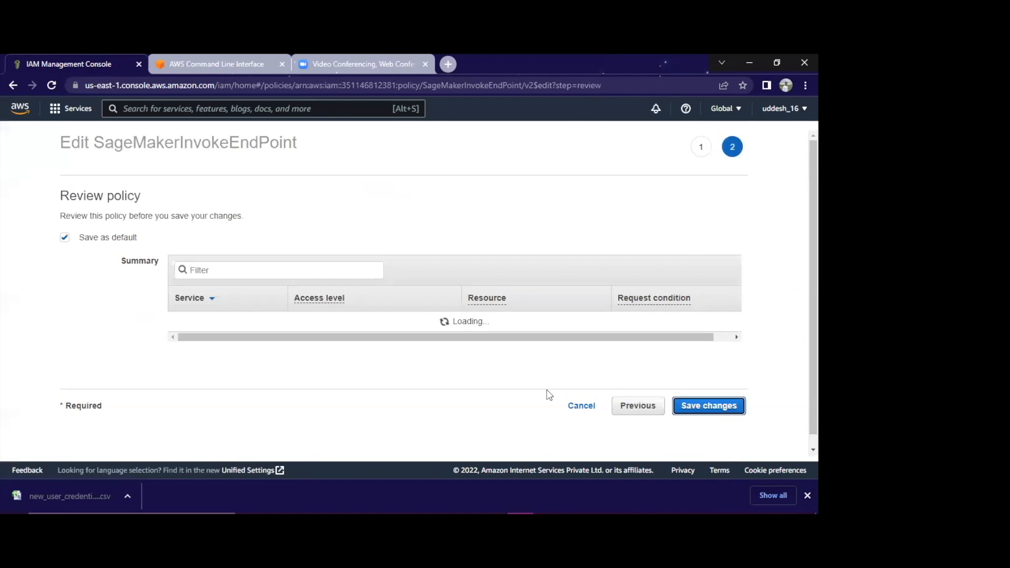
# Step: Save the SageMakerInvokeEndPoint policy changes and start adding a new IAM user
pyautogui.click(709, 433)
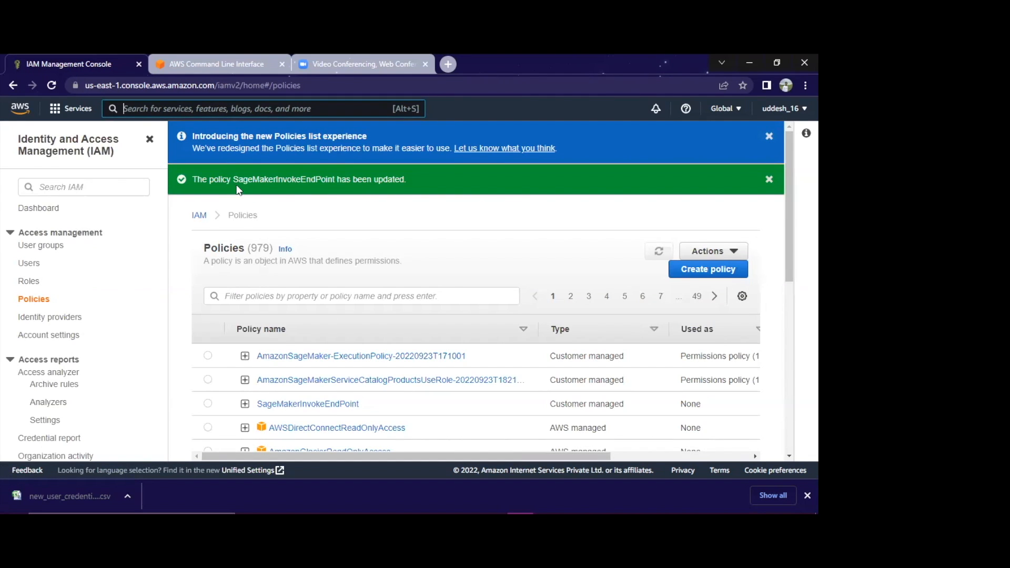
pyautogui.scroll(-2, 431, 286)
pyautogui.scroll(-1, 253, 277)
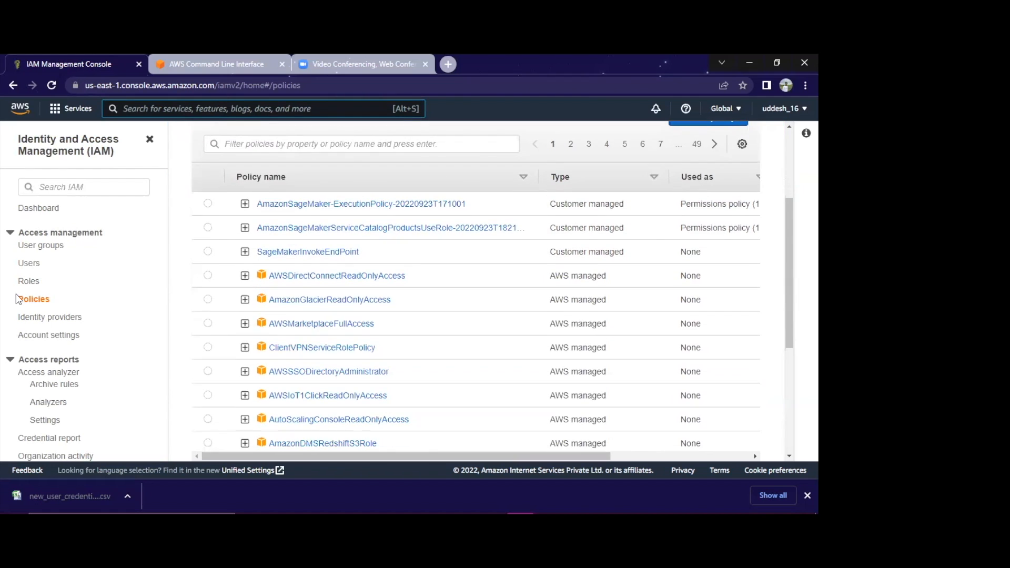
pyautogui.click(35, 263)
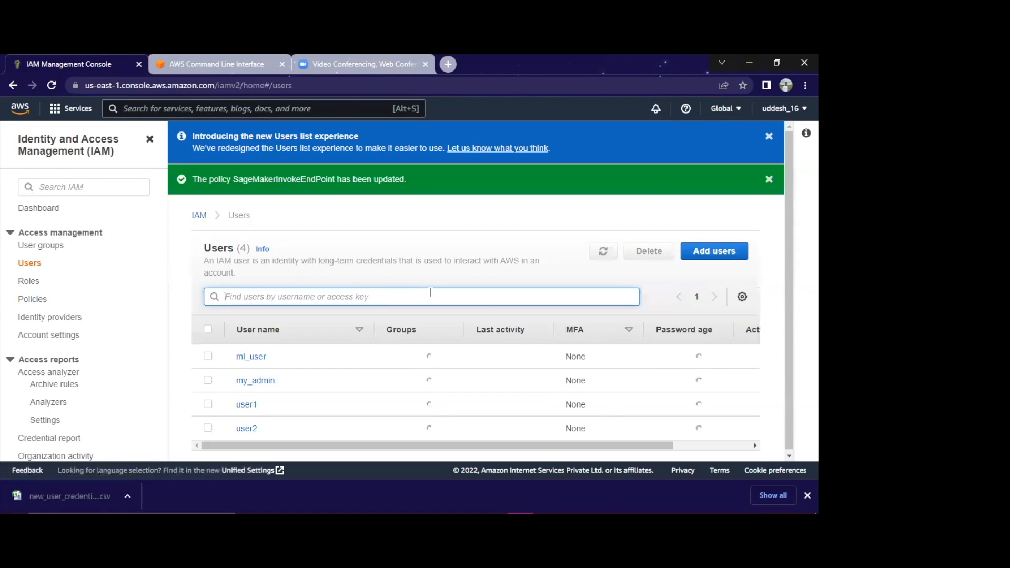
pyautogui.click(718, 251)
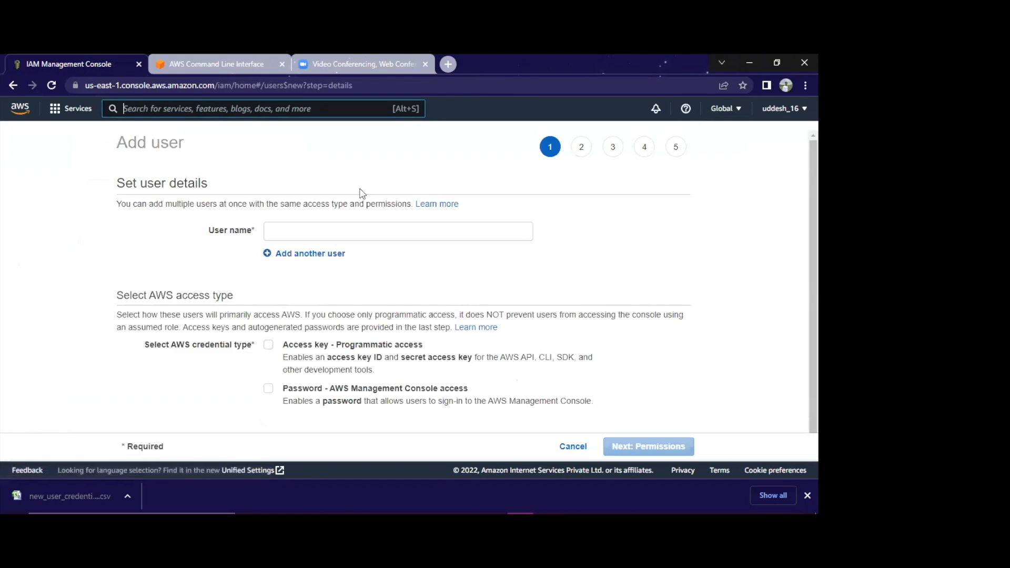
# Step: Name the new user user3 with programmatic access and continue to permissions
pyautogui.click(354, 234)
pyautogui.write('user3')
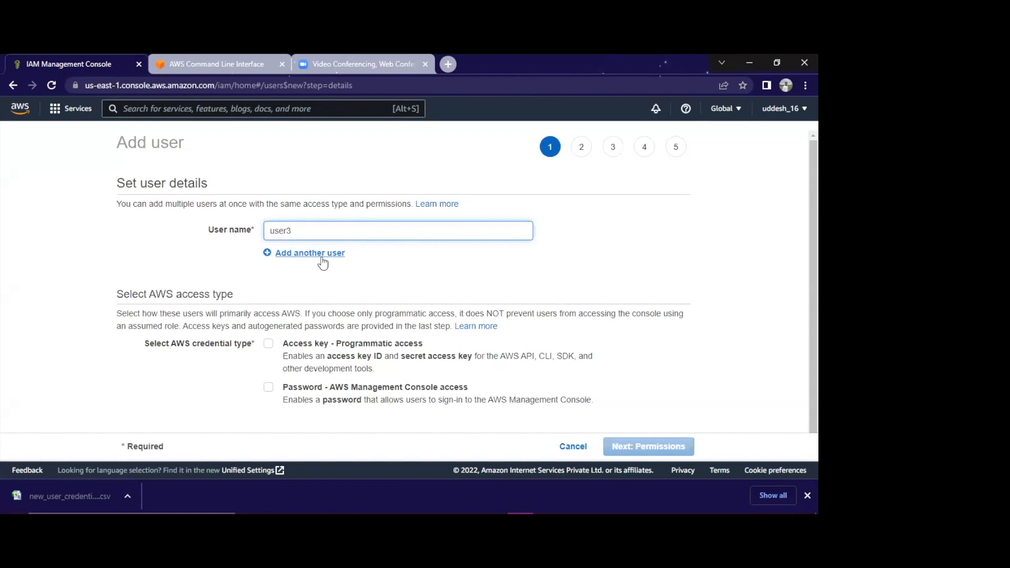
pyautogui.scroll(-1, 323, 263)
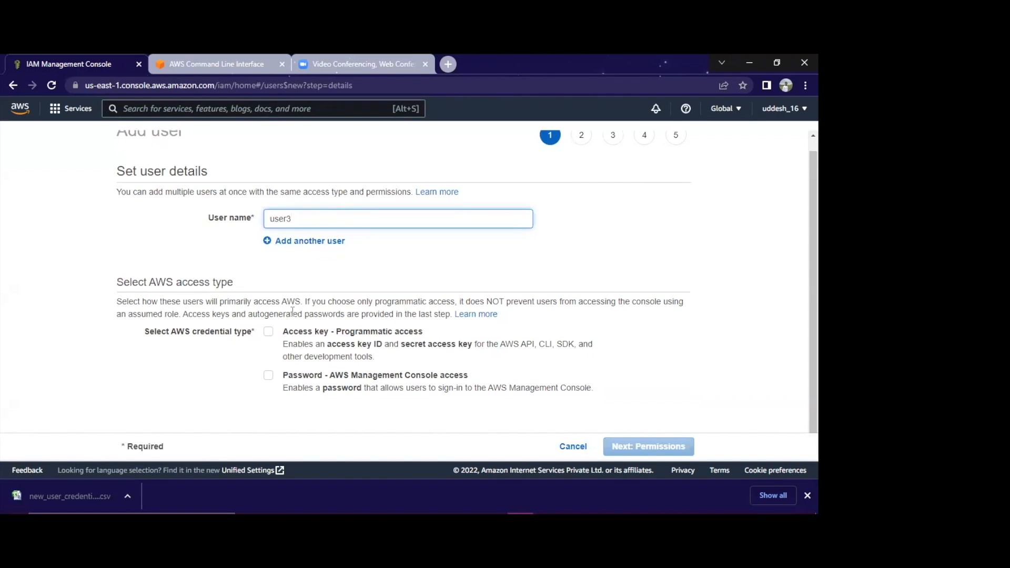
pyautogui.click(268, 332)
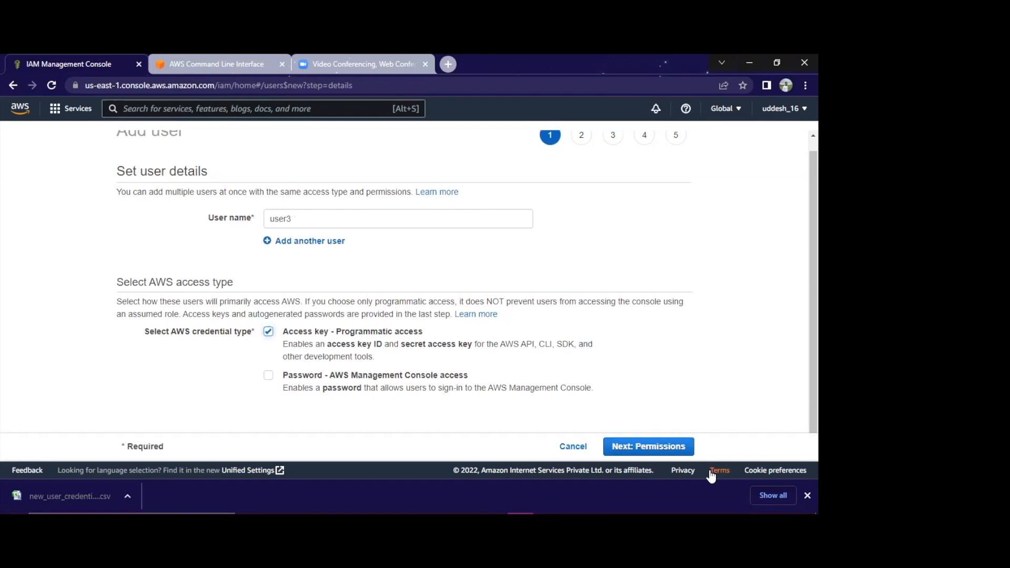
pyautogui.click(677, 445)
# Step: Attach the SageMakerInvokeEndPoint policy directly, found by searching 'sagemaker'
pyautogui.click(477, 213)
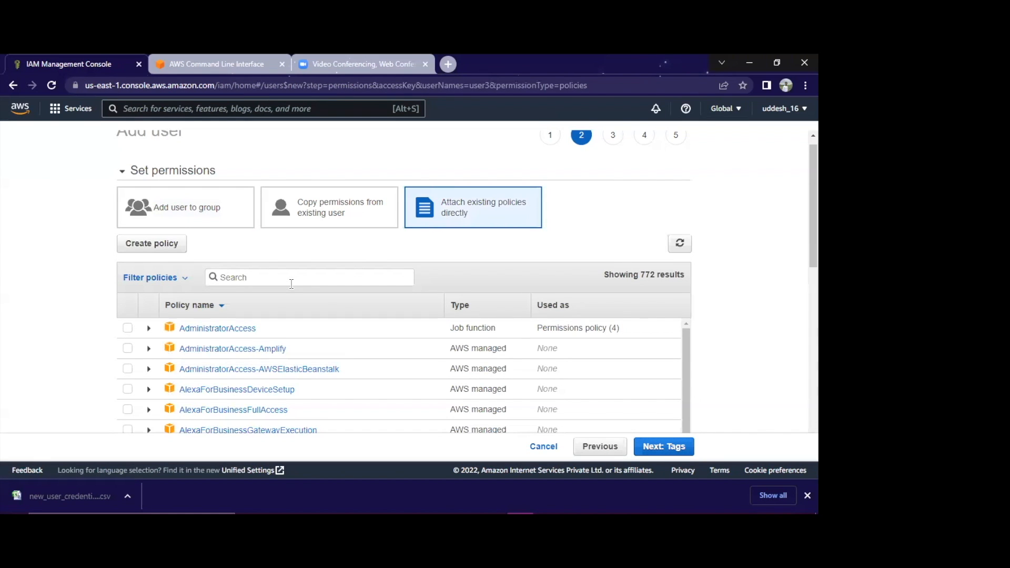
pyautogui.click(291, 283)
pyautogui.write('sagemaker')
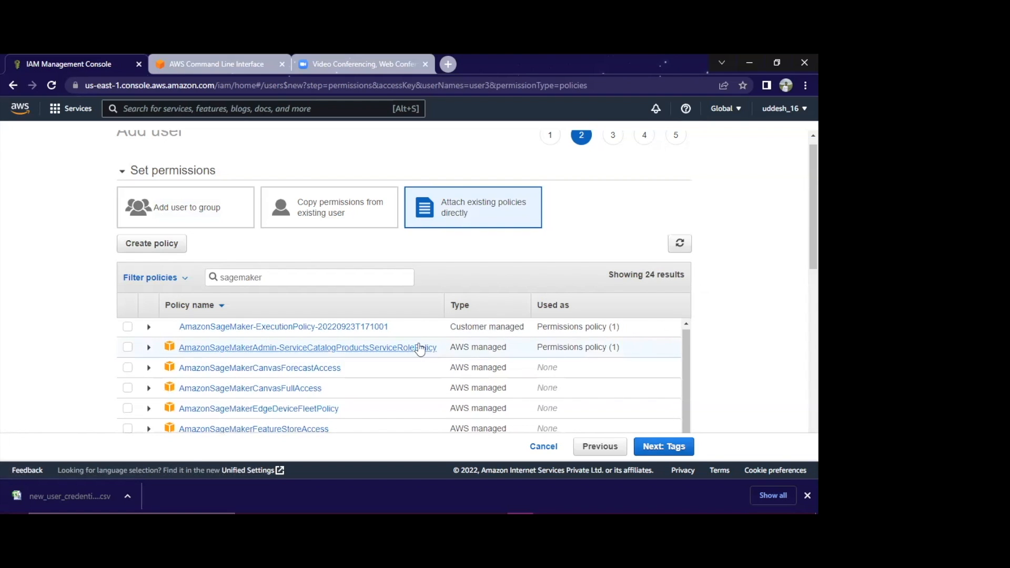
pyautogui.scroll(-8, 746, 331)
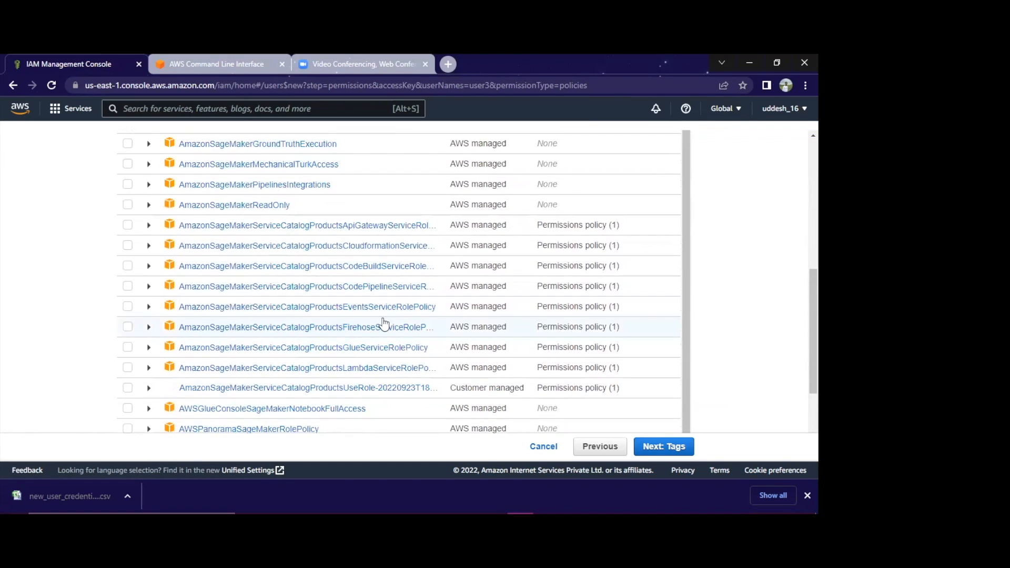
pyautogui.scroll(-3, 384, 324)
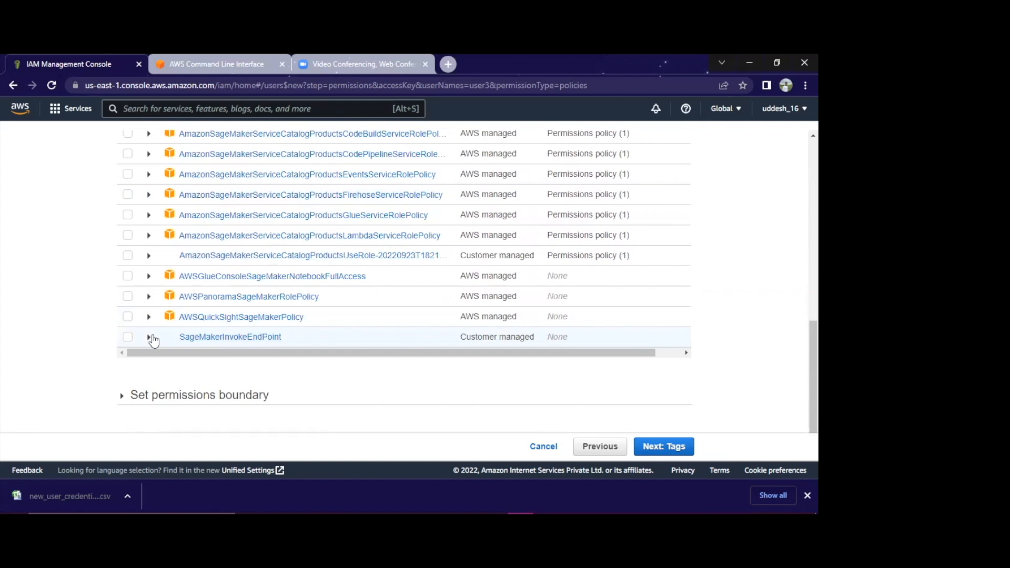
pyautogui.click(129, 339)
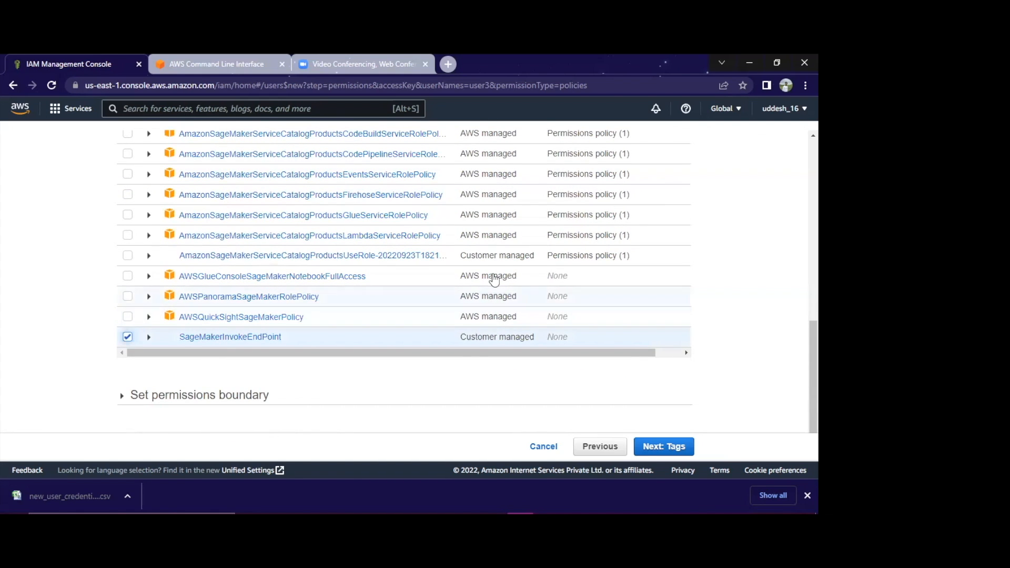
# Step: Also attach AmazonS3ReadOnlyAccess via an 's3' search and move on to tags
pyautogui.scroll(5, 492, 278)
pyautogui.scroll(4, 474, 280)
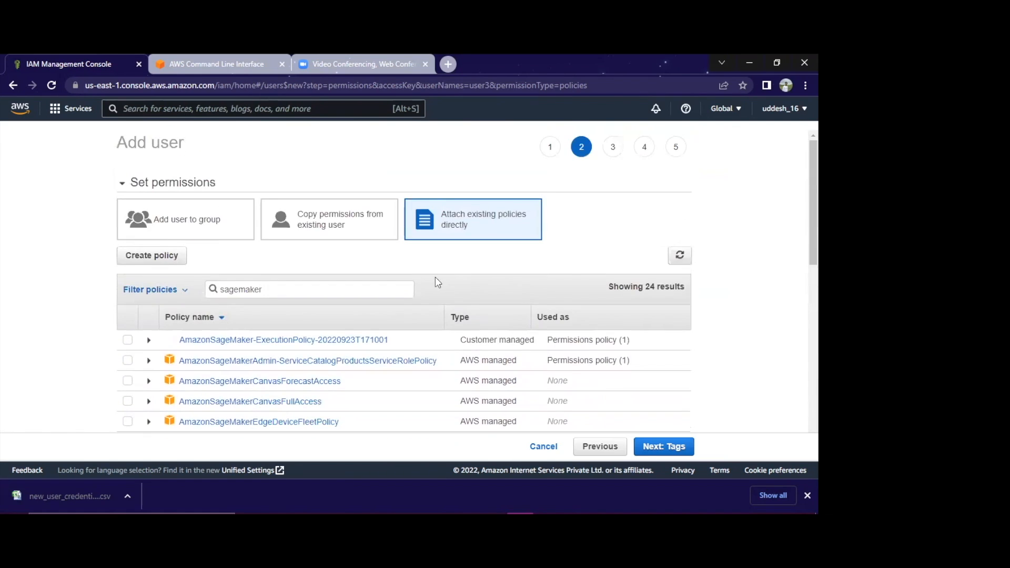
pyautogui.click(362, 289)
pyautogui.press('BackSpace')
pyautogui.press('BackSpace')
pyautogui.press('BackSpace')
pyautogui.press('BackSpace')
pyautogui.press('BackSpace')
pyautogui.press('BackSpace')
pyautogui.press('BackSpace')
pyautogui.press('BackSpace')
pyautogui.press('BackSpace')
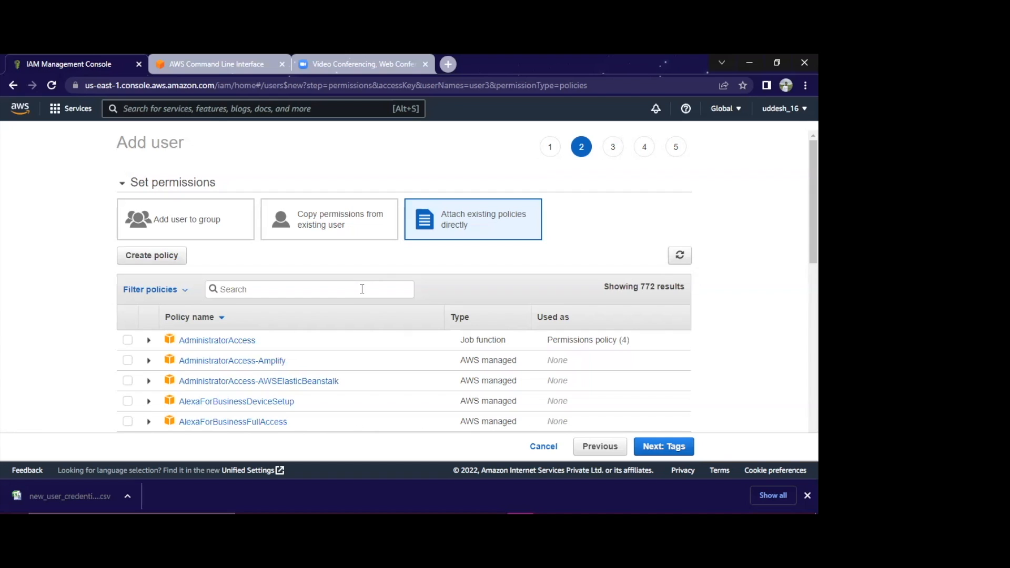
pyautogui.write('s3')
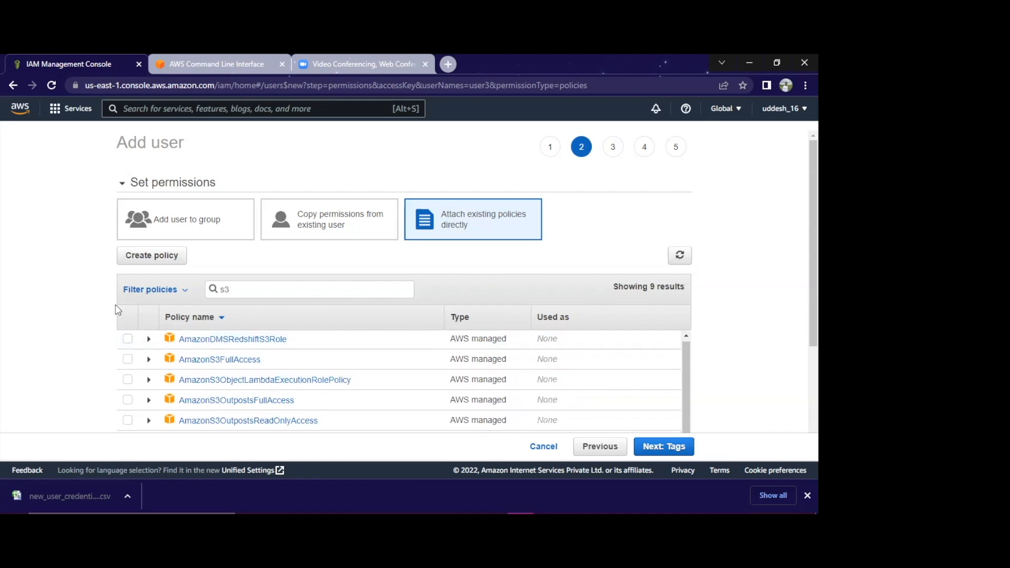
pyautogui.scroll(-2, 117, 309)
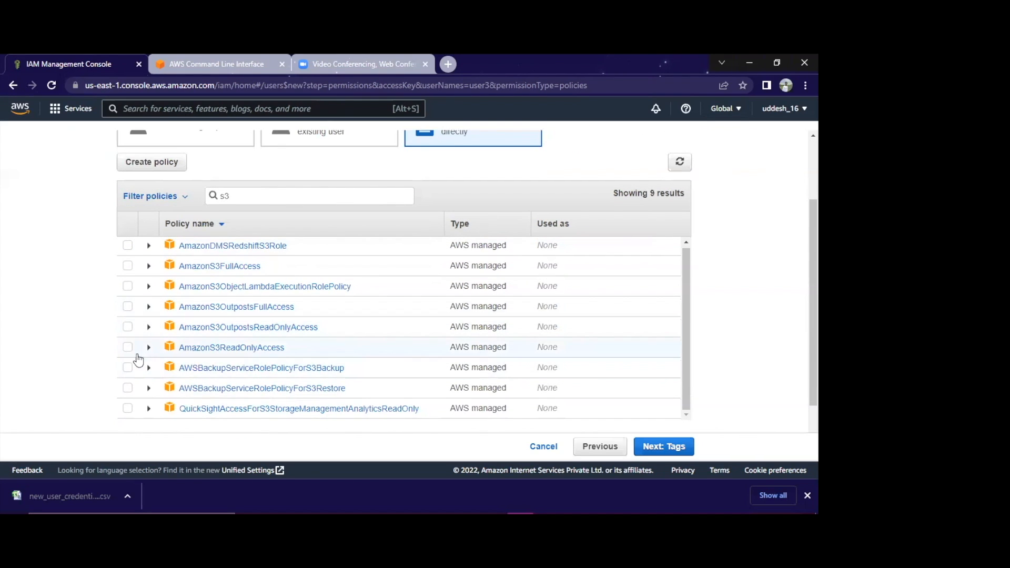
pyautogui.click(128, 350)
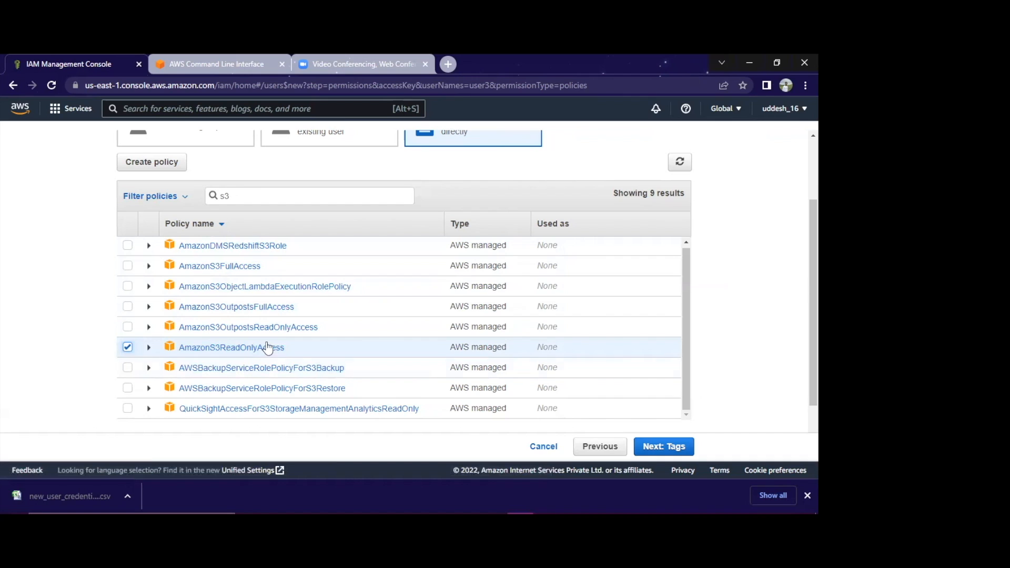
pyautogui.click(647, 442)
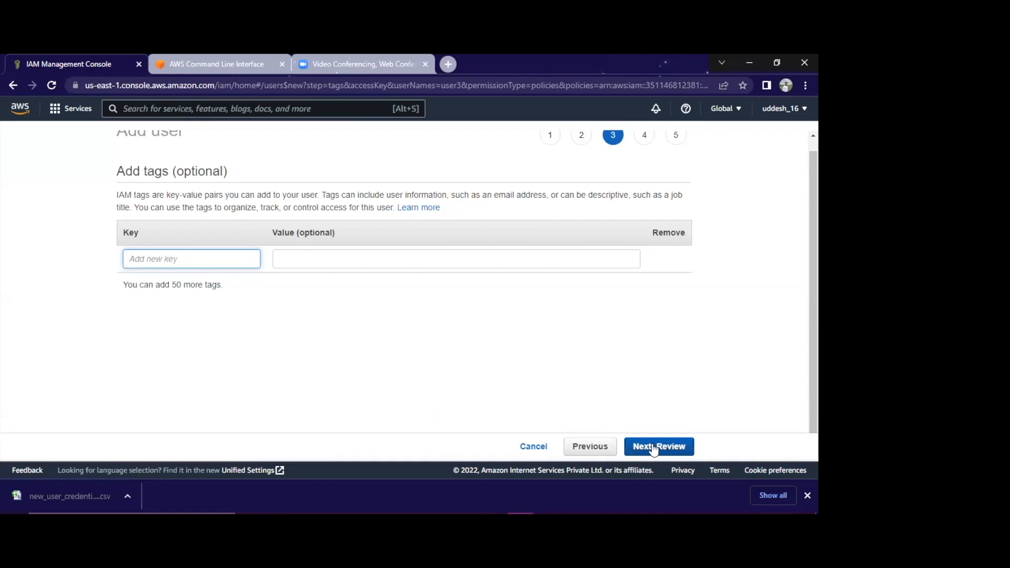
# Step: Skip tags, review, and create the user3 account
pyautogui.click(653, 448)
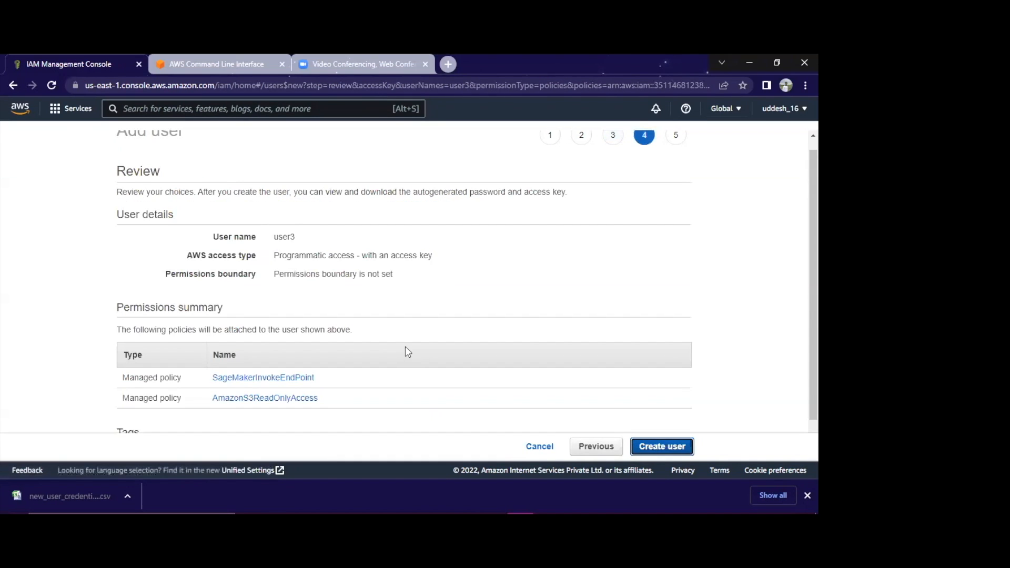
pyautogui.scroll(-1, 405, 346)
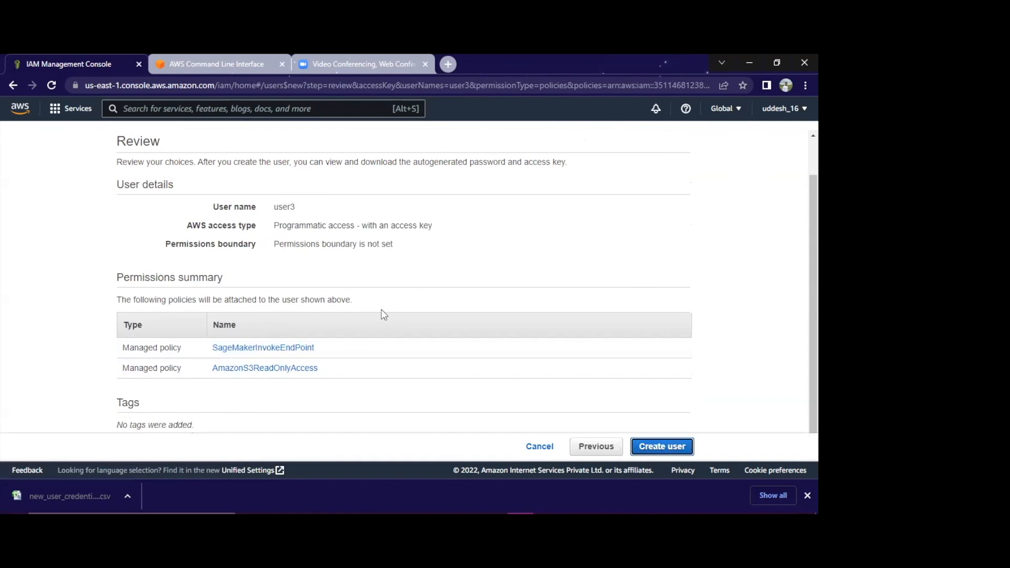
pyautogui.click(665, 446)
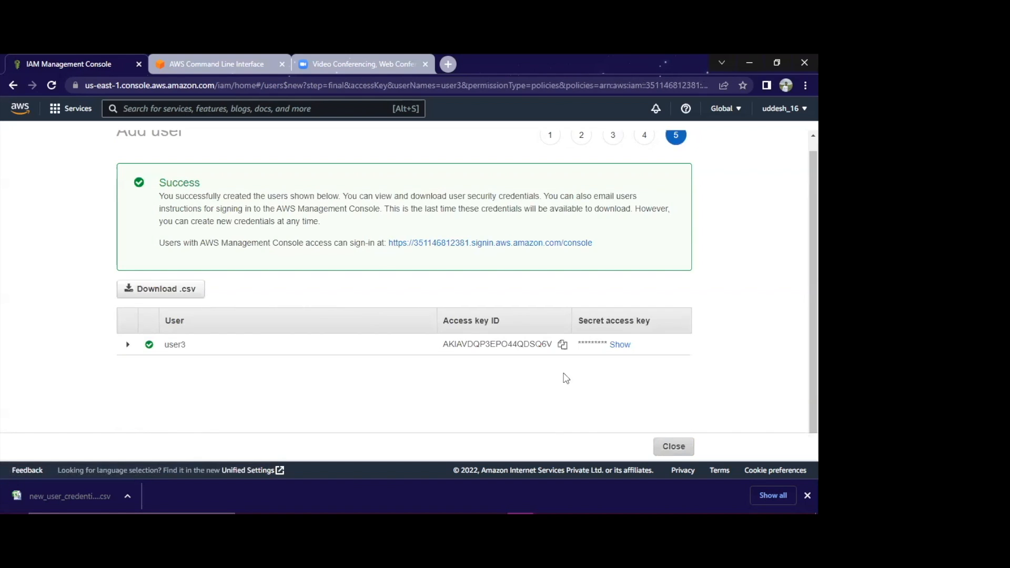
# Step: Download user3's credentials CSV and save it to the Desktop
pyautogui.click(183, 290)
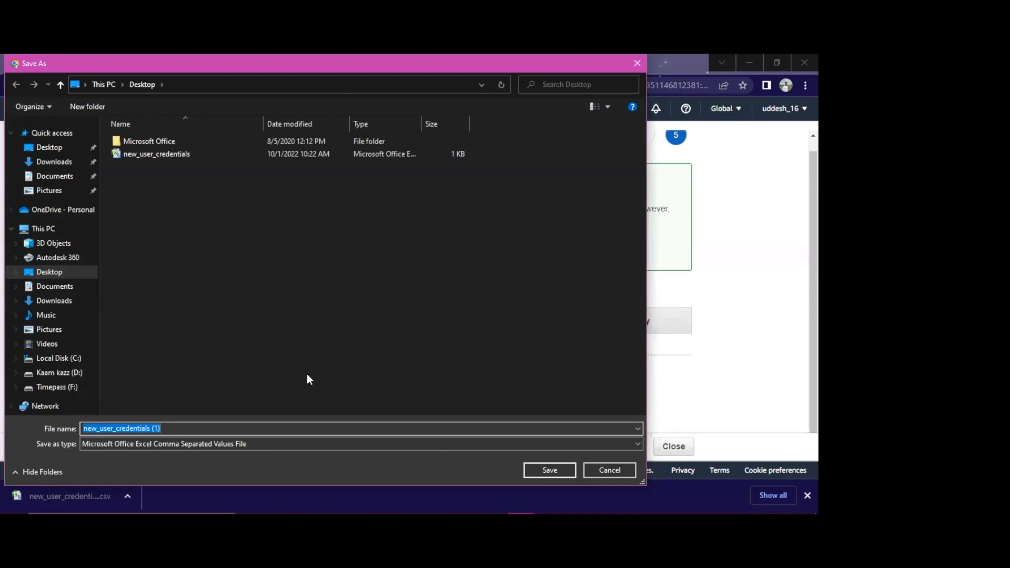
pyautogui.click(549, 471)
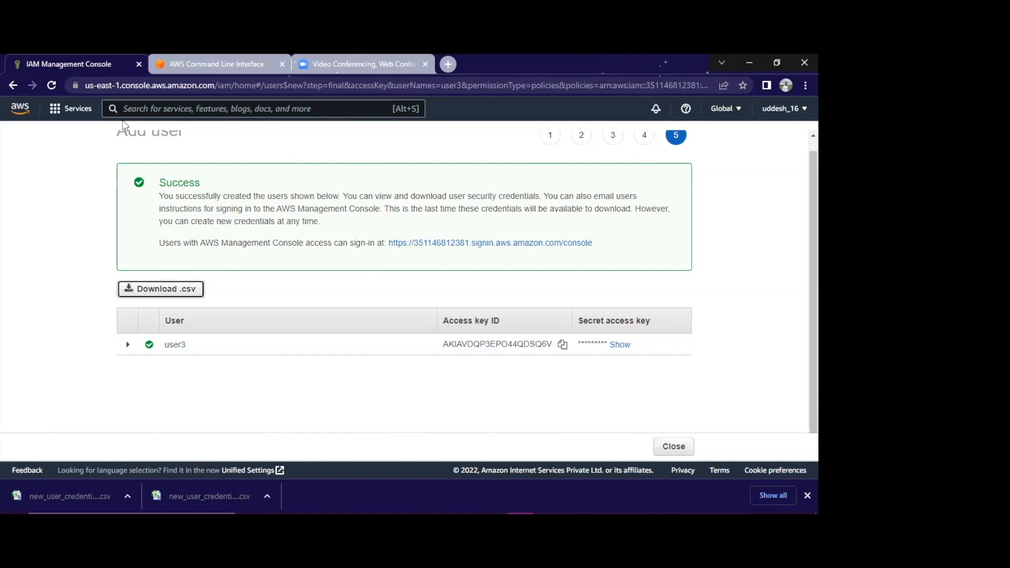
pyautogui.click(200, 115)
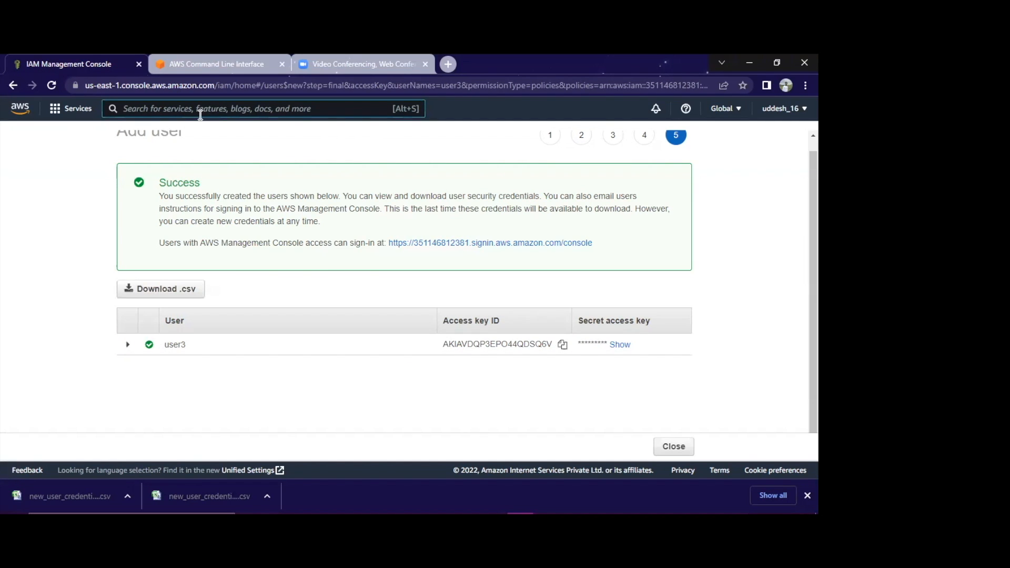
# Step: Search 's3' and open the S3 Buckets list showing the three buckets
pyautogui.write('s3')
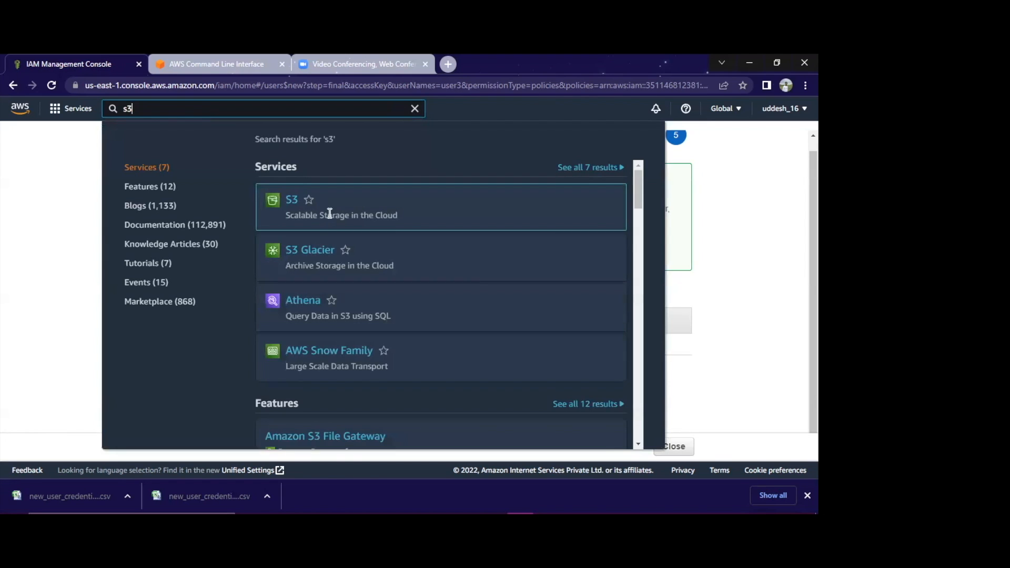
pyautogui.moveTo(291, 208)
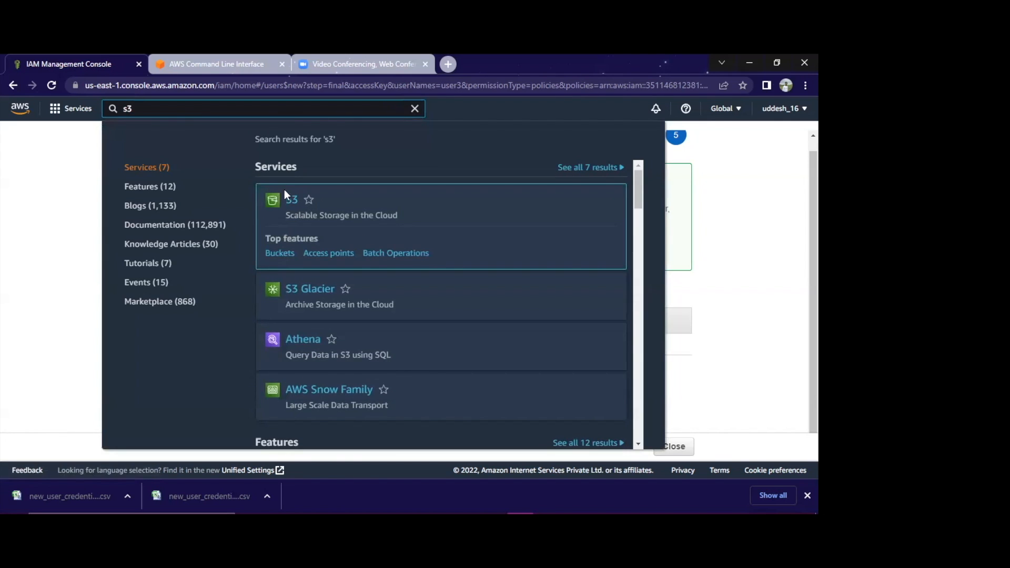
pyautogui.click(279, 257)
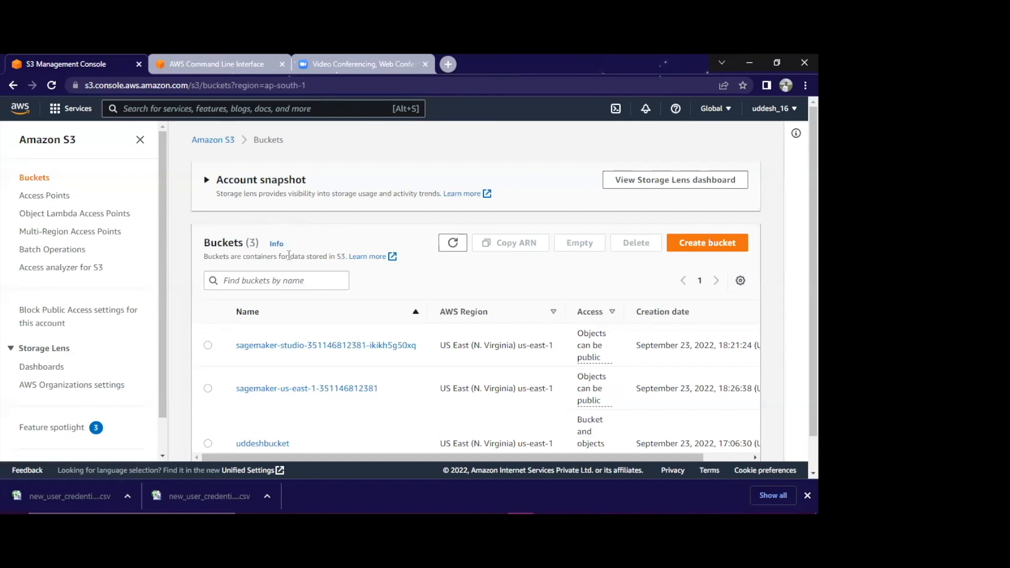
pyautogui.scroll(-1, 460, 273)
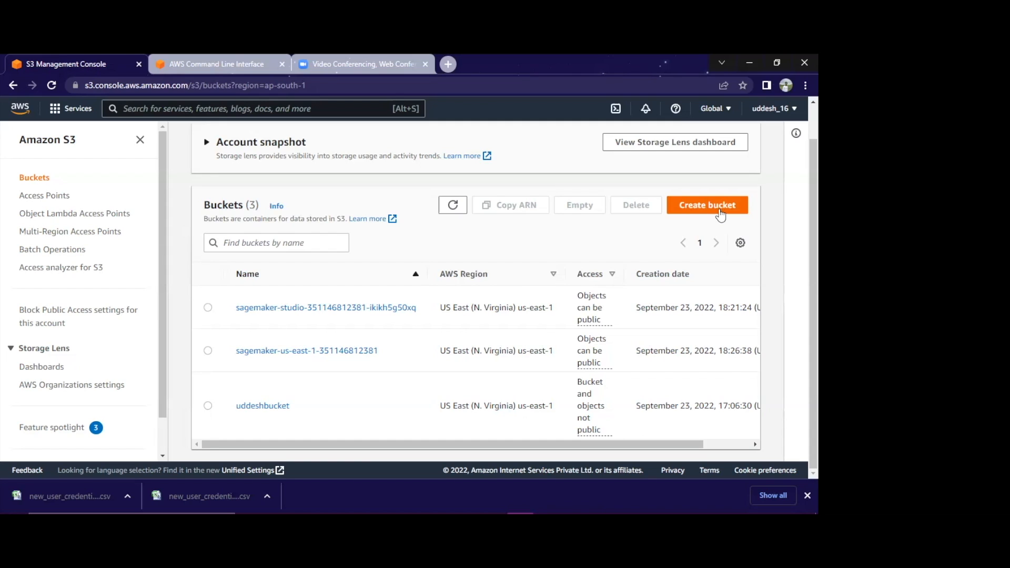
# Step: Start a new S3 bucket named 'uddesh'
pyautogui.click(707, 206)
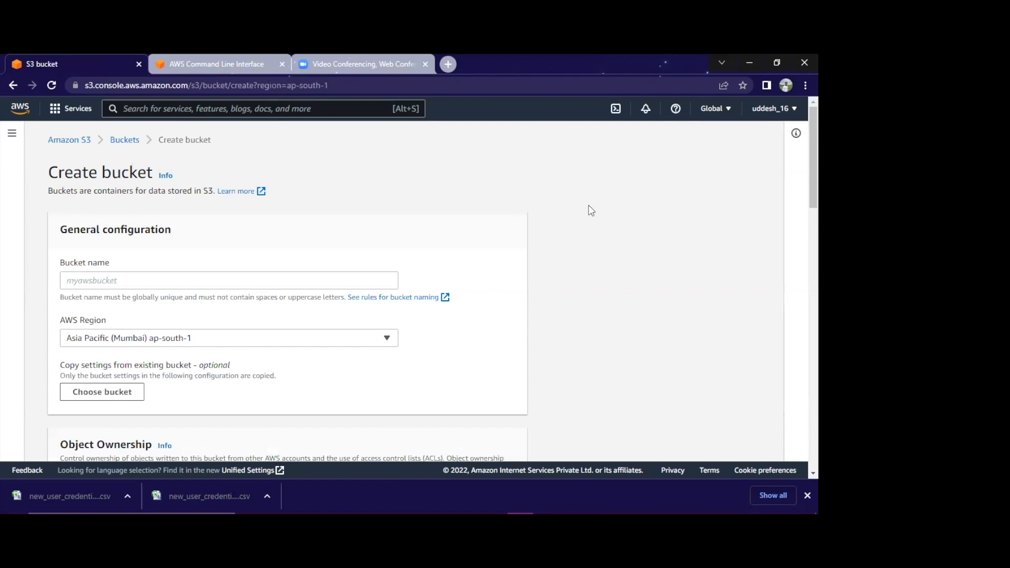
pyautogui.click(340, 279)
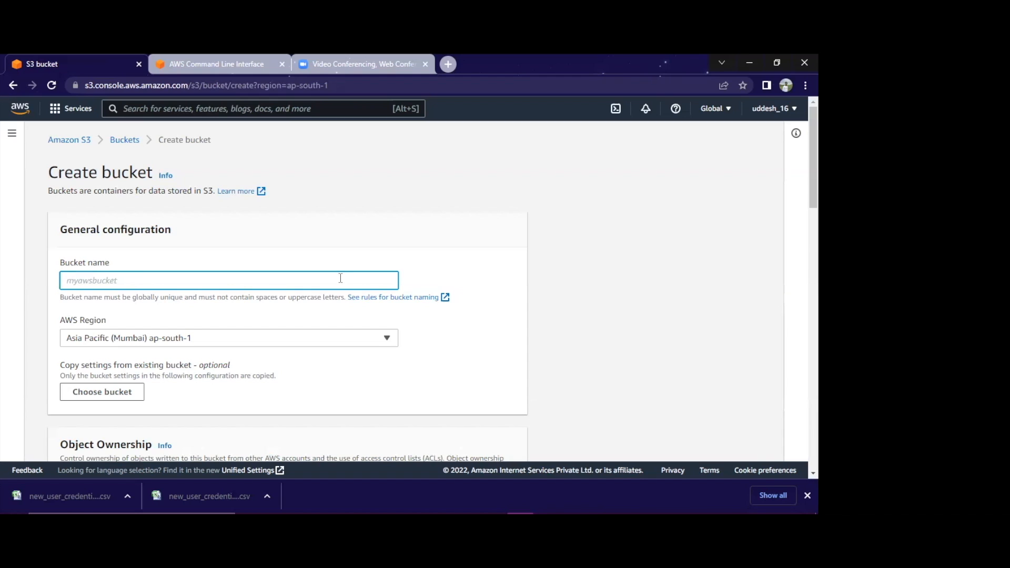
pyautogui.write('uddesh')
# Step: Set the bucket region to US East (N. Virginia) us-east-1
pyautogui.scroll(-2, 179, 291)
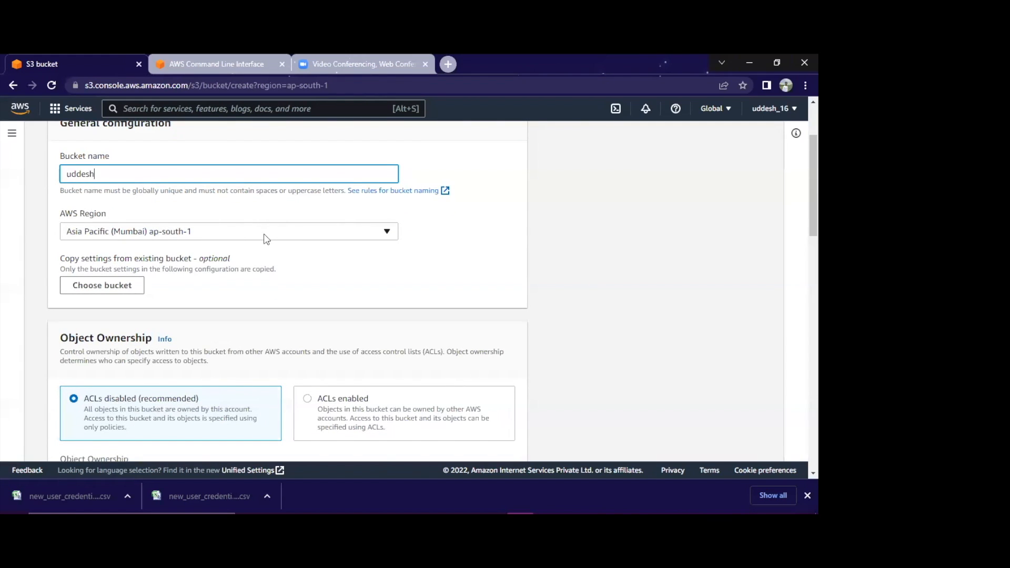
pyautogui.click(266, 238)
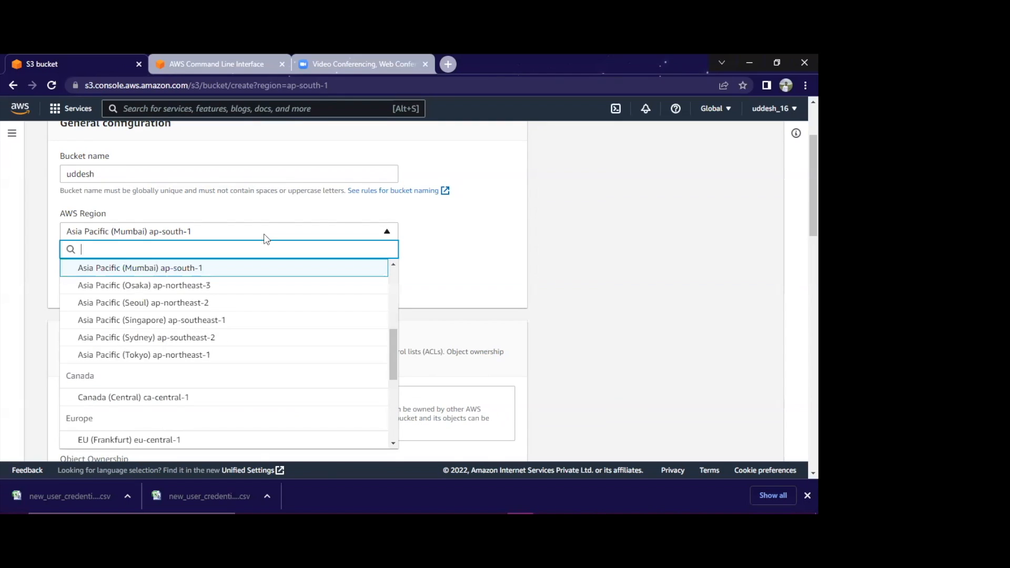
pyautogui.scroll(-1, 202, 353)
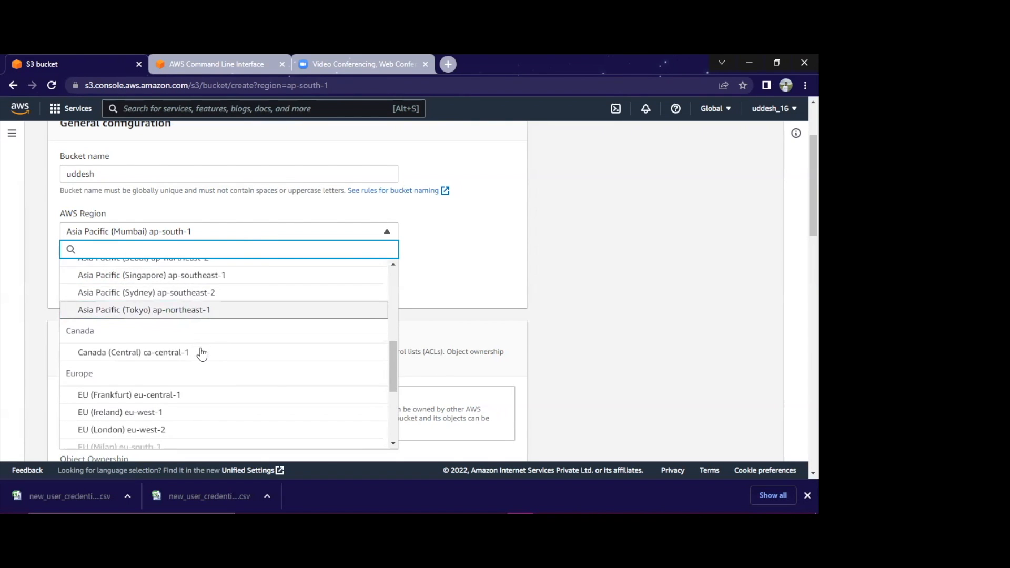
pyautogui.scroll(-5, 202, 354)
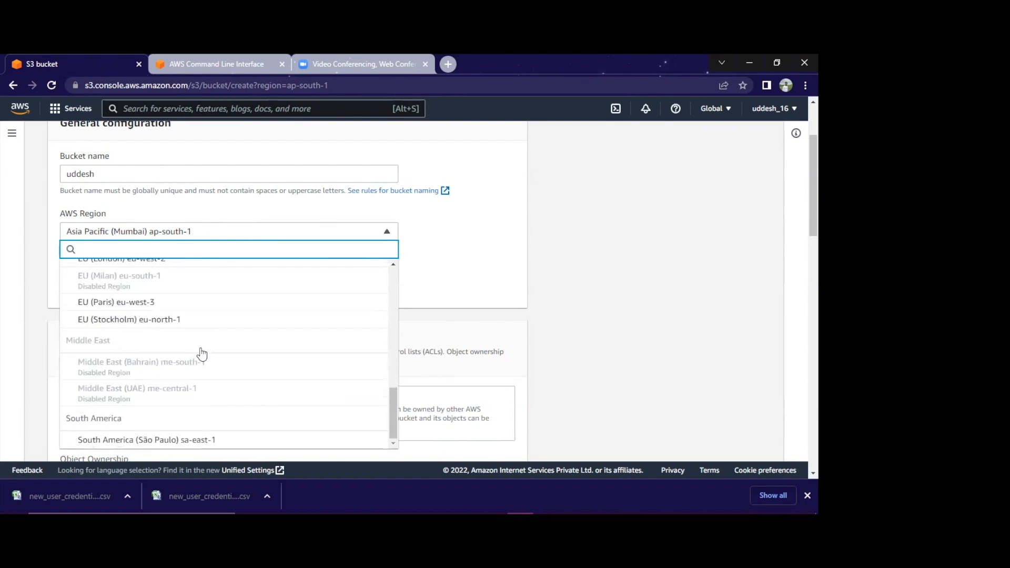
pyautogui.scroll(-1, 201, 351)
pyautogui.scroll(4, 205, 354)
pyautogui.scroll(1, 327, 383)
pyautogui.scroll(5, 326, 383)
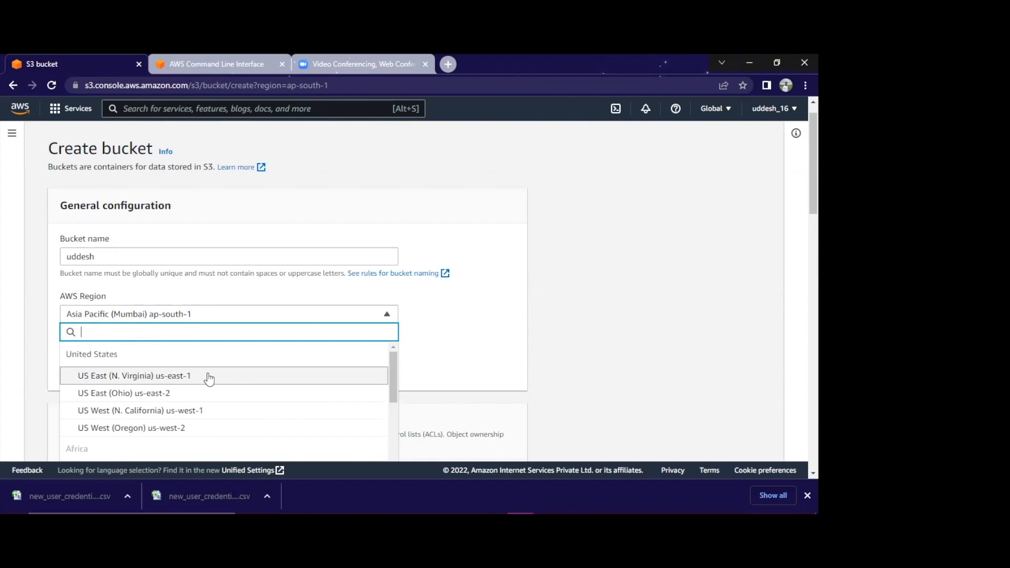
pyautogui.click(210, 377)
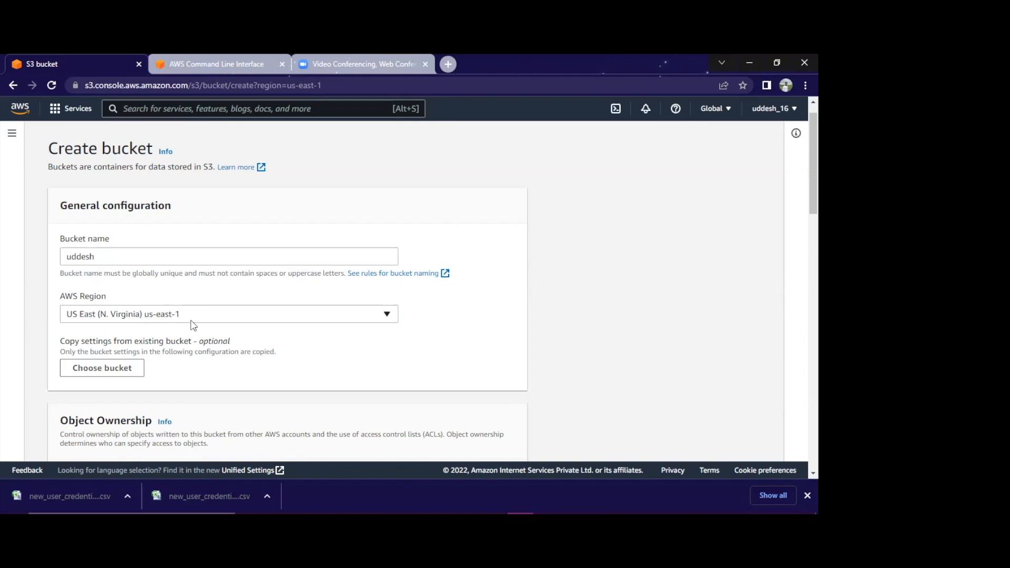
pyautogui.click(229, 318)
pyautogui.scroll(-5, 211, 252)
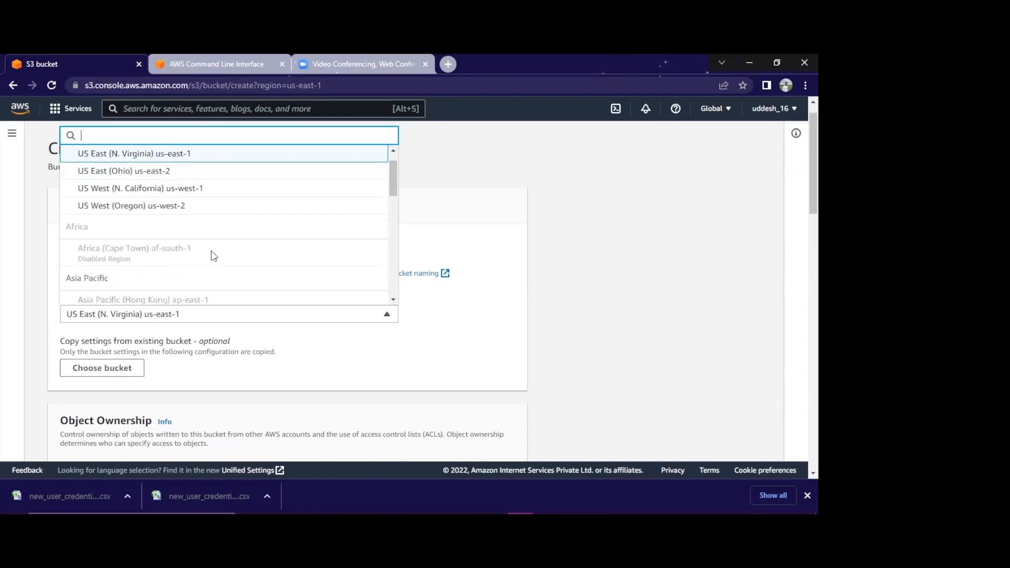
pyautogui.scroll(-3, 211, 252)
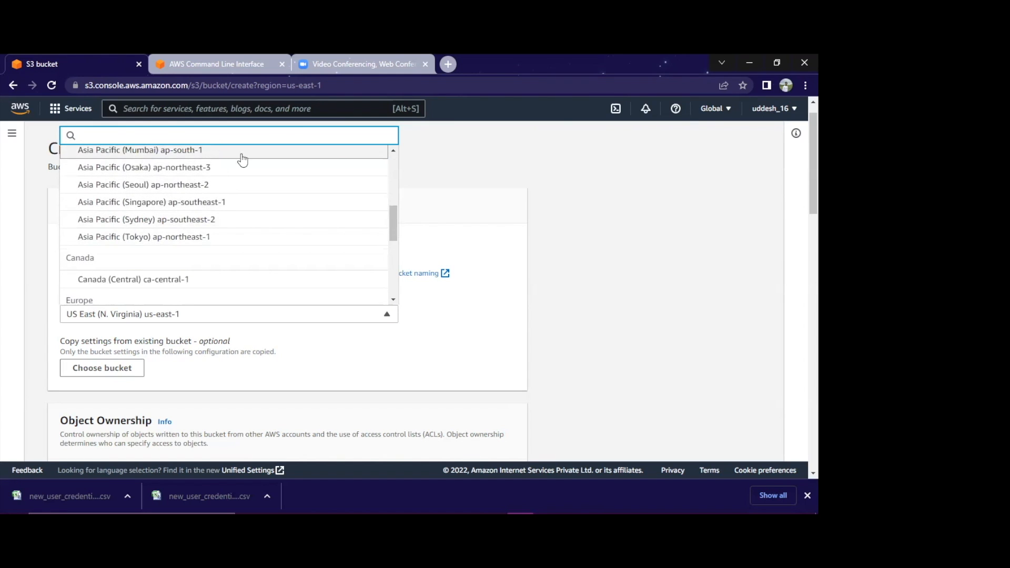
pyautogui.click(577, 203)
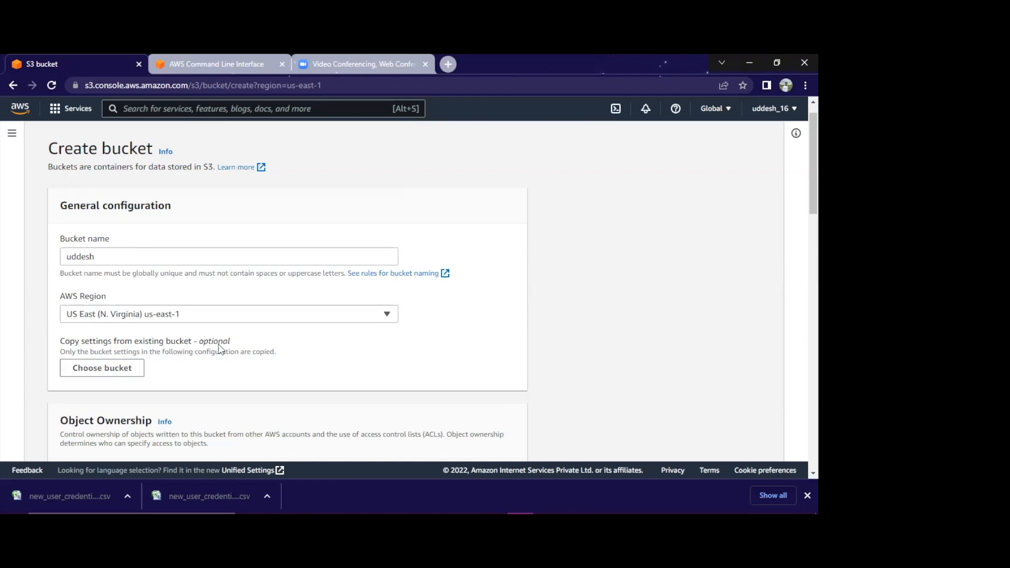
# Step: Leave the remaining bucket settings at their defaults and create the bucket
pyautogui.scroll(-2, 221, 349)
pyautogui.scroll(-1, 221, 349)
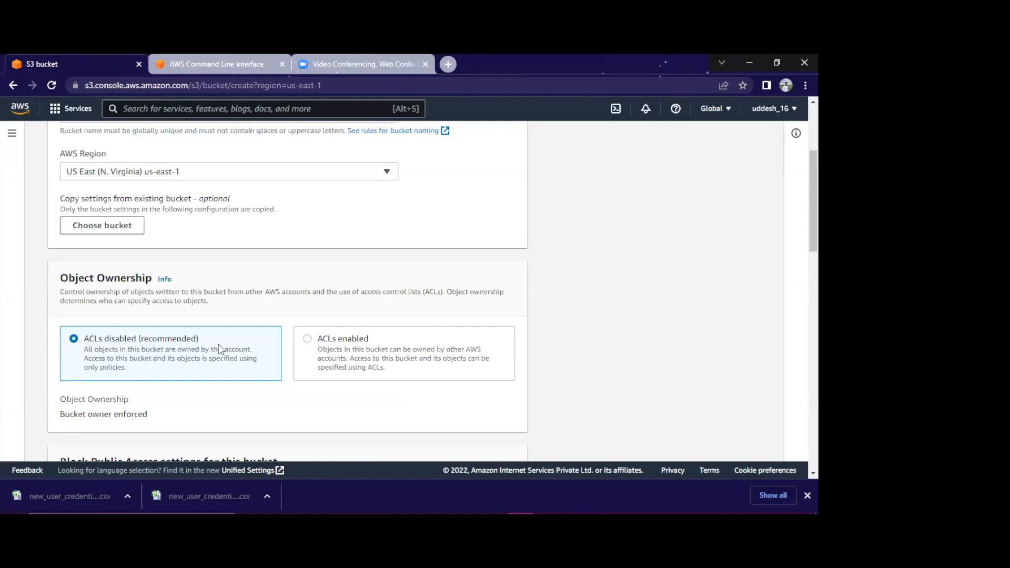
pyautogui.scroll(-1, 220, 349)
pyautogui.scroll(-1, 220, 349)
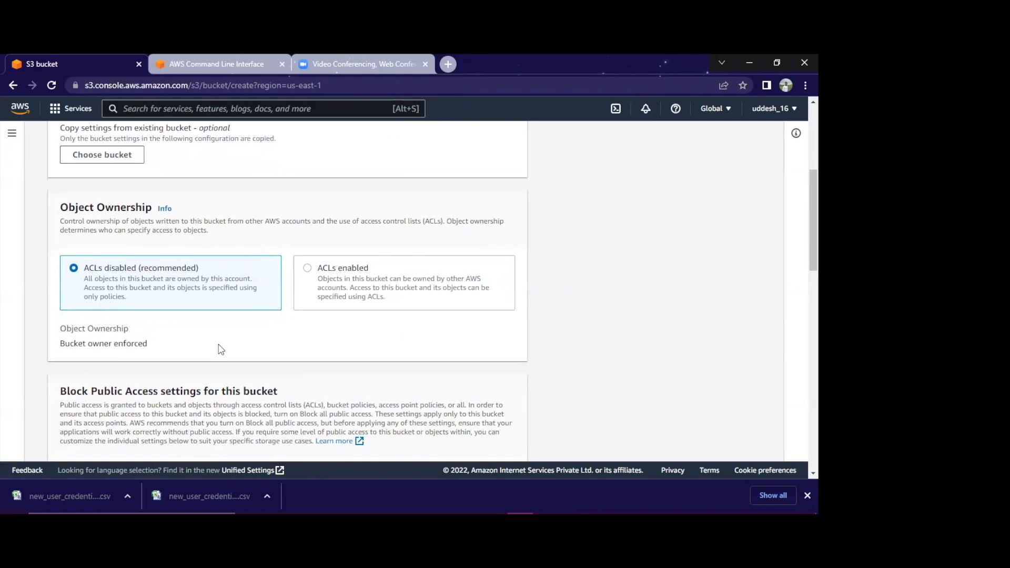
pyautogui.scroll(-6, 302, 339)
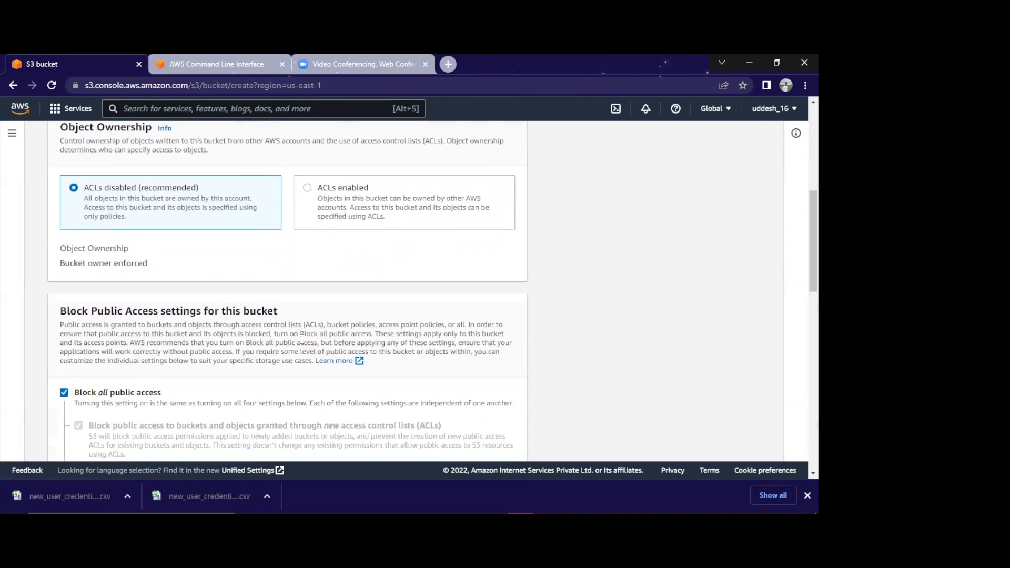
pyautogui.scroll(-6, 302, 339)
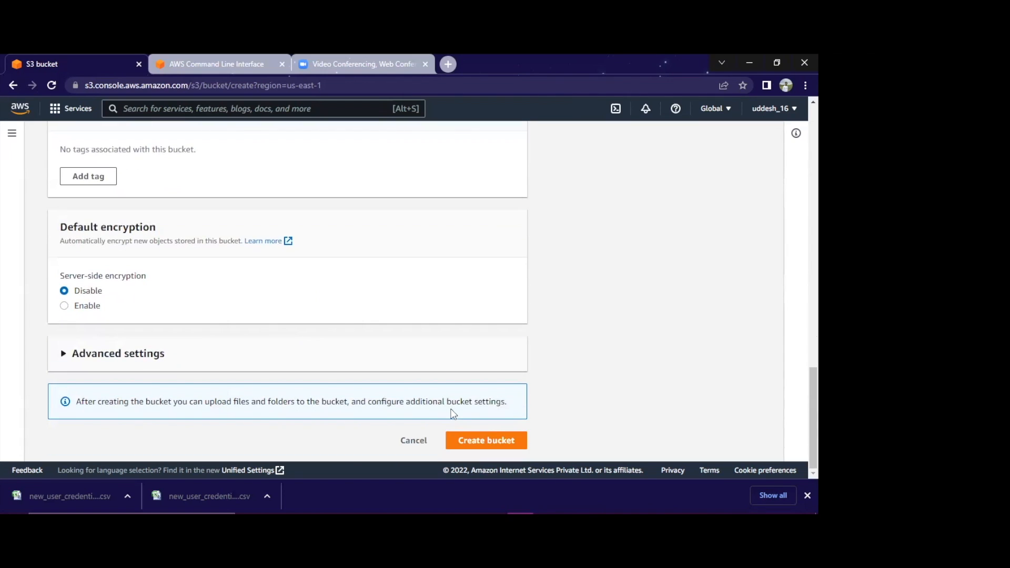
pyautogui.click(464, 437)
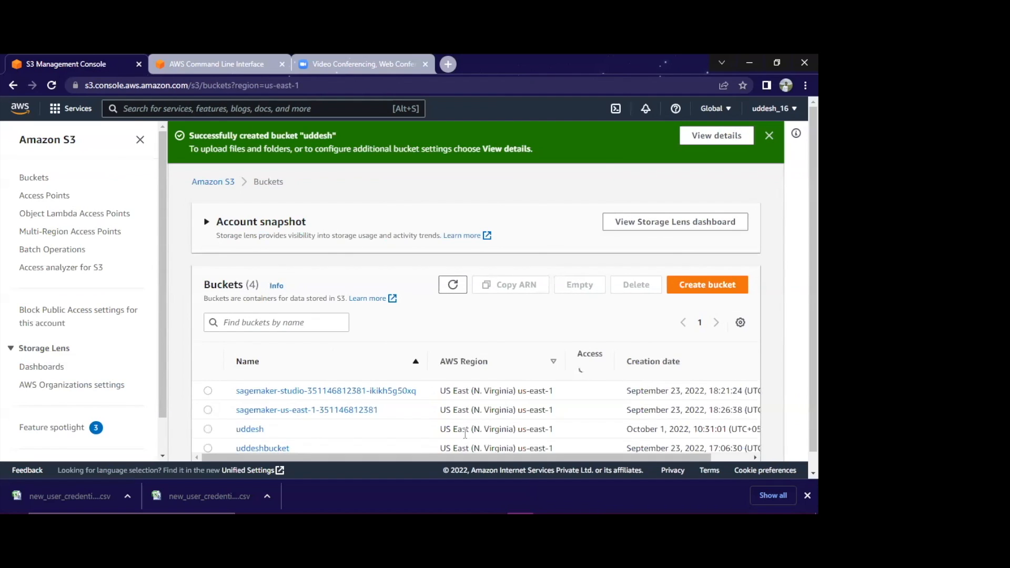
# Step: Confirm the uddesh bucket in the list, then switch to the AWS Command Line Interface tab
pyautogui.scroll(-2, 465, 434)
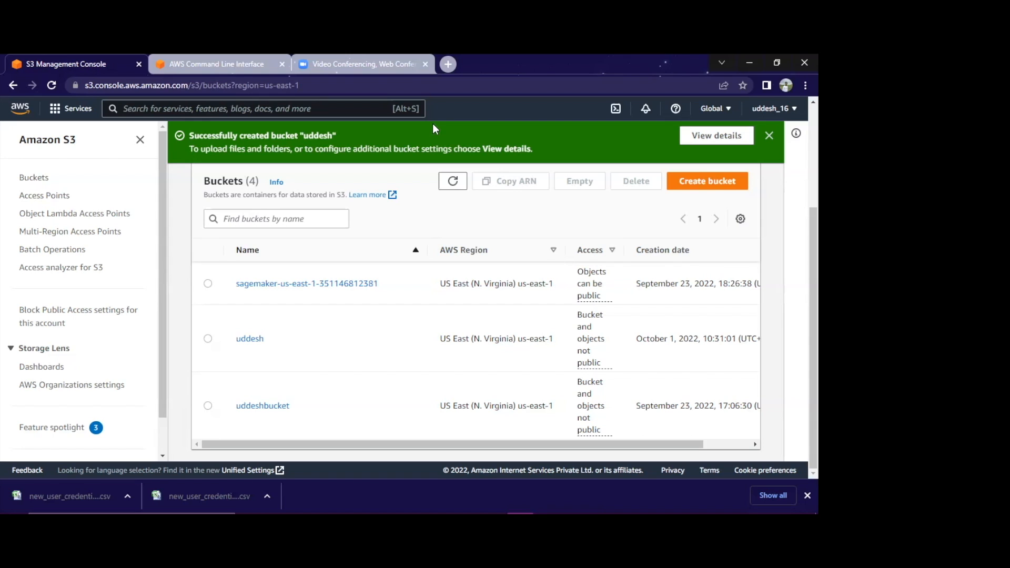
pyautogui.hotkey('ctrl', 'Tab')
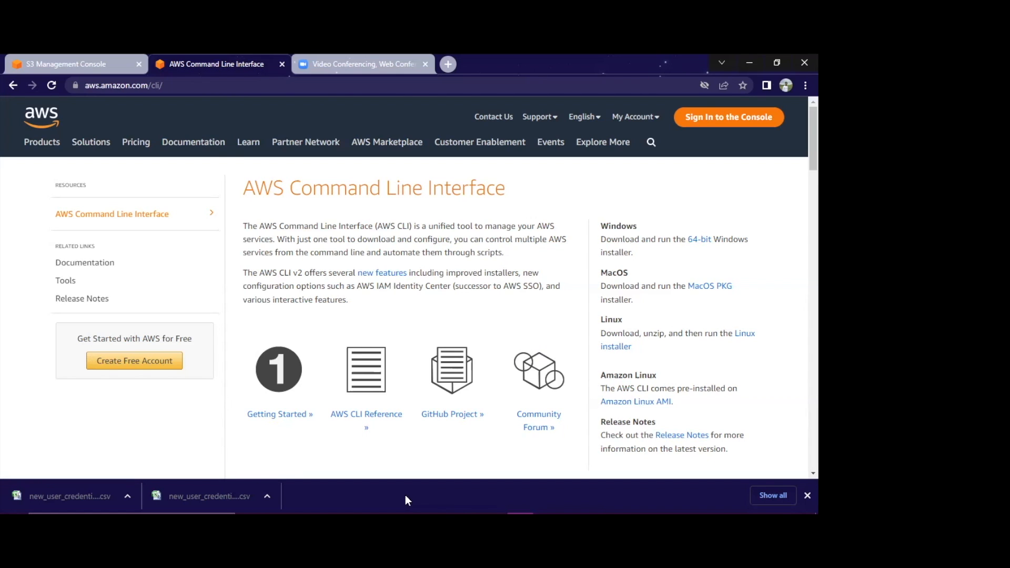
# Step: Open a Command Prompt with cmd from the Run dialog
pyautogui.moveTo(405, 500)
pyautogui.press('super+r')
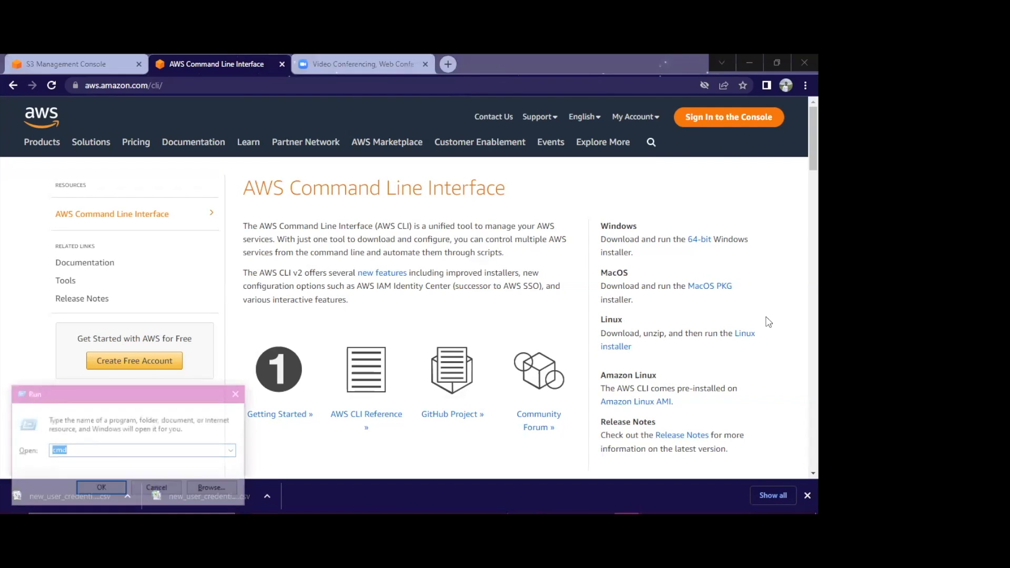
pyautogui.press('Return')
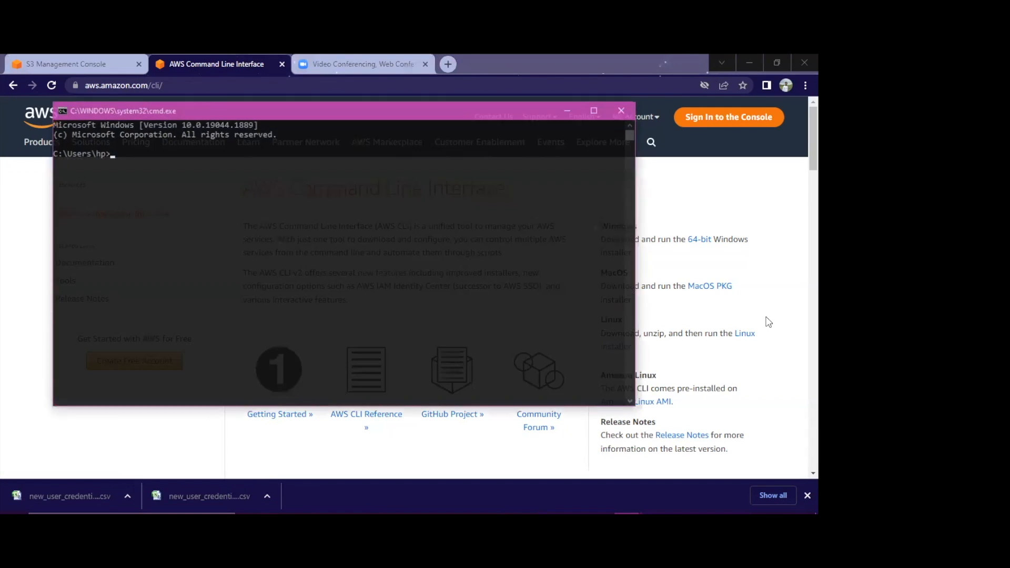
# Step: Run aws with no arguments to confirm the CLI prints its usage help
pyautogui.write('aws')
pyautogui.press('Return')
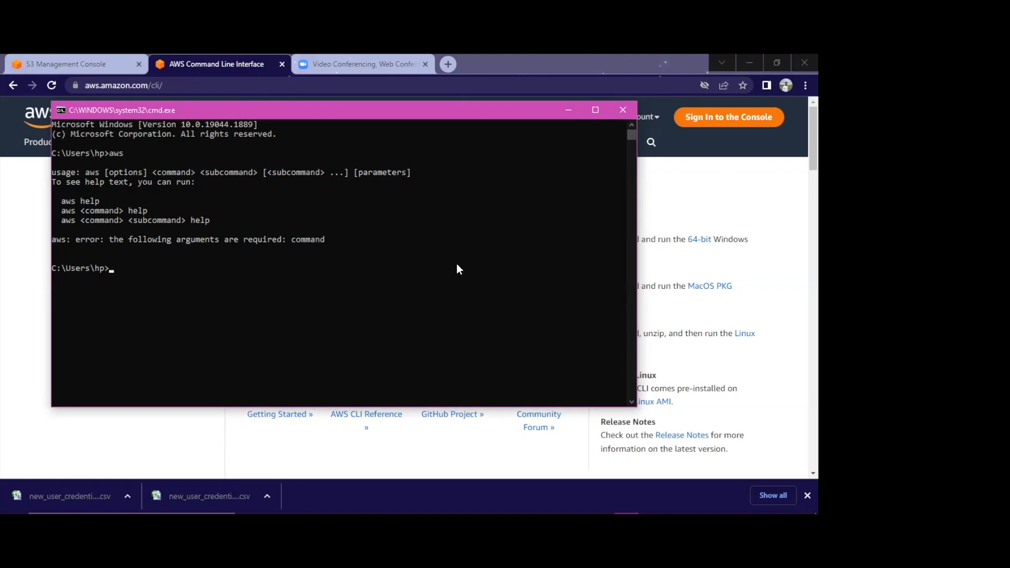
pyautogui.keyDown('ctrl'); pyautogui.scroll(3, 457, 263); pyautogui.keyUp('ctrl')
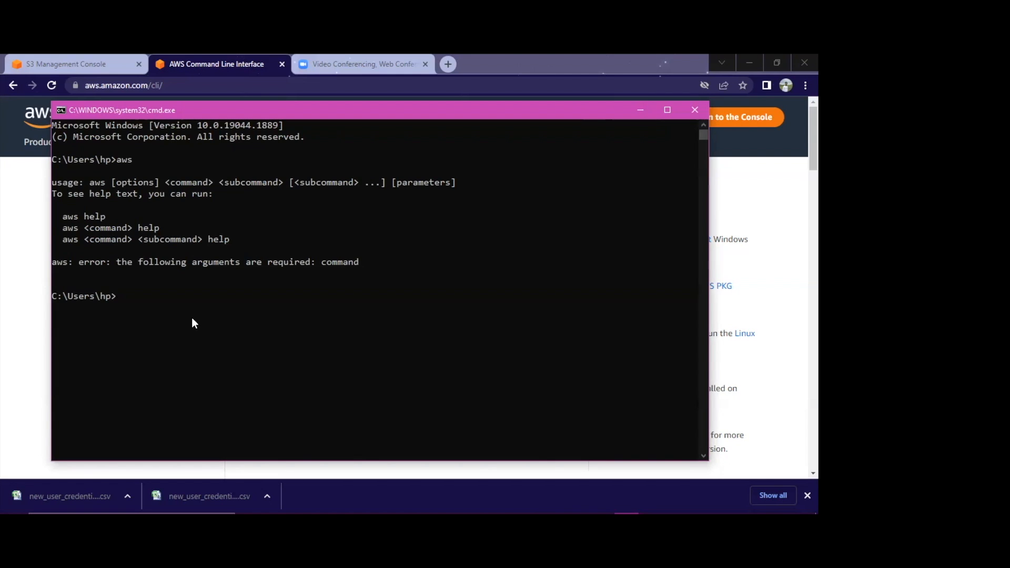
pyautogui.moveTo(450, 495)
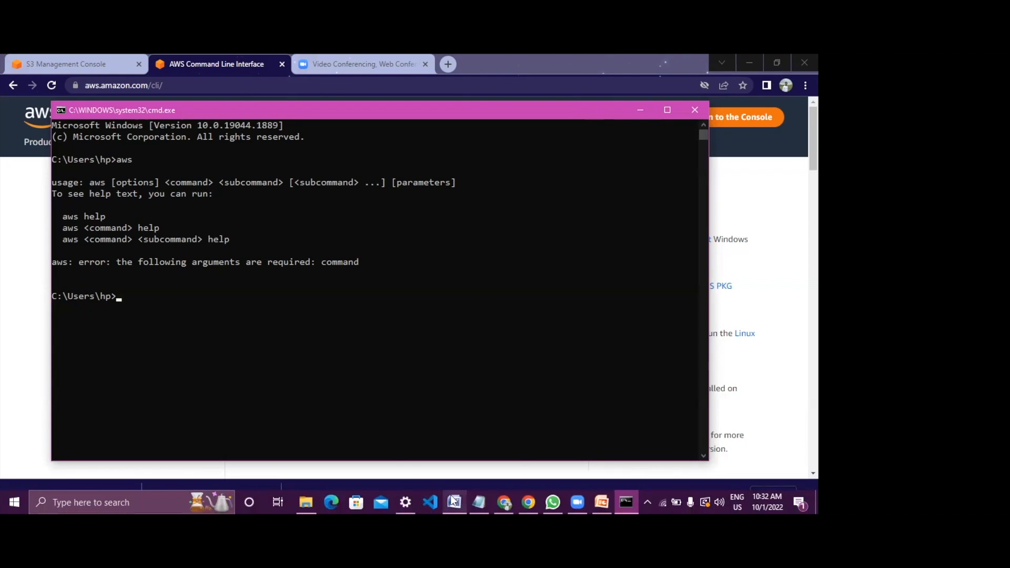
pyautogui.moveTo(601, 501)
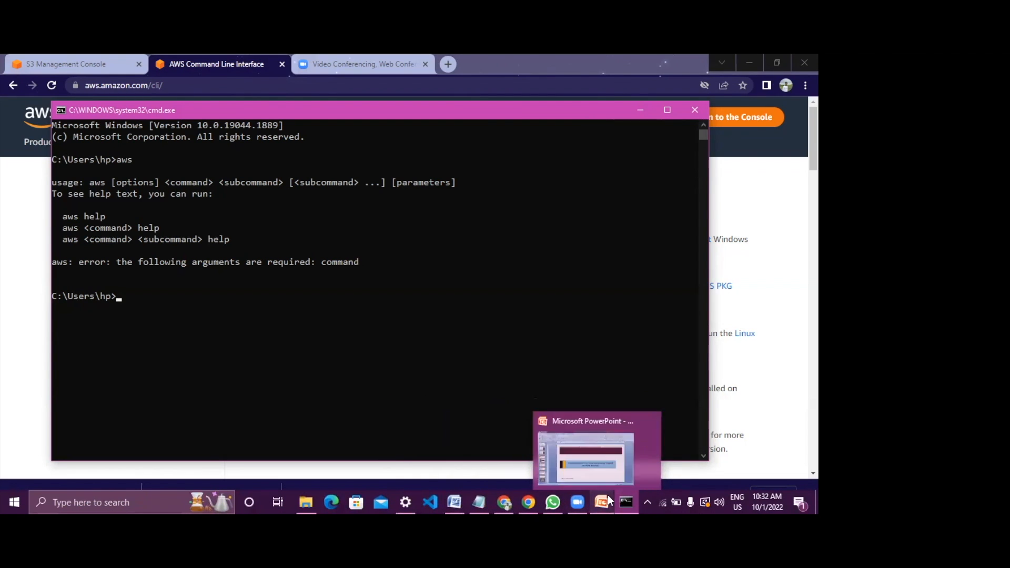
# Step: Copy the configure command from Notepad and run 'aws configure --profile user3' in Command Prompt
pyautogui.click(479, 502)
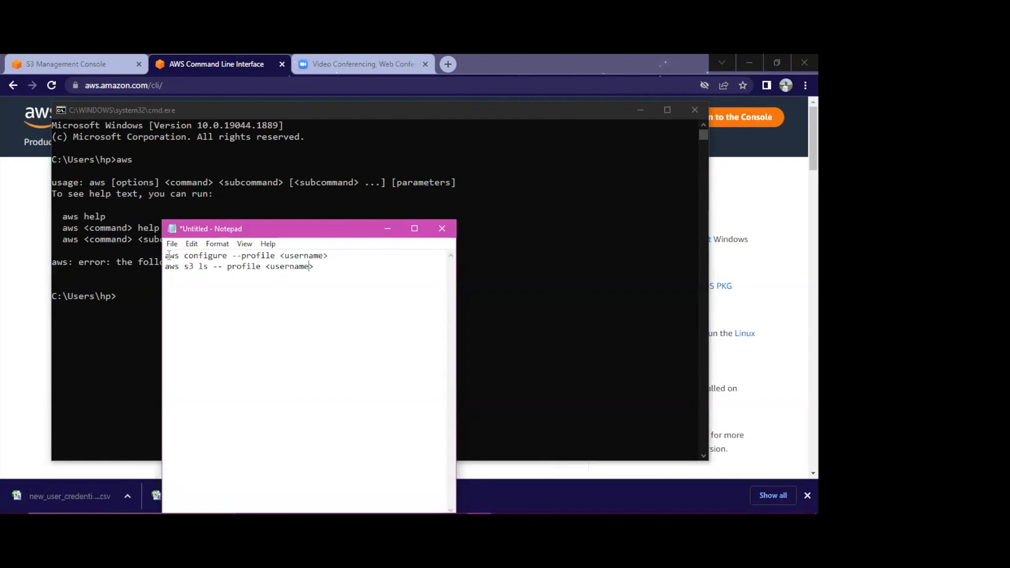
pyautogui.moveTo(167, 256); pyautogui.dragTo(329, 256)
pyautogui.hotkey('ctrl', 'c')
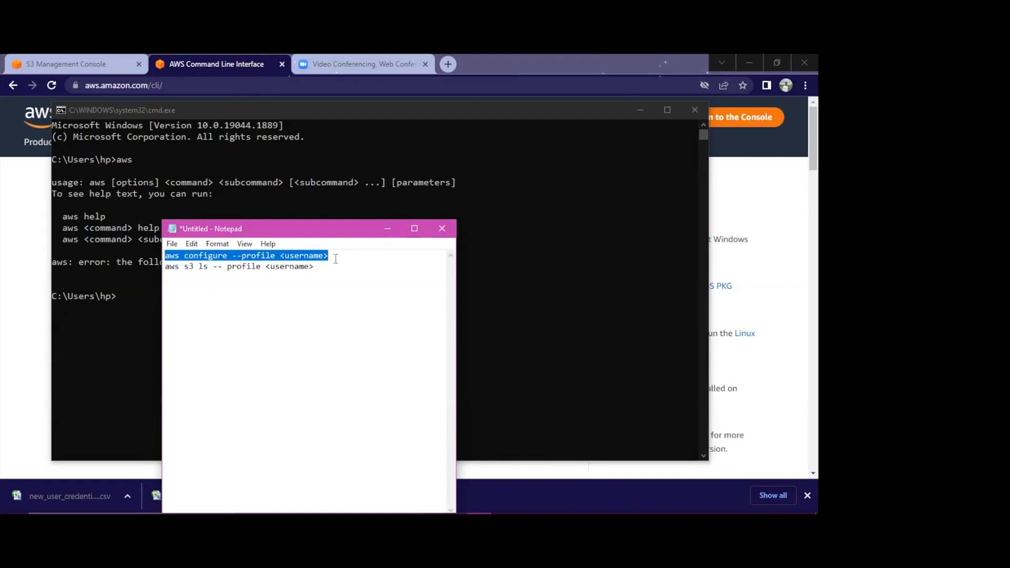
pyautogui.click(578, 296)
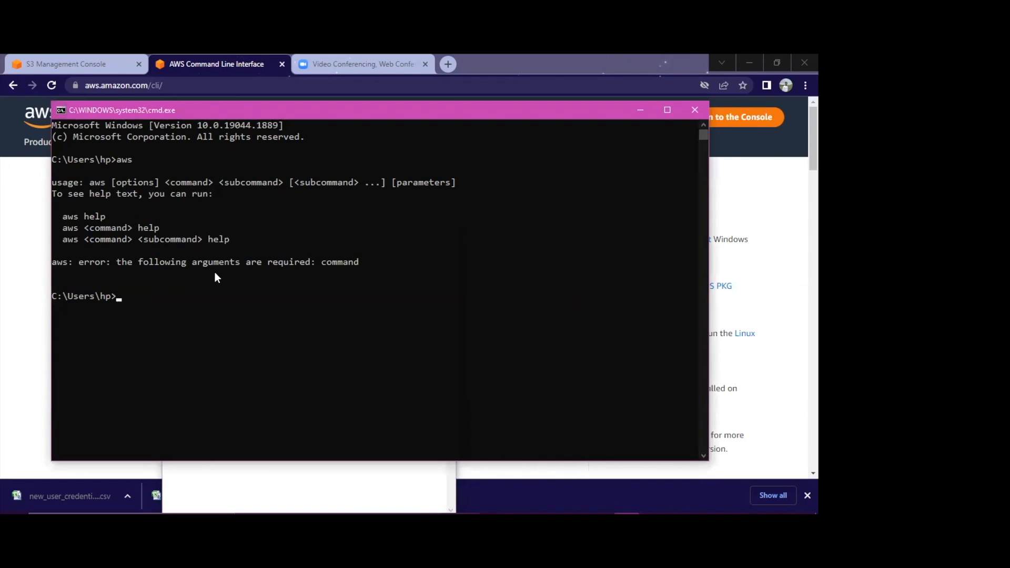
pyautogui.hotkey('ctrl', 'v')
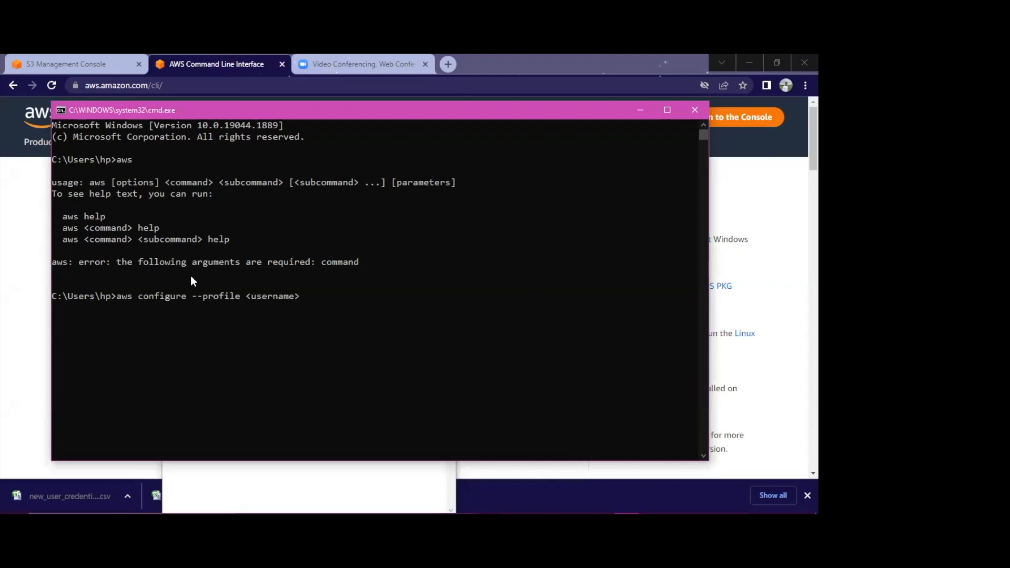
pyautogui.press('BackSpace')
pyautogui.press('BackSpace')
pyautogui.press('BackSpace')
pyautogui.press('BackSpace')
pyautogui.press('BackSpace')
pyautogui.press('BackSpace')
pyautogui.press('BackSpace')
pyautogui.press('BackSpace')
pyautogui.press('BackSpace')
pyautogui.press('BackSpace')
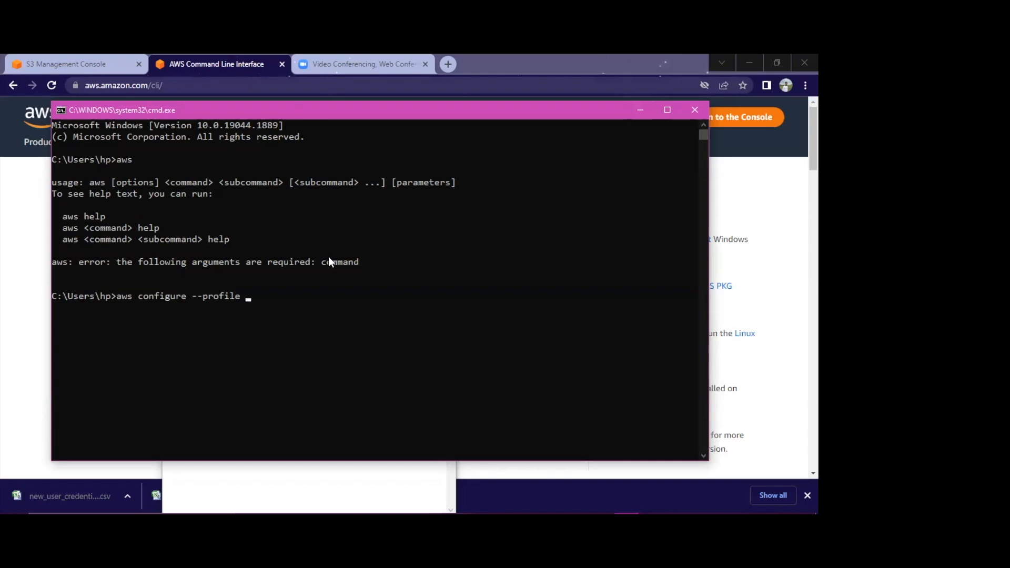
pyautogui.write('user3')
pyautogui.press('Return')
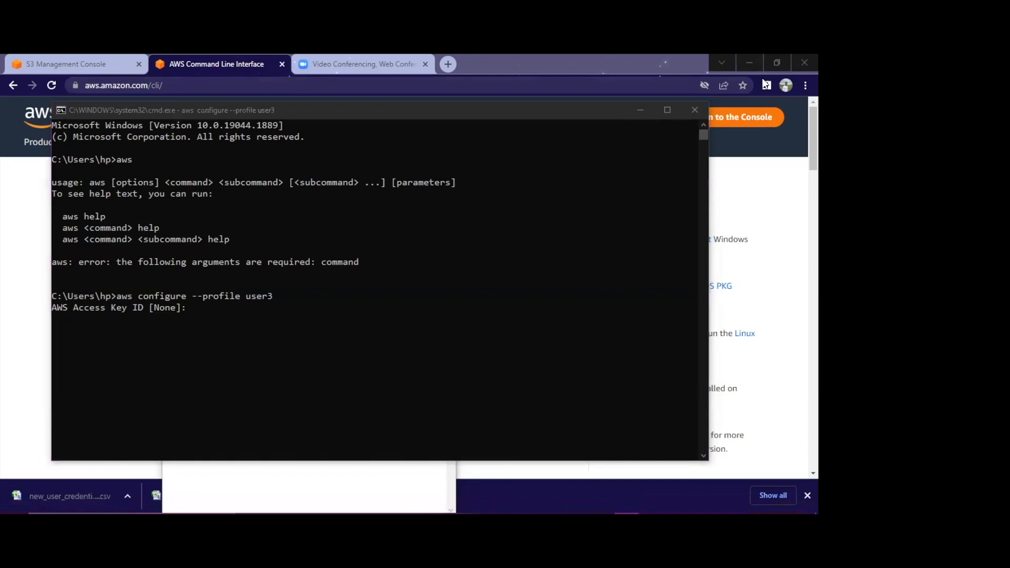
pyautogui.click(750, 63)
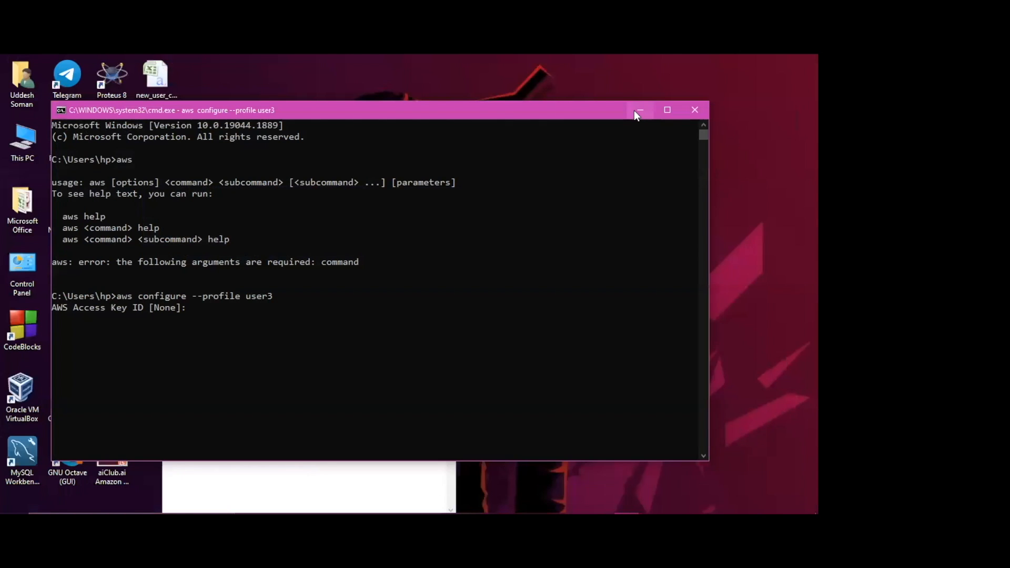
# Step: Enter user3's access key from the new_user_credentials (1) spreadsheet at the Access Key ID prompt
pyautogui.click(639, 110)
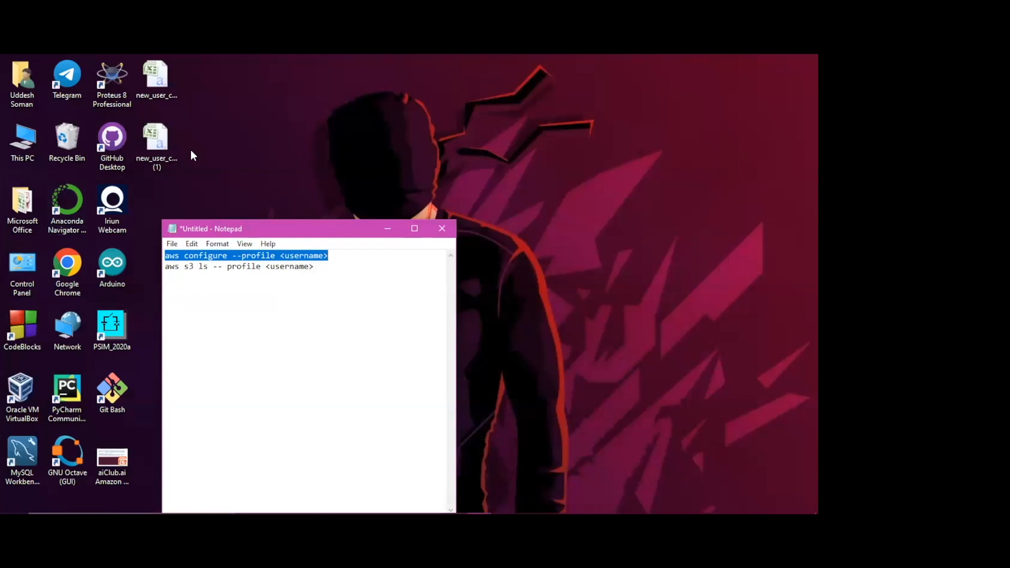
pyautogui.doubleClick(172, 143)
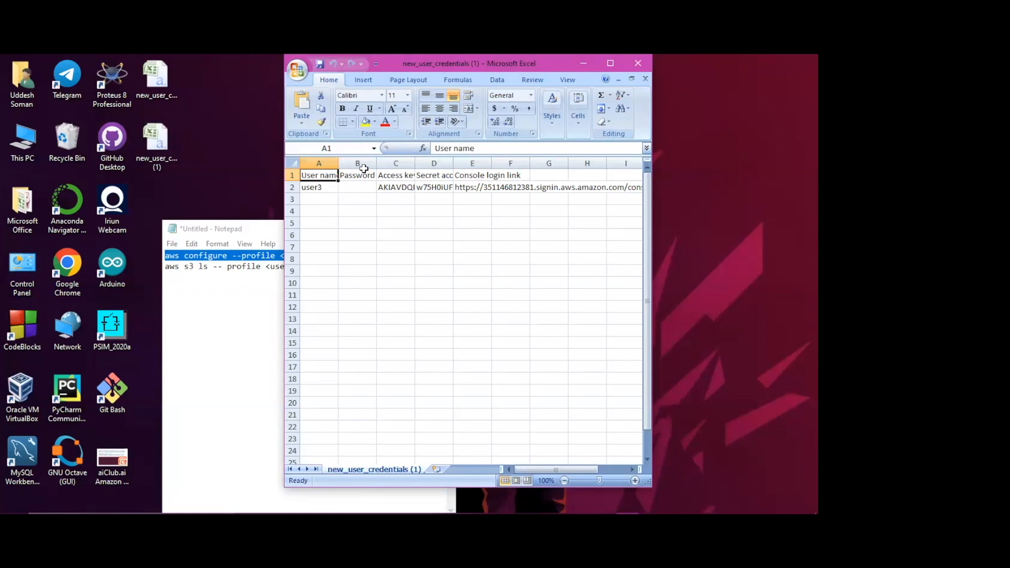
pyautogui.click(351, 190)
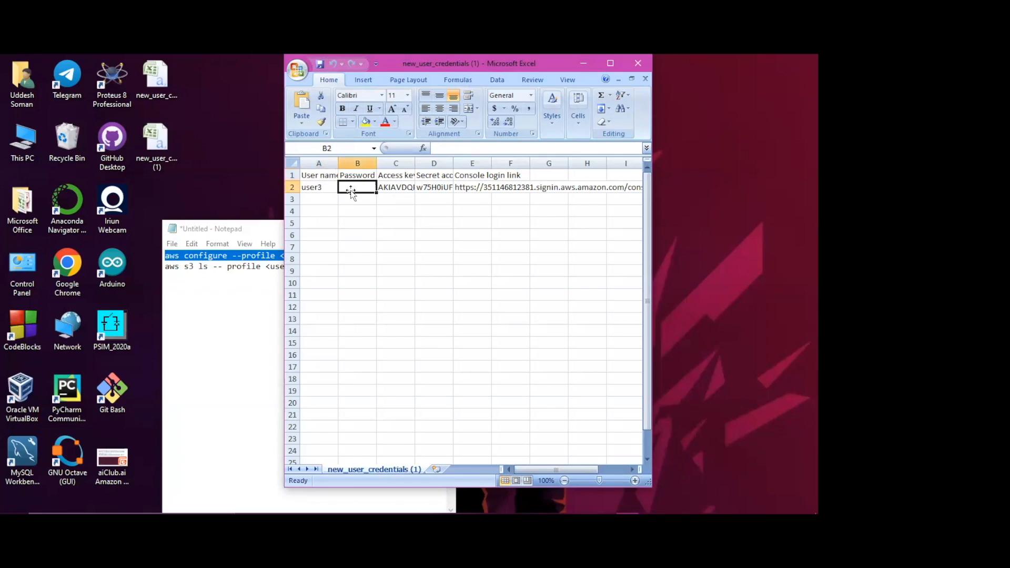
pyautogui.click(394, 186)
pyautogui.moveTo(535, 149); pyautogui.dragTo(437, 149)
pyautogui.hotkey('ctrl', 'c')
pyautogui.moveTo(507, 494)
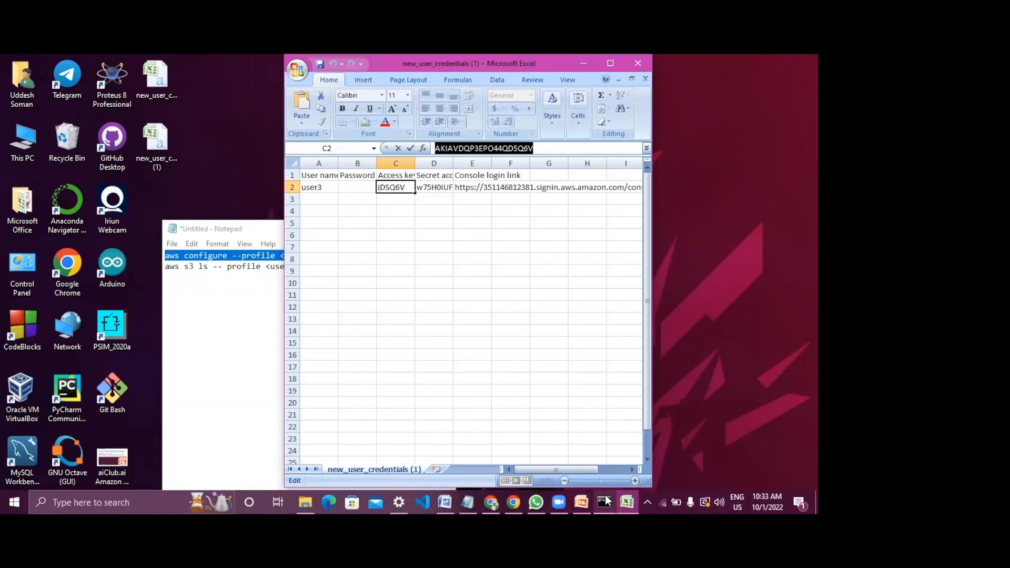
pyautogui.click(605, 501)
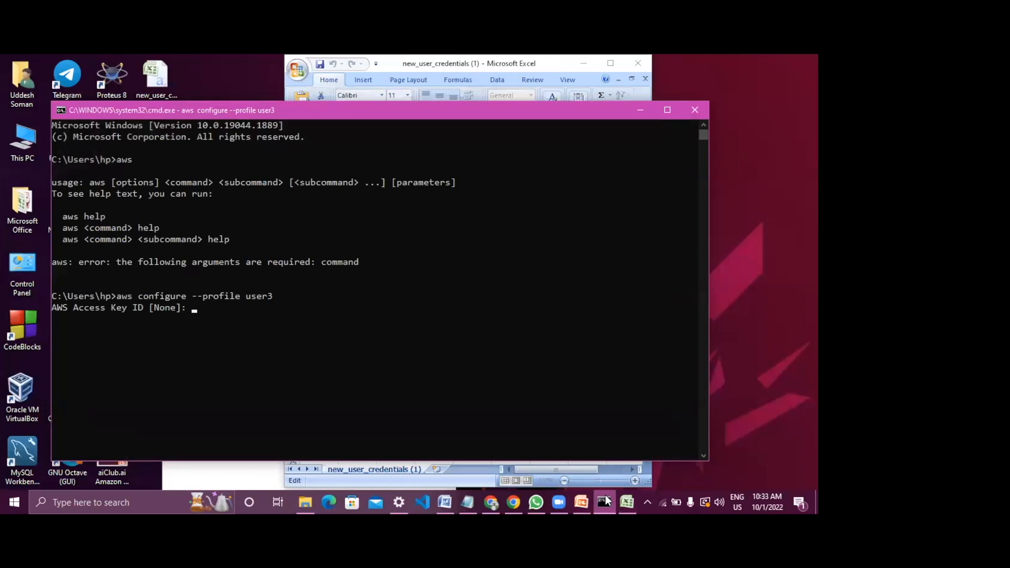
pyautogui.hotkey('ctrl', 'v')
pyautogui.press('Return')
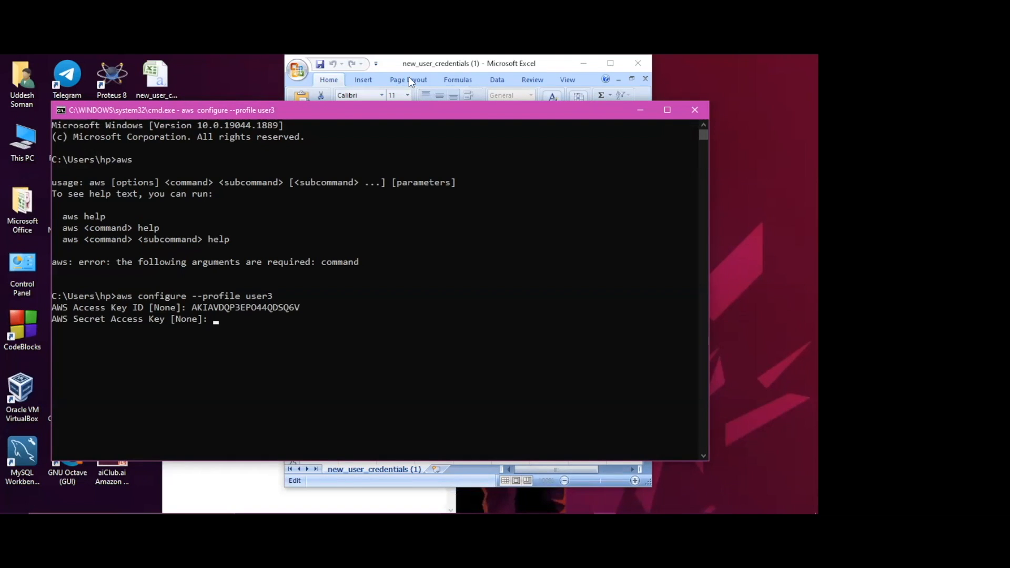
# Step: Paste the secret access key, keep region us-east-1, and leave the output format default
pyautogui.click(396, 75)
pyautogui.click(428, 193)
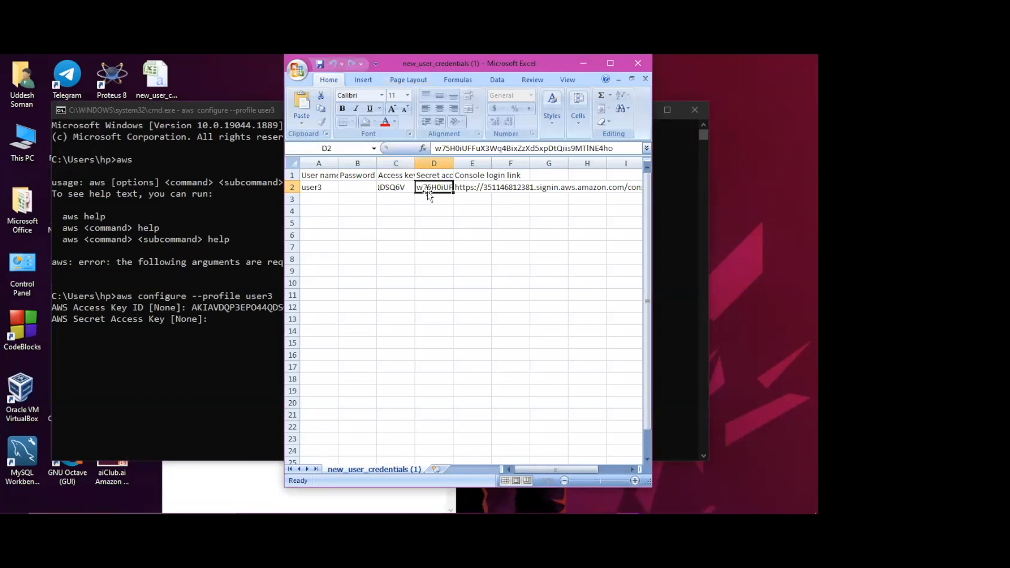
pyautogui.click(606, 147)
pyautogui.moveTo(606, 148); pyautogui.dragTo(435, 147)
pyautogui.press('super+c')
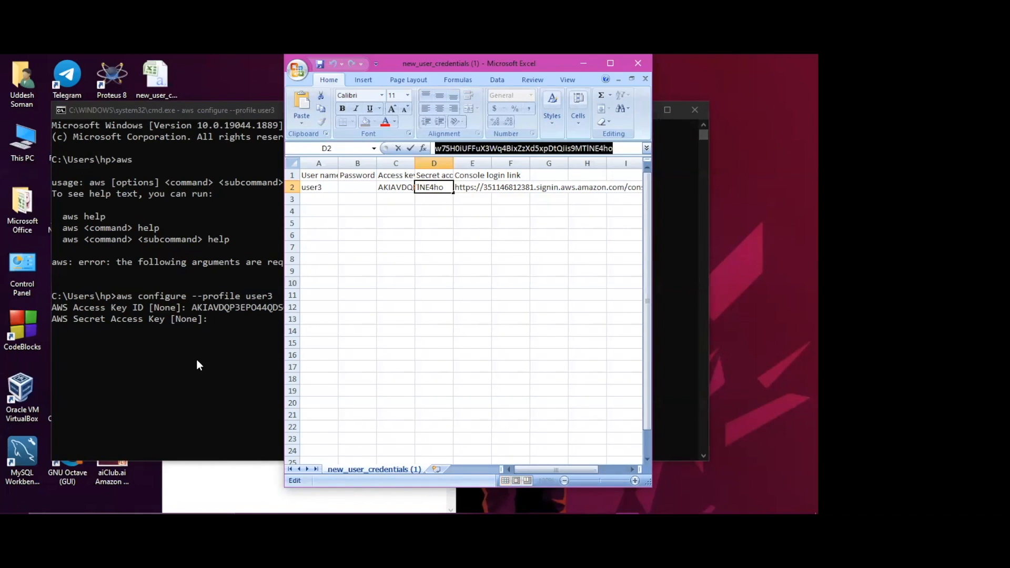
pyautogui.click(197, 360)
pyautogui.click(217, 320)
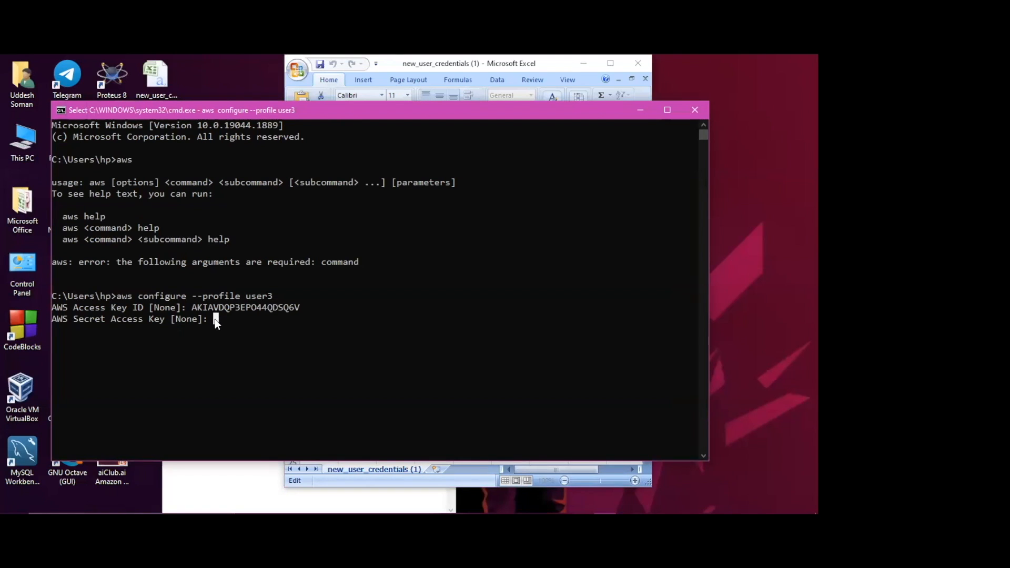
pyautogui.rightClick(214, 319)
pyautogui.rightClick(215, 319)
pyautogui.press('Return')
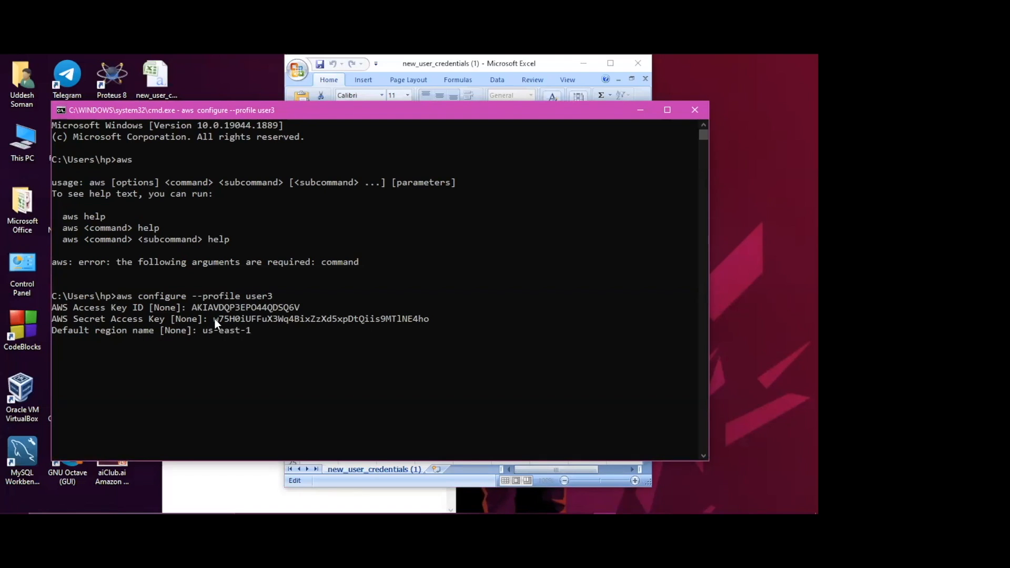
pyautogui.press('Return')
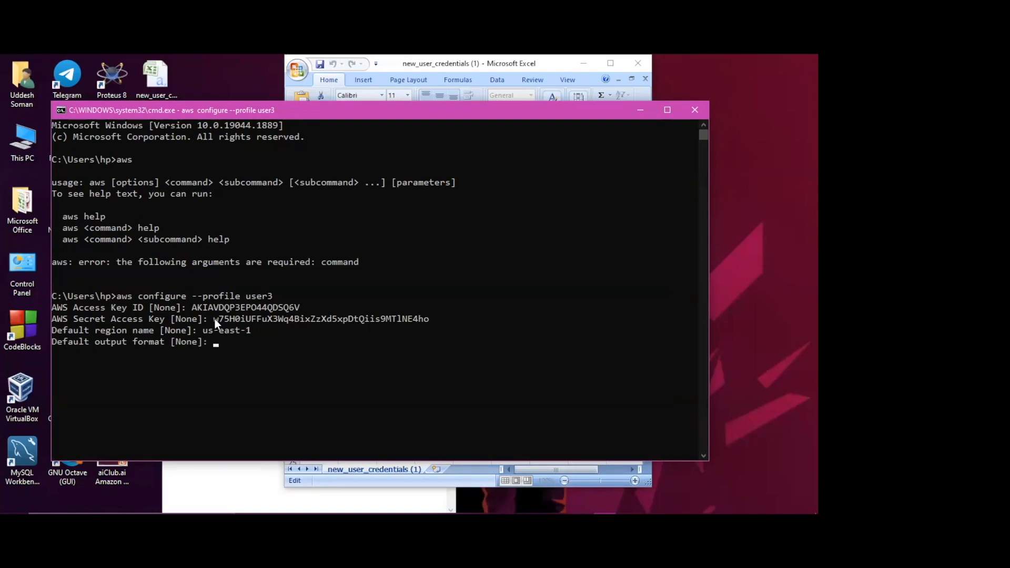
pyautogui.press('Return')
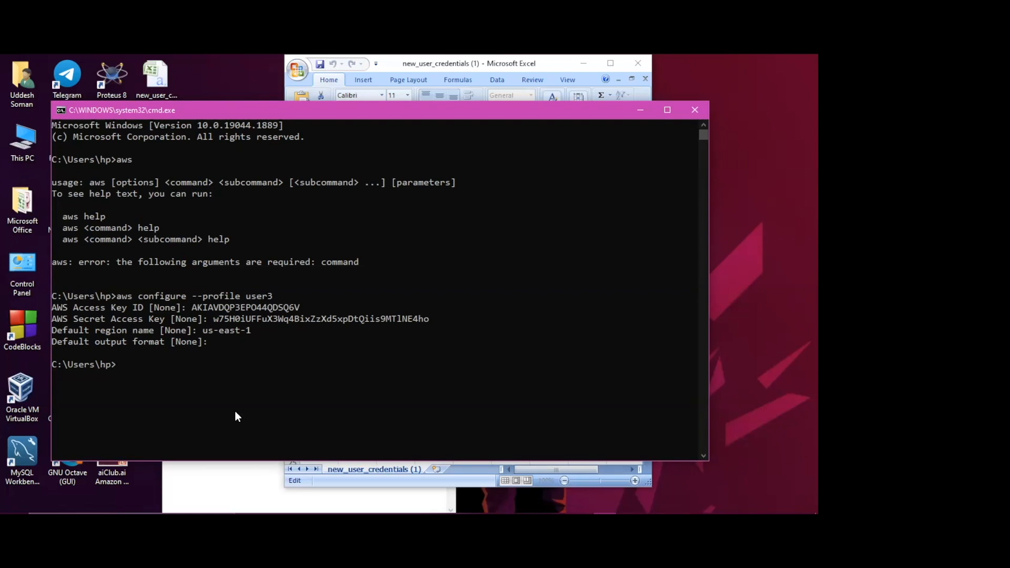
pyautogui.hotkey('alt', 'Tab')
pyautogui.moveTo(165, 266); pyautogui.dragTo(342, 271)
pyautogui.hotkey('ctrl', 'c')
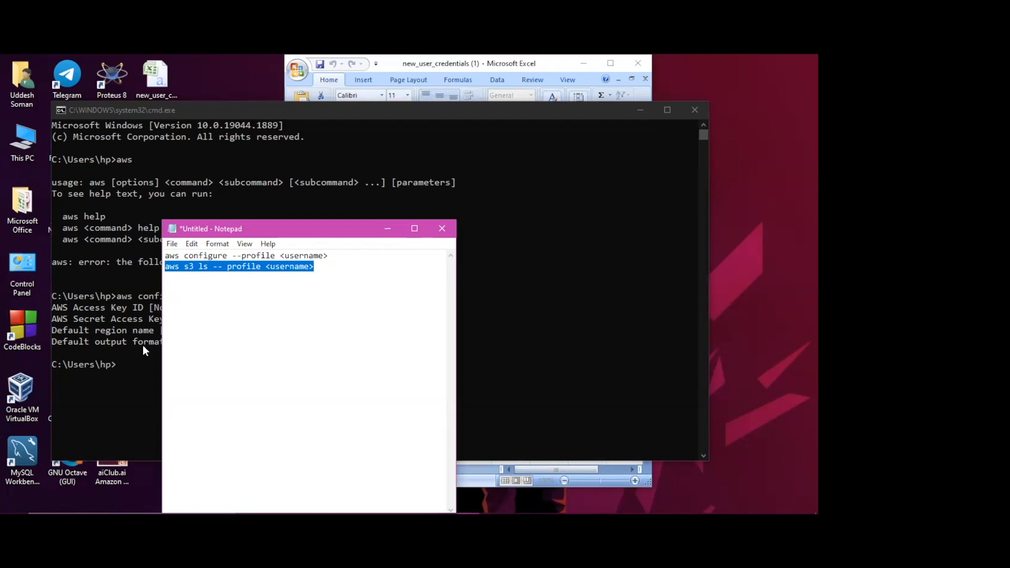
# Step: Run the S3 listing command for profile user3 from the Notepad template
pyautogui.click(137, 367)
pyautogui.click(135, 367)
pyautogui.hotkey('ctrl', 'v')
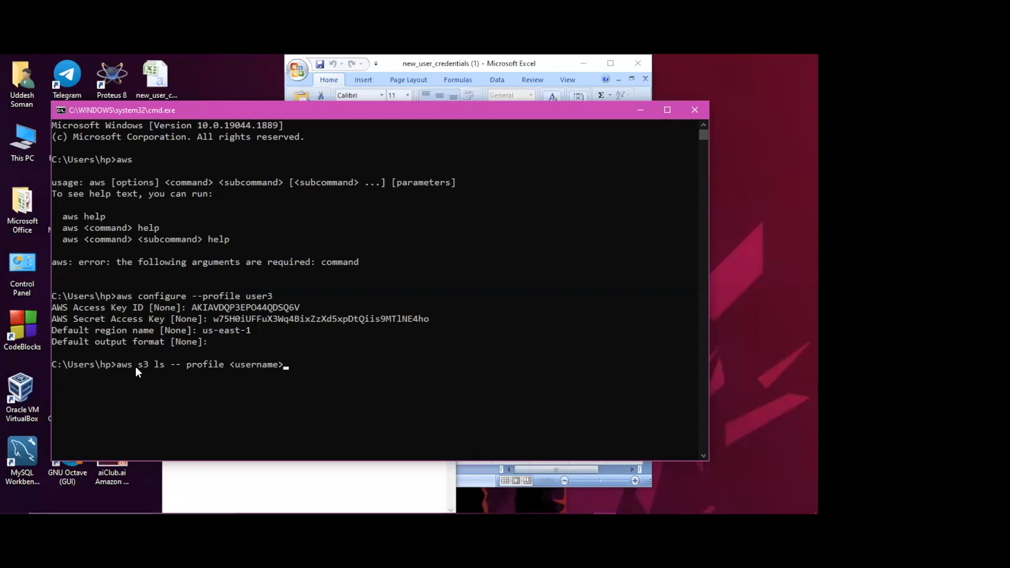
pyautogui.press('BackSpace')
pyautogui.press('BackSpace')
pyautogui.press('BackSpace')
pyautogui.press('BackSpace')
pyautogui.press('BackSpace')
pyautogui.press('BackSpace')
pyautogui.press('BackSpace')
pyautogui.press('BackSpace')
pyautogui.press('BackSpace')
pyautogui.write('user3')
pyautogui.press('Return')
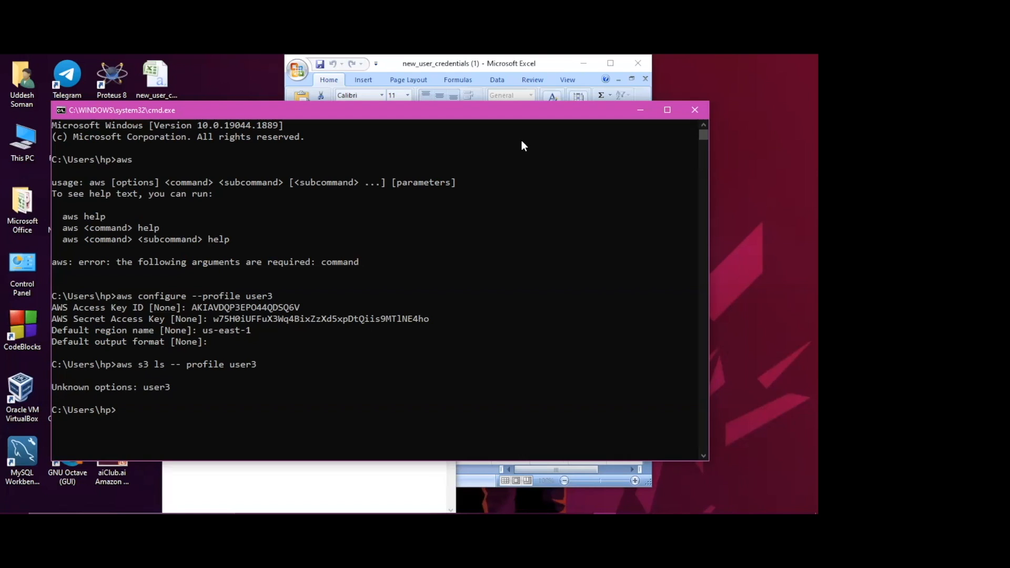
# Step: Minimize the console and notes, and close the credentials spreadsheet
pyautogui.click(640, 110)
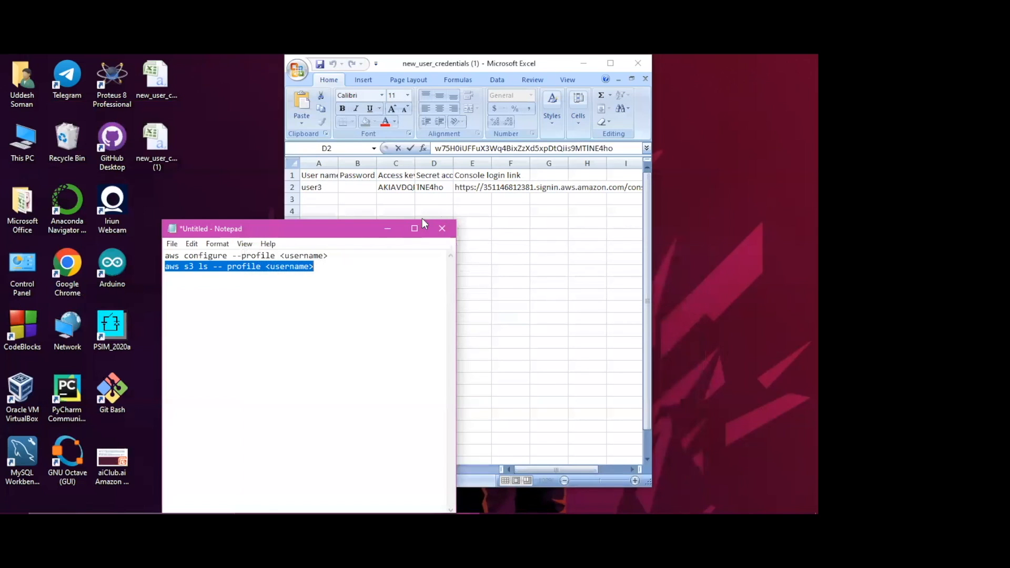
pyautogui.click(393, 229)
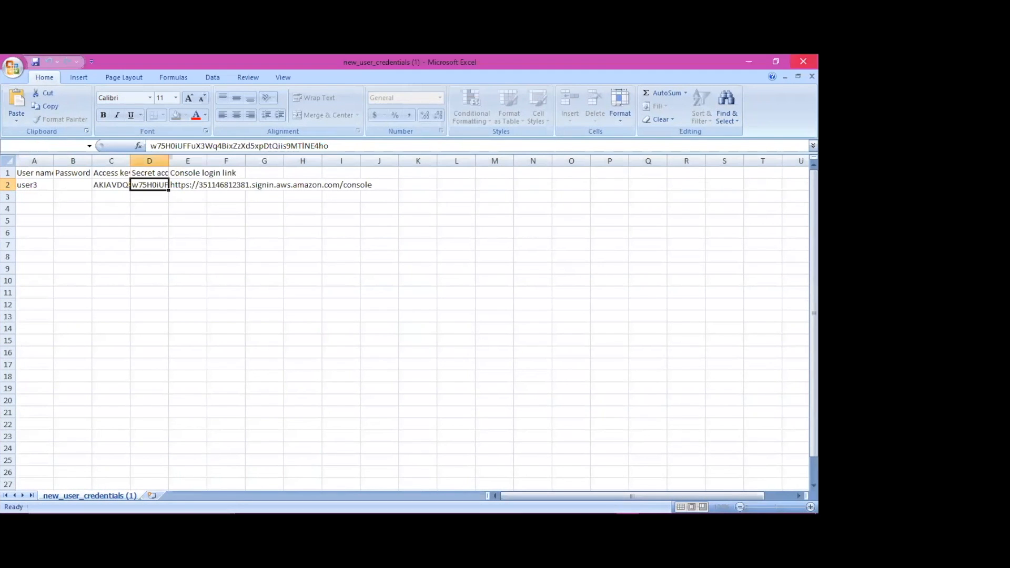
pyautogui.click(803, 62)
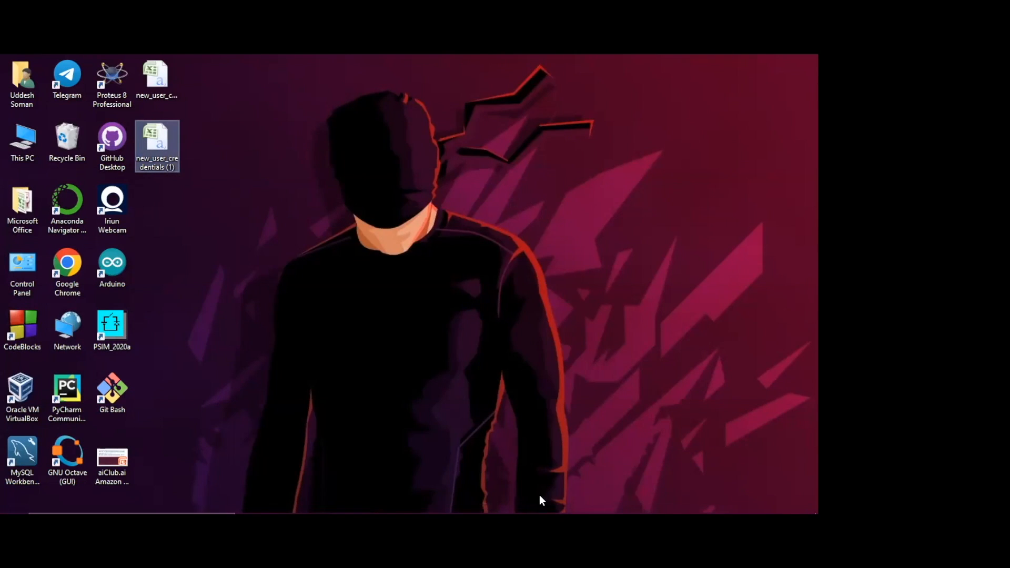
pyautogui.moveTo(513, 497)
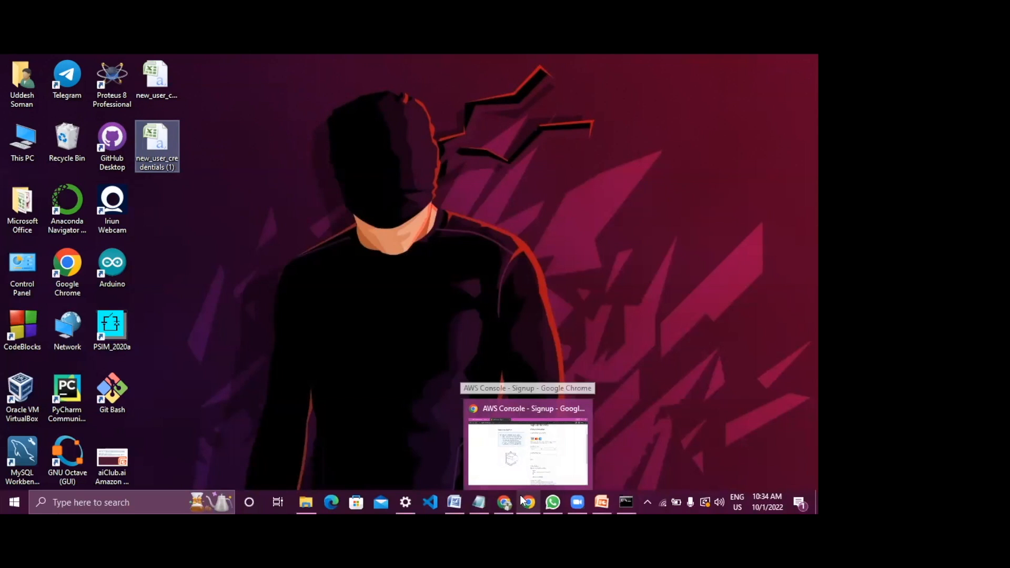
# Step: Restore Chrome, skim the AWS CLI page, and close its tab to return to the S3 buckets
pyautogui.click(508, 499)
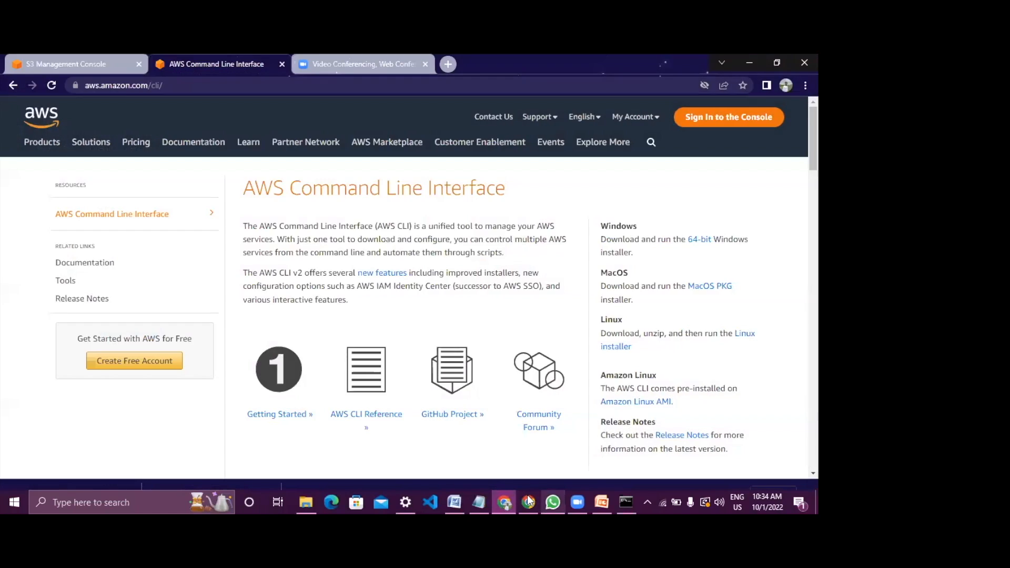
pyautogui.moveTo(528, 494)
pyautogui.scroll(-2, 553, 297)
pyautogui.scroll(-4, 554, 297)
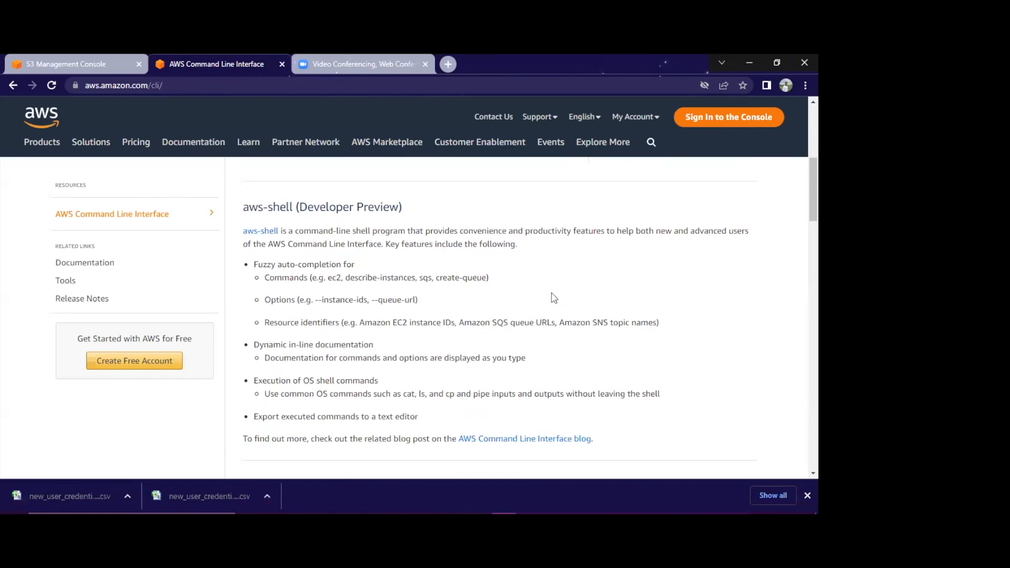
pyautogui.scroll(3, 554, 297)
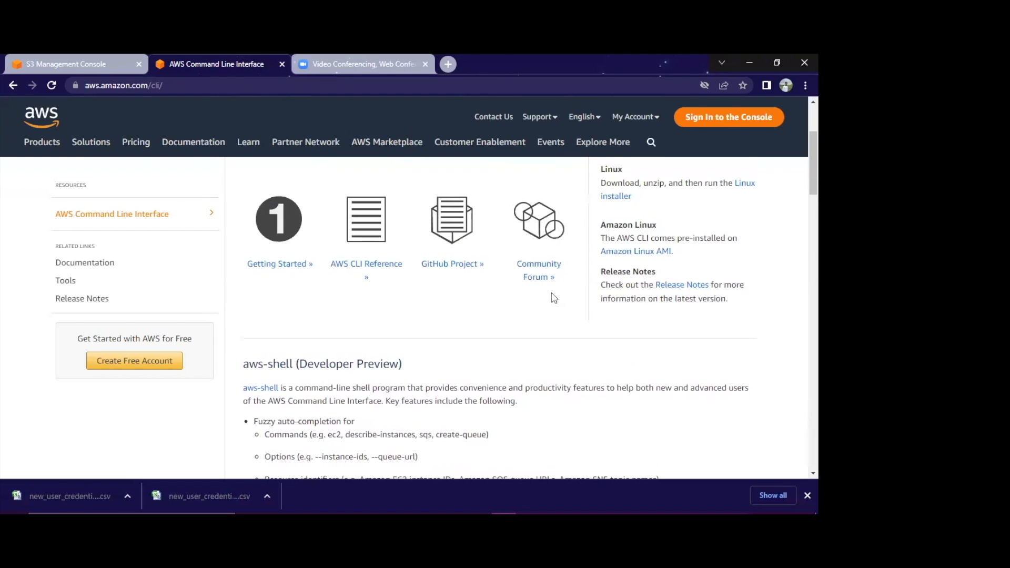
pyautogui.hotkey('ctrl', 'w')
pyautogui.click(62, 59)
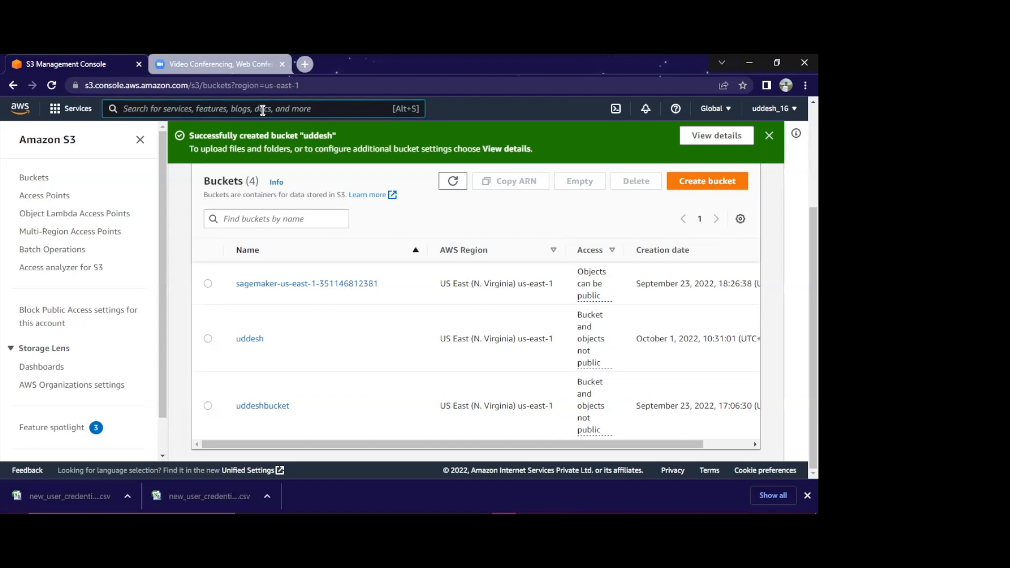
# Step: Search 'sage' and open Amazon SageMaker, browsing its Mumbai-region landing page
pyautogui.click(263, 109)
pyautogui.write('sage')
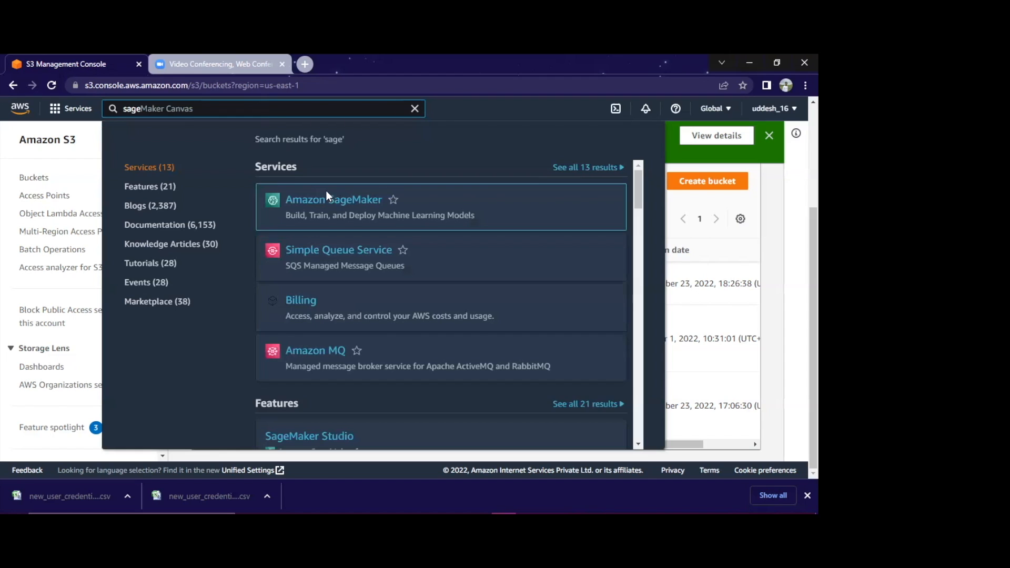
pyautogui.click(337, 208)
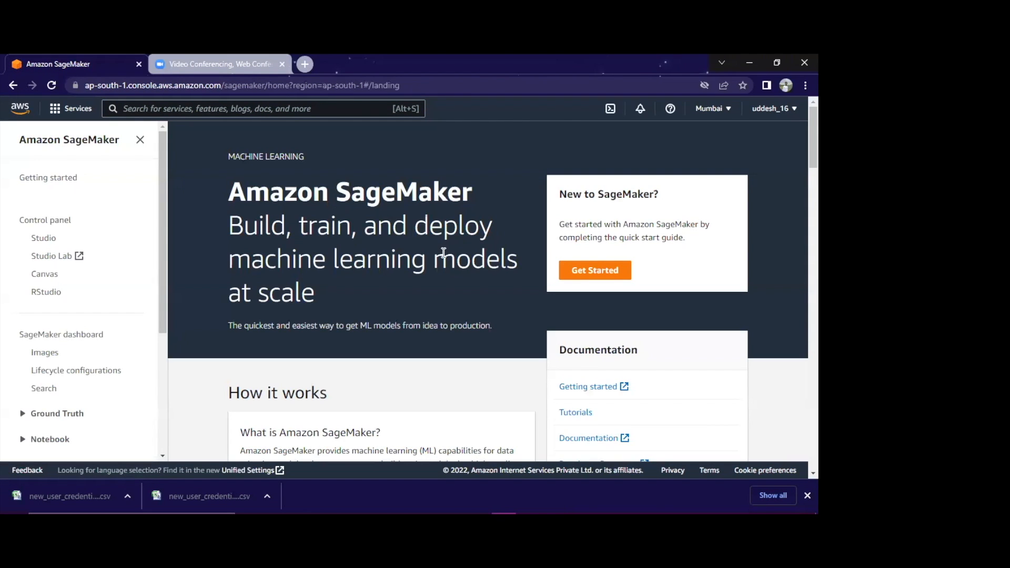
pyautogui.scroll(-4, 445, 257)
pyautogui.scroll(-4, 445, 257)
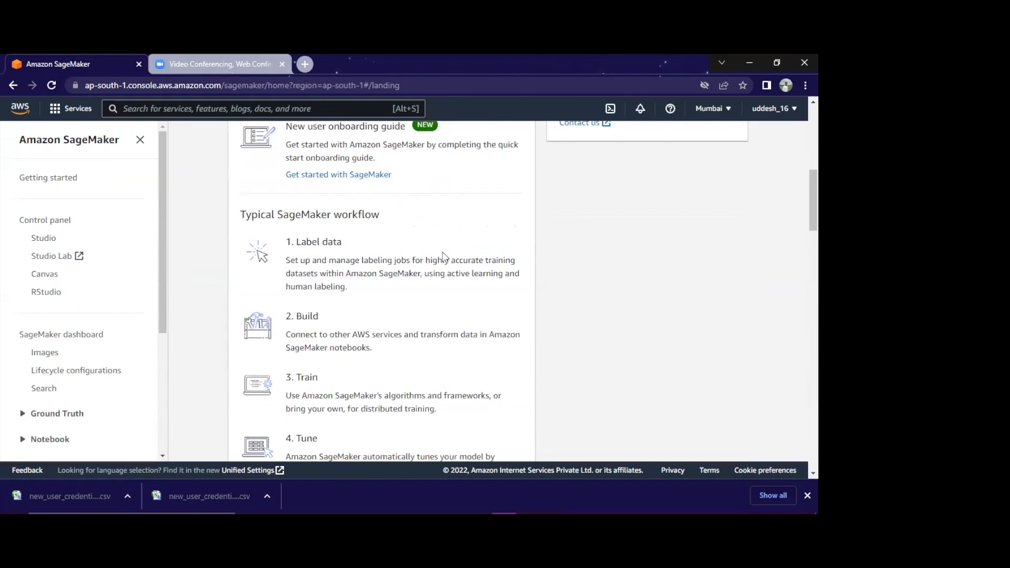
pyautogui.scroll(8, 445, 257)
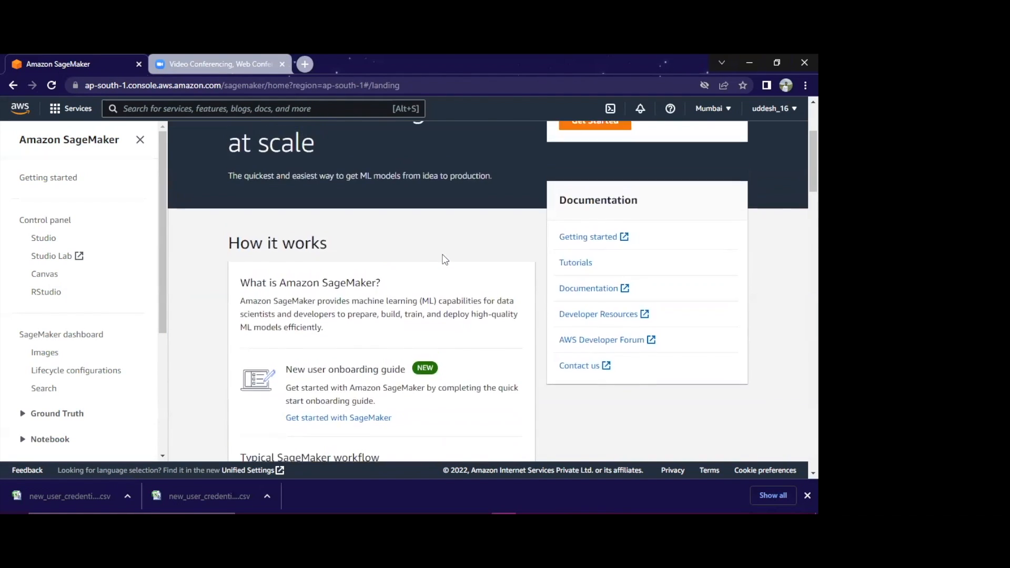
# Step: Open SageMaker's Getting Started guide and scroll through its content
pyautogui.click(595, 257)
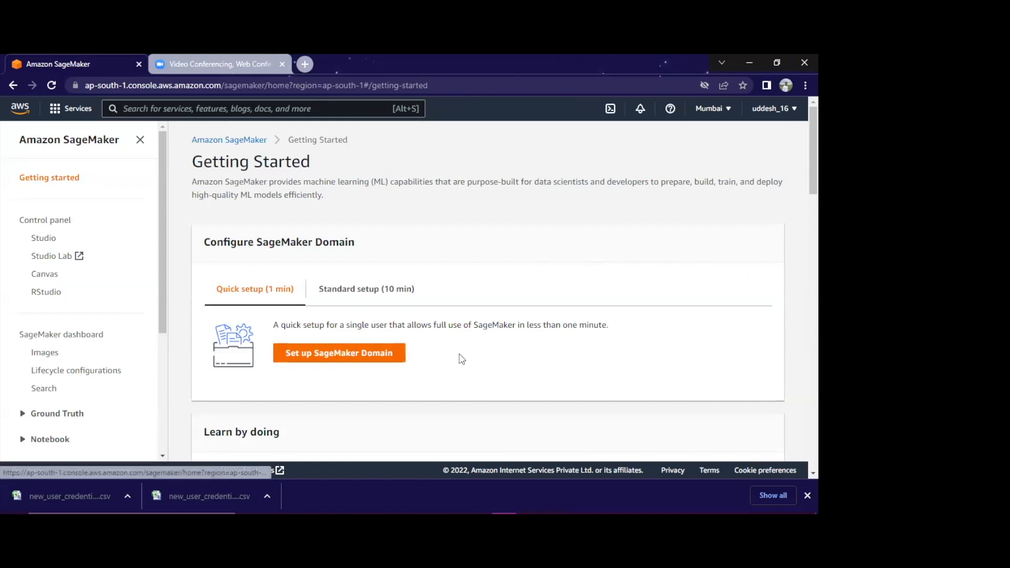
pyautogui.scroll(-3, 461, 358)
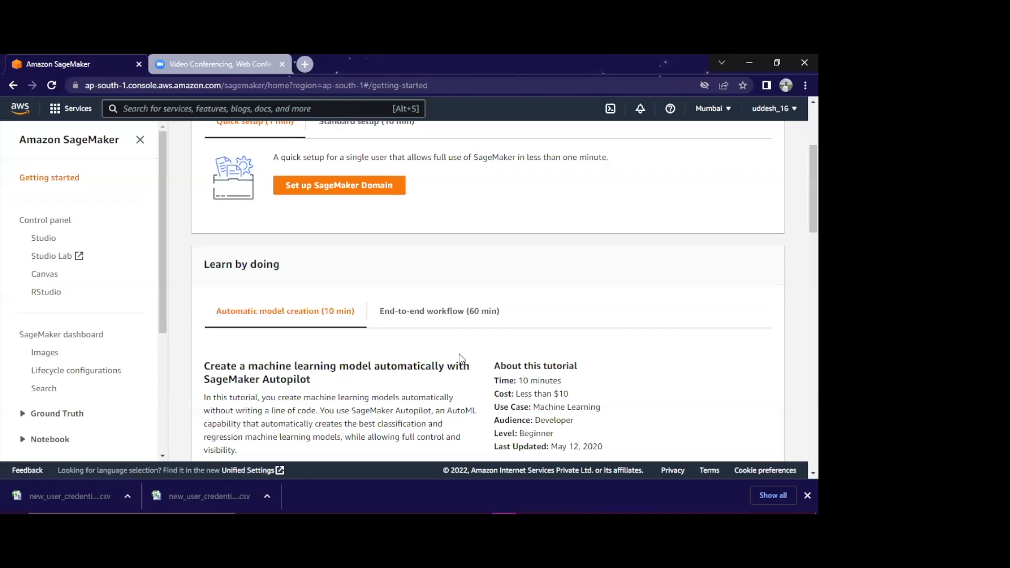
pyautogui.scroll(3, 461, 359)
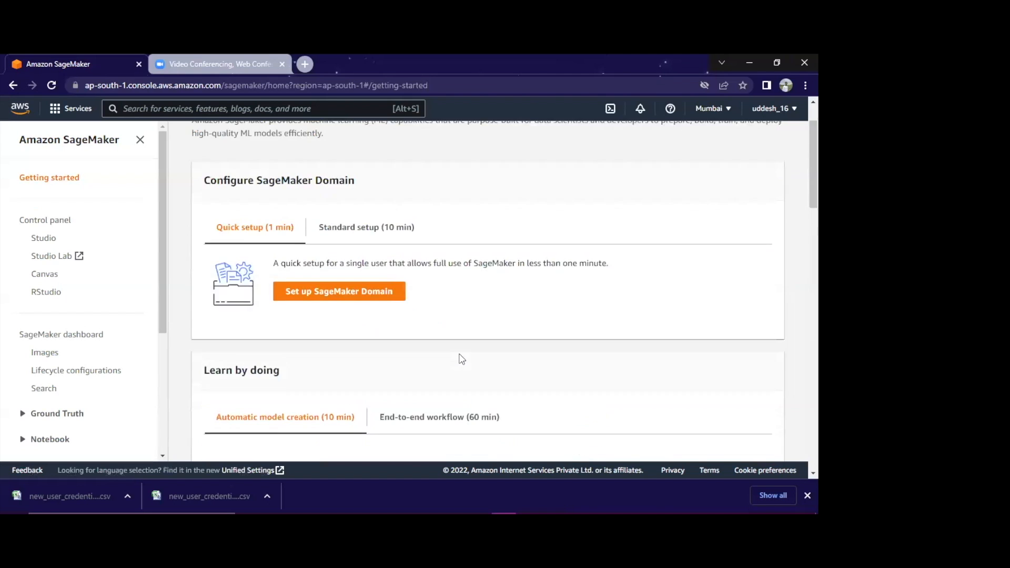
pyautogui.scroll(-5, 461, 360)
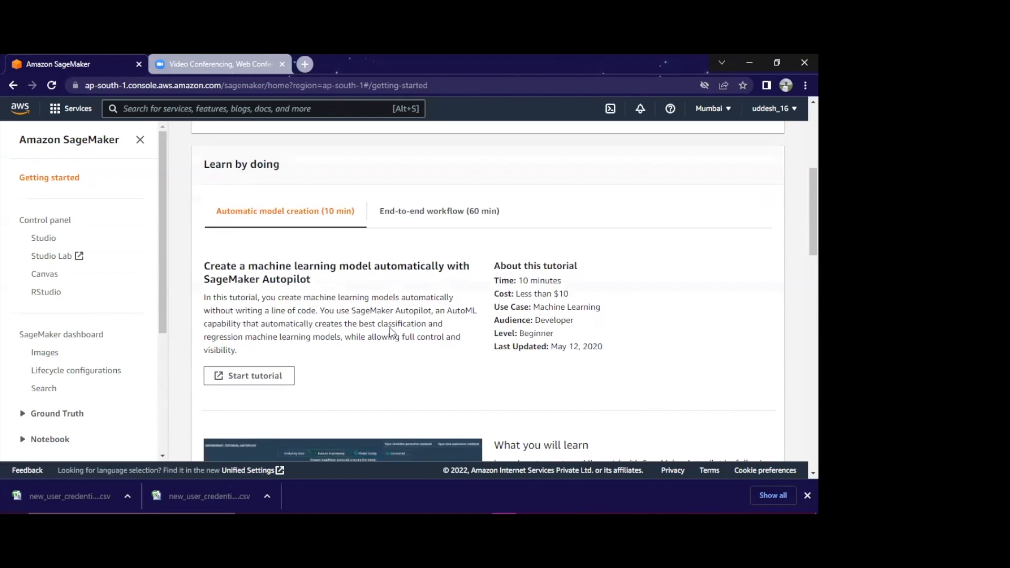
pyautogui.scroll(-15, 391, 332)
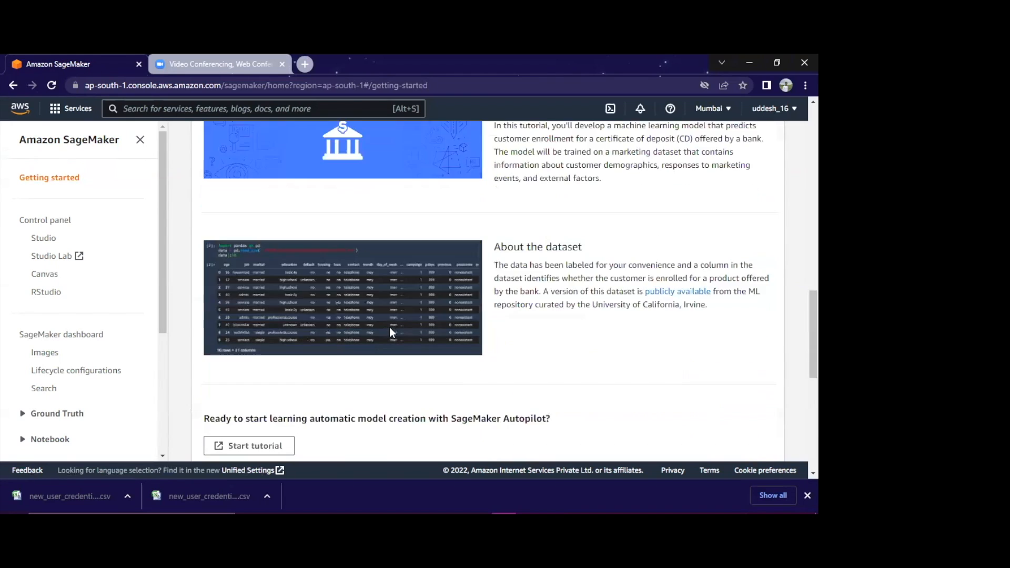
pyautogui.scroll(7, 391, 332)
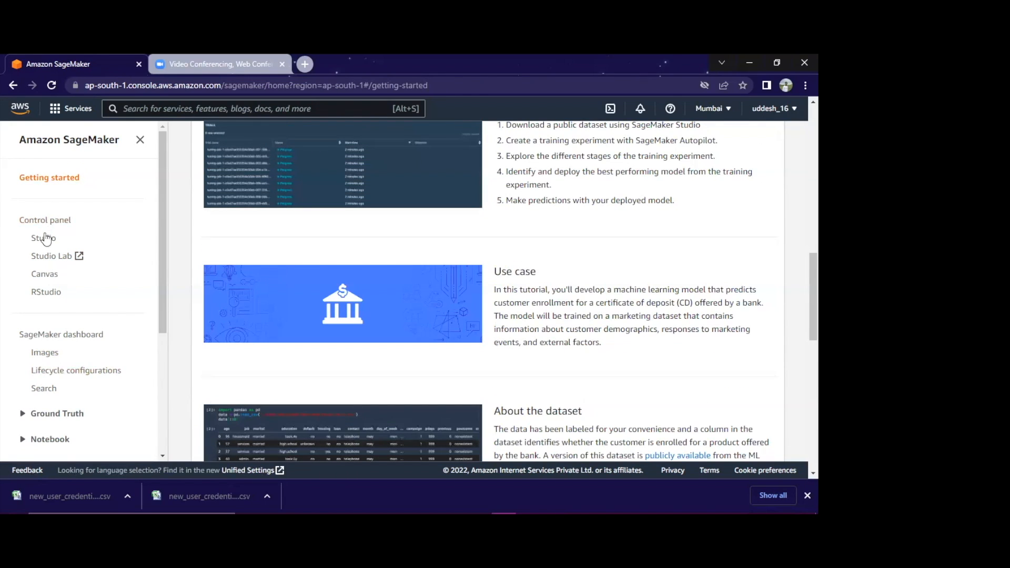
# Step: Review the SageMaker Studio page, then return to the Getting Started page
pyautogui.click(45, 238)
pyautogui.scroll(-2, 309, 328)
pyautogui.scroll(-3, 313, 334)
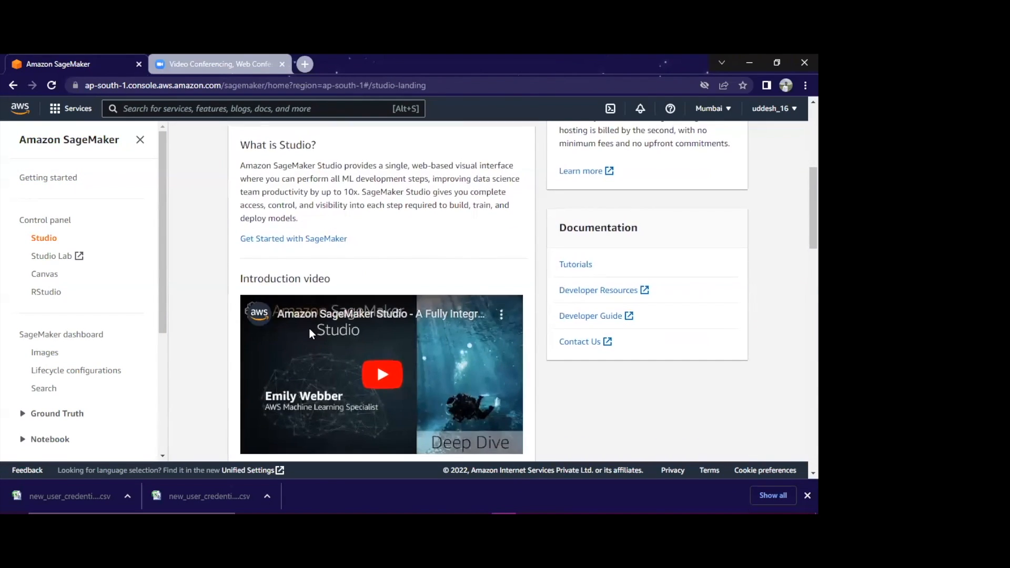
pyautogui.scroll(1, 309, 328)
pyautogui.scroll(3, 311, 334)
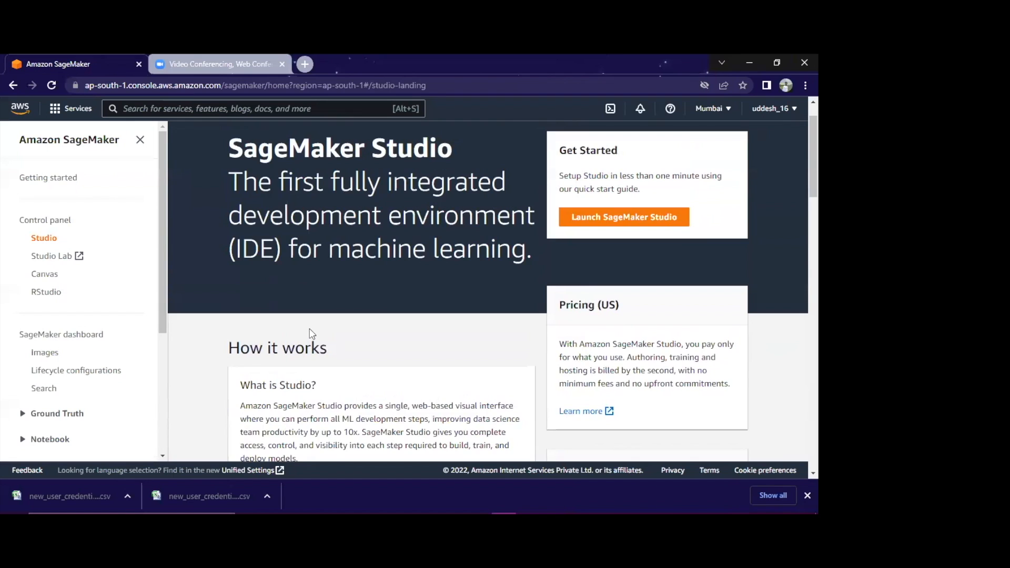
pyautogui.scroll(1, 312, 333)
pyautogui.click(58, 181)
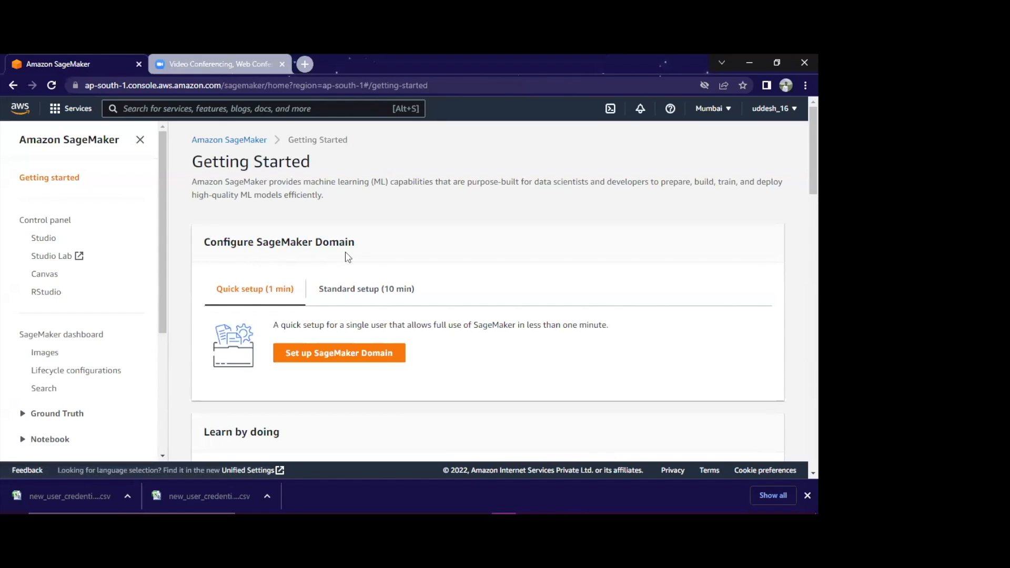
# Step: Search services for 'note', open Amazon SageMaker, and go to Notebook instances
pyautogui.click(200, 107)
pyautogui.write('note')
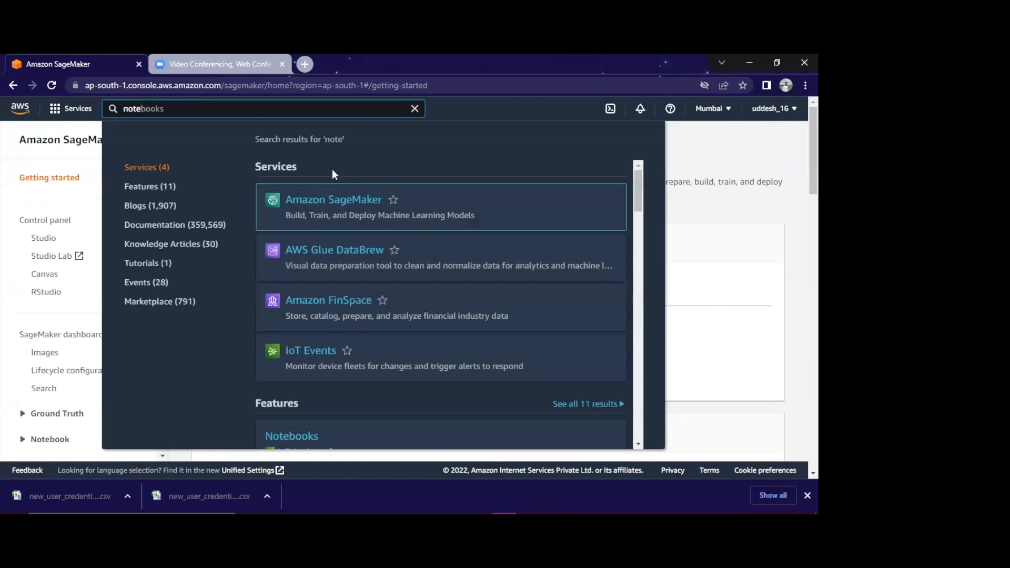
pyautogui.click(358, 200)
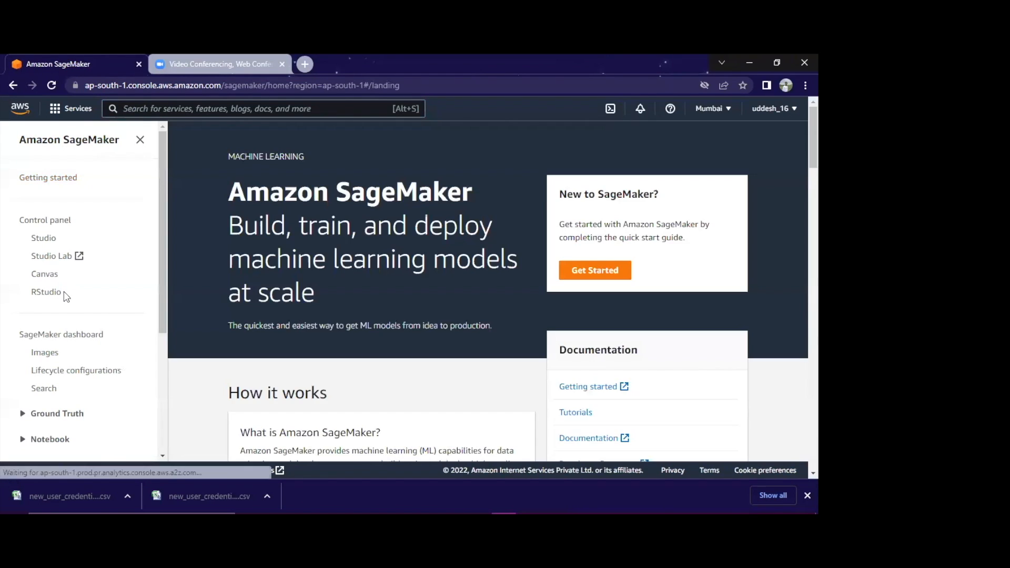
pyautogui.scroll(-1, 66, 296)
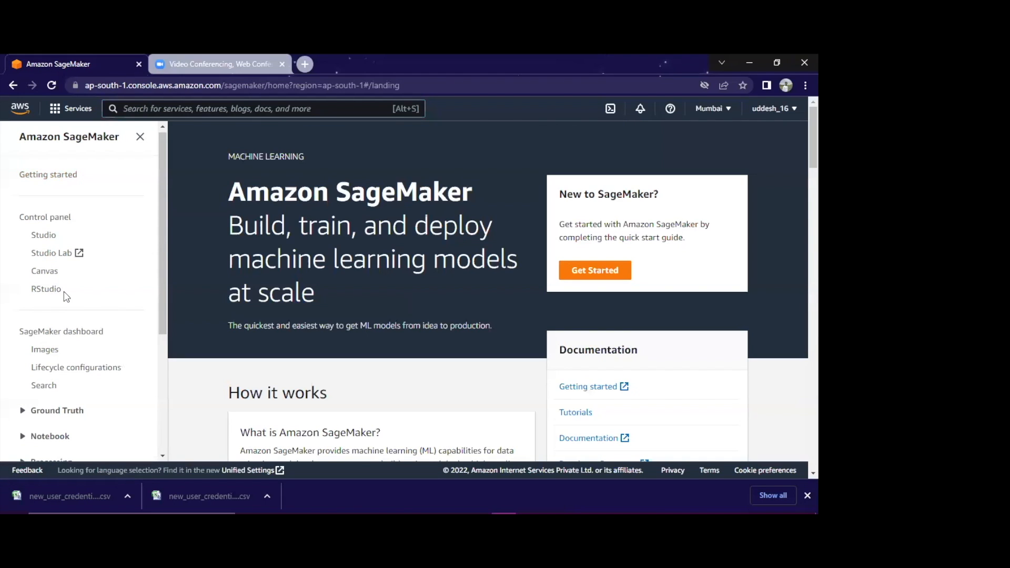
pyautogui.scroll(-3, 66, 296)
pyautogui.click(35, 298)
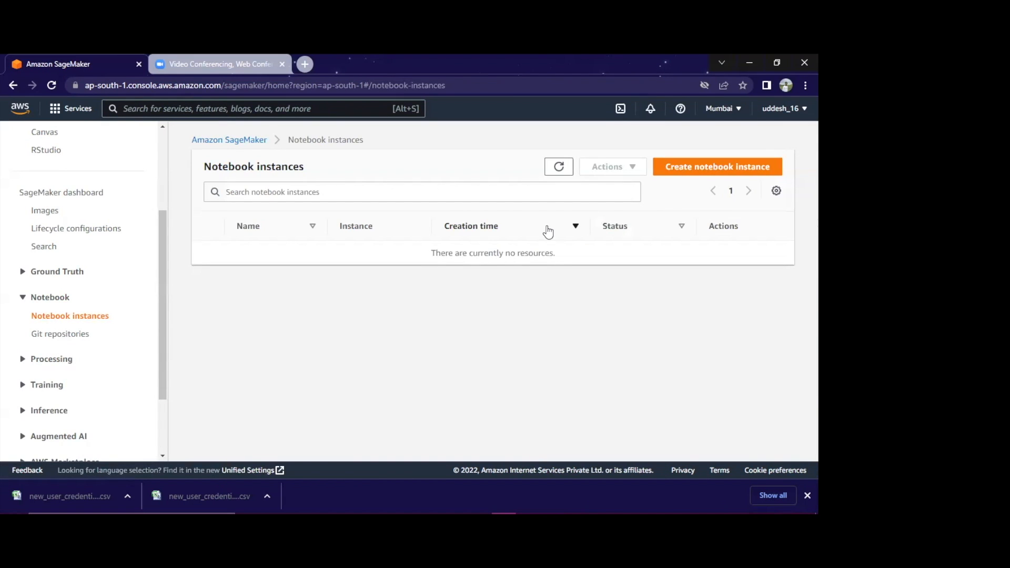
# Step: Start a new notebook instance named 'aiclub notebook'
pyautogui.click(663, 167)
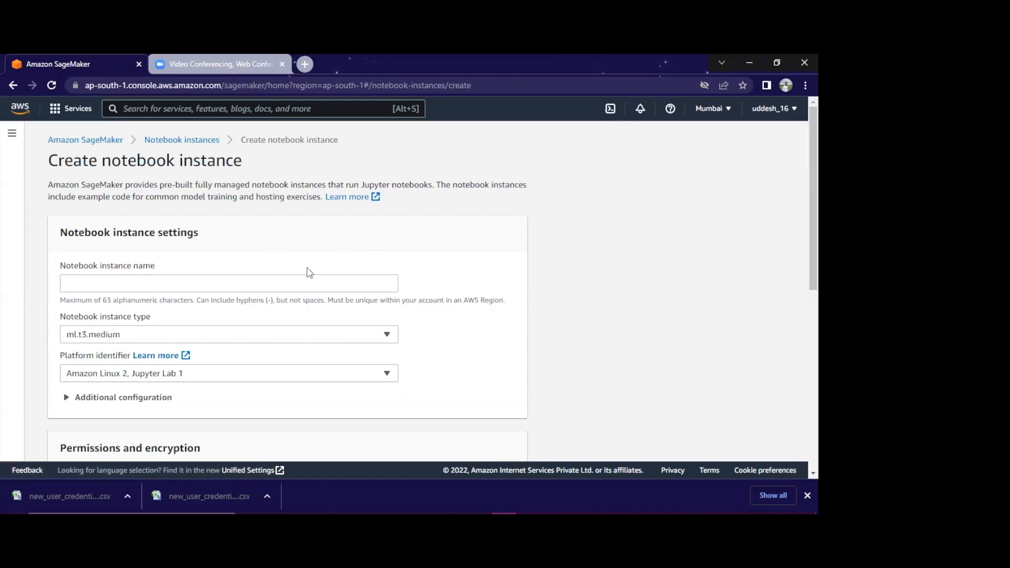
pyautogui.click(272, 280)
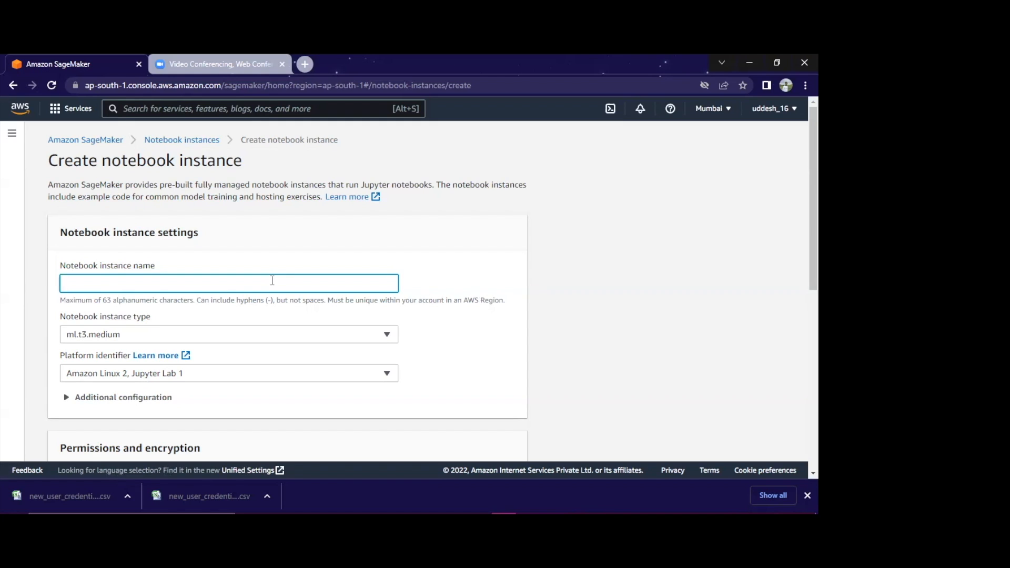
pyautogui.write('aiclub notebook')
# Step: Submit the notebook instance form, which fails validation on the name
pyautogui.scroll(-1, 278, 316)
pyautogui.scroll(-1, 278, 316)
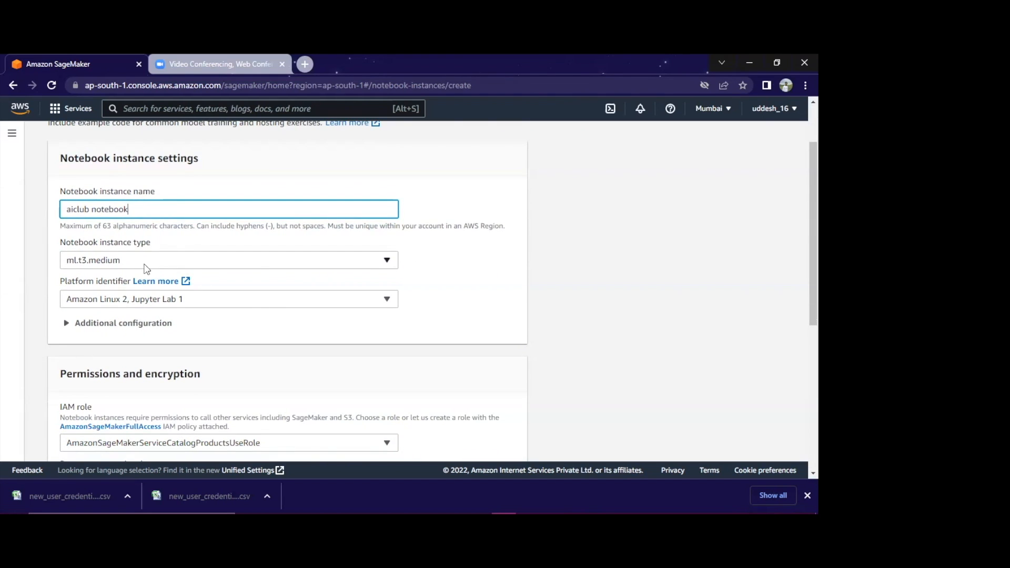
pyautogui.scroll(-1, 39, 241)
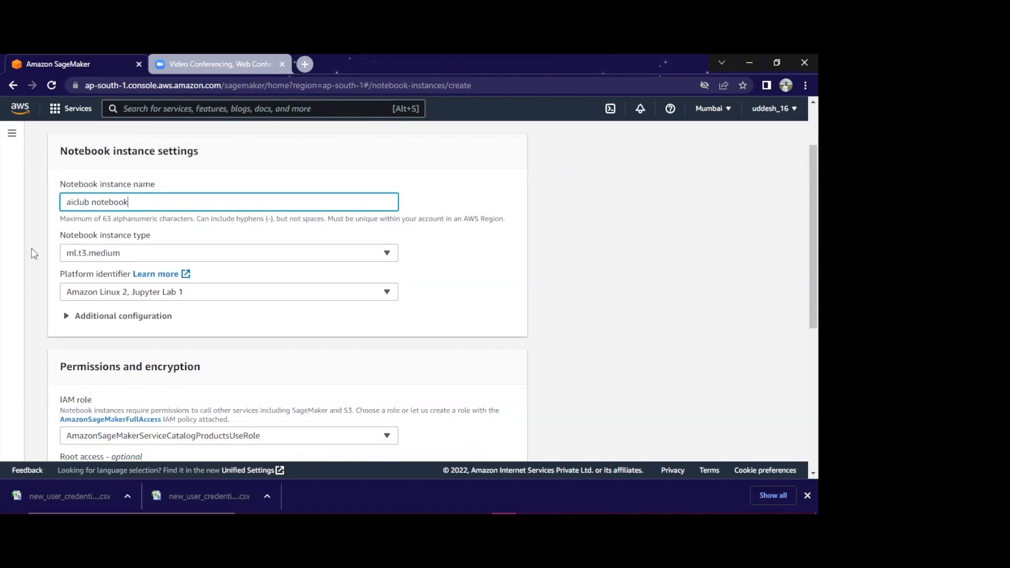
pyautogui.scroll(-2, 235, 253)
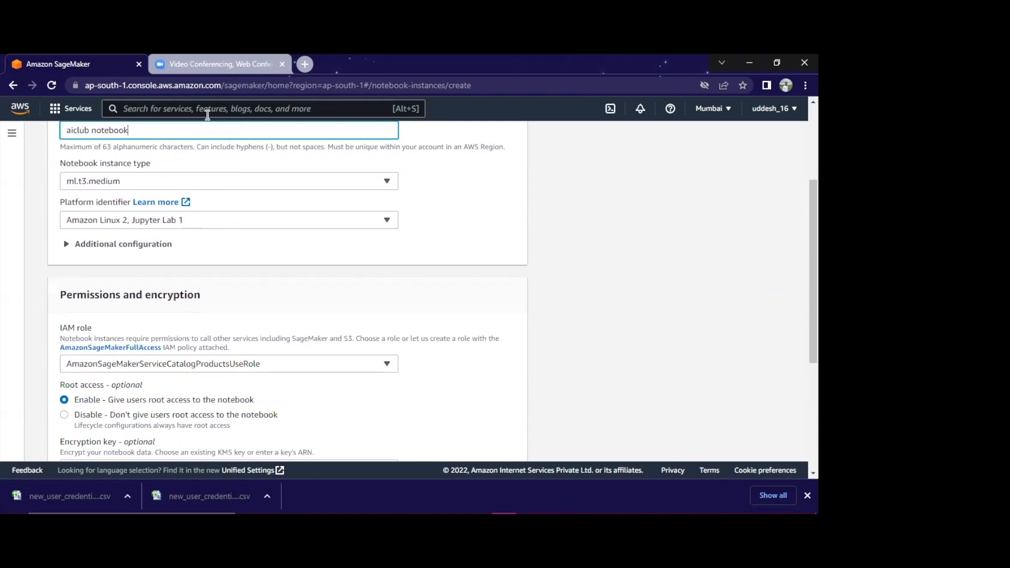
pyautogui.scroll(-1, 383, 327)
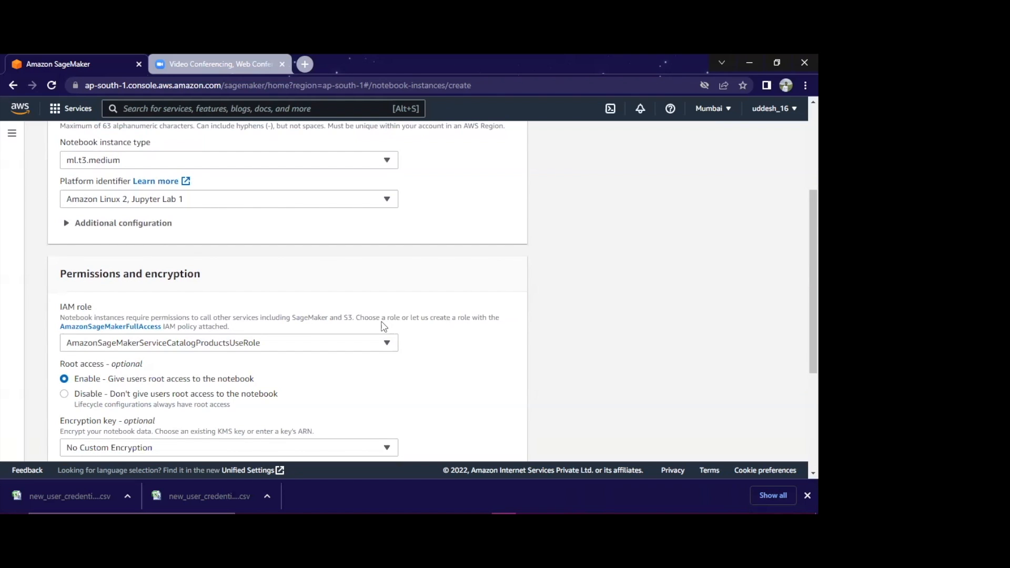
pyautogui.scroll(-4, 383, 327)
pyautogui.click(458, 441)
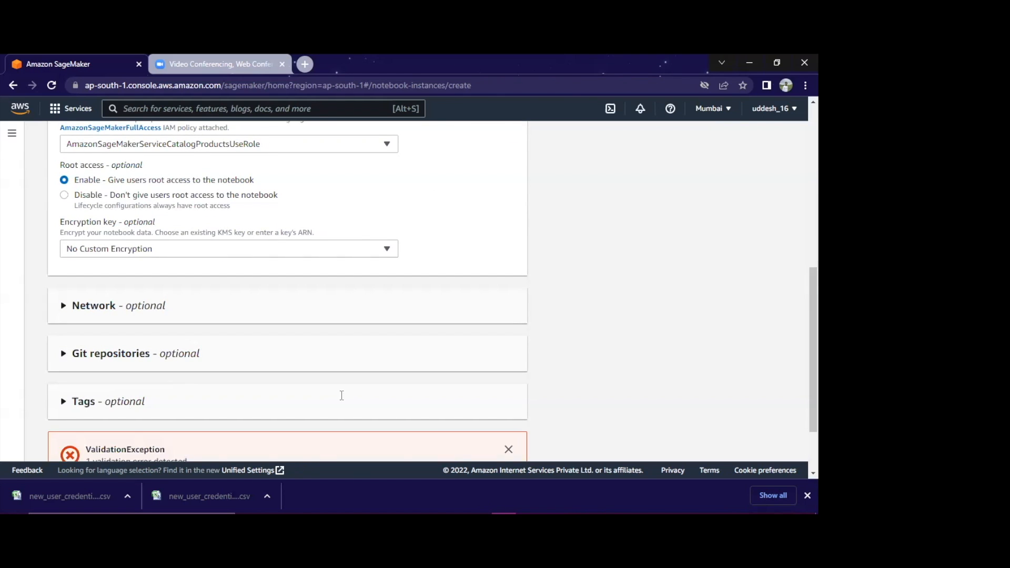
pyautogui.scroll(-2, 342, 395)
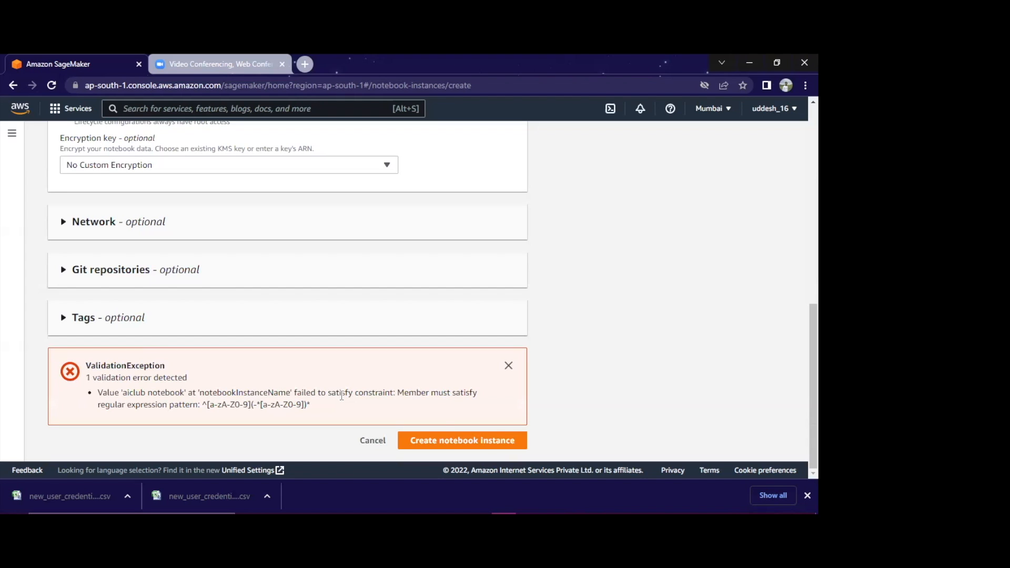
pyautogui.scroll(10, 342, 395)
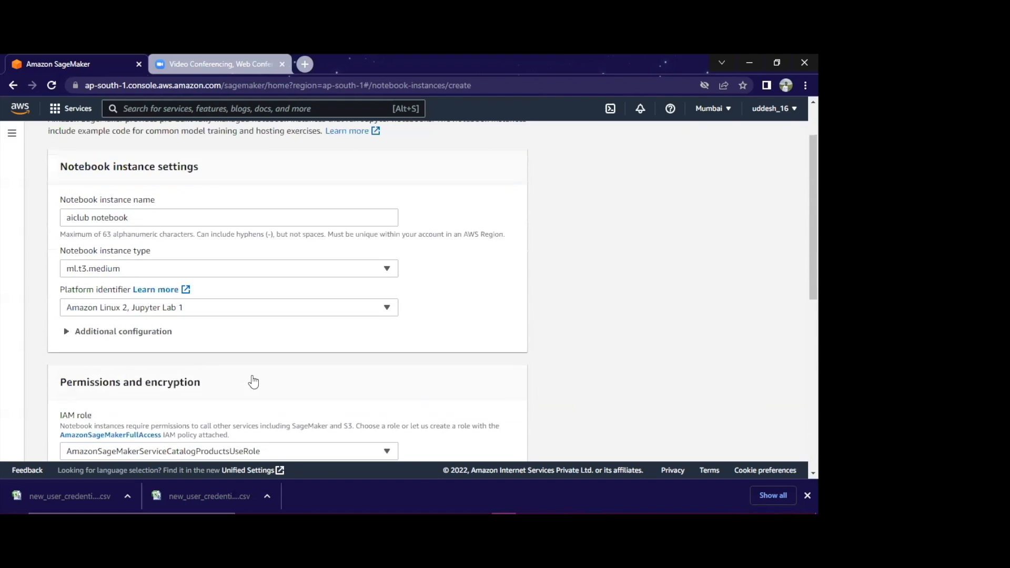
# Step: Rename the notebook to 'aiclub_notebook' and resubmit, which is rejected again
pyautogui.click(94, 257)
pyautogui.press('BackSpace')
pyautogui.write('_')
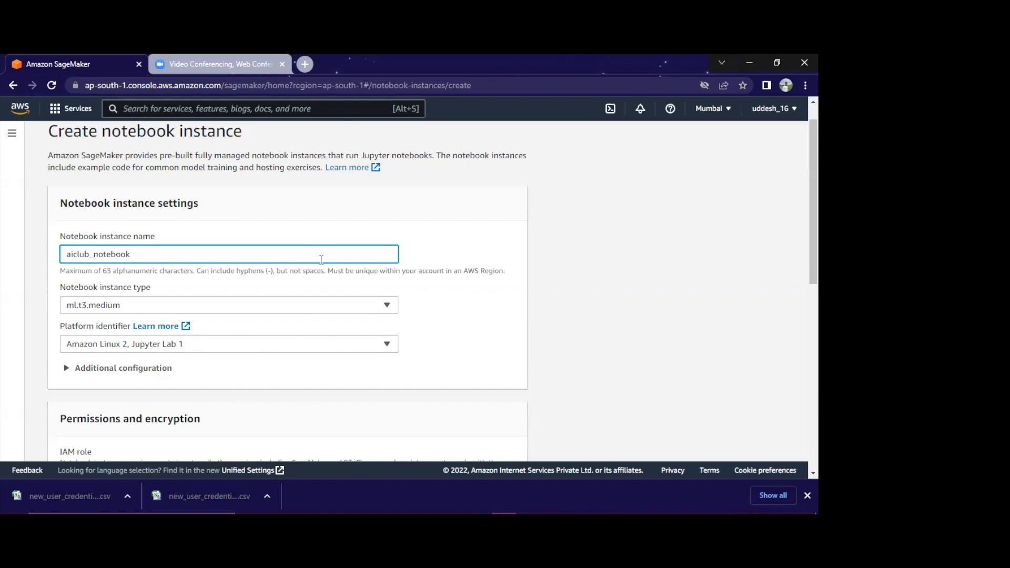
pyautogui.scroll(-10, 321, 258)
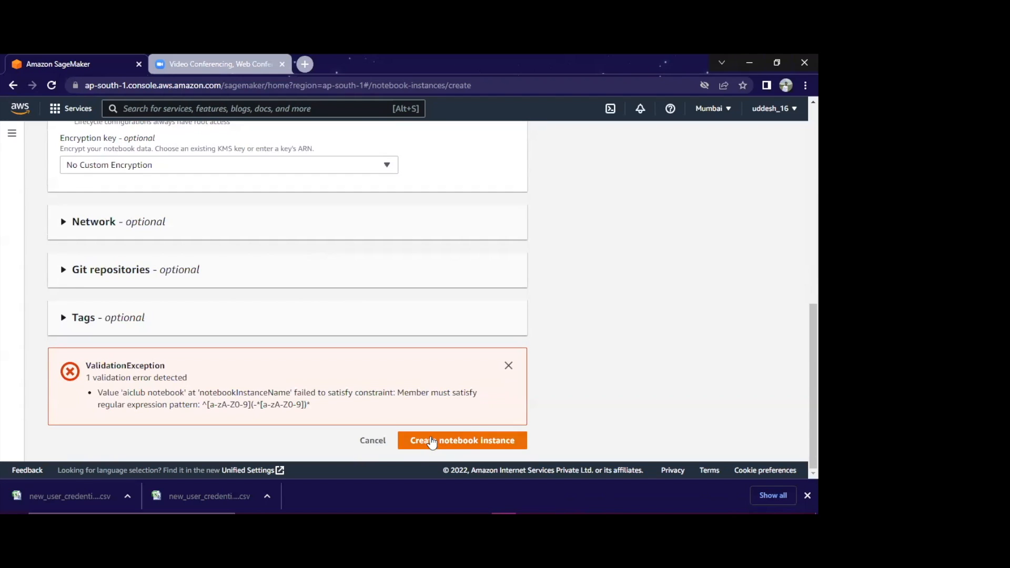
pyautogui.click(431, 442)
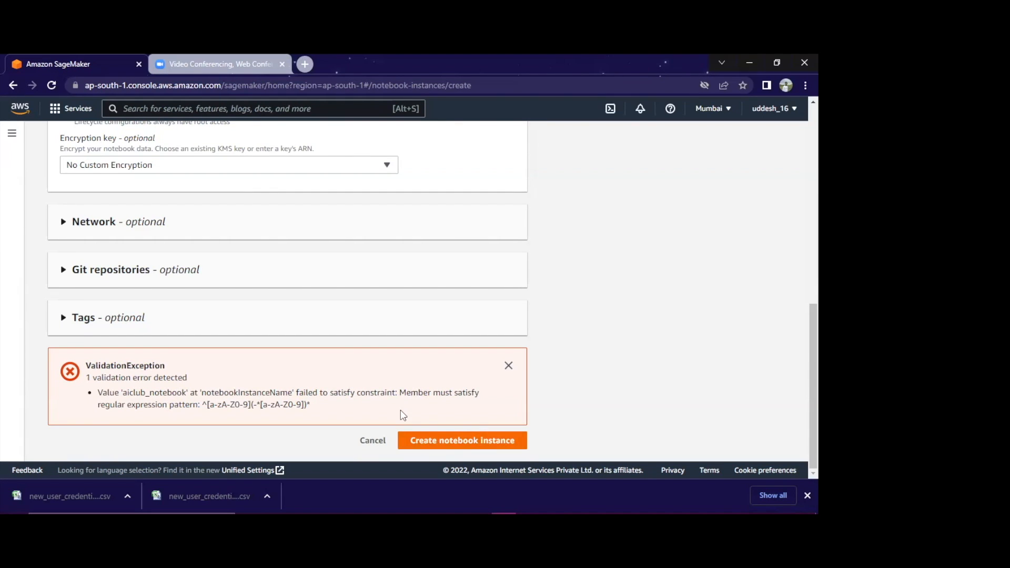
pyautogui.scroll(10, 339, 357)
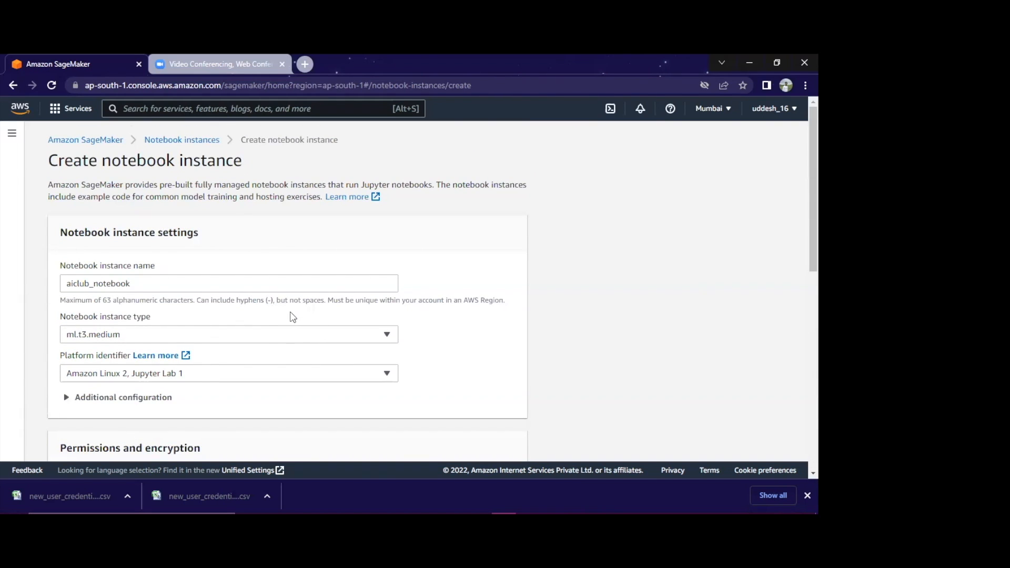
# Step: Remove the underscore so the name reads 'aiclubnotebook'
pyautogui.click(90, 285)
pyautogui.press('Delete')
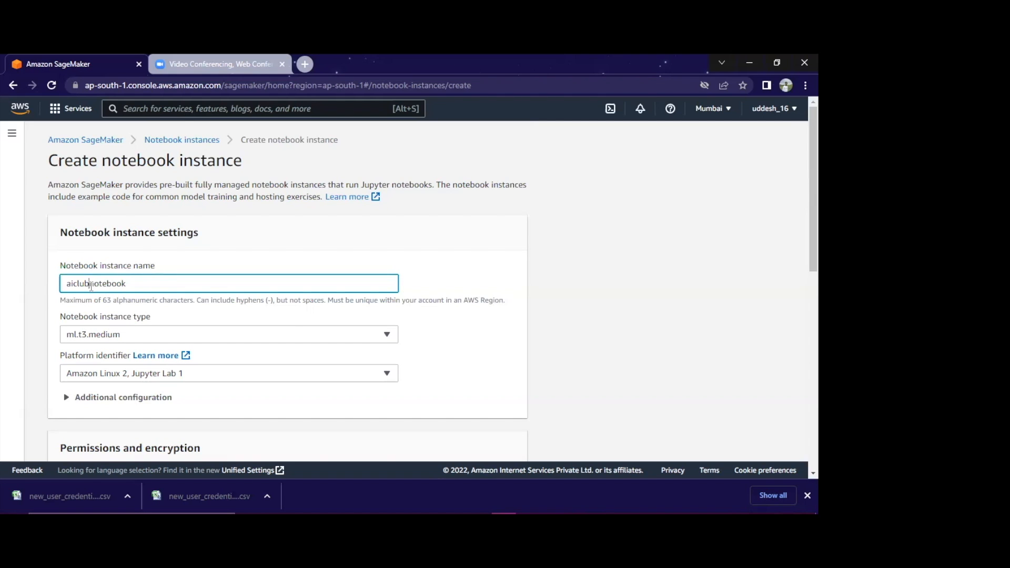
pyautogui.scroll(-9, 282, 284)
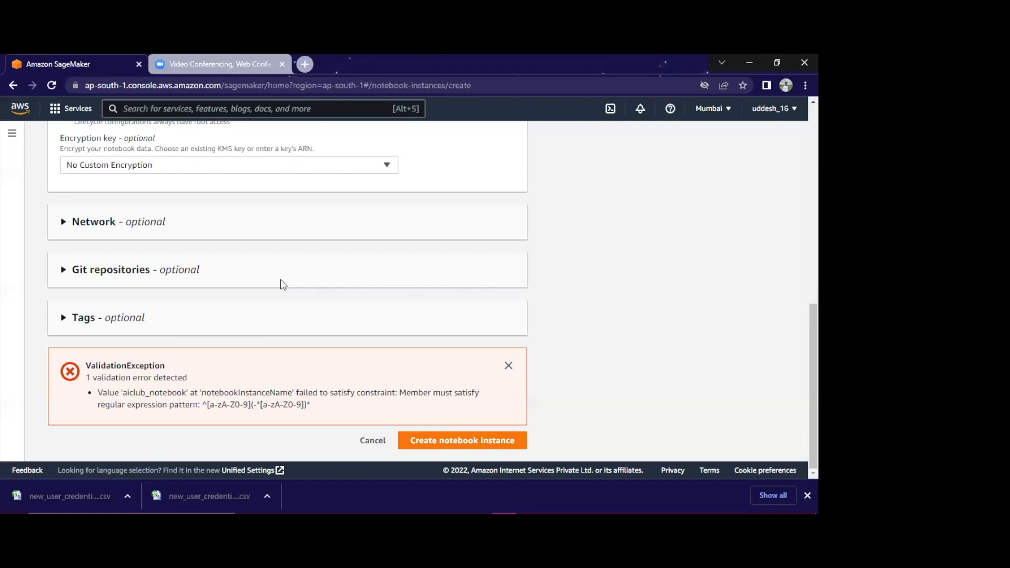
# Step: Create the ml.t3.medium notebook instance 'aiclubnotebook' and open the region selector
pyautogui.click(437, 441)
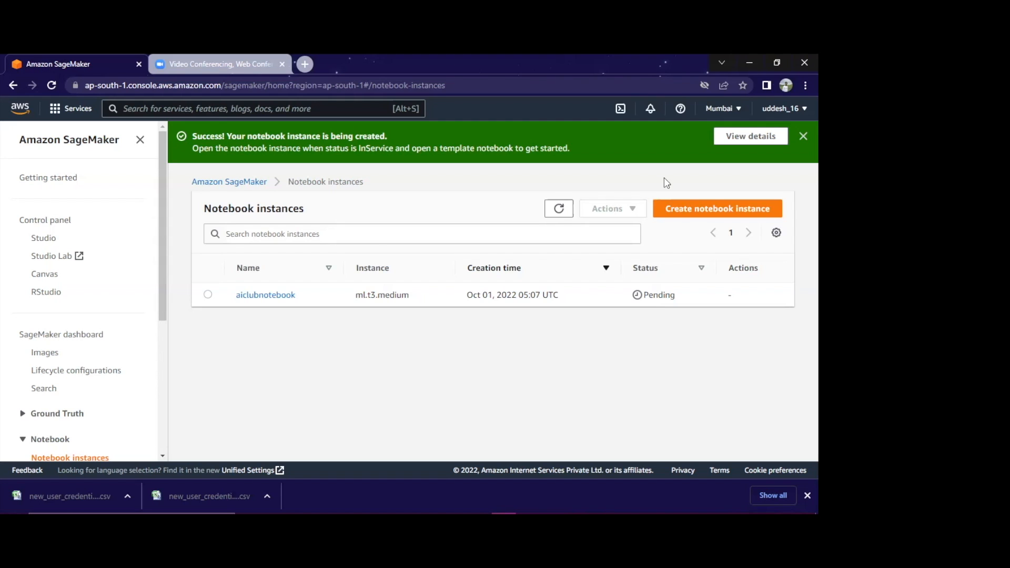
pyautogui.click(715, 111)
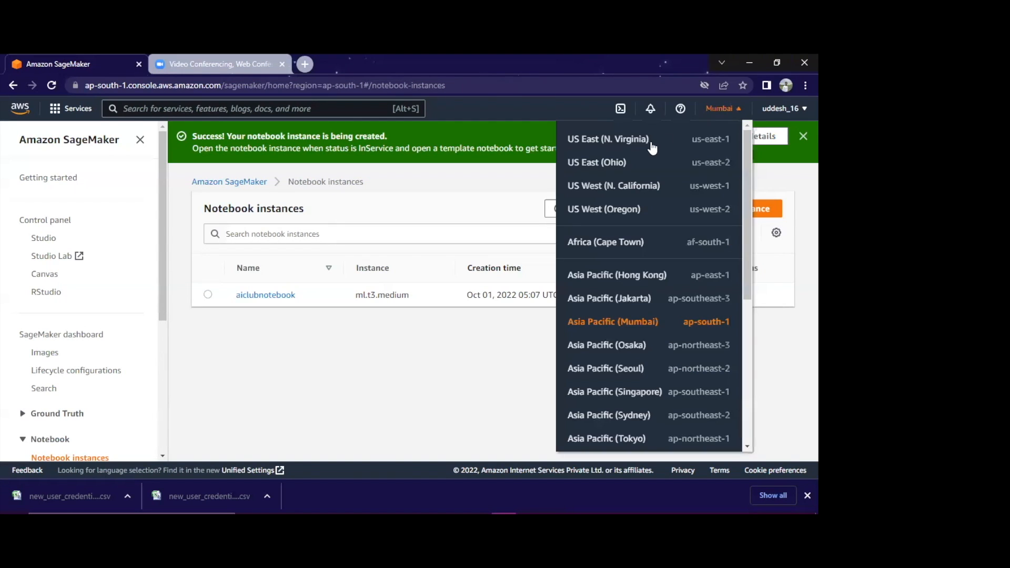
# Step: Start the stopped notebook instance in US East (N. Virginia), then return to Asia Pacific (Mumbai)
pyautogui.click(647, 151)
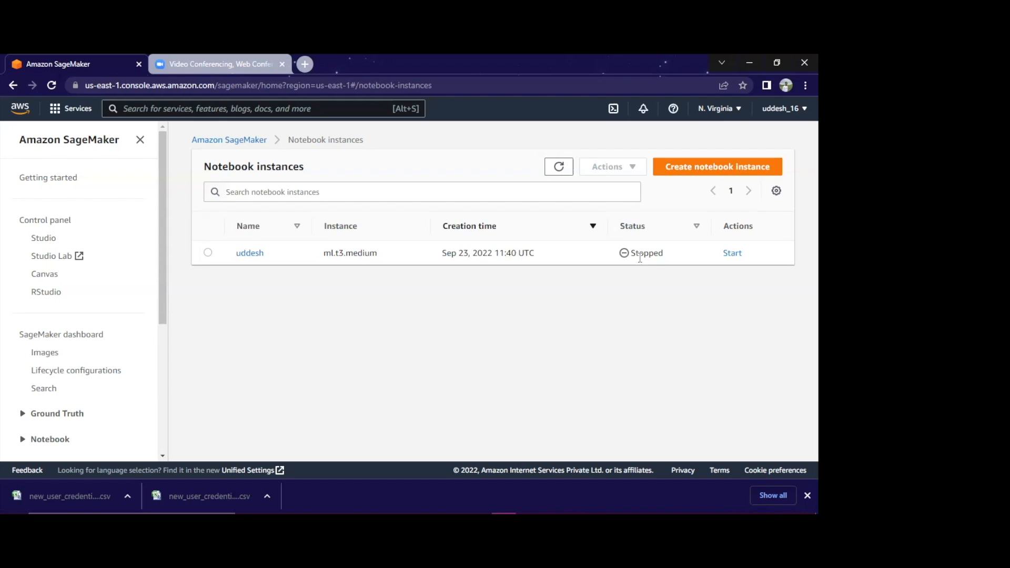
pyautogui.click(732, 253)
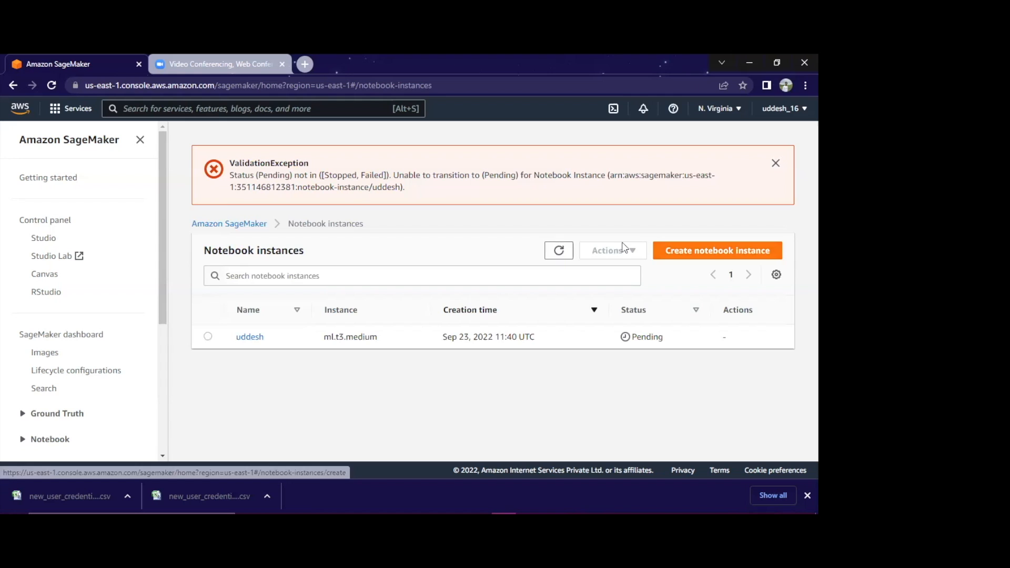
pyautogui.click(775, 164)
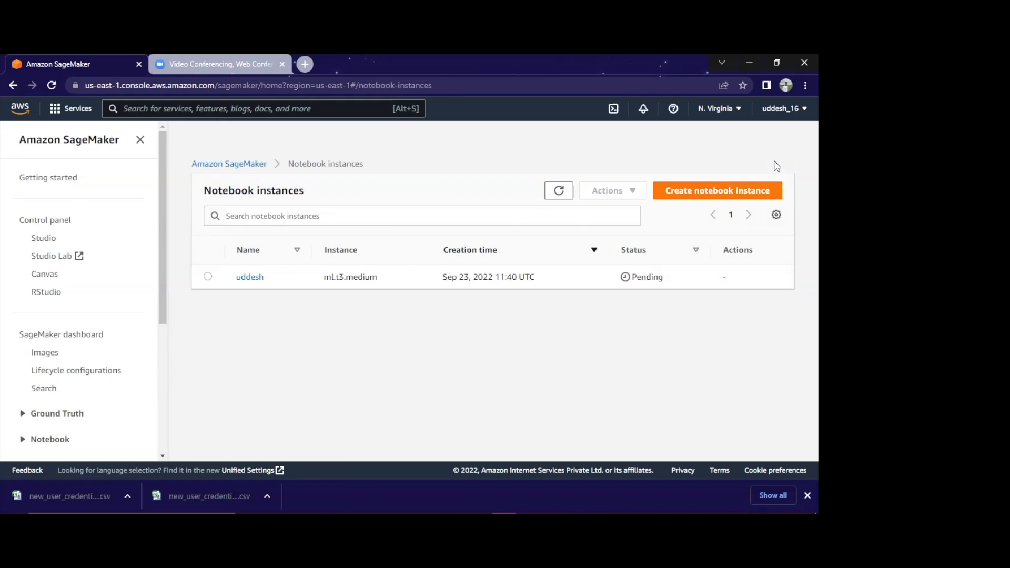
pyautogui.click(728, 119)
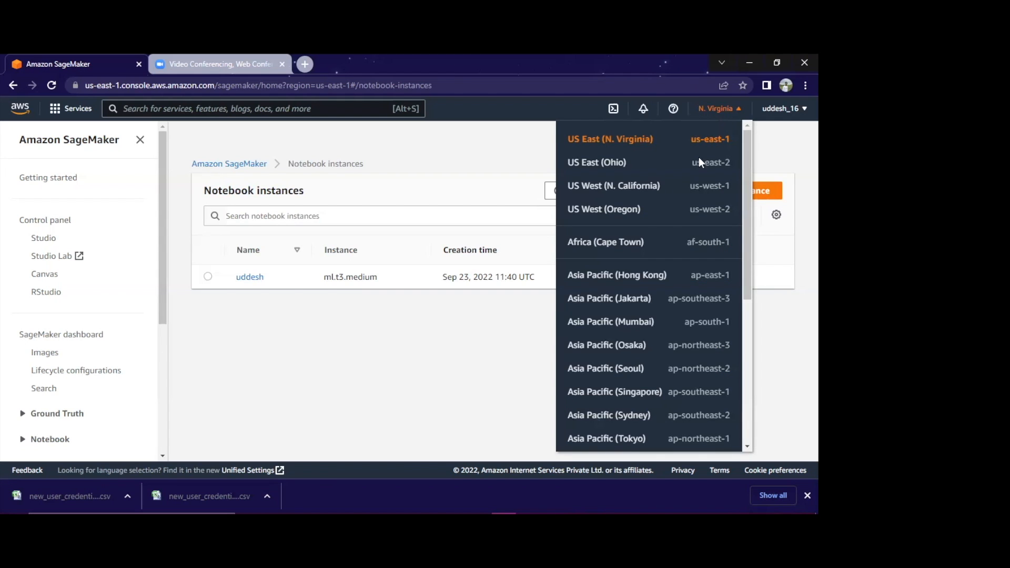
pyautogui.click(640, 321)
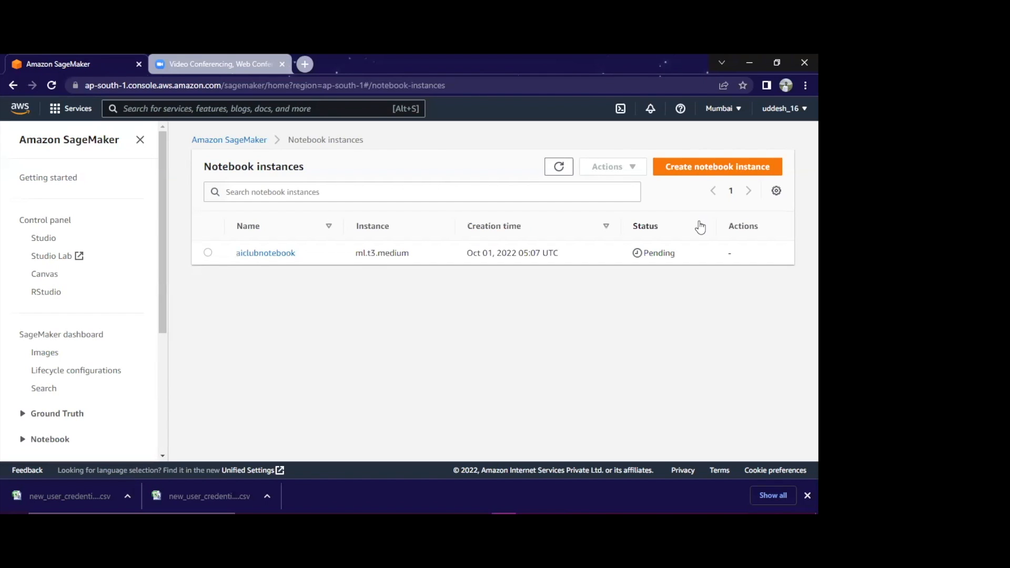
# Step: Sort the Mumbai notebook instances by Status in descending order
pyautogui.click(699, 228)
pyautogui.click(699, 229)
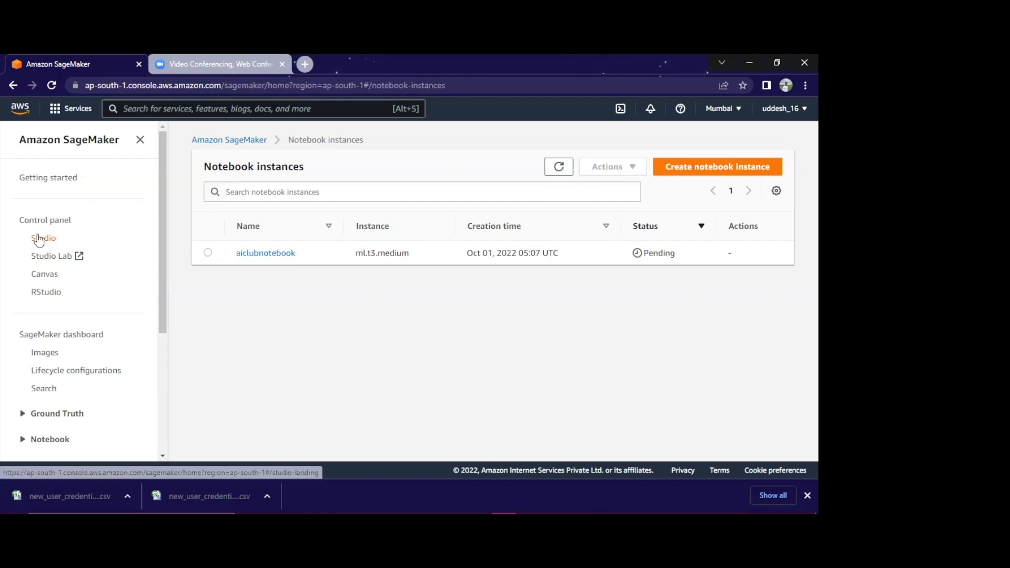
pyautogui.click(38, 240)
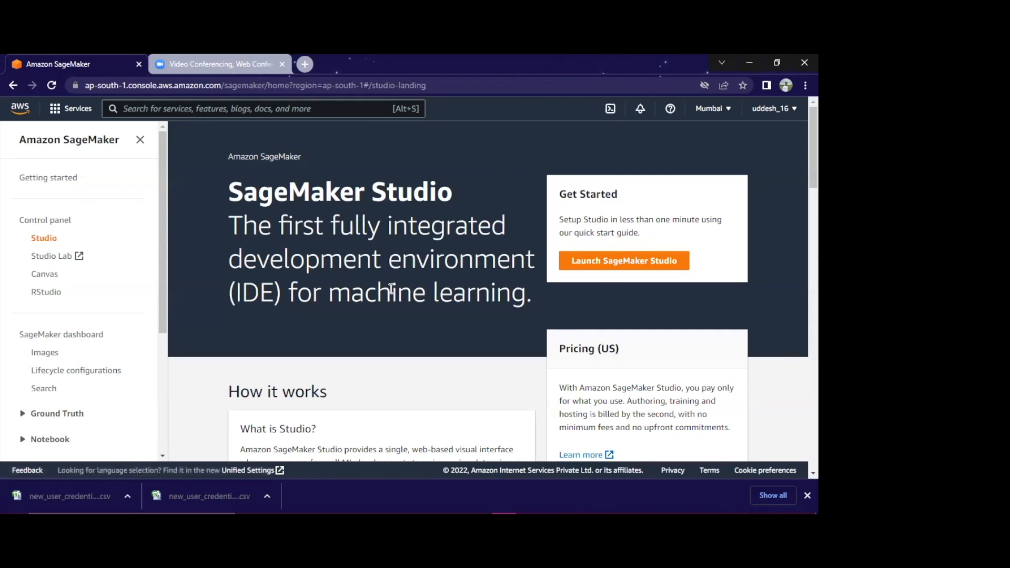
pyautogui.scroll(-1, 391, 288)
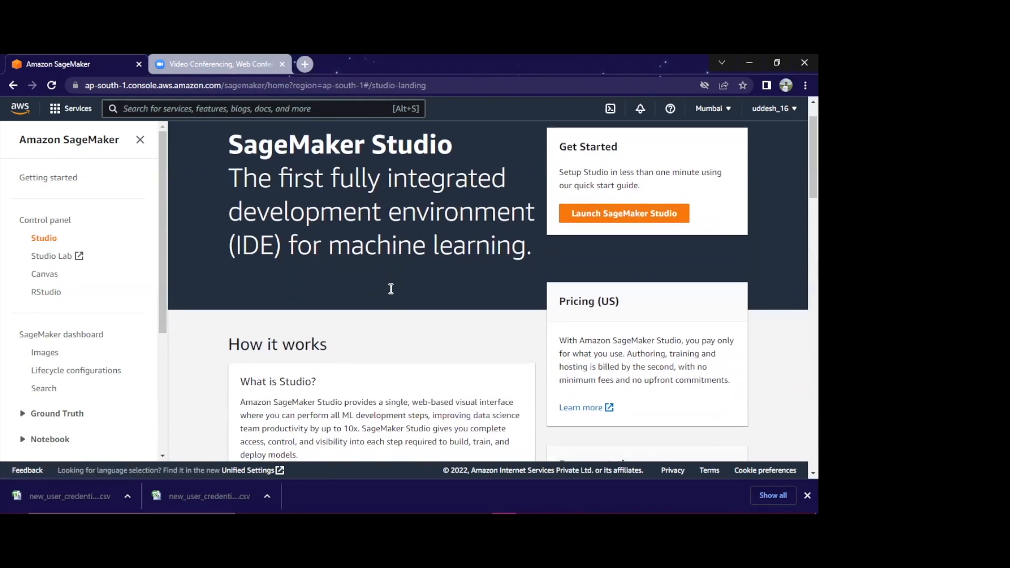
pyautogui.scroll(-3, 391, 288)
pyautogui.scroll(2, 391, 289)
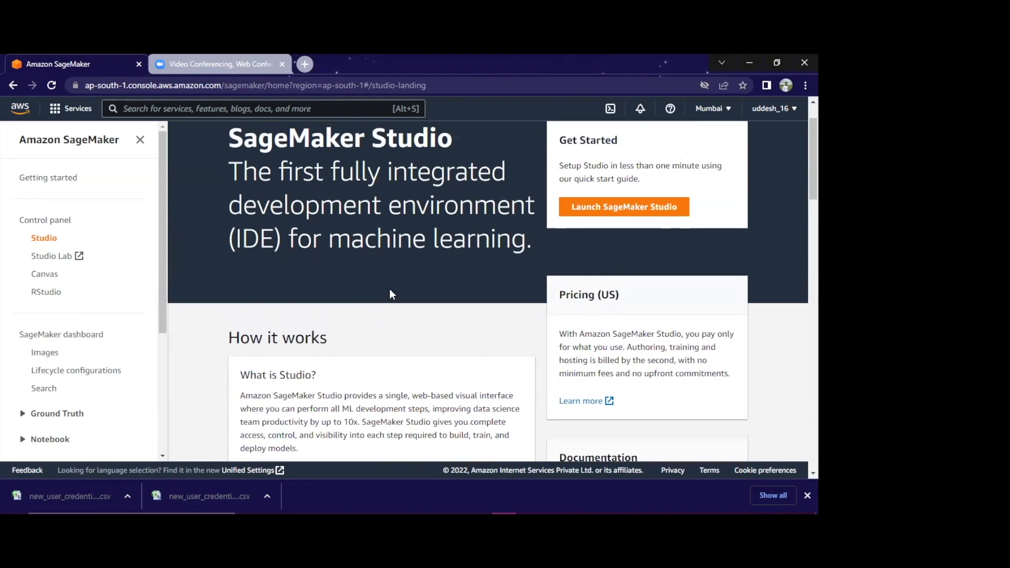
pyautogui.scroll(-10, 391, 294)
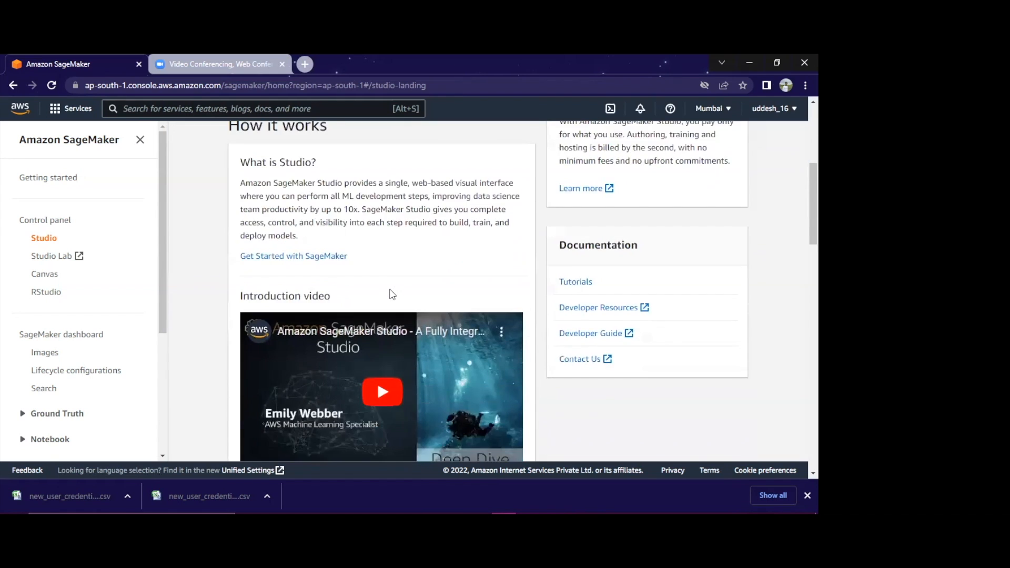
pyautogui.scroll(-7, 391, 294)
pyautogui.scroll(3, 391, 294)
pyautogui.scroll(2, 392, 294)
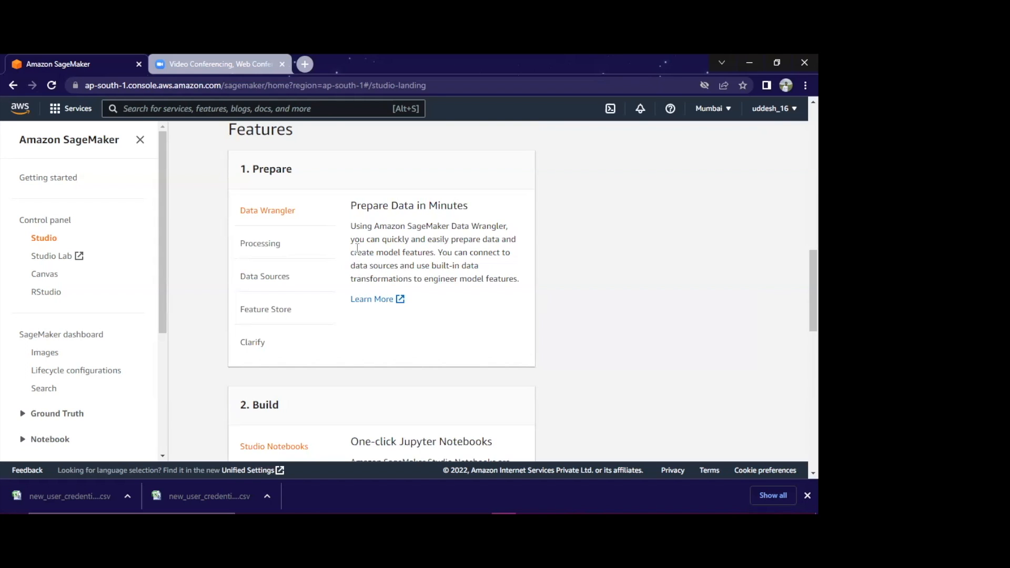
pyautogui.scroll(-5, 340, 298)
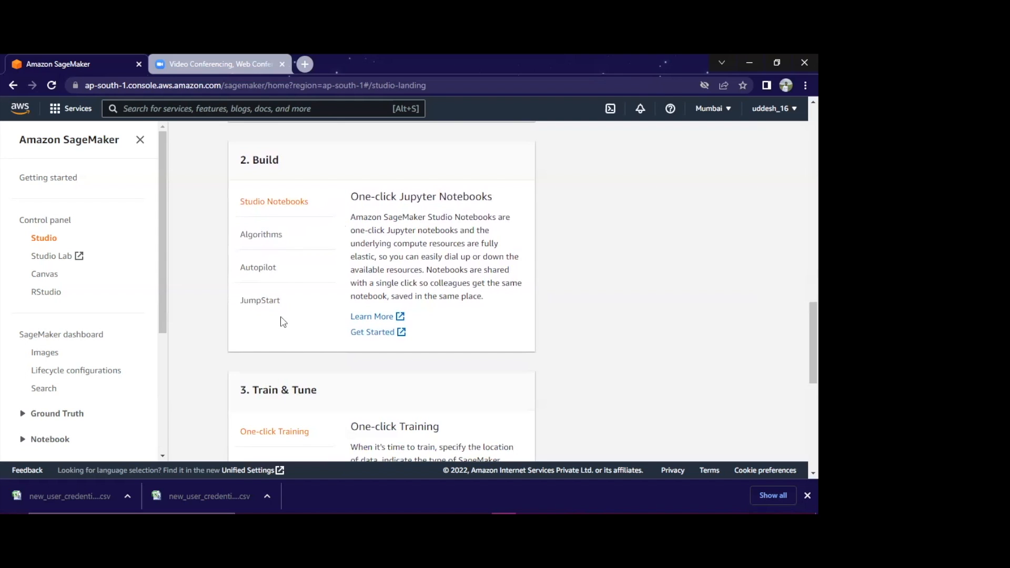
pyautogui.scroll(-2, 282, 319)
pyautogui.scroll(-6, 279, 321)
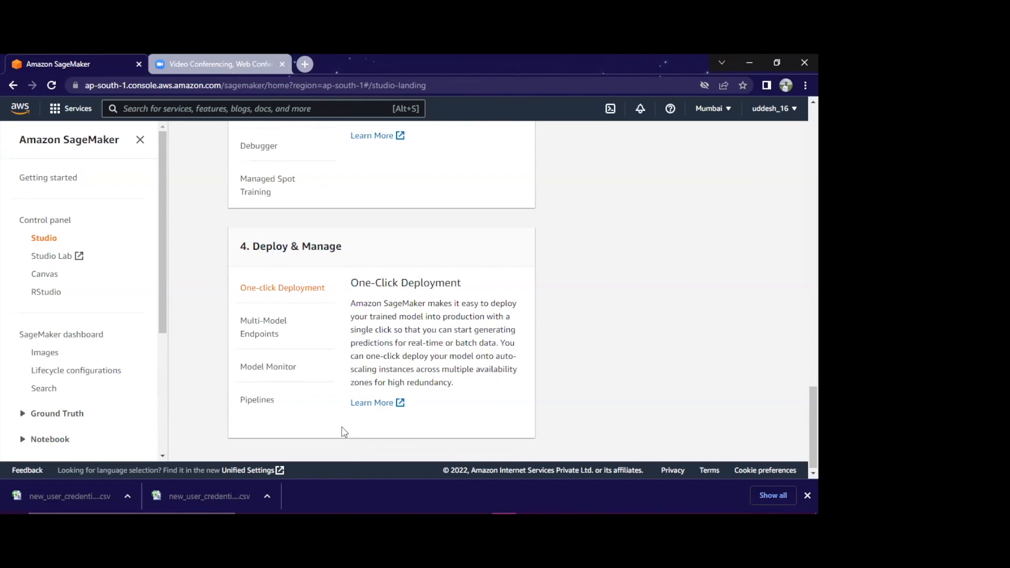
pyautogui.scroll(10, 344, 431)
pyautogui.scroll(10, 344, 432)
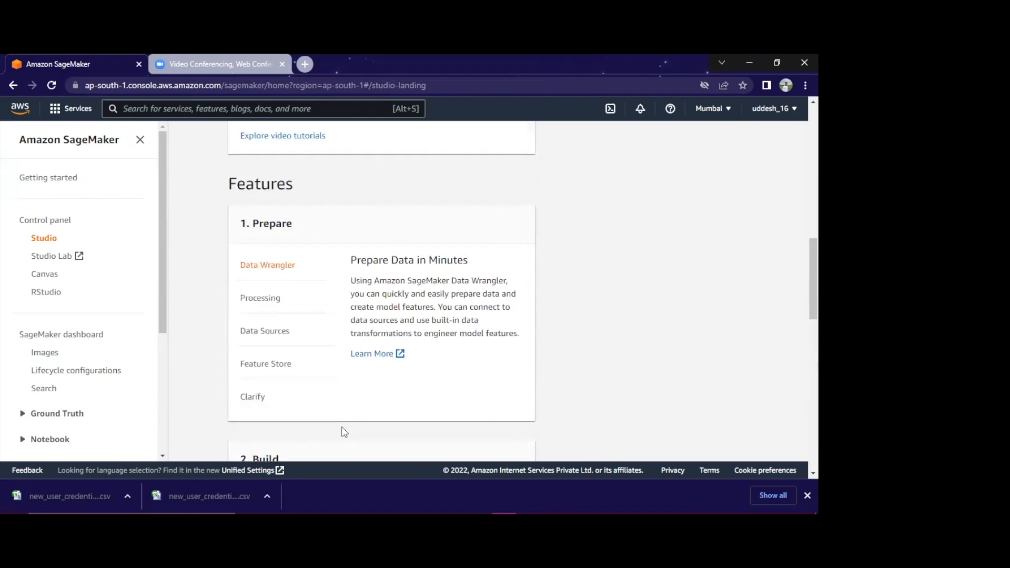
pyautogui.scroll(2, 342, 432)
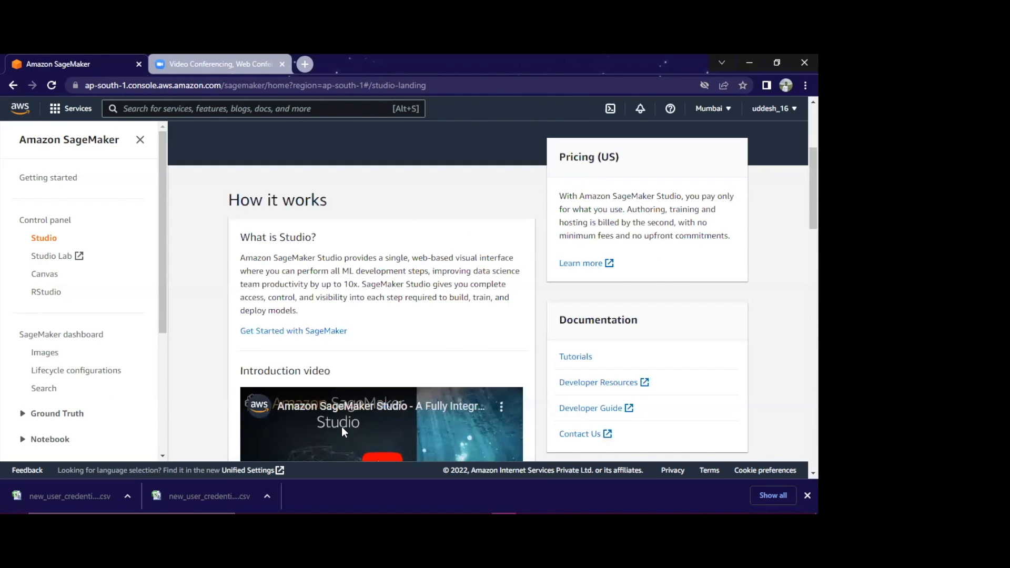
pyautogui.scroll(4, 657, 294)
# Step: Launch SageMaker Studio with Quick setup, the default user profile and execution role
pyautogui.click(604, 252)
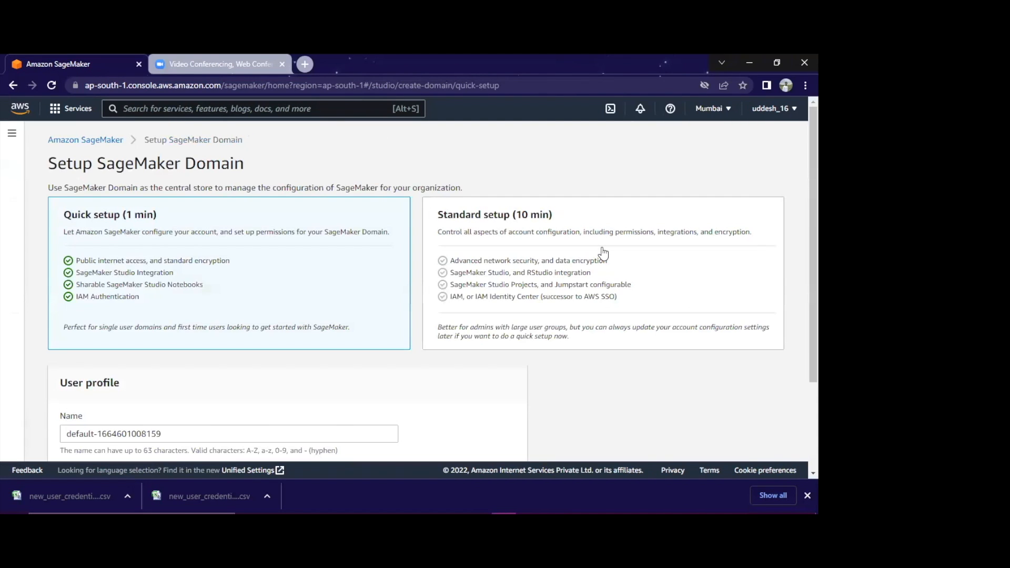
pyautogui.scroll(-2, 228, 279)
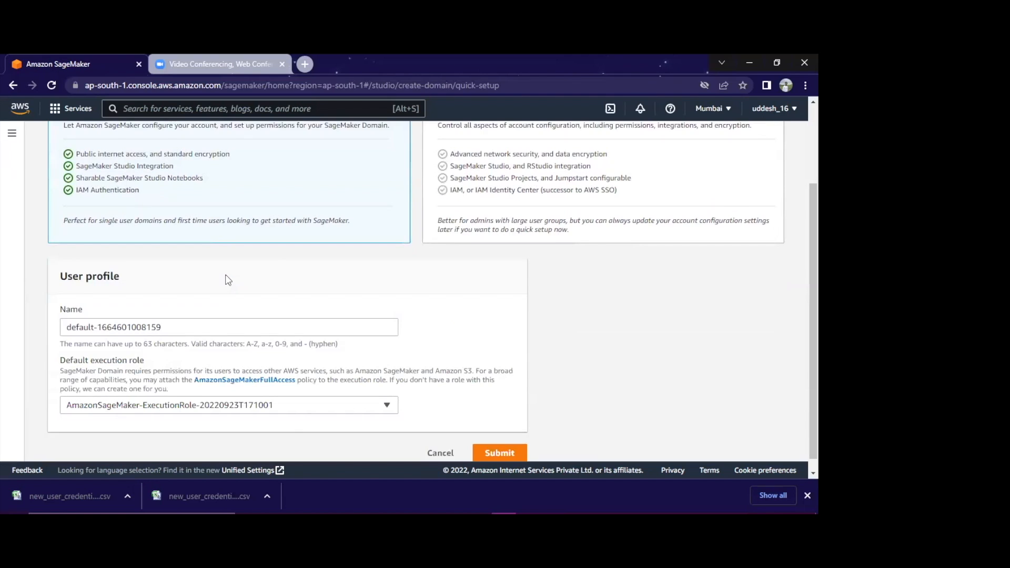
pyautogui.scroll(-1, 228, 279)
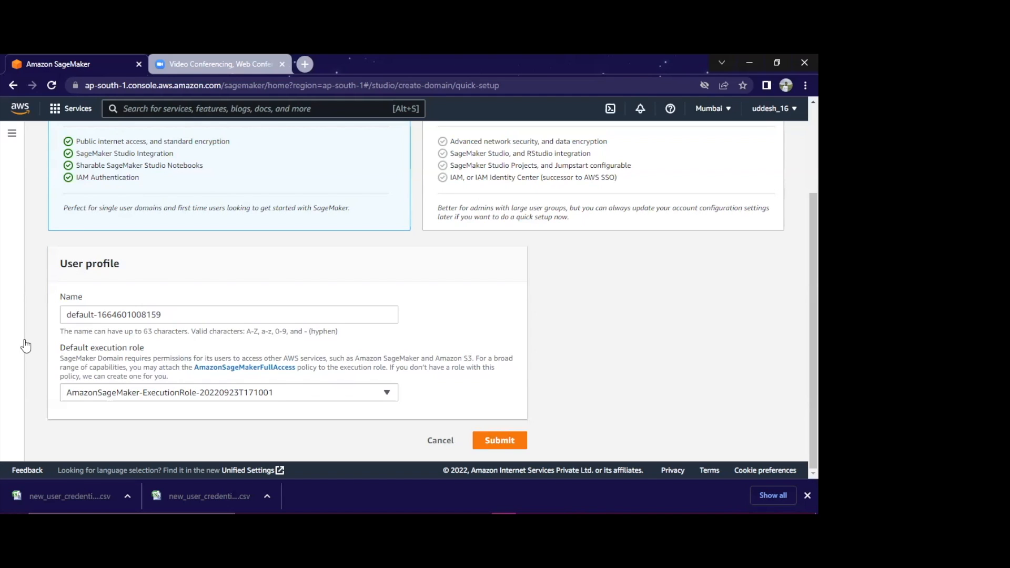
pyautogui.click(505, 440)
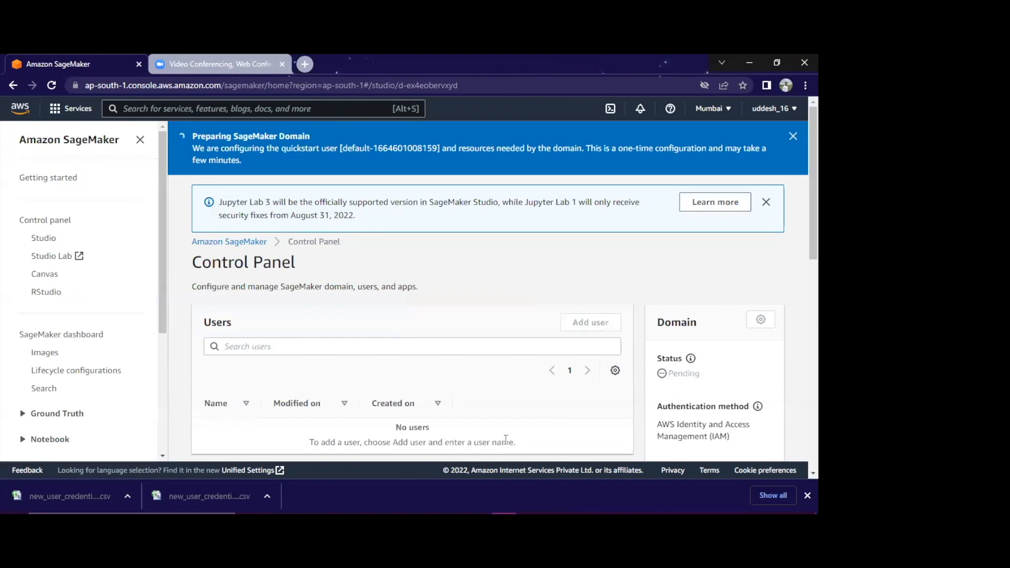
pyautogui.scroll(-1, 505, 440)
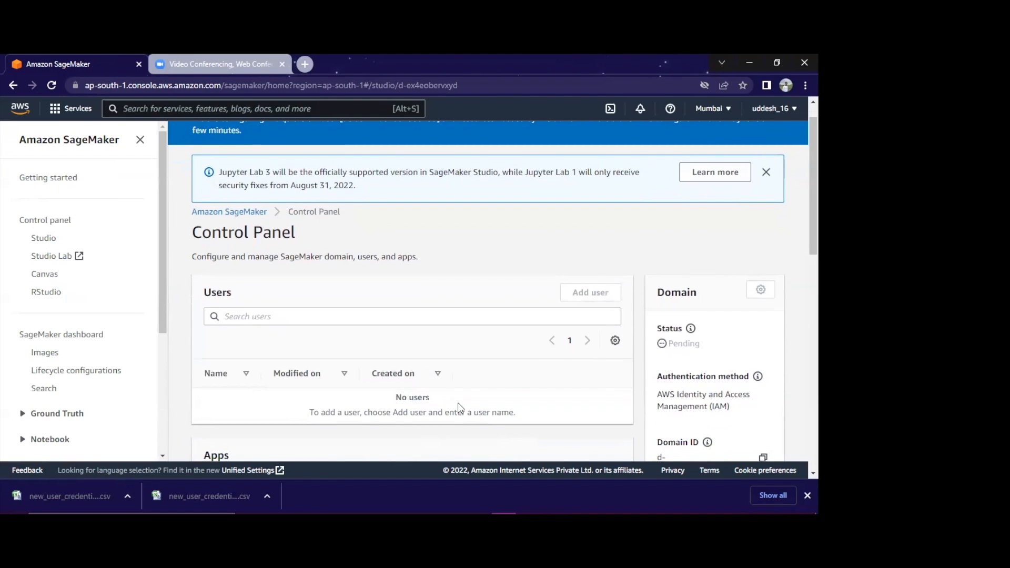
pyautogui.scroll(1, 392, 395)
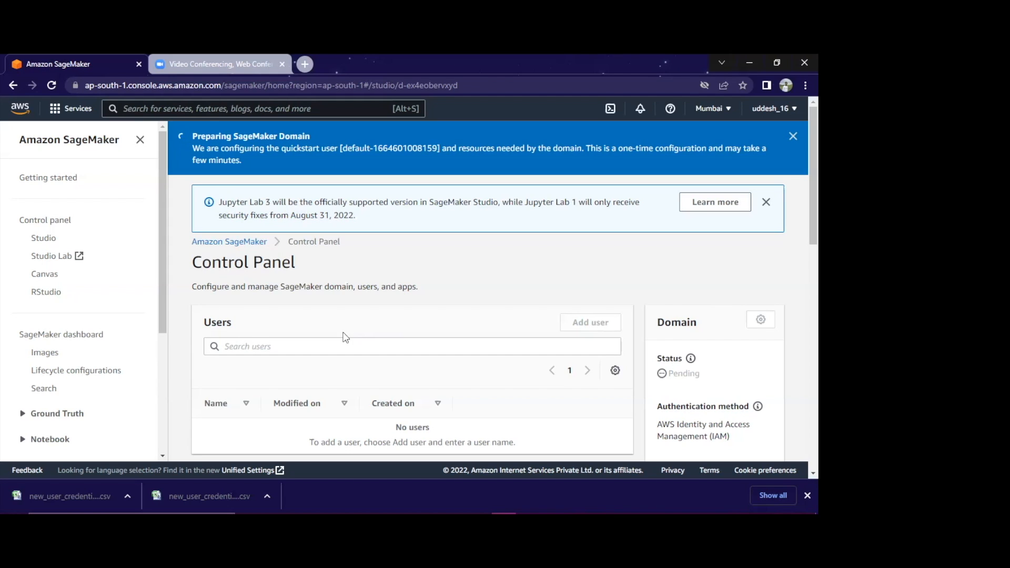
pyautogui.scroll(-3, 37, 346)
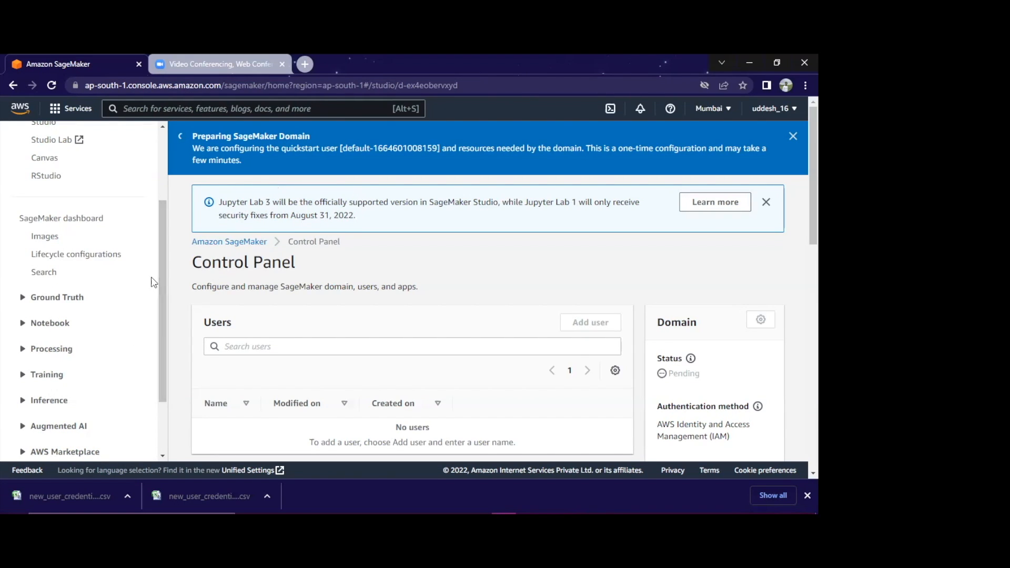
# Step: Open Jupyter for the aiclubnotebook instance from the Notebook instances list
pyautogui.click(45, 329)
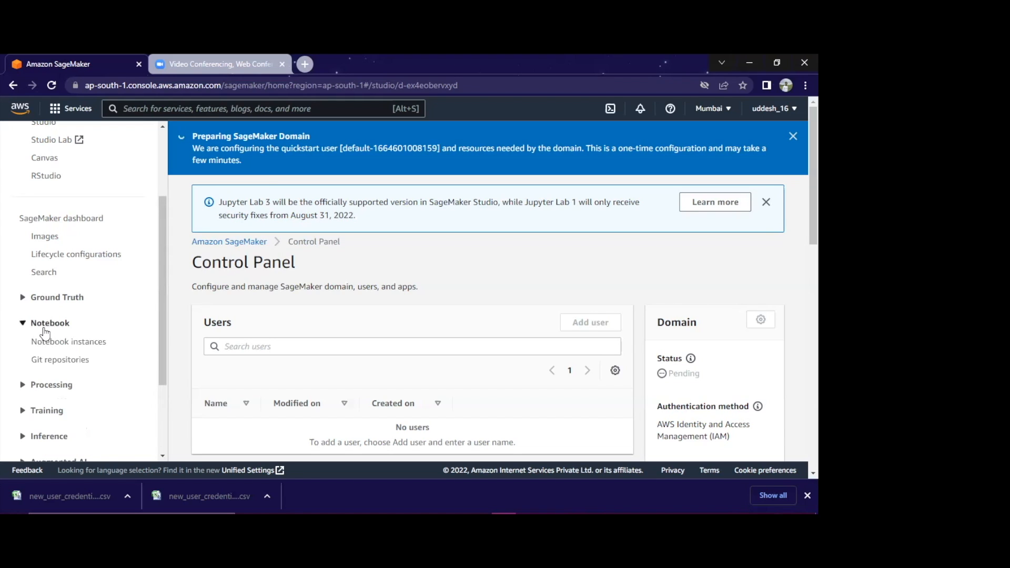
pyautogui.click(57, 343)
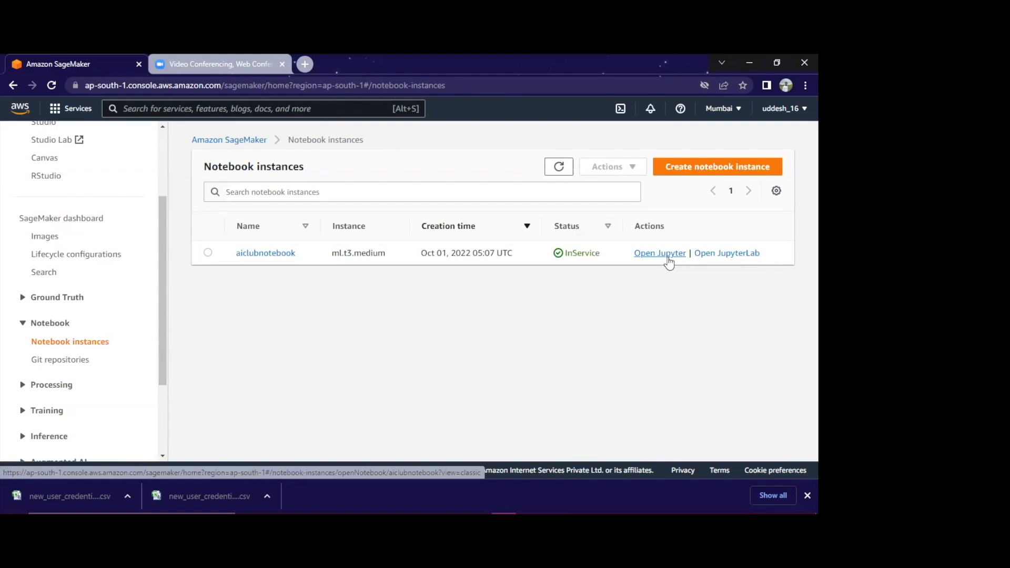
pyautogui.click(662, 253)
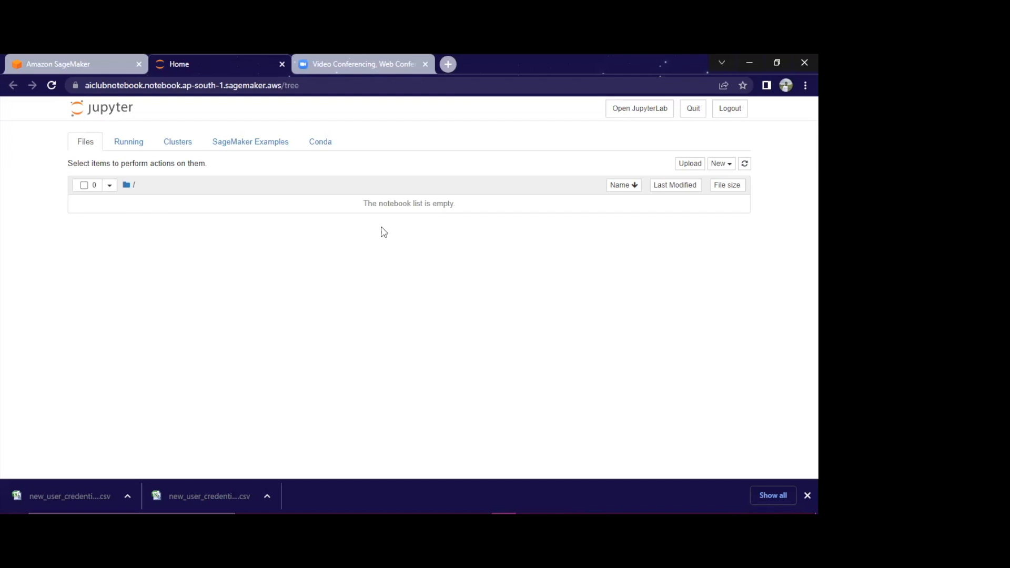
# Step: Create a new Untitled notebook using the conda_python3 kernel
pyautogui.click(722, 164)
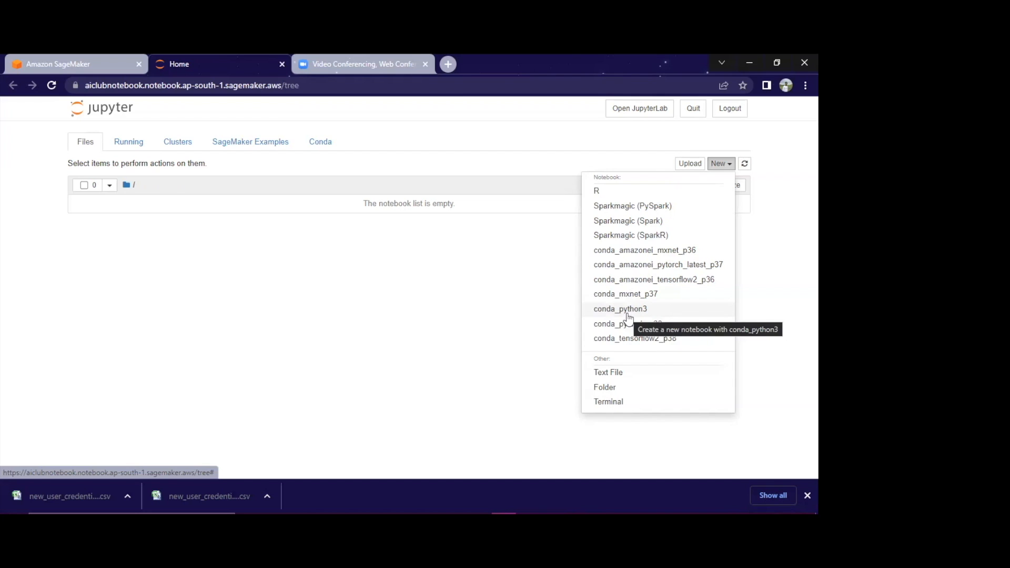
pyautogui.click(628, 311)
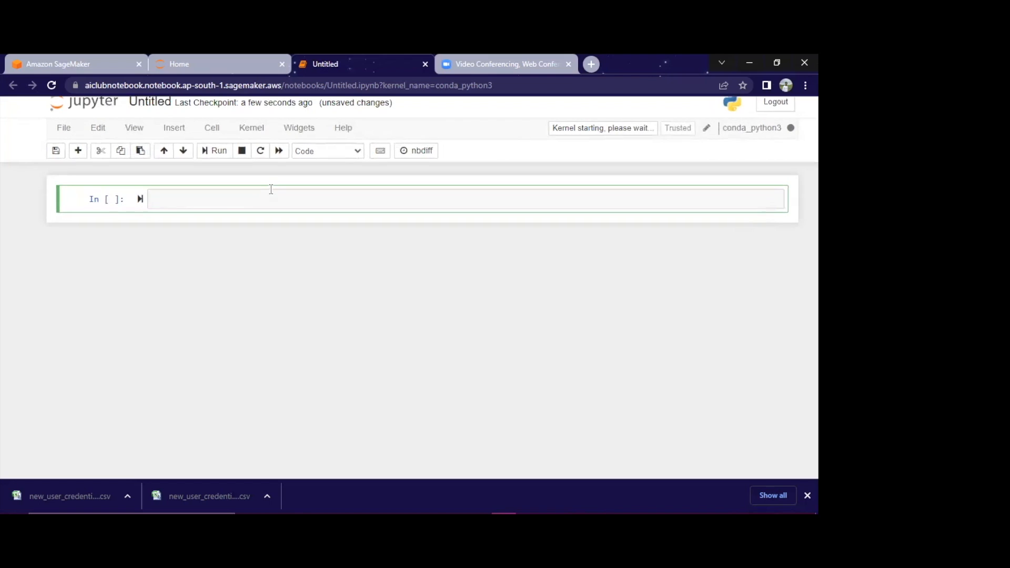
pyautogui.rightClick(239, 231)
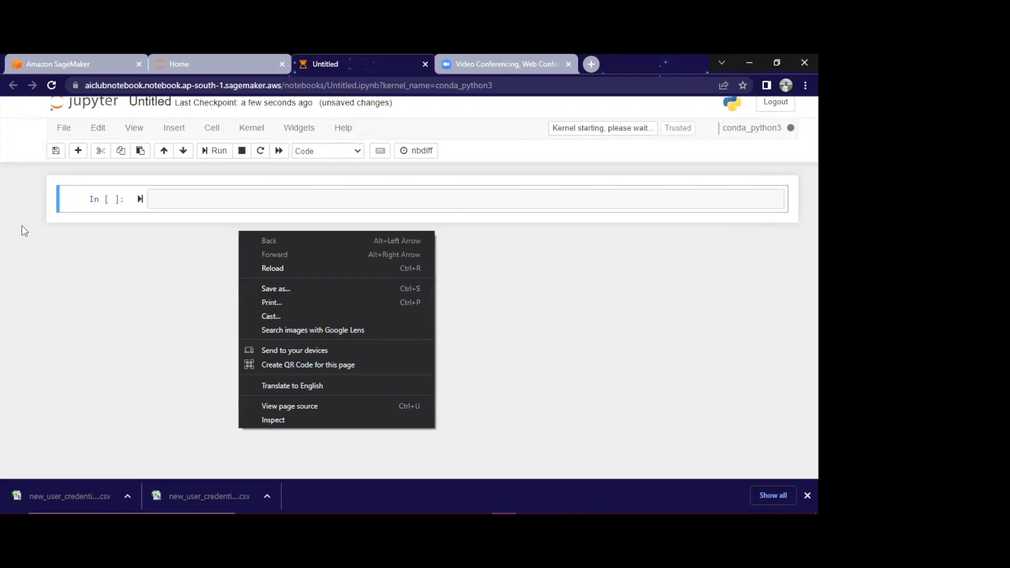
# Step: Enter print('hello world') in the first cell, dismiss the Connection failed warning, and run it
pyautogui.click(181, 203)
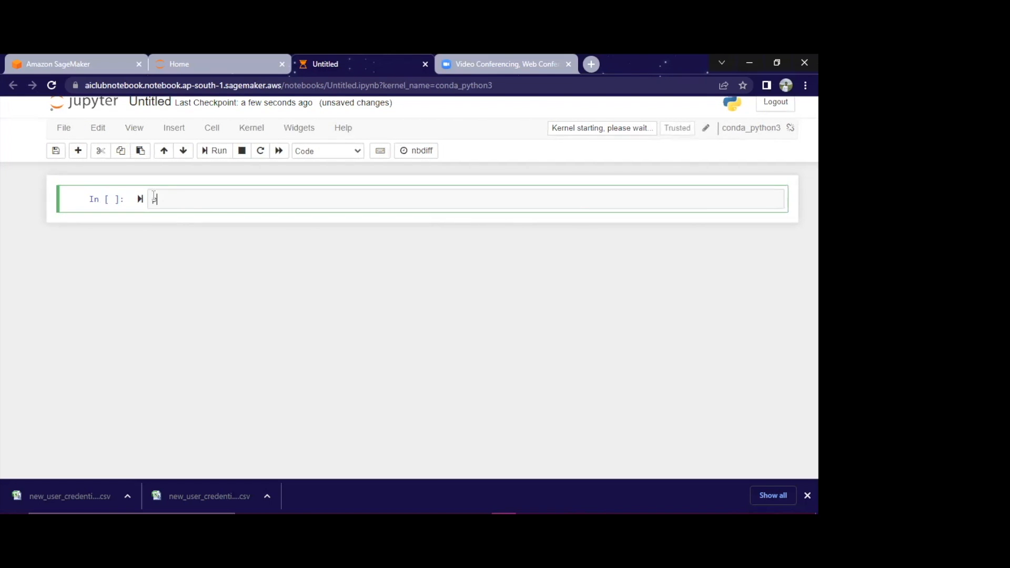
pyautogui.write("print('hello")
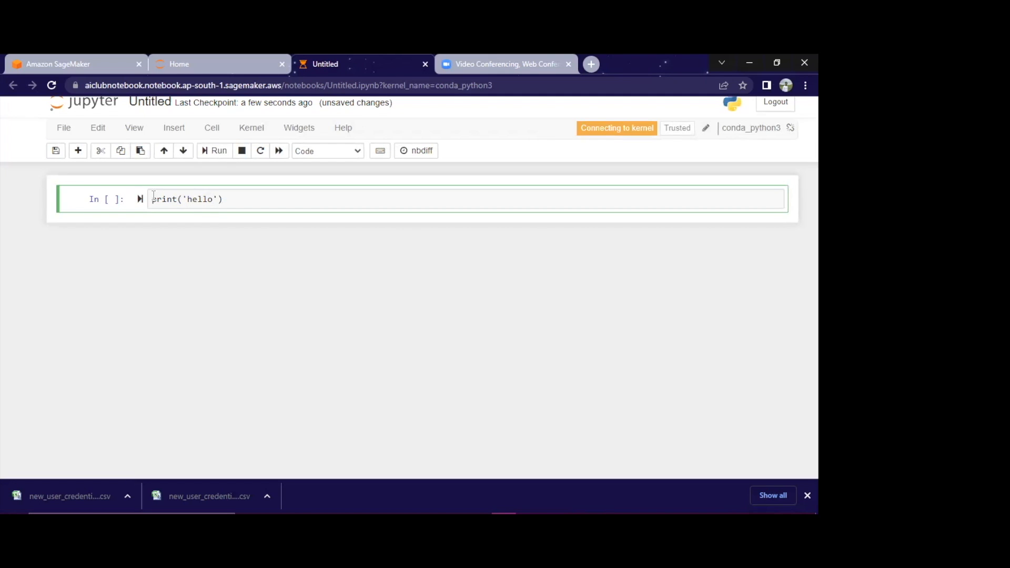
pyautogui.write(' wor')
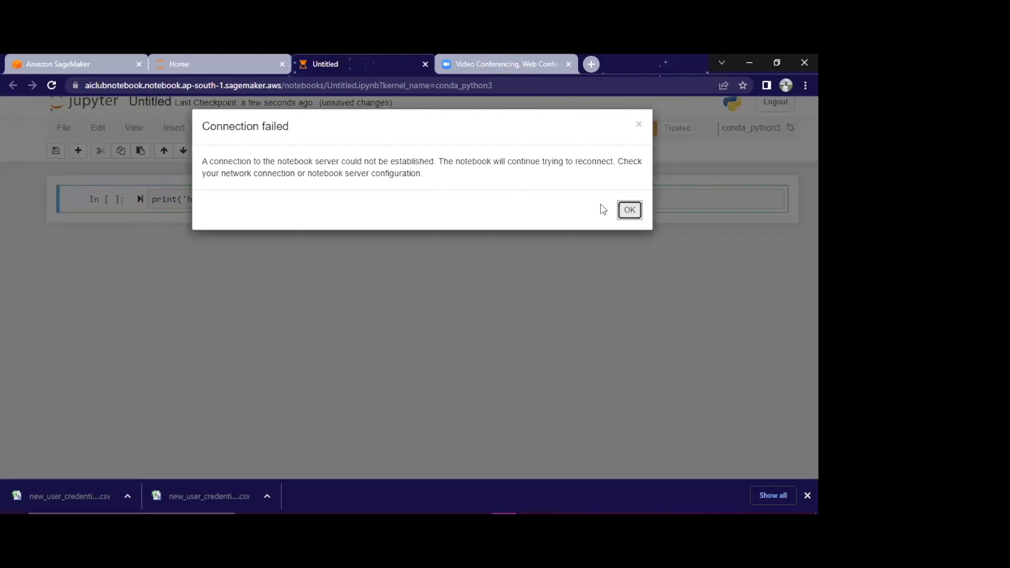
pyautogui.click(630, 211)
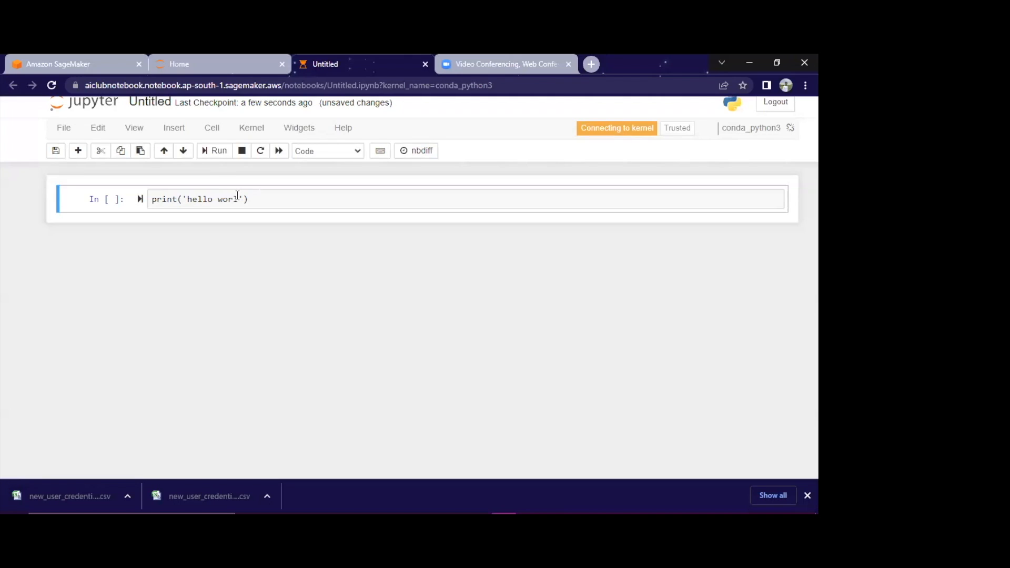
pyautogui.click(239, 199)
pyautogui.write('d')
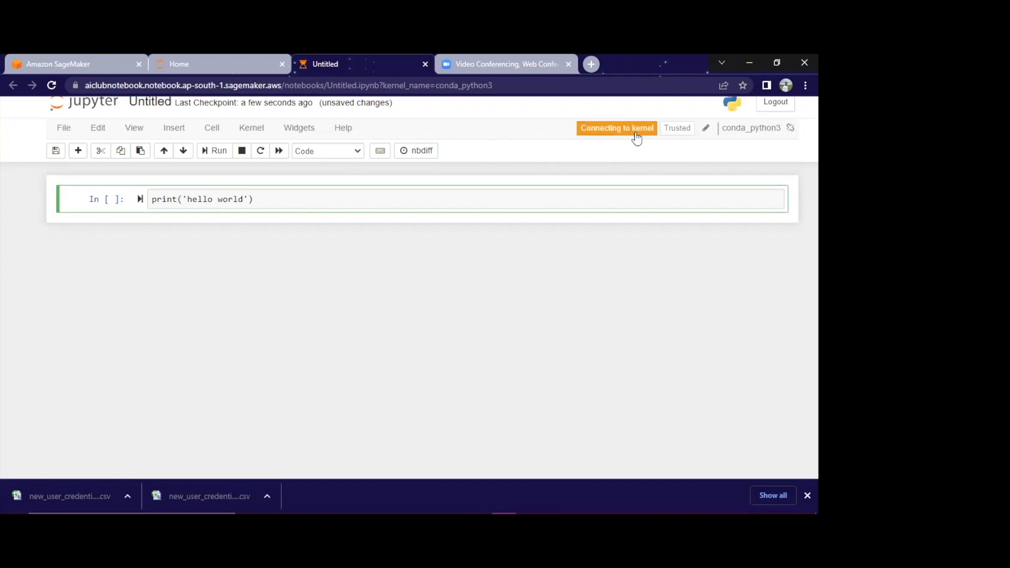
pyautogui.click(203, 155)
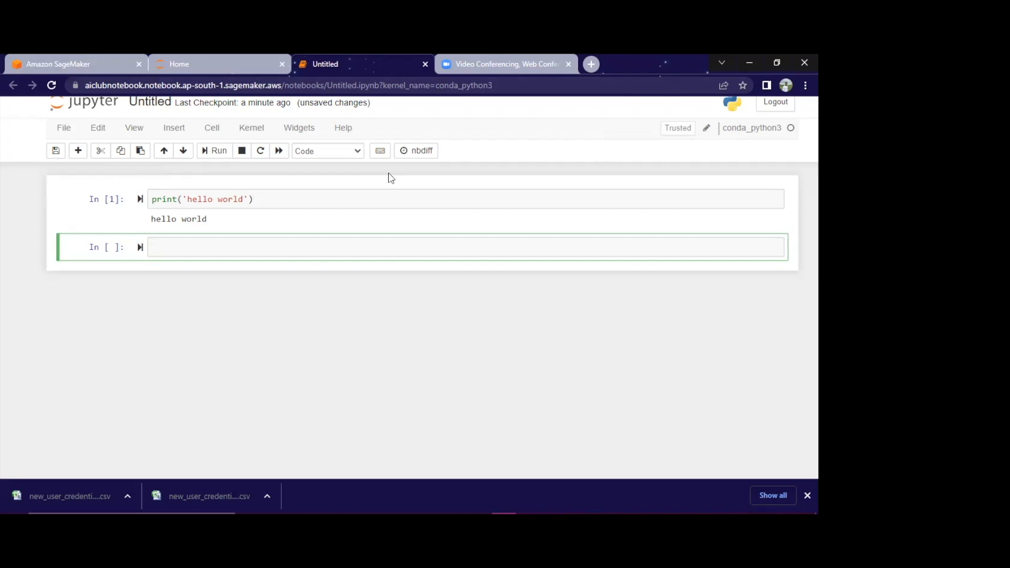
pyautogui.scroll(1, 391, 178)
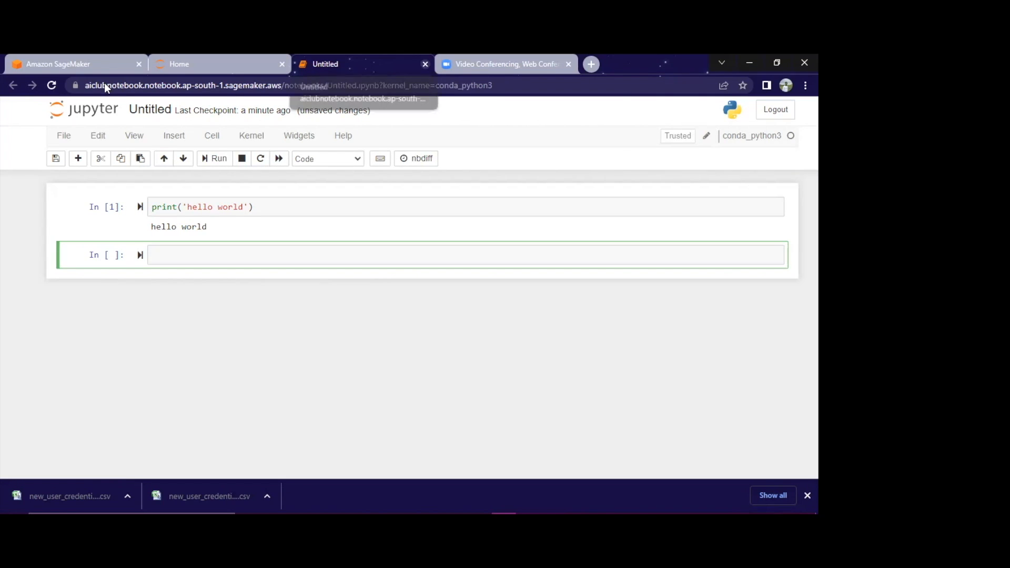
# Step: Leave the unsaved notebook page and shut down the running Untitled.ipynb
pyautogui.click(425, 64)
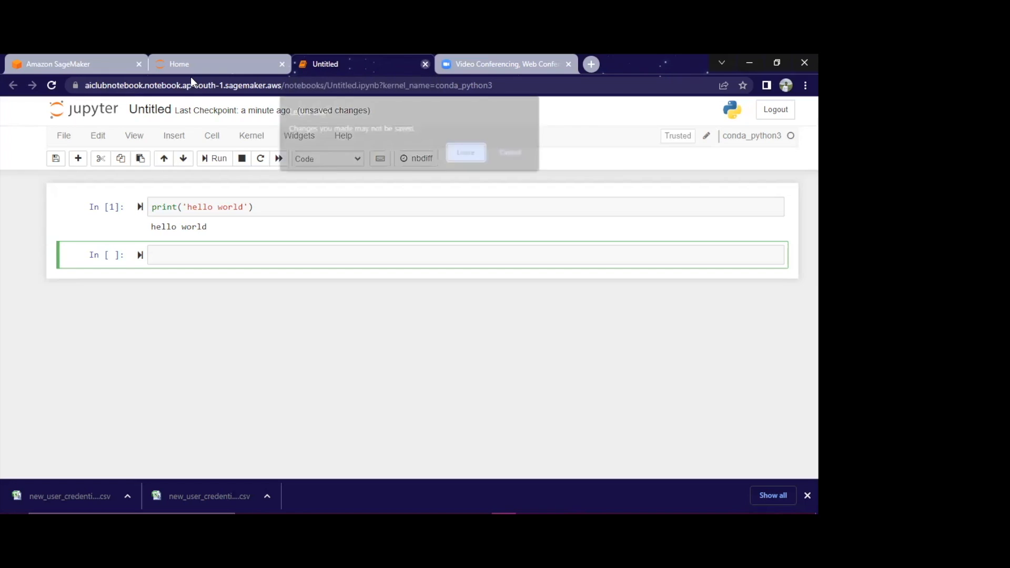
pyautogui.click(467, 152)
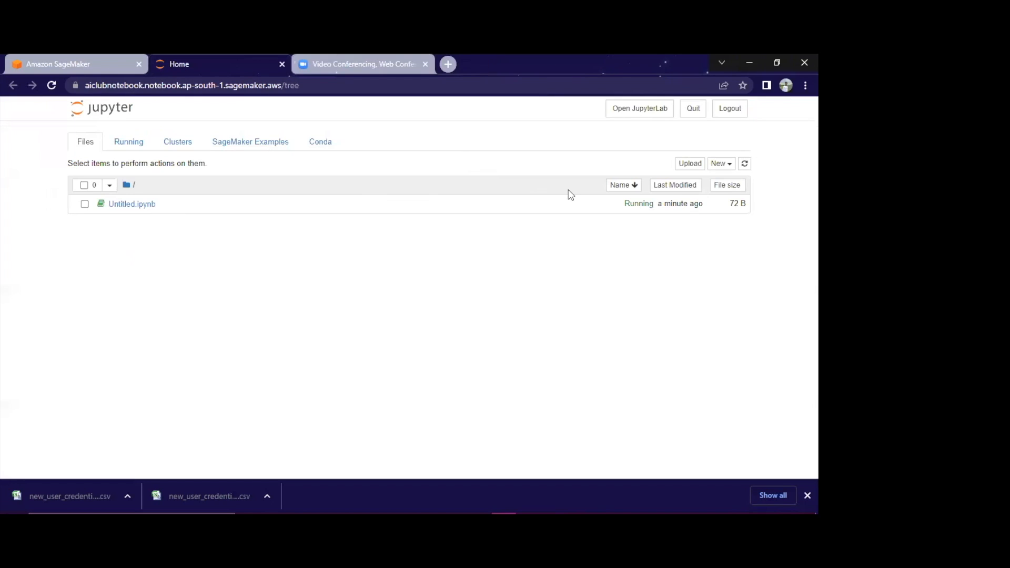
pyautogui.click(84, 205)
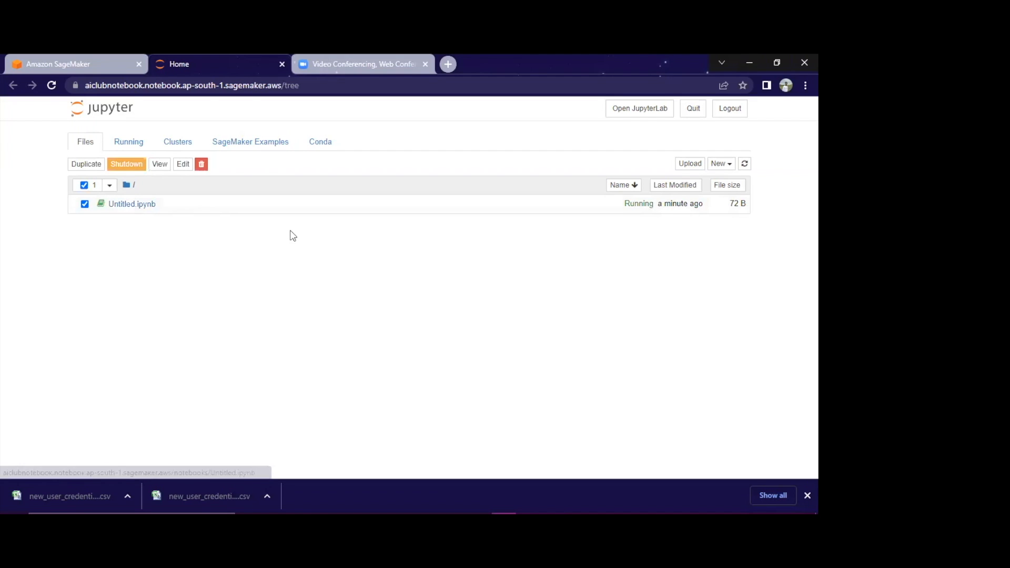
pyautogui.click(137, 163)
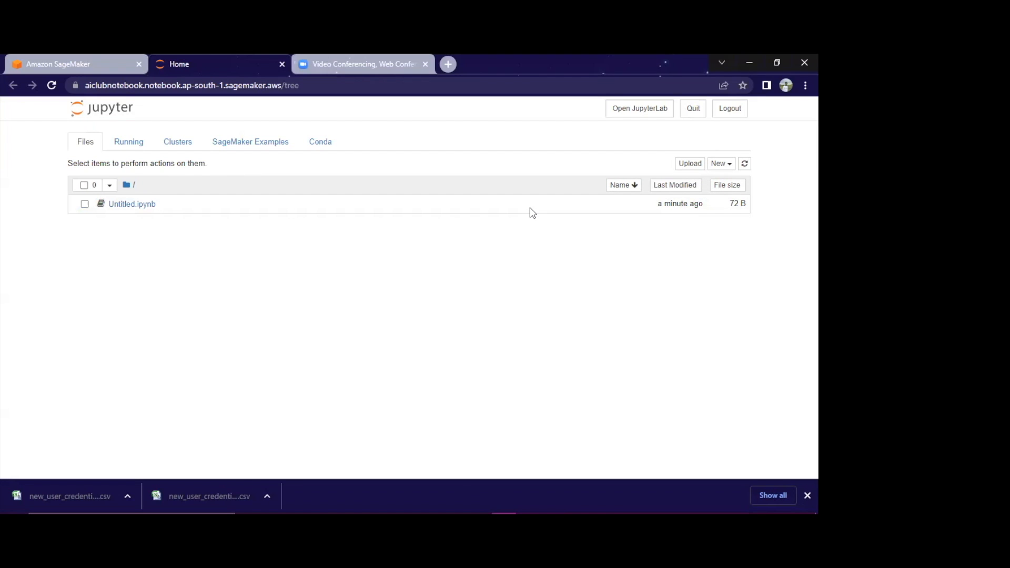
# Step: Close the Jupyter home tab and return to the SageMaker notebook instances list
pyautogui.click(84, 204)
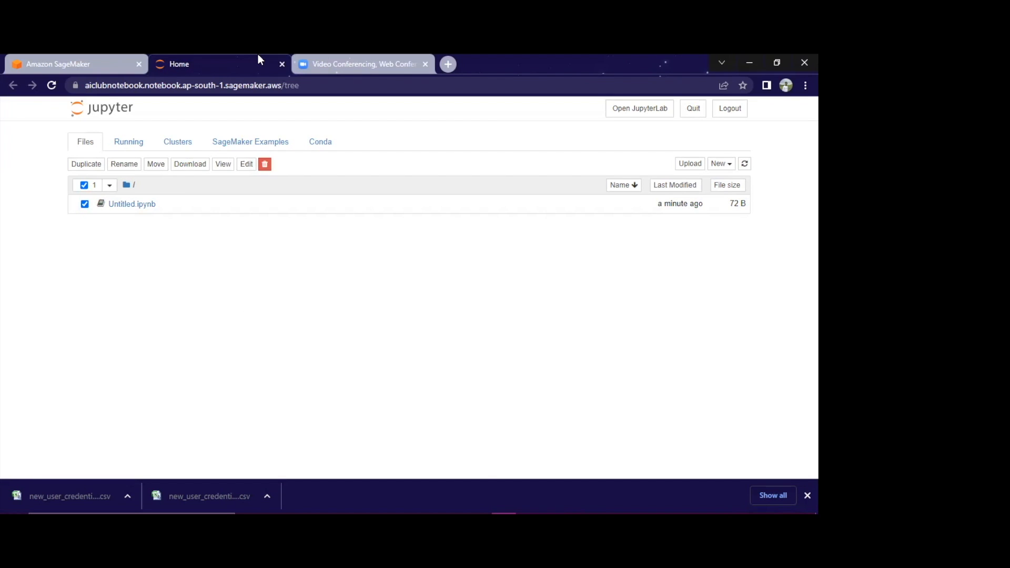
pyautogui.hotkey('ctrl', 'w')
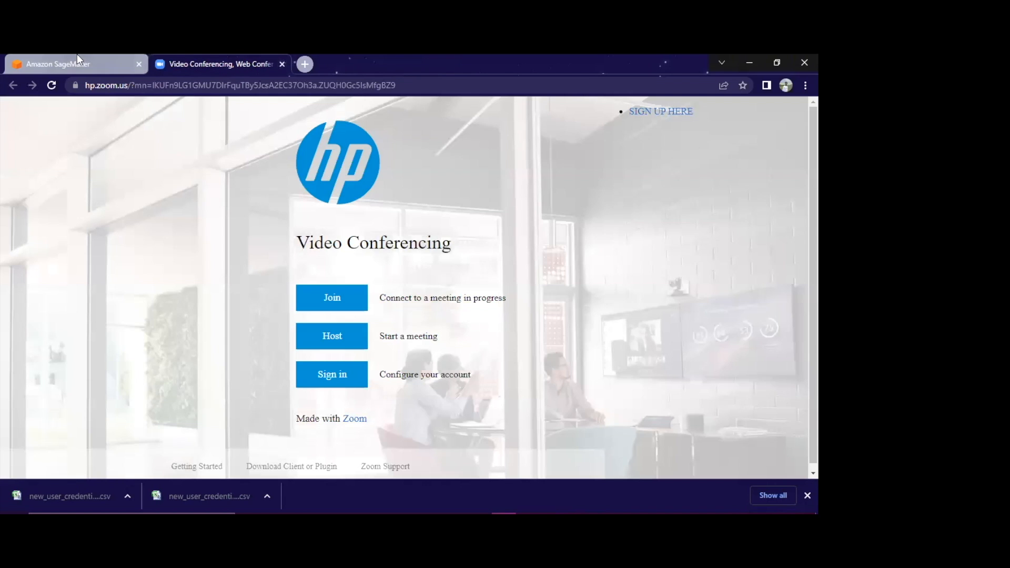
pyautogui.hotkey('ctrl', 'shift', 'Tab')
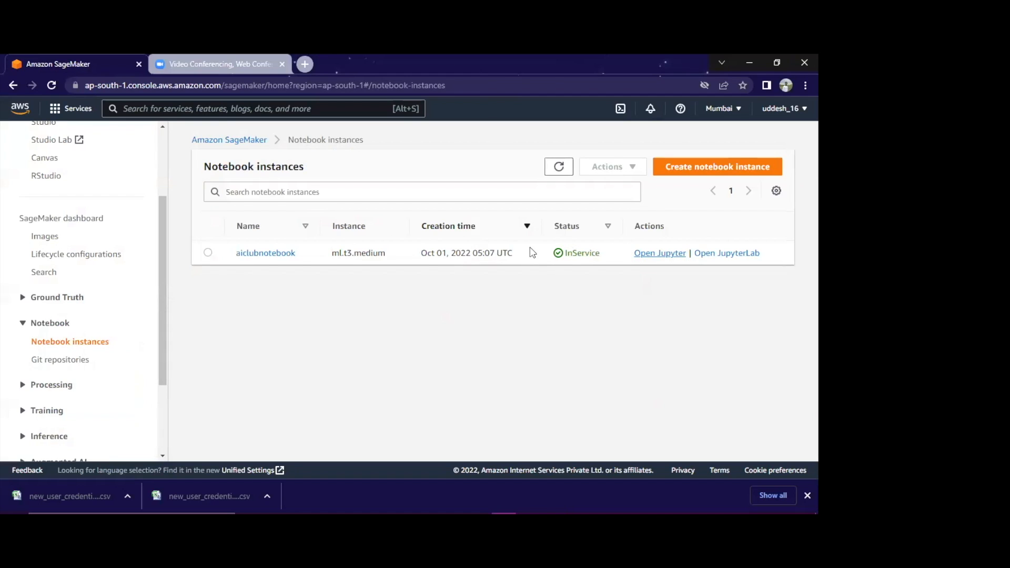
# Step: Stop the aiclubnotebook instance from the Actions menu
pyautogui.click(209, 254)
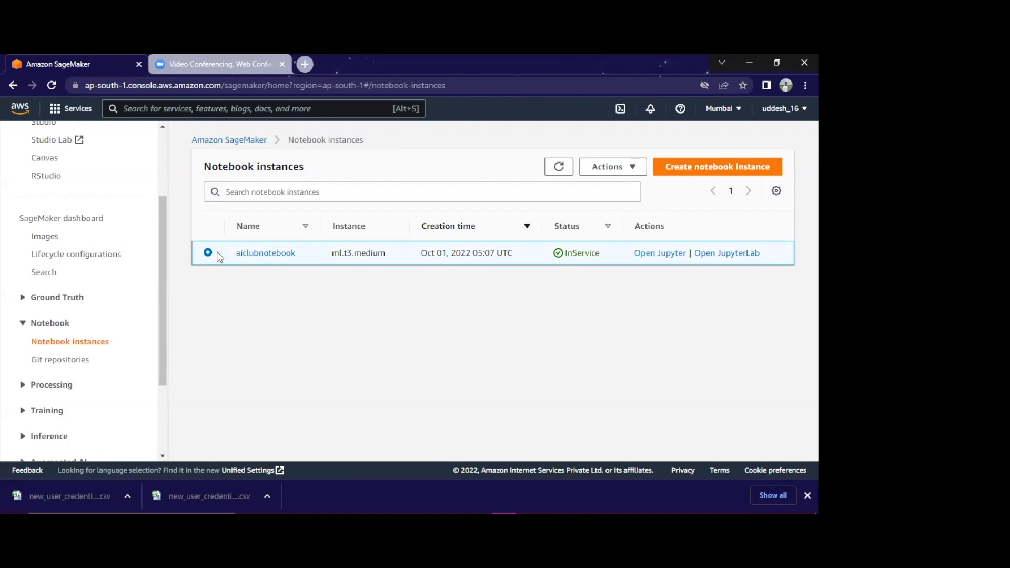
pyautogui.click(614, 167)
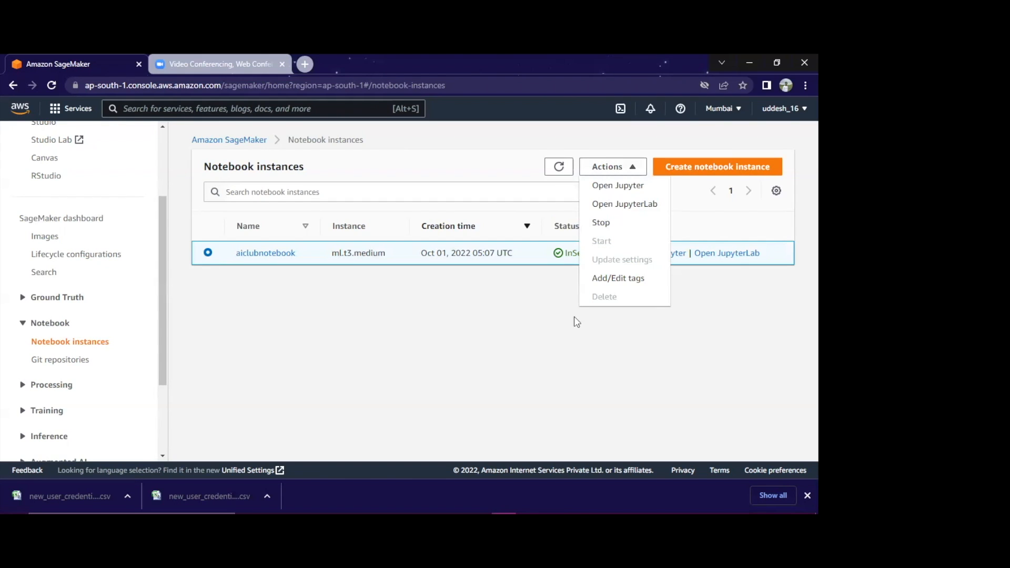
pyautogui.click(620, 222)
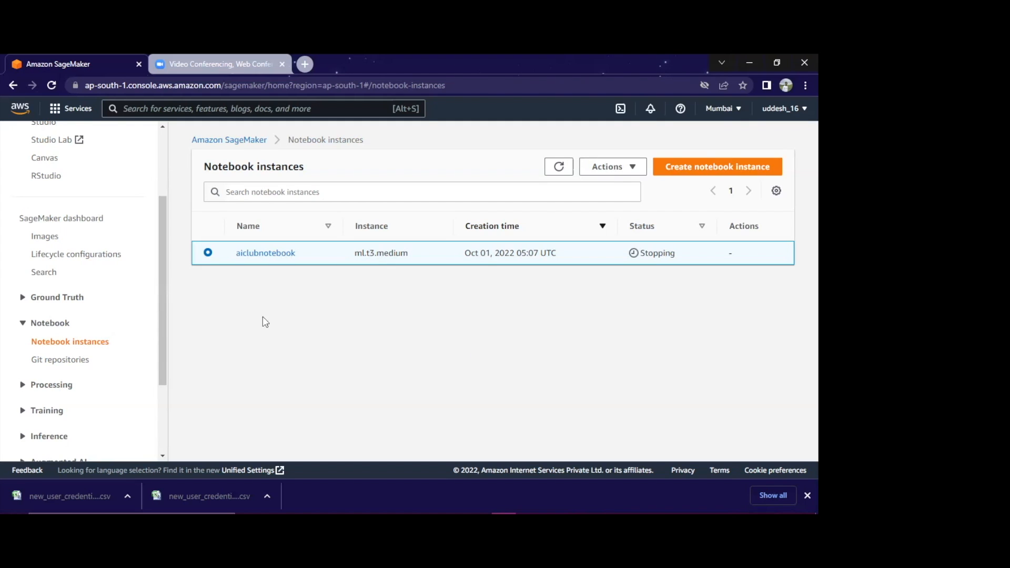
pyautogui.scroll(3, 98, 330)
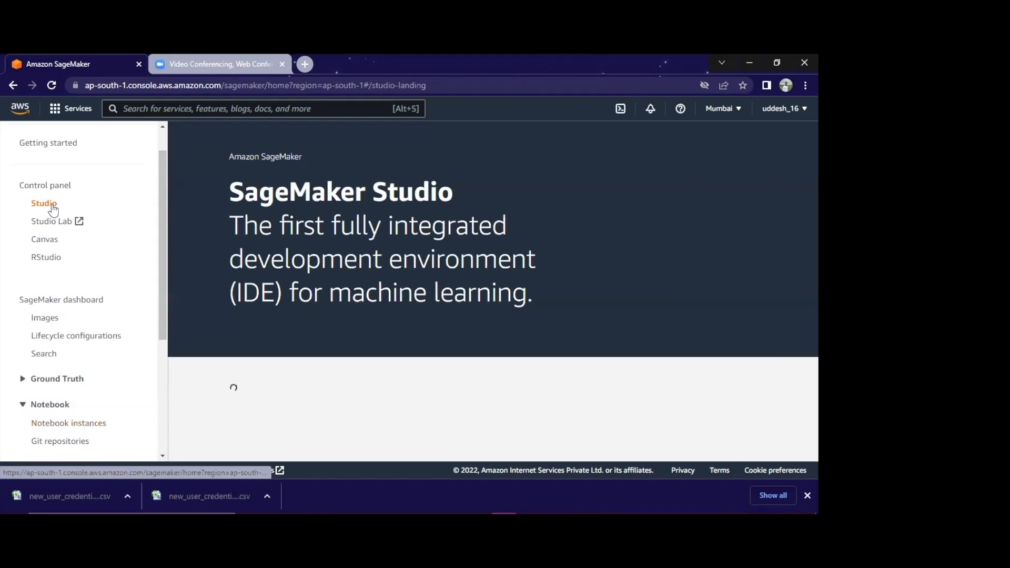
# Step: Start adding a Studio user and replace the default profile name with the user's own name
pyautogui.scroll(-3, 308, 297)
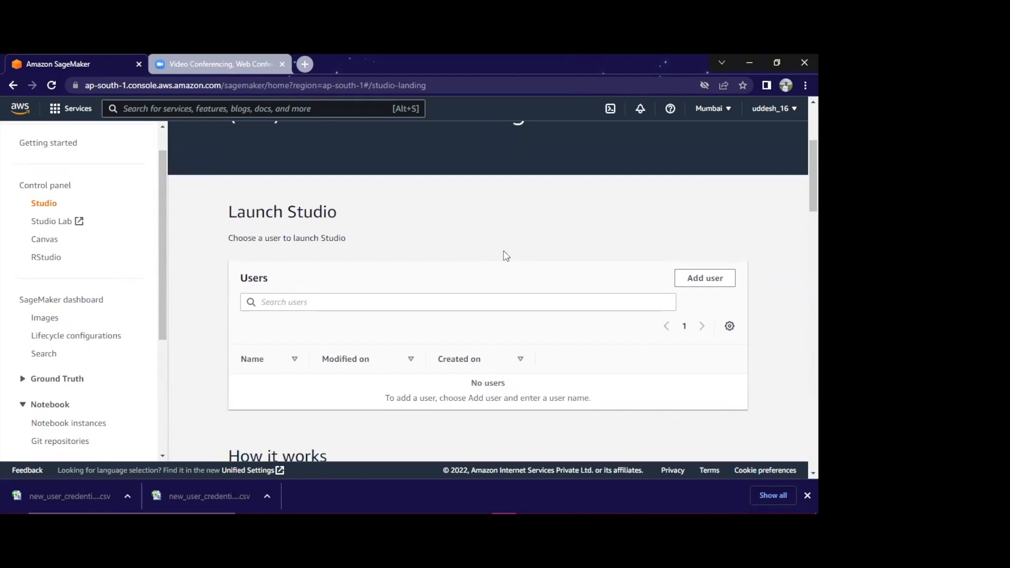
pyautogui.scroll(2, 505, 253)
pyautogui.scroll(-3, 505, 251)
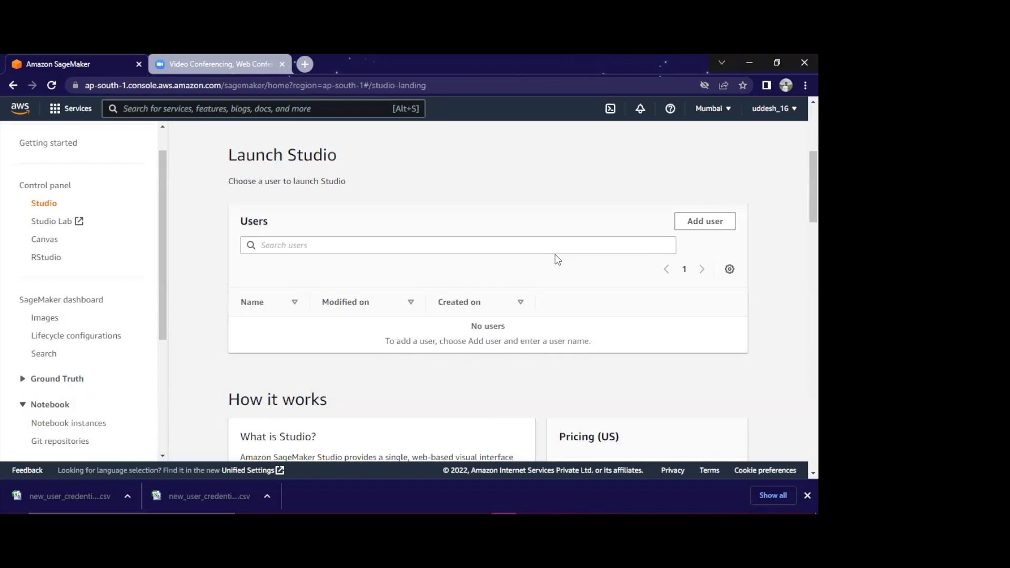
pyautogui.click(716, 222)
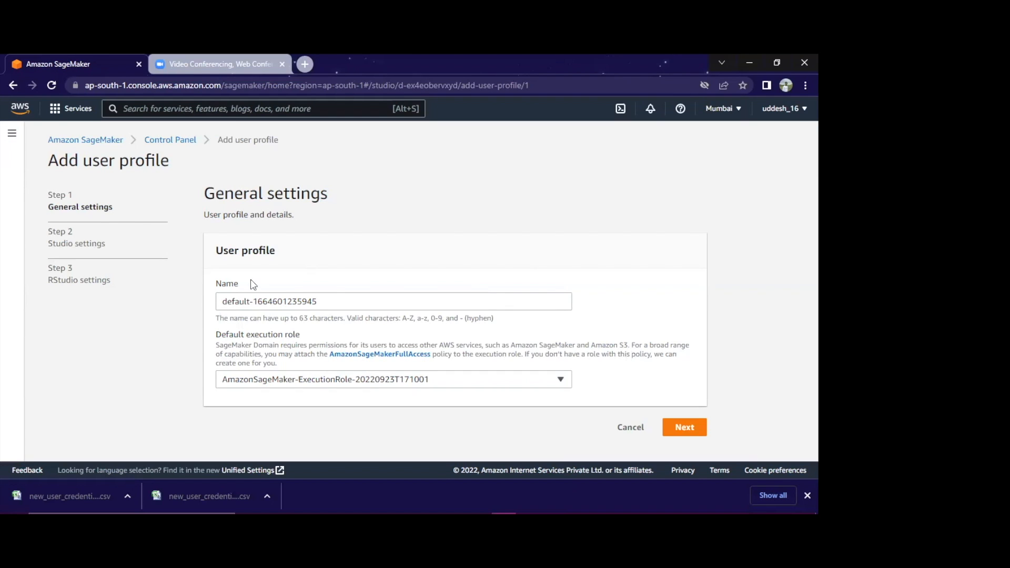
pyautogui.click(326, 301)
pyautogui.hotkey('ctrl', 'a')
pyautogui.press('BackSpace')
pyautogui.write('uddesh')
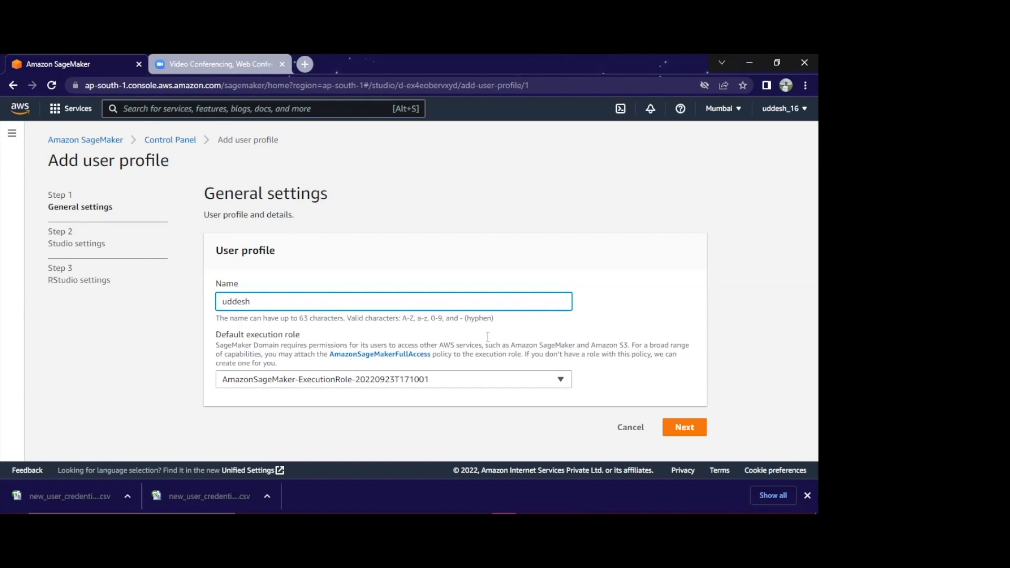
# Step: Keep the default Studio and RStudio settings and submit the new user profile
pyautogui.click(676, 425)
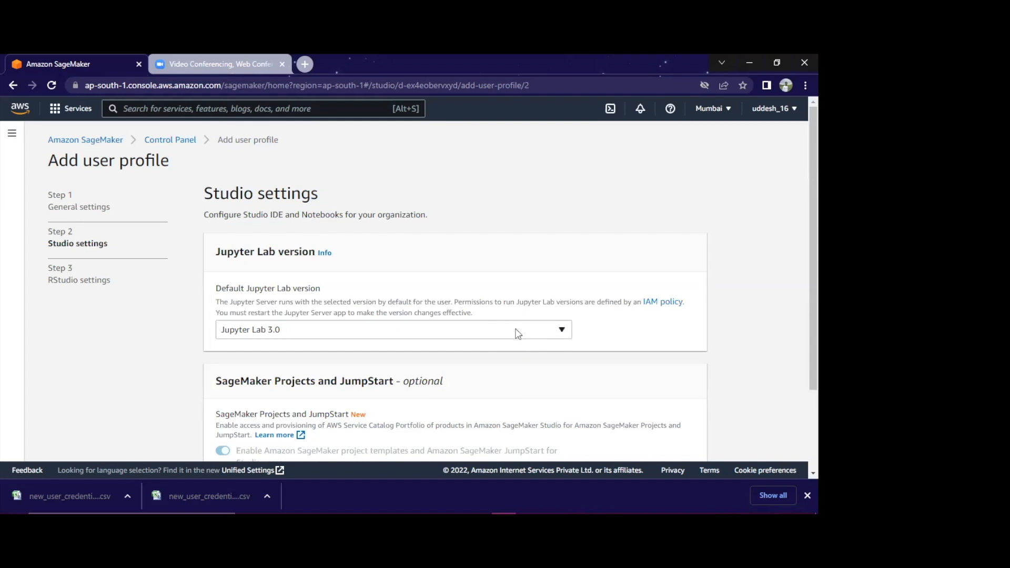
pyautogui.scroll(-2, 548, 342)
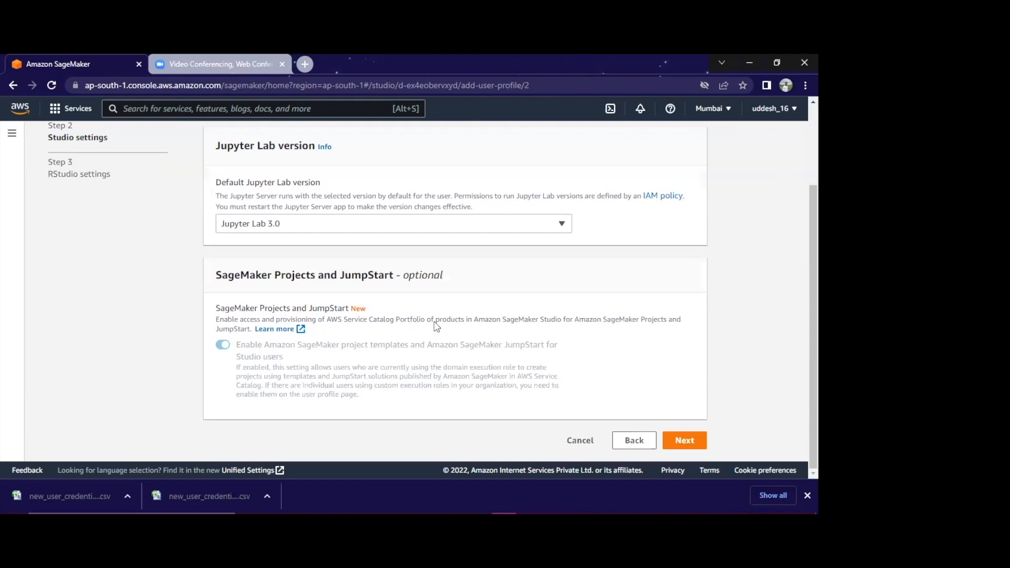
pyautogui.click(685, 445)
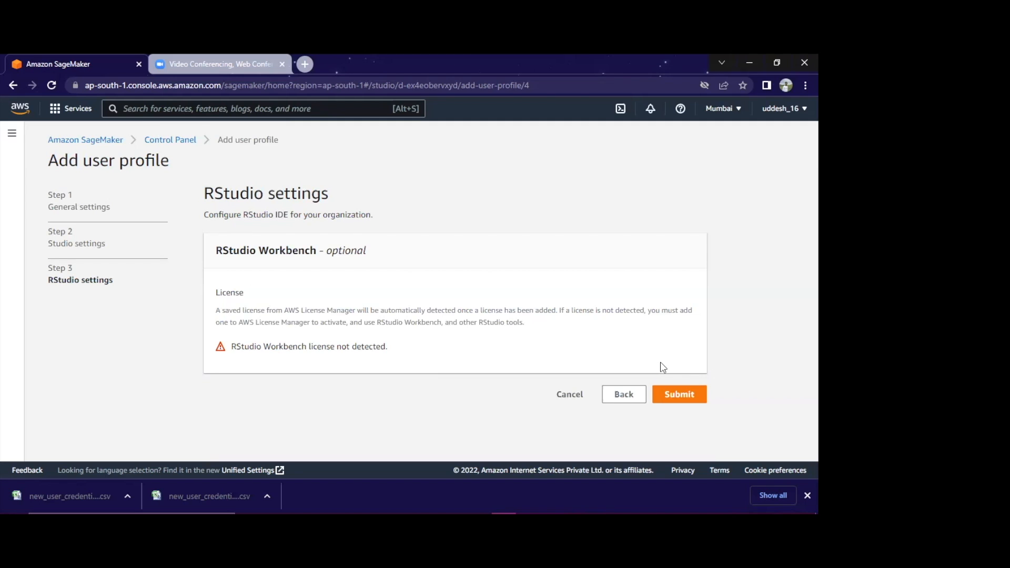
pyautogui.click(680, 394)
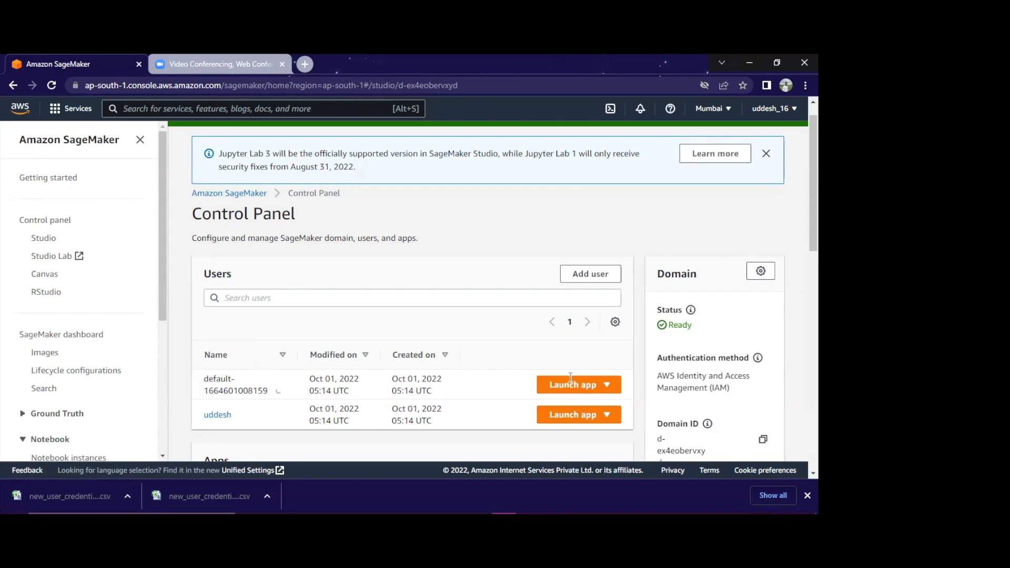
# Step: Show the Studio and Canvas launch options on the new user profile's row
pyautogui.click(573, 415)
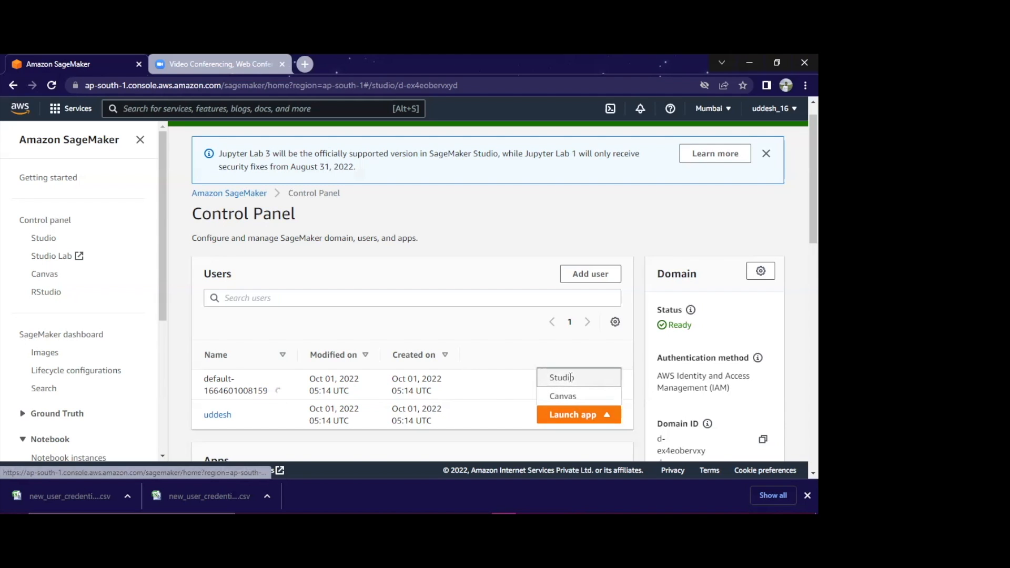
pyautogui.scroll(-2, 542, 368)
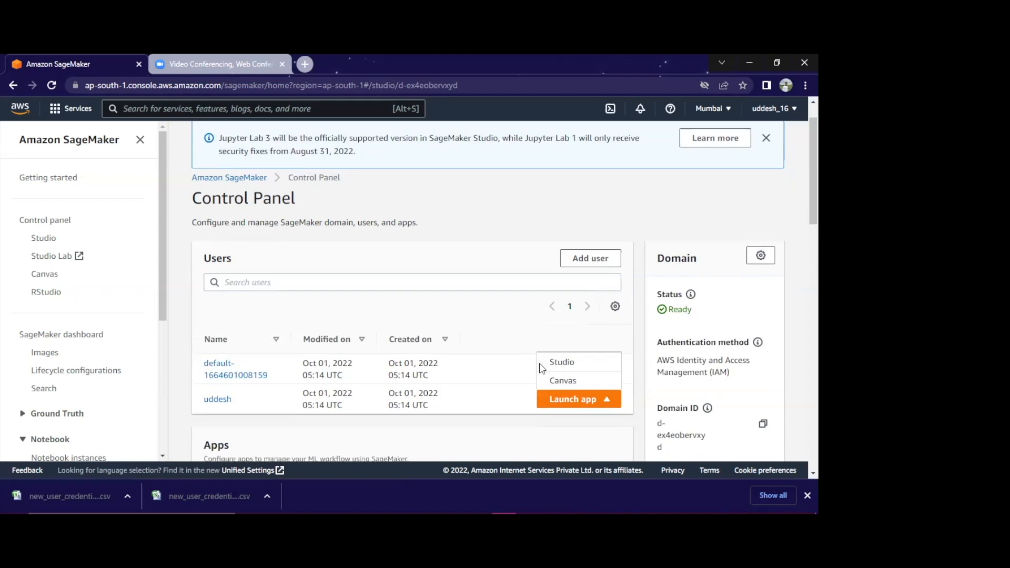
pyautogui.scroll(-5, 541, 368)
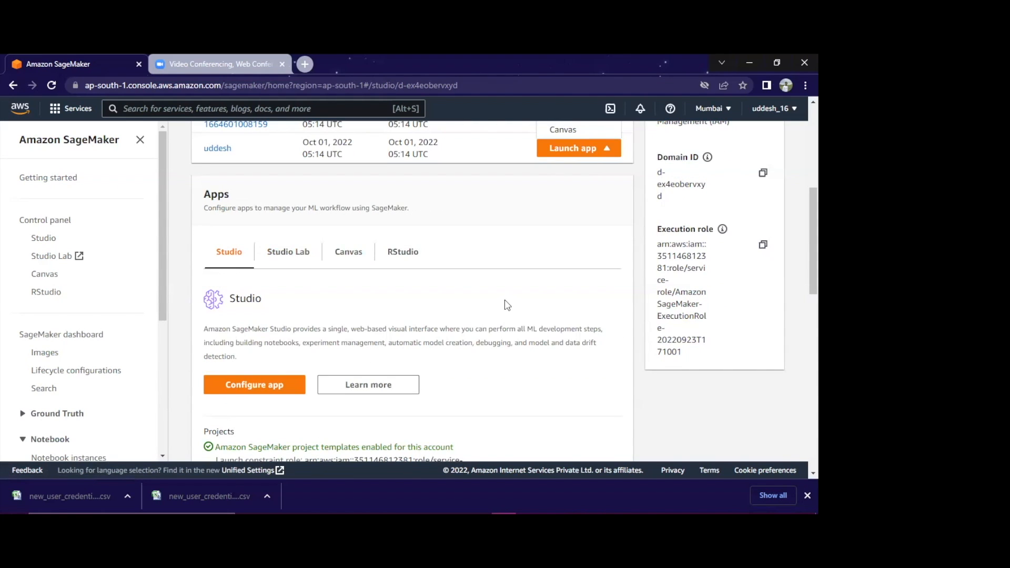
pyautogui.scroll(-3, 464, 296)
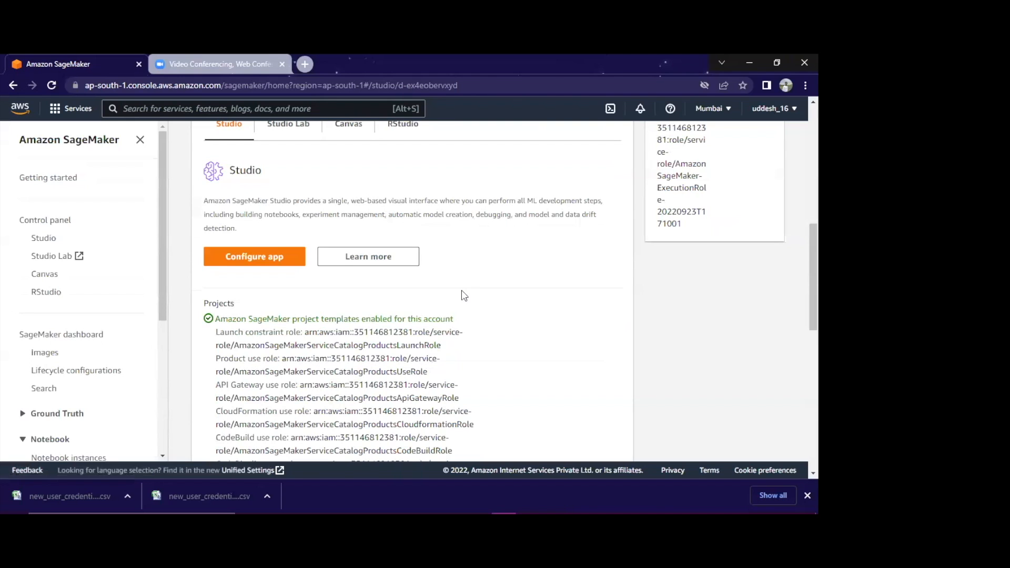
pyautogui.scroll(2, 464, 296)
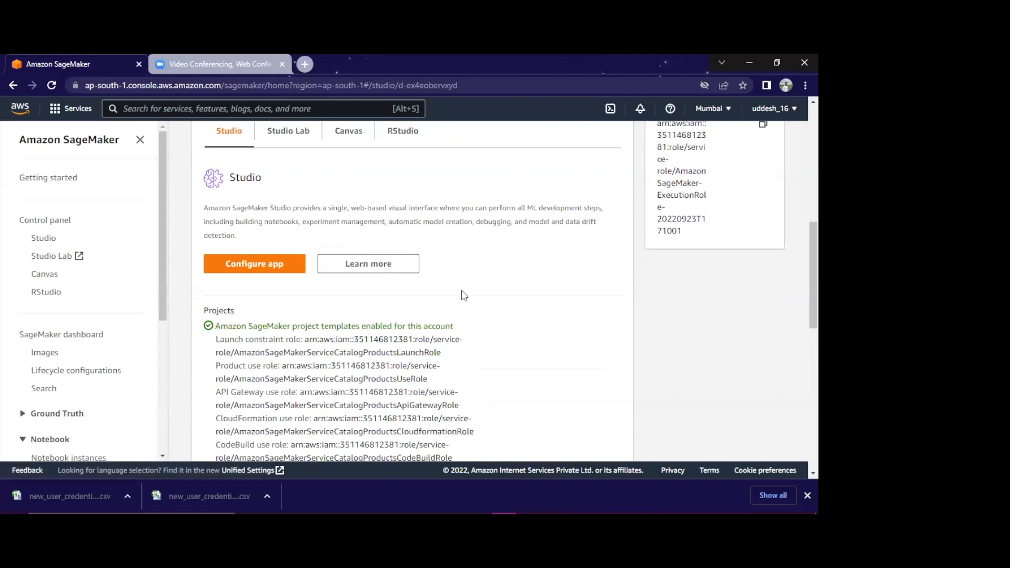
pyautogui.scroll(4, 507, 253)
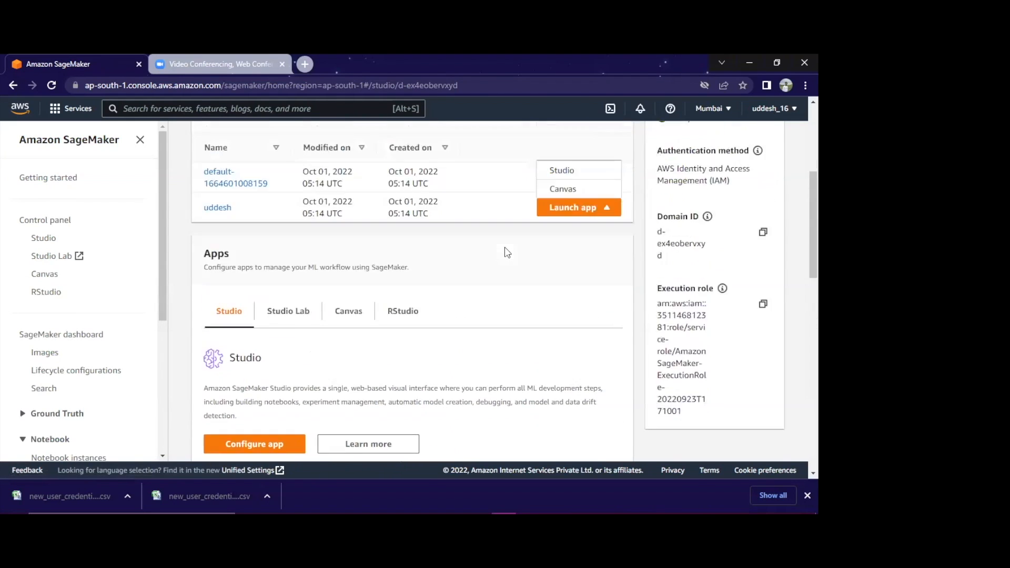
pyautogui.scroll(-1, 507, 252)
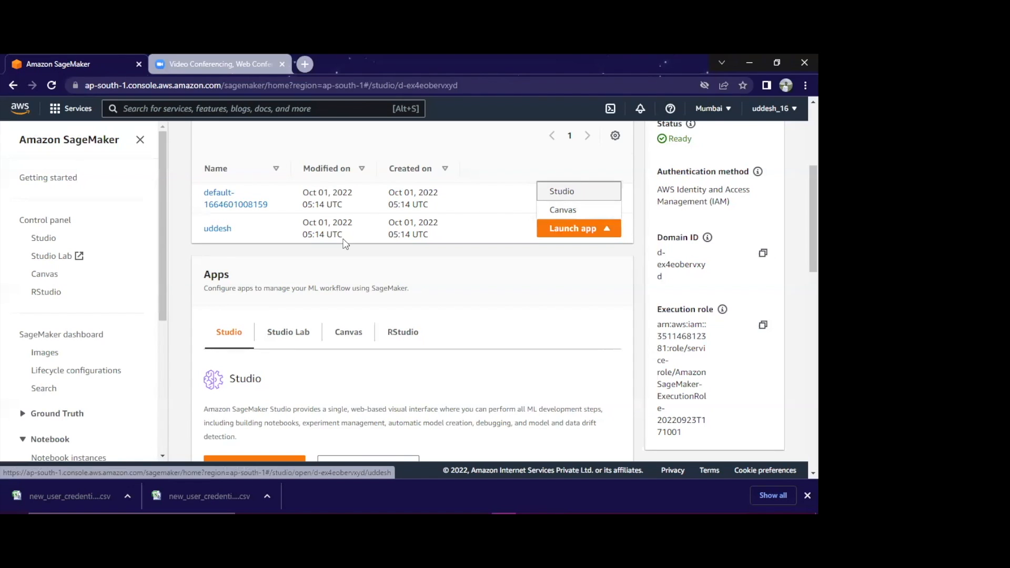
# Step: Launch Studio for the new user profile and hide the downloads bar while it loads
pyautogui.click(562, 193)
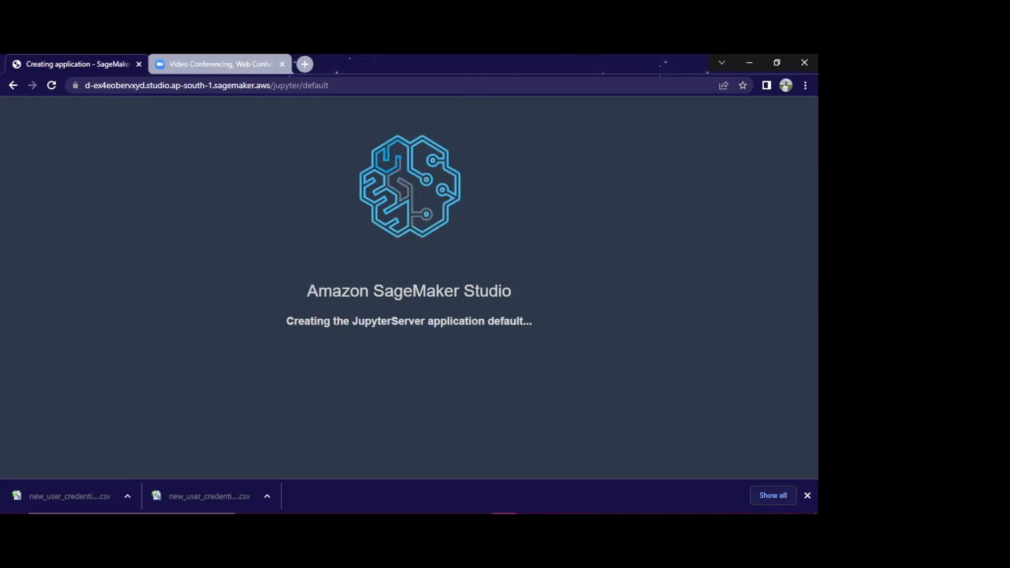
pyautogui.click(807, 496)
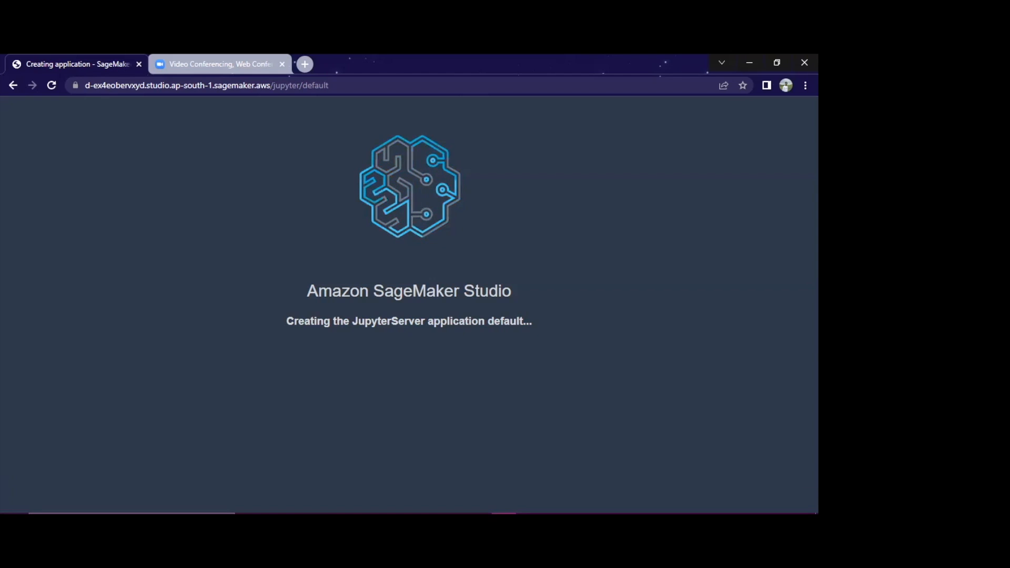
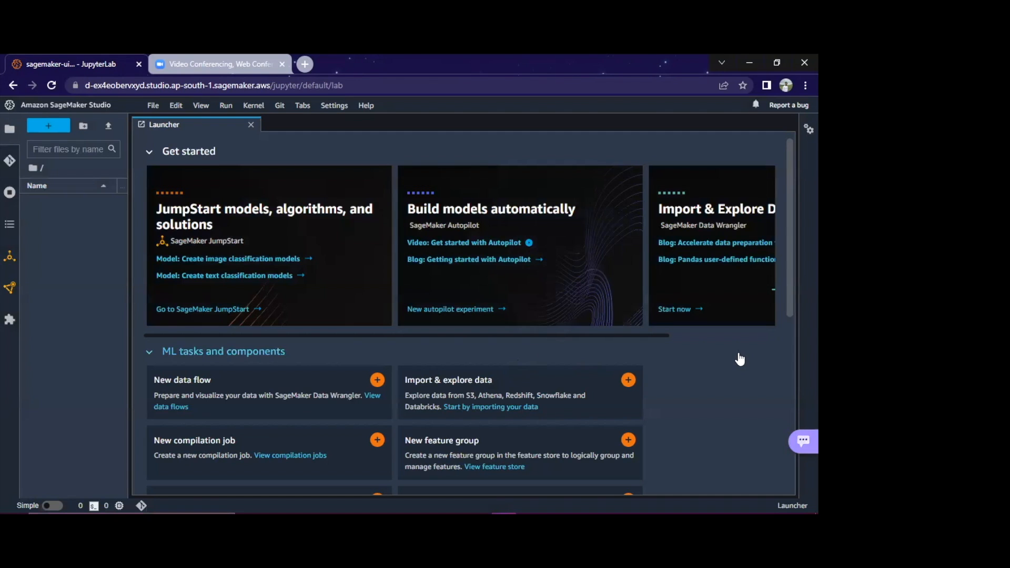
# Step: Start a new Python 3 console from the Launcher, then close it
pyautogui.scroll(-2, 739, 359)
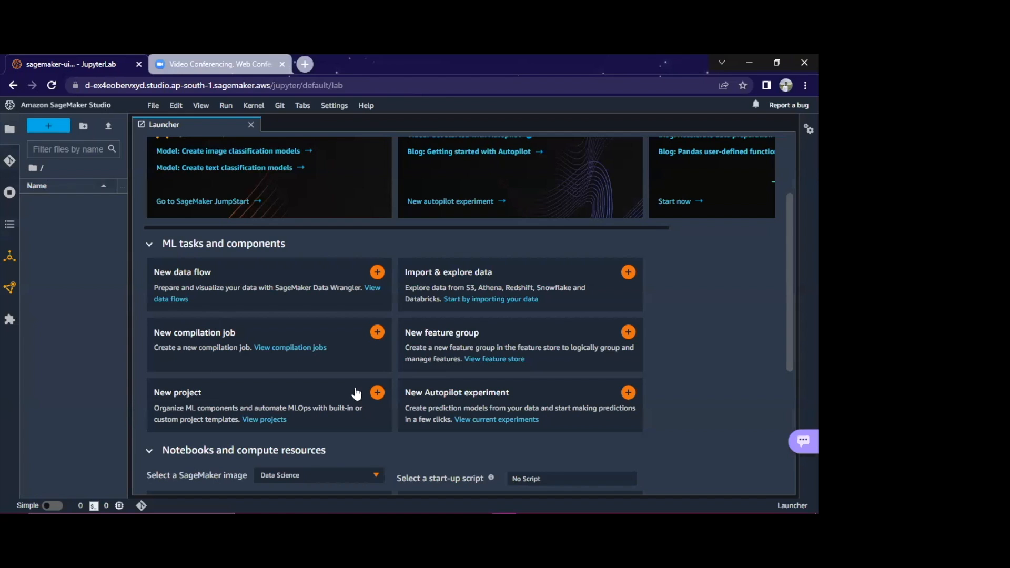
pyautogui.scroll(-4, 360, 396)
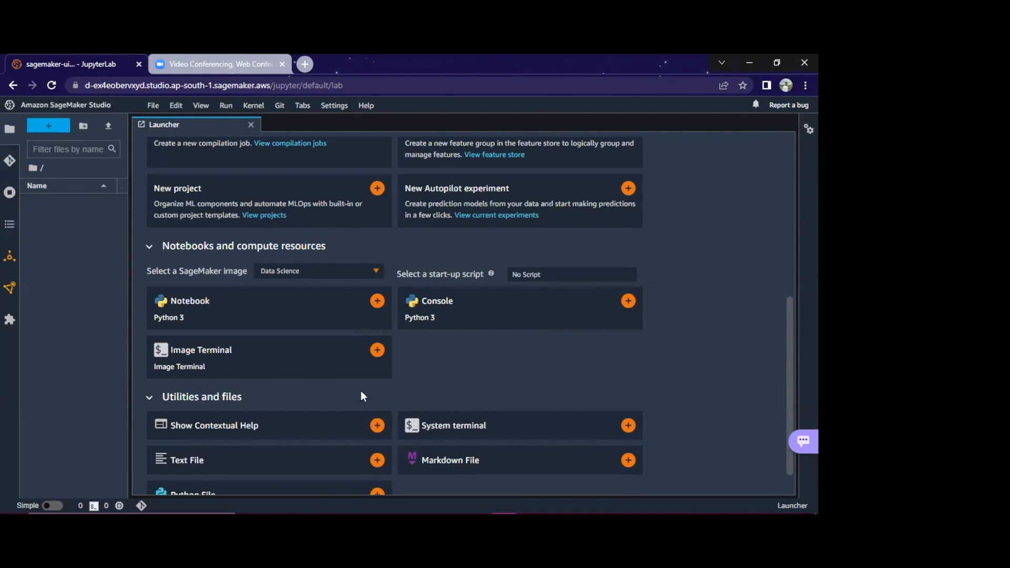
pyautogui.click(629, 303)
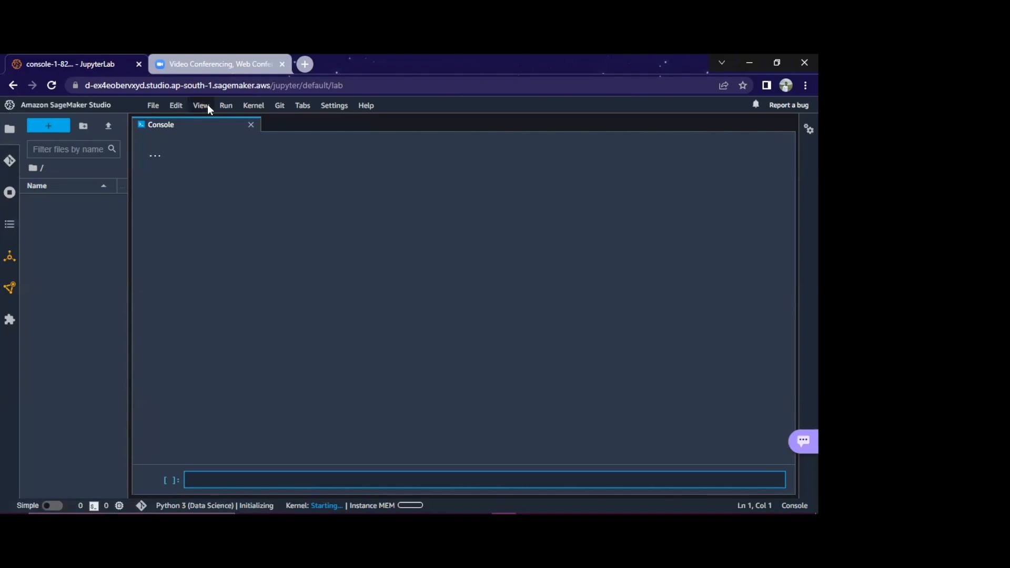
pyautogui.click(251, 125)
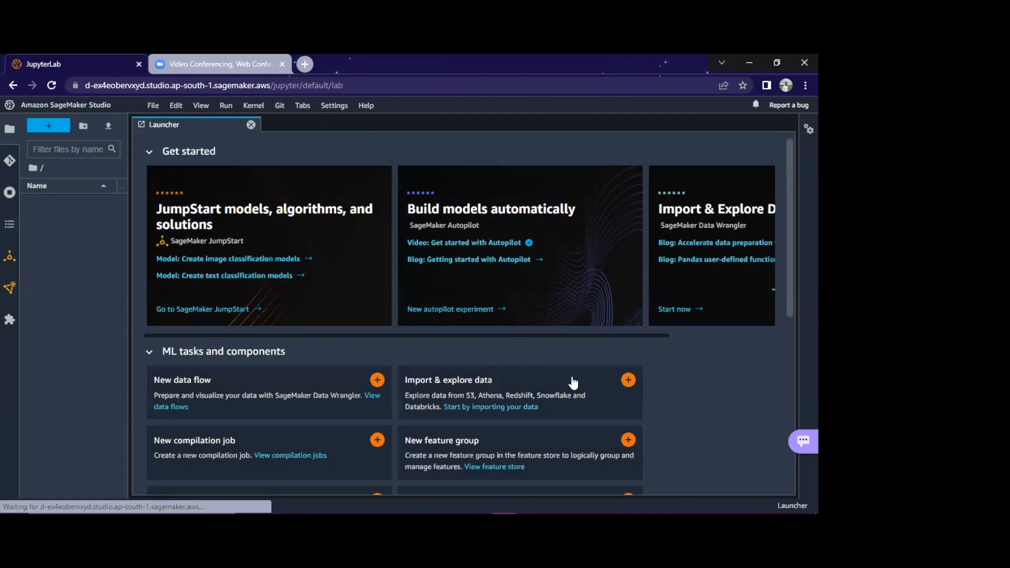
# Step: Browse the SageMaker image list and close it, keeping Data Science selected
pyautogui.scroll(-1, 456, 387)
pyautogui.scroll(-5, 456, 387)
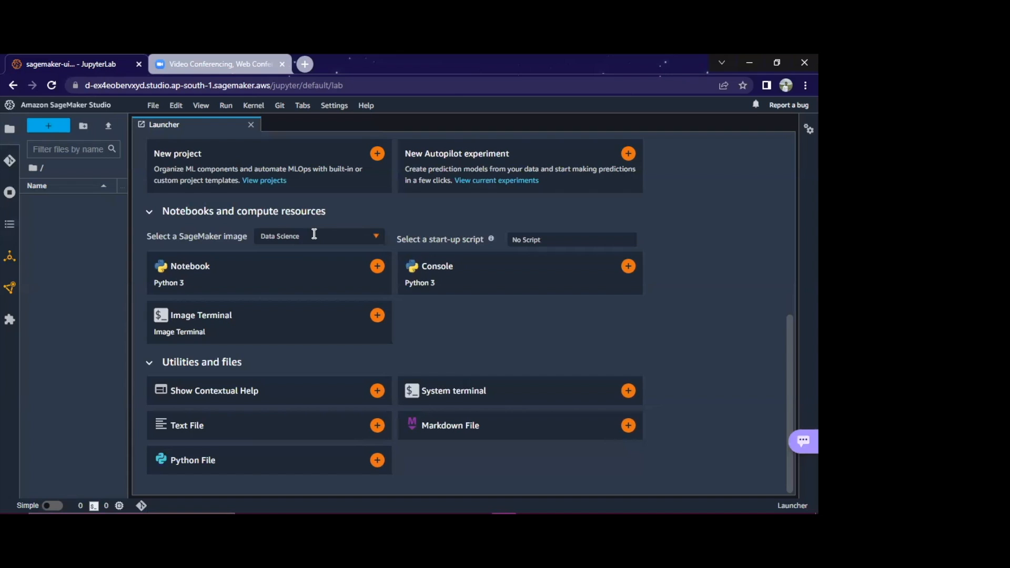
pyautogui.click(377, 237)
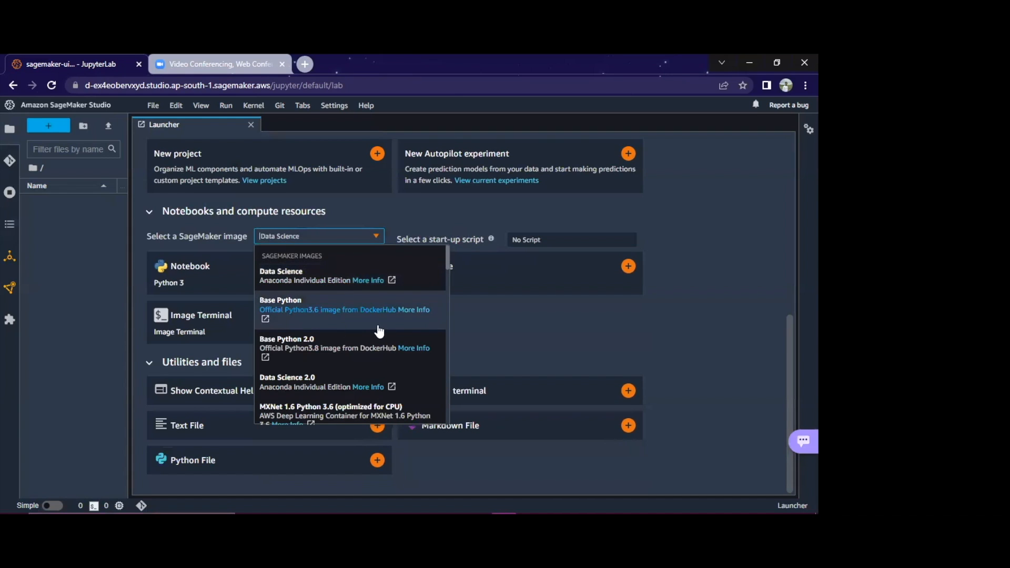
pyautogui.scroll(-3, 364, 387)
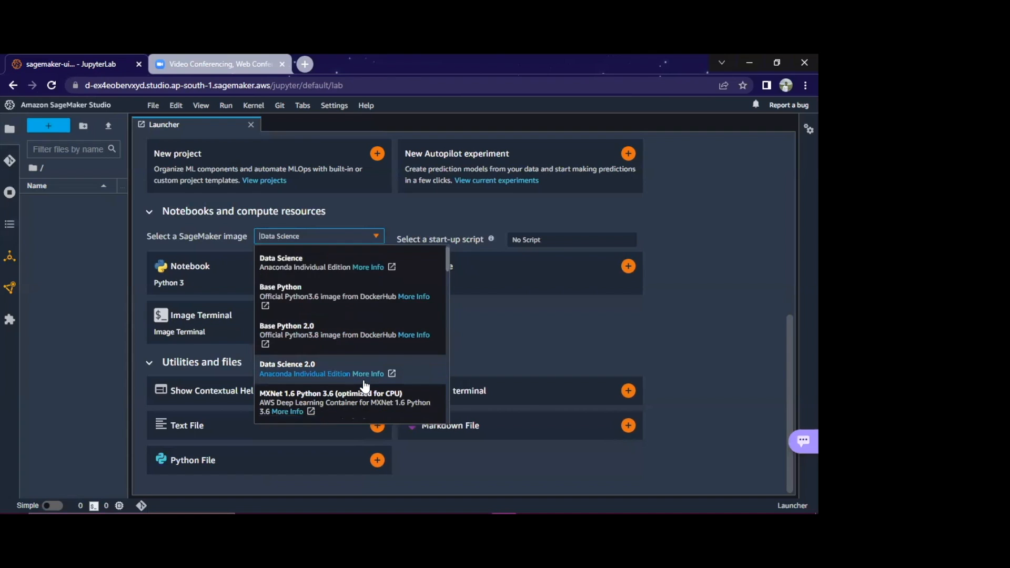
pyautogui.scroll(-2, 364, 387)
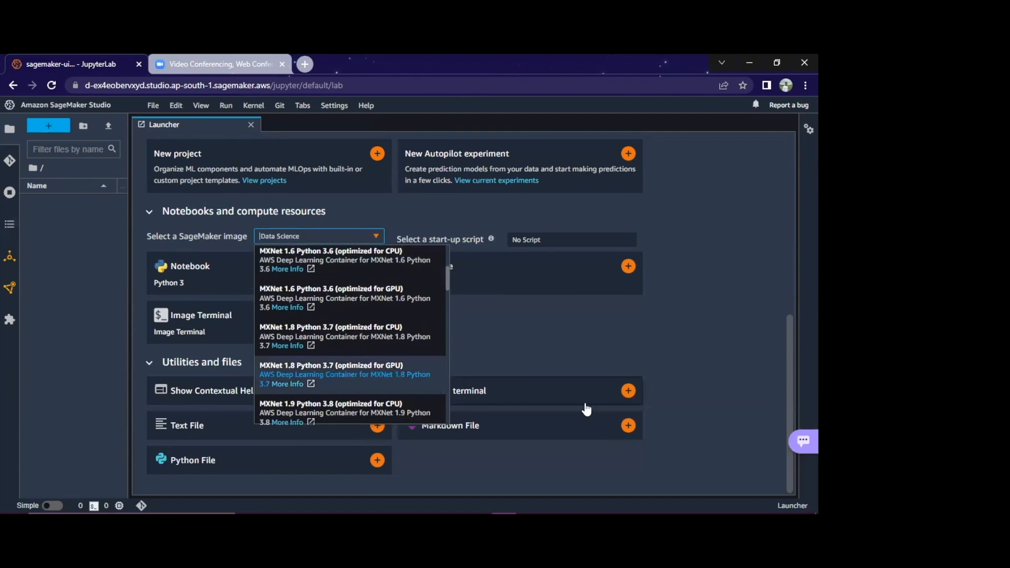
pyautogui.click(561, 324)
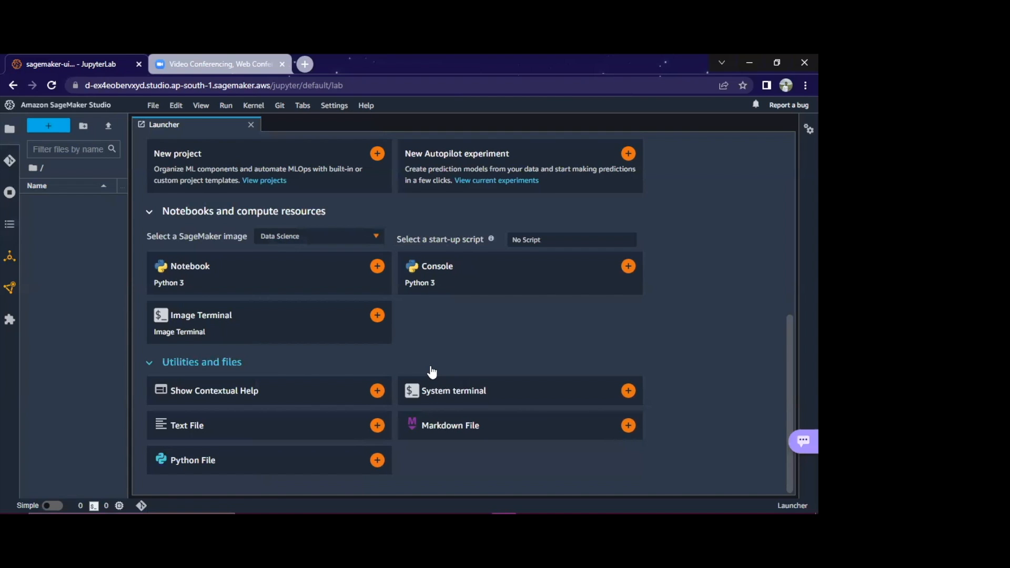
pyautogui.scroll(2, 255, 144)
pyautogui.scroll(5, 264, 112)
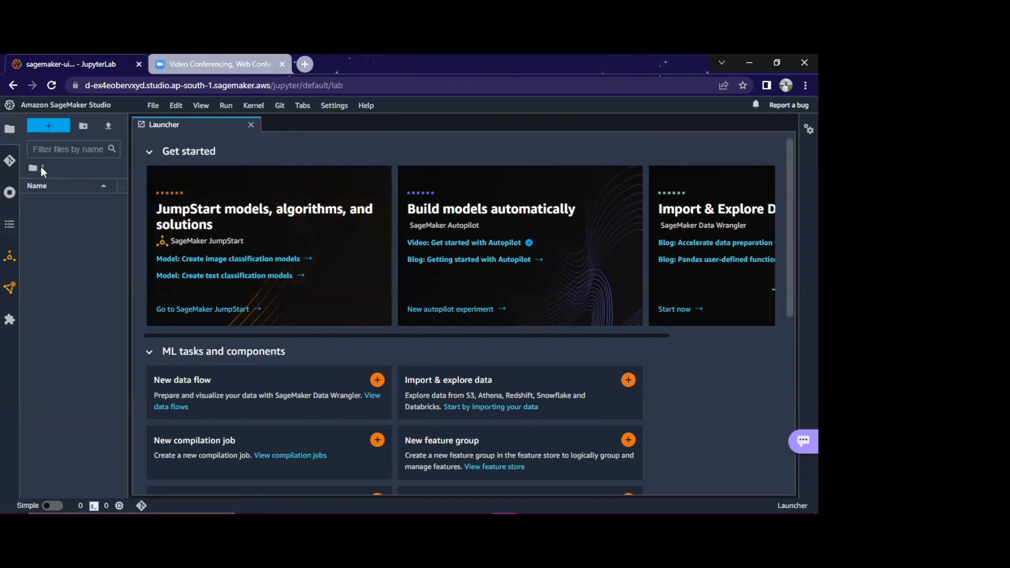
# Step: Switch the left side panel from the file browser to the Table of Contents
pyautogui.click(9, 226)
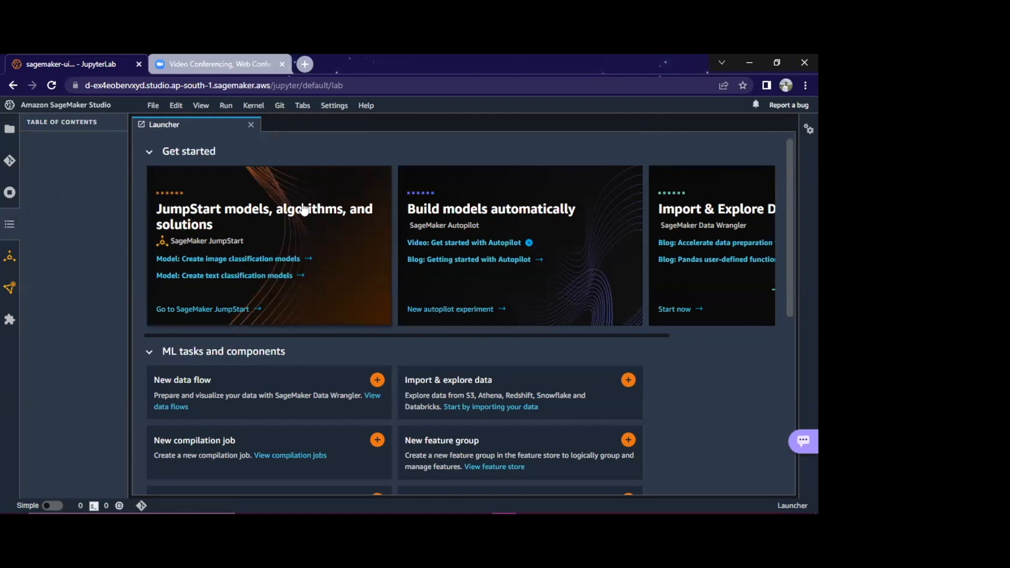
pyautogui.scroll(-2, 304, 210)
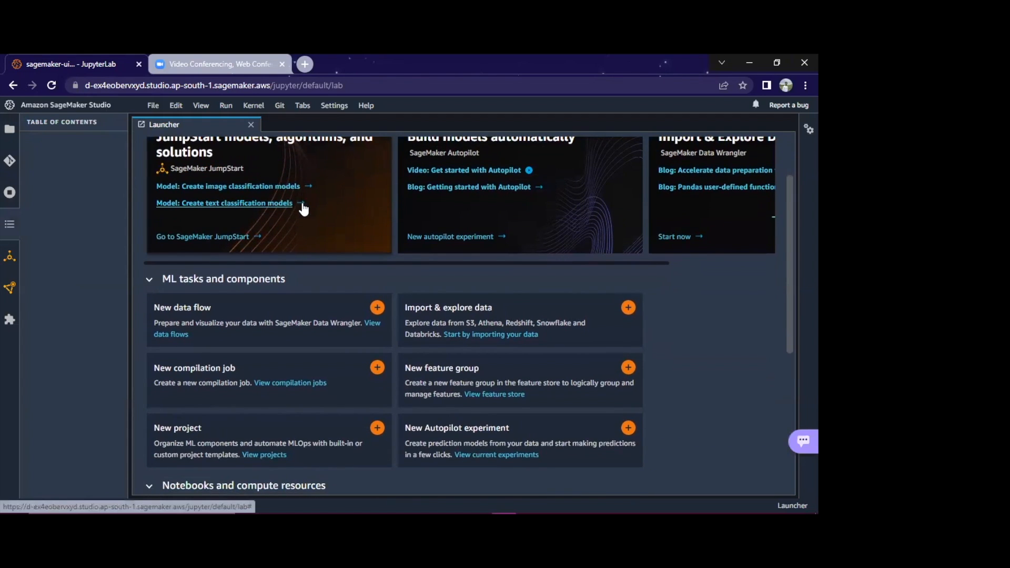
pyautogui.scroll(2, 304, 209)
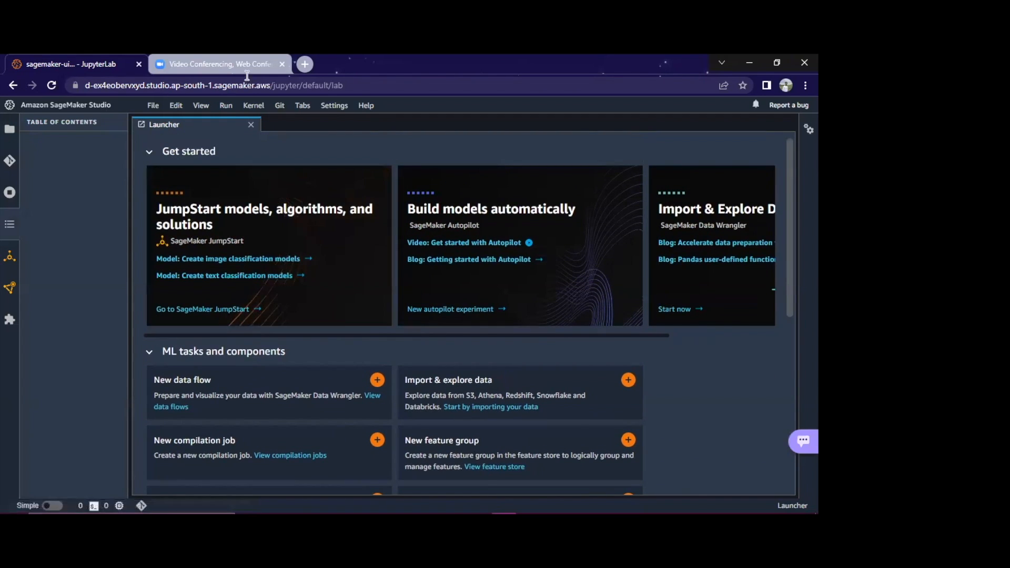
pyautogui.scroll(-3, 355, 303)
pyautogui.scroll(-3, 354, 304)
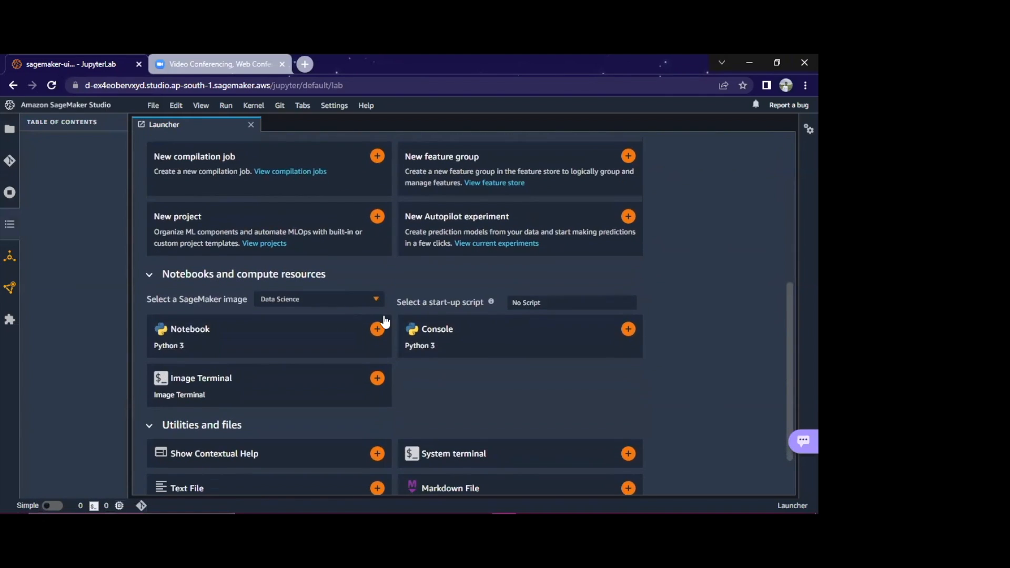
# Step: Create a Python 3 notebook with a print('hello') cell, run it, and move to the empty cell
pyautogui.click(379, 325)
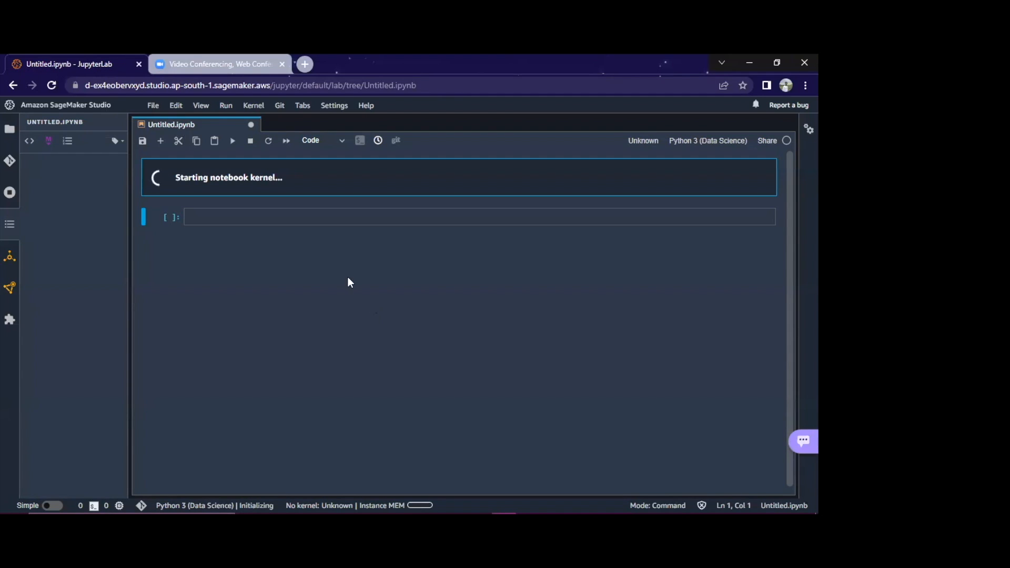
pyautogui.click(310, 215)
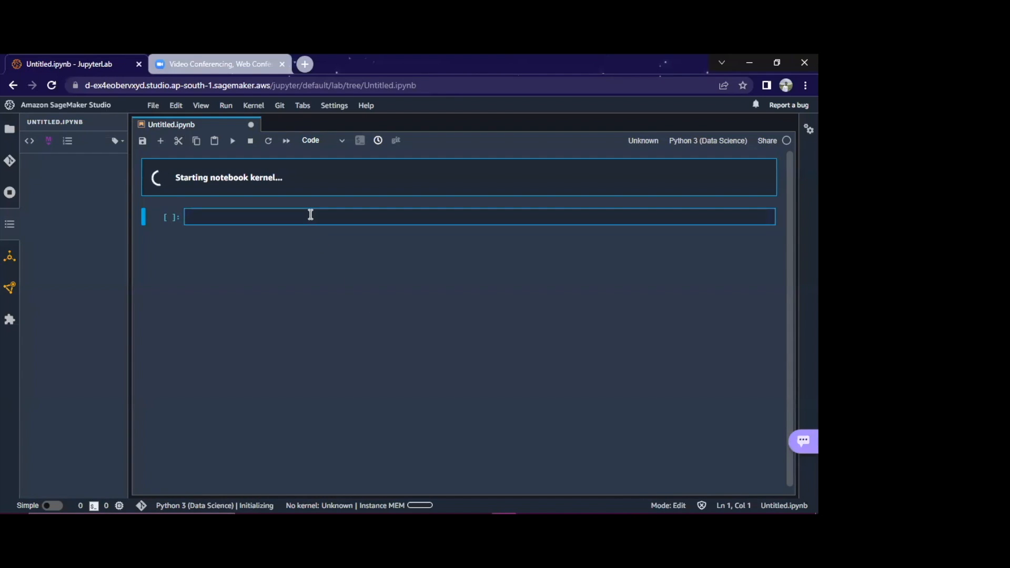
pyautogui.write("print('hello")
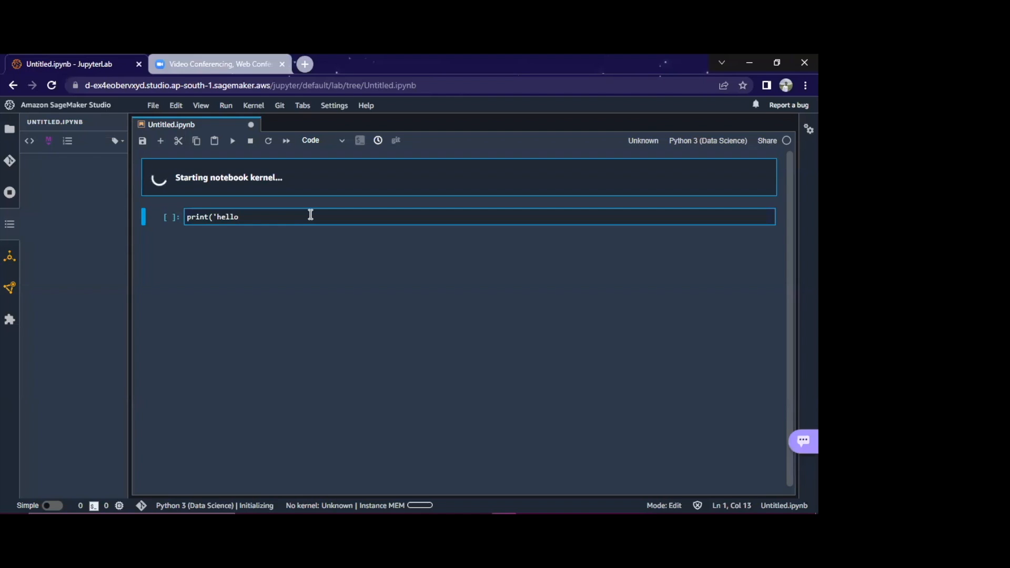
pyautogui.write("')")
pyautogui.click(231, 141)
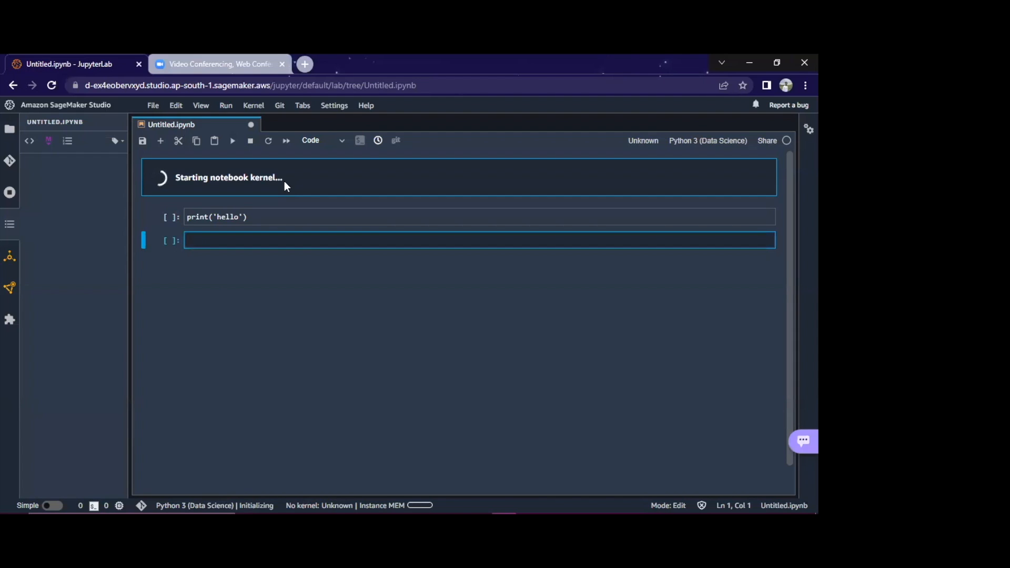
pyautogui.click(295, 213)
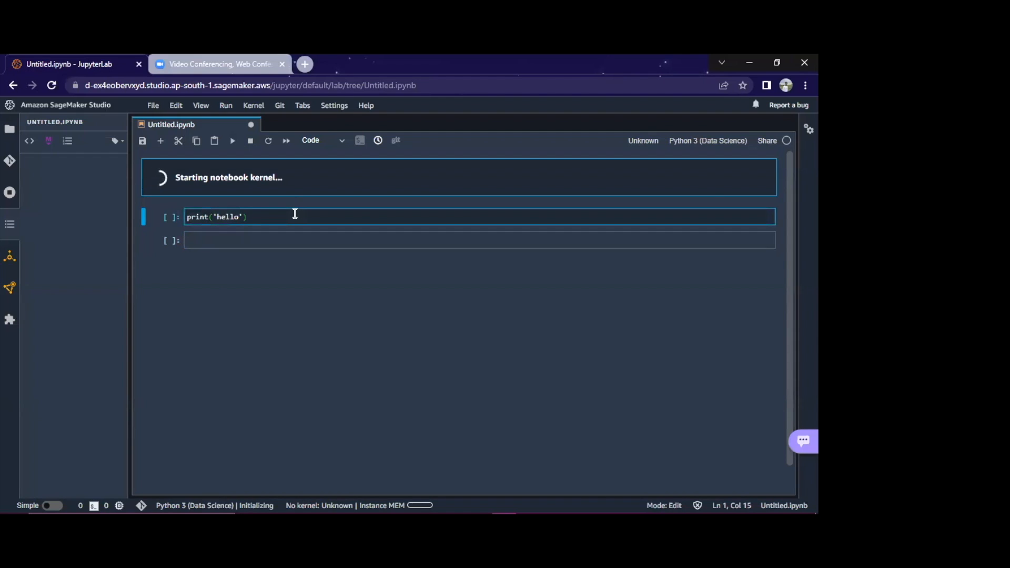
pyautogui.hotkey('shift', 'Return')
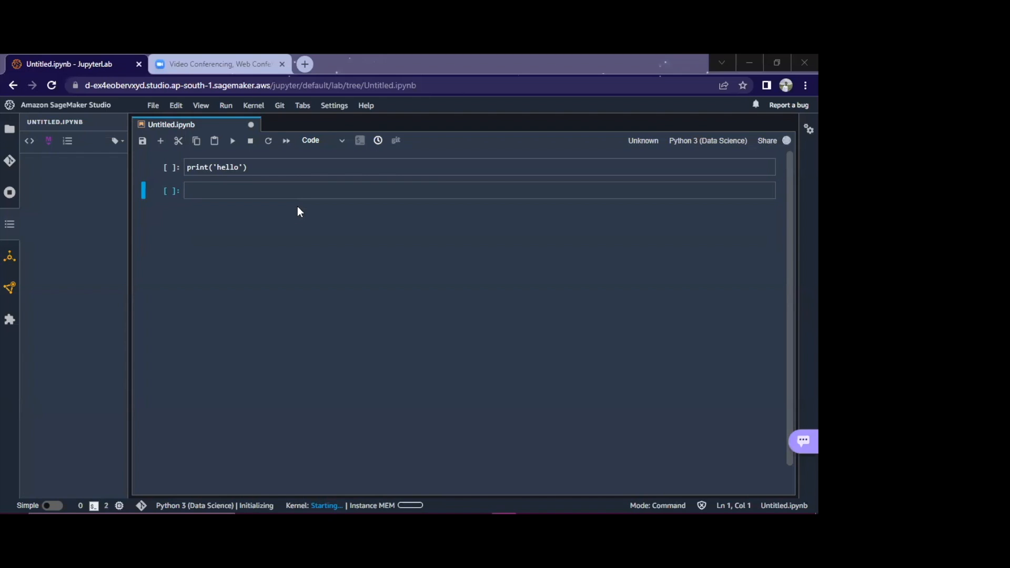
# Step: Run the print('hello') cell so it prints hello
pyautogui.click(280, 169)
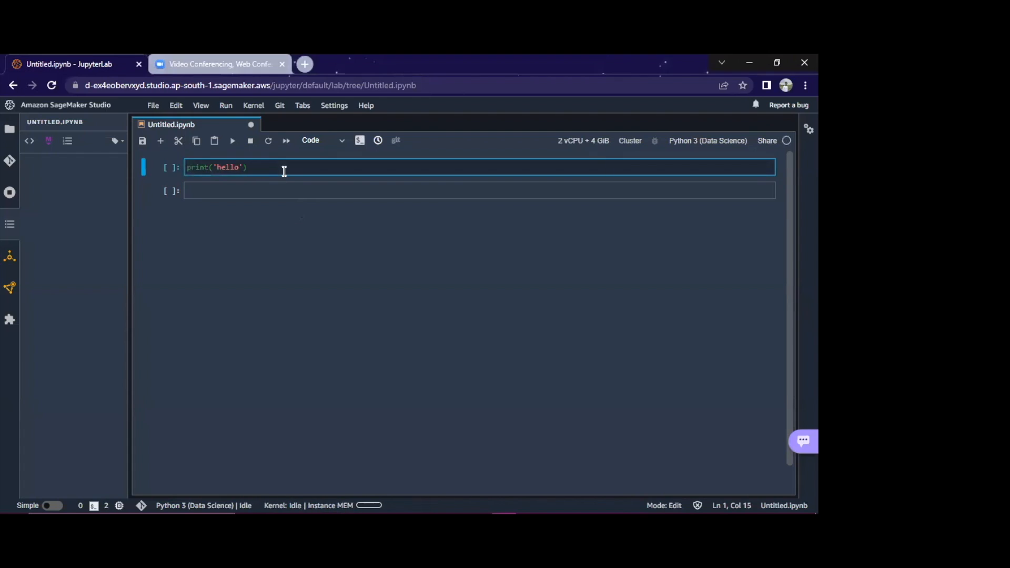
pyautogui.hotkey('shift', 'Return')
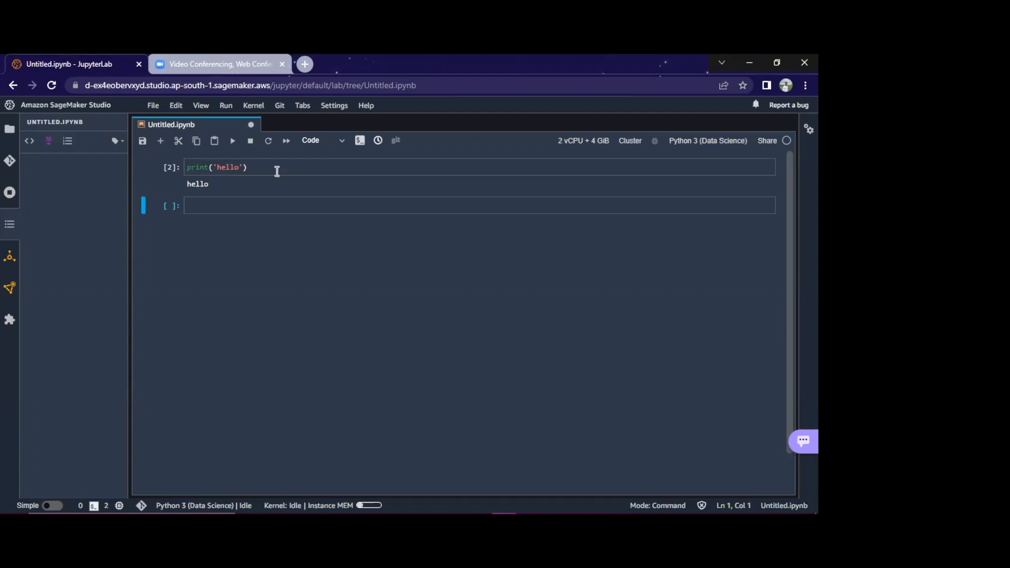
pyautogui.hotkey('ctrl', '+')
pyautogui.hotkey('ctrl', '+')
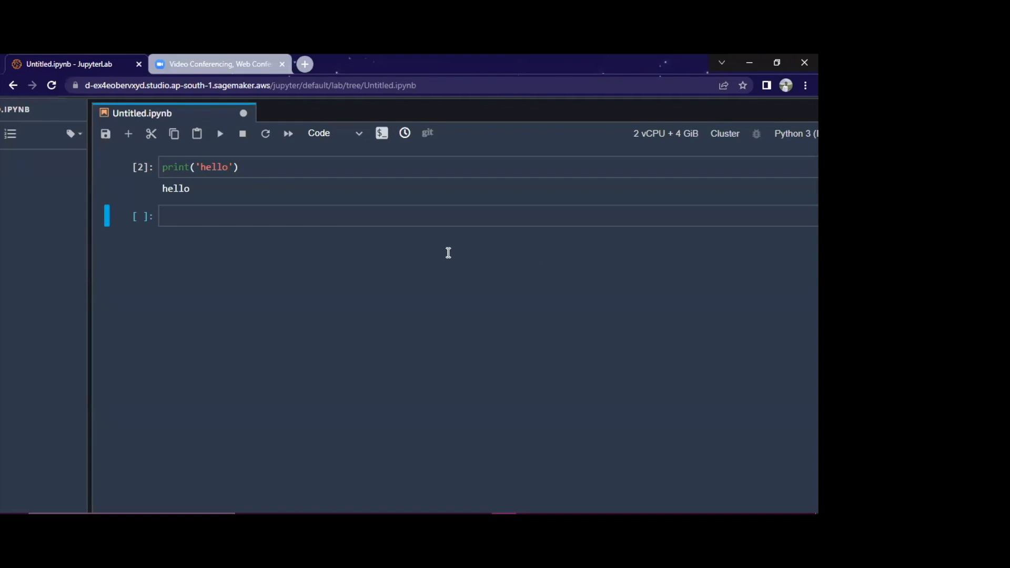
pyautogui.hotkey('ctrl', '-')
pyautogui.hotkey('ctrl', '-')
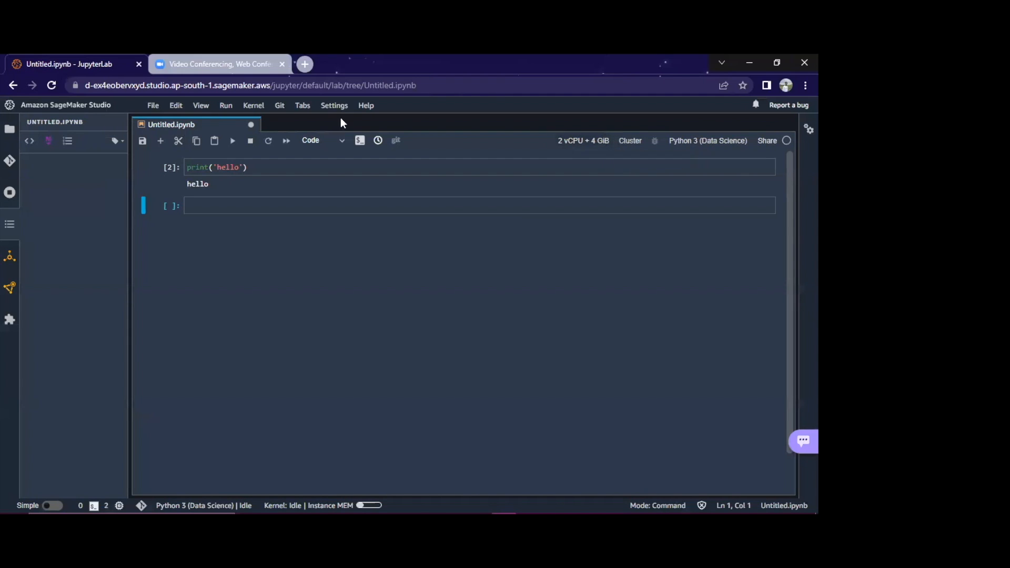
# Step: Save the Untitled.ipynb notebook and close its tab
pyautogui.click(252, 143)
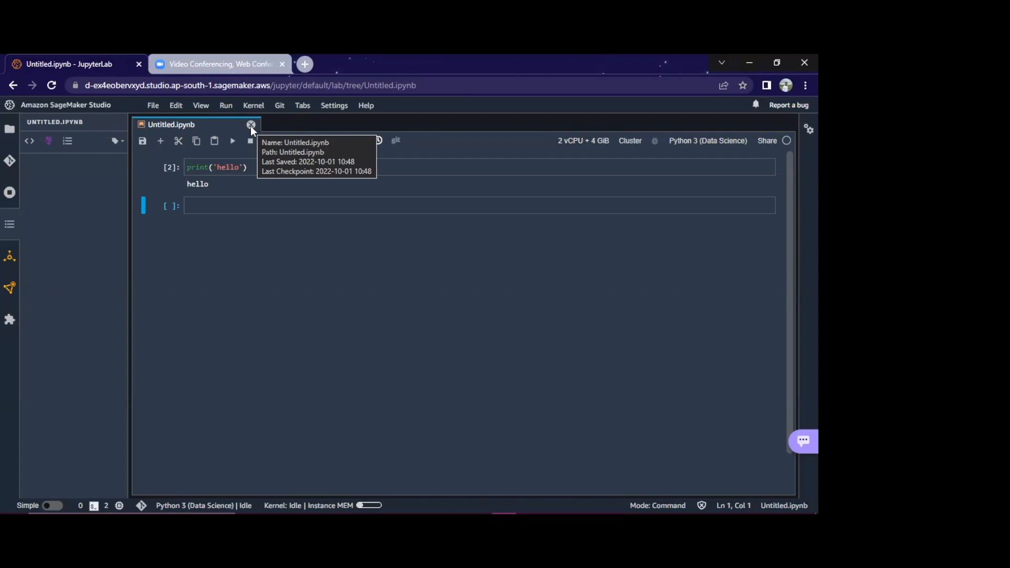
pyautogui.hotkey('ctrl', 's')
pyautogui.click(251, 125)
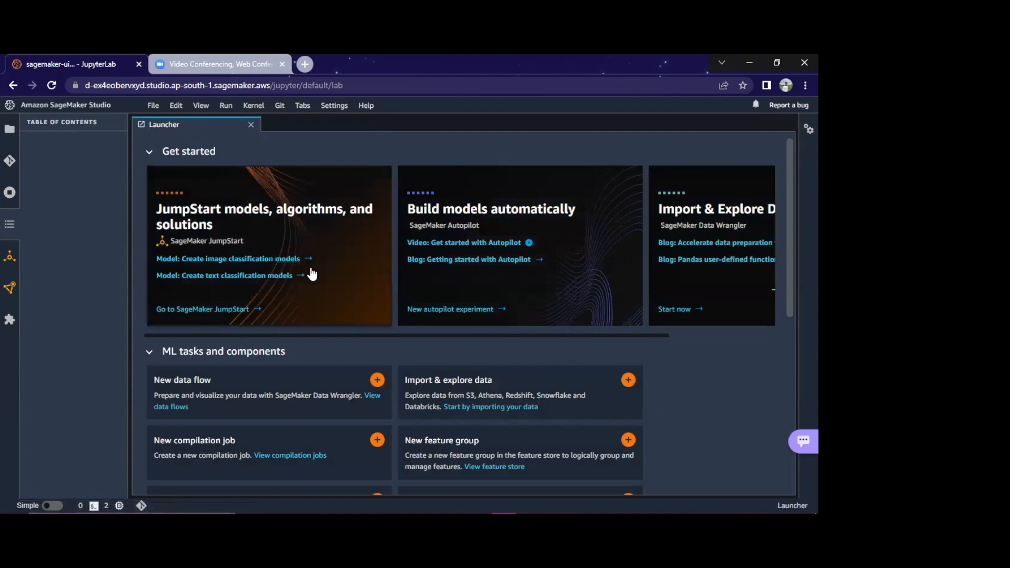
# Step: Navigate the tab's history back to the SageMaker console's Add user profile page
pyautogui.click(10, 85)
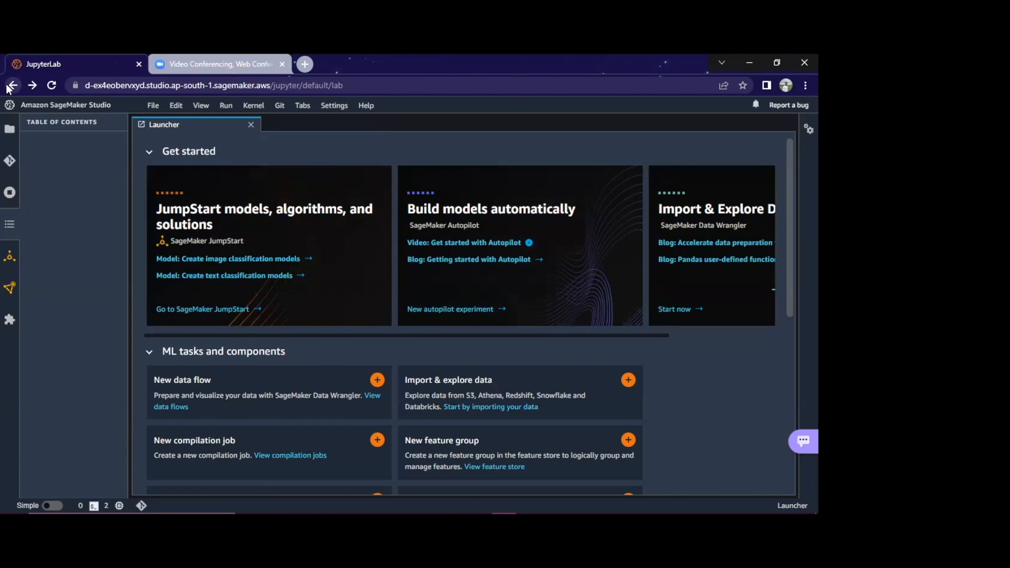
pyautogui.click(32, 85)
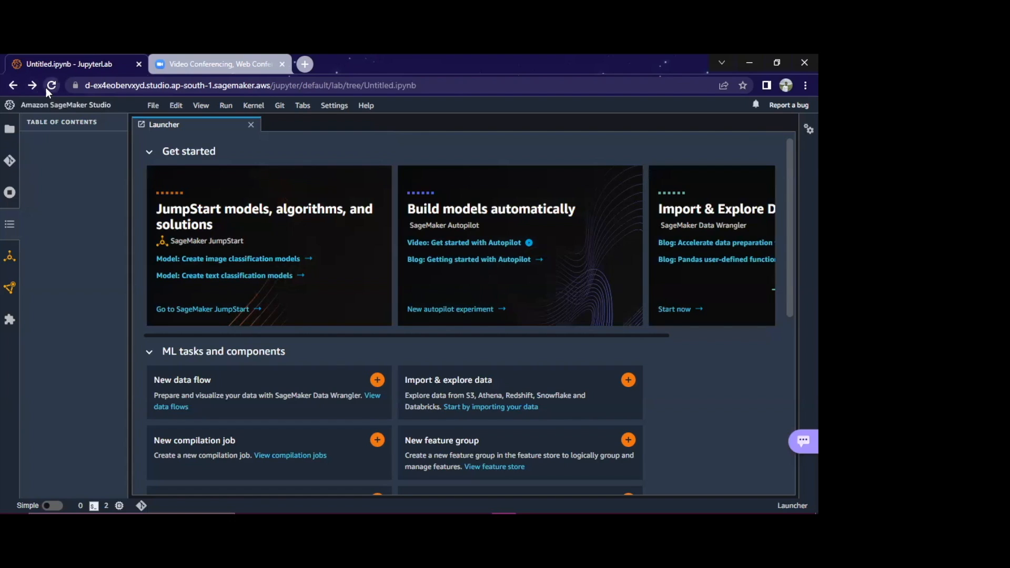
pyautogui.click(46, 87)
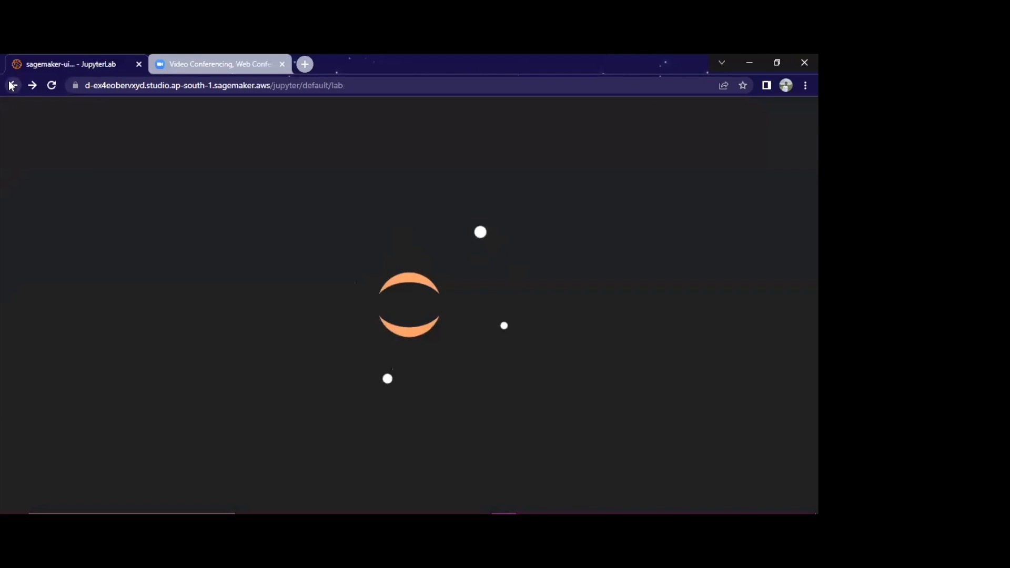
pyautogui.rightClick(12, 86)
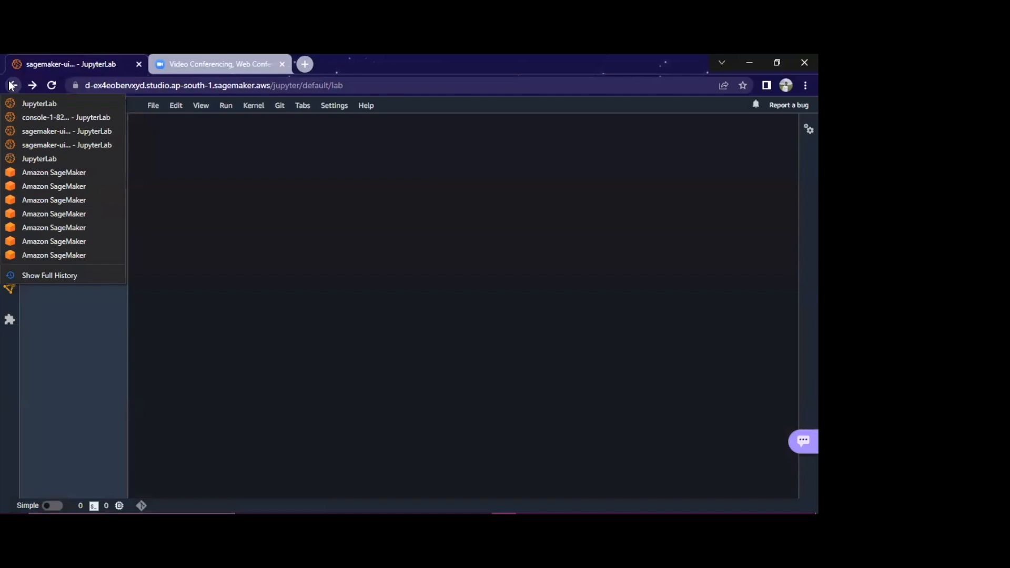
pyautogui.click(46, 172)
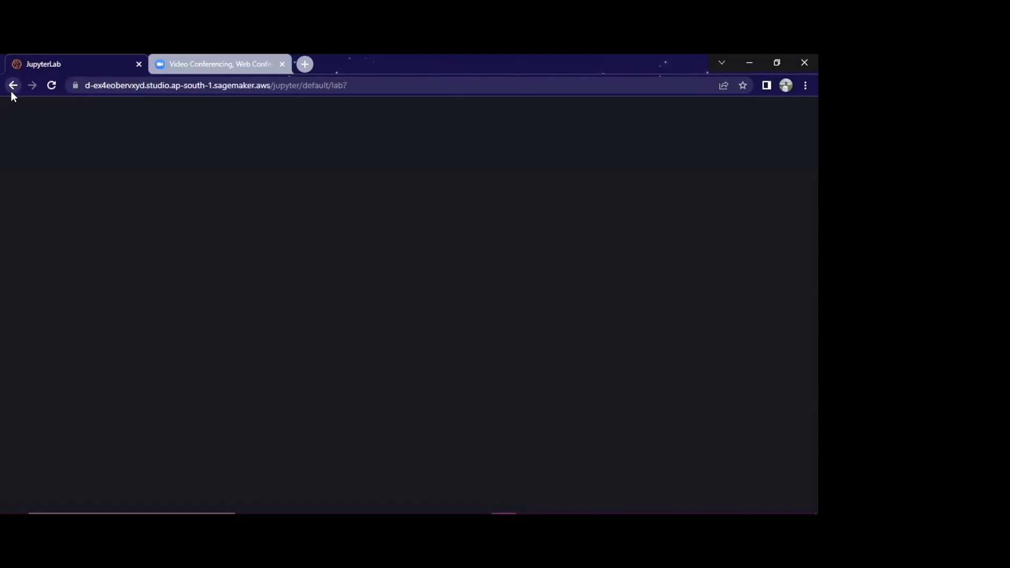
pyautogui.rightClick(12, 91)
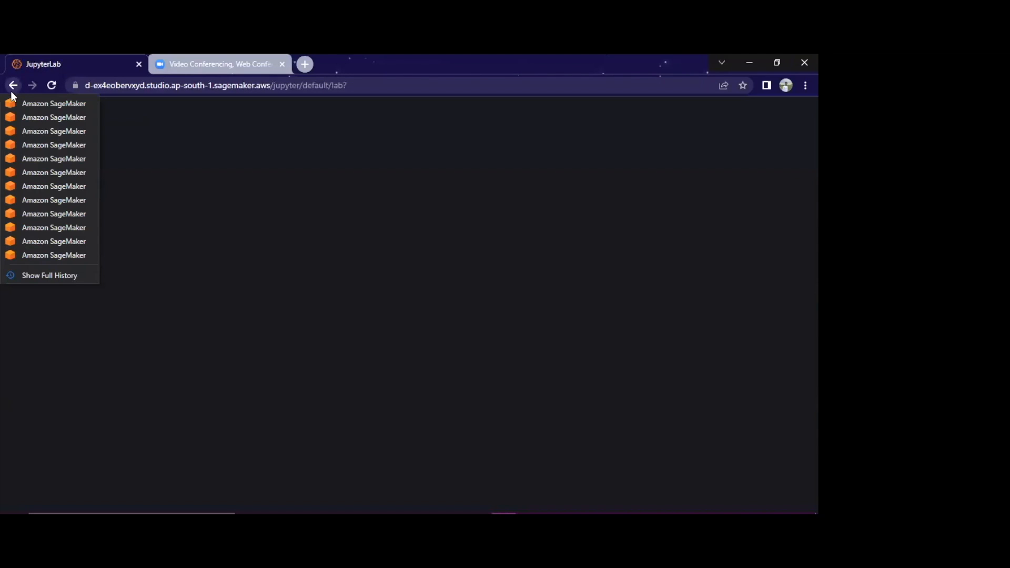
pyautogui.click(38, 127)
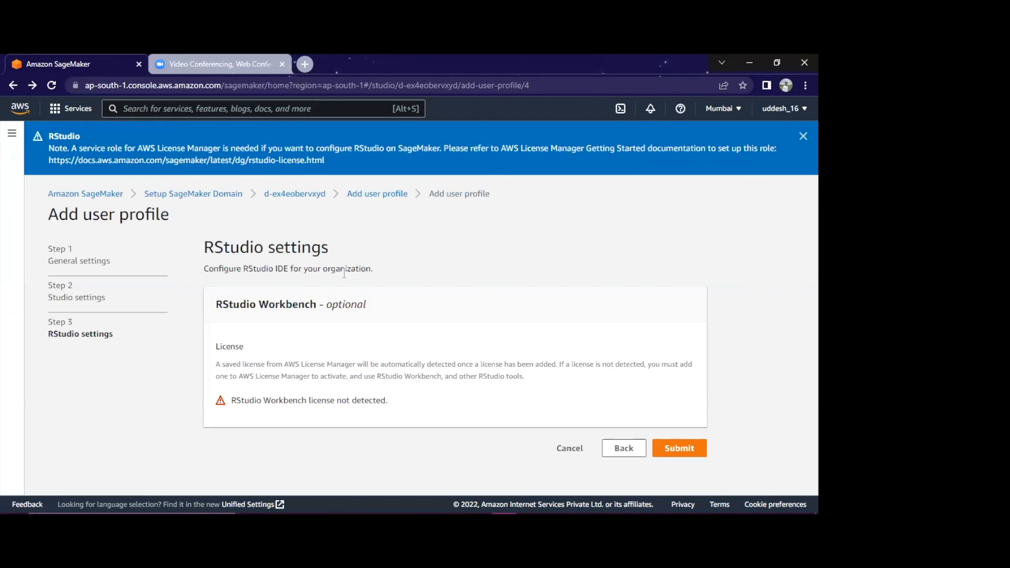
# Step: Return to Notebook instances, then open the Studio page and review its Users table
pyautogui.click(12, 86)
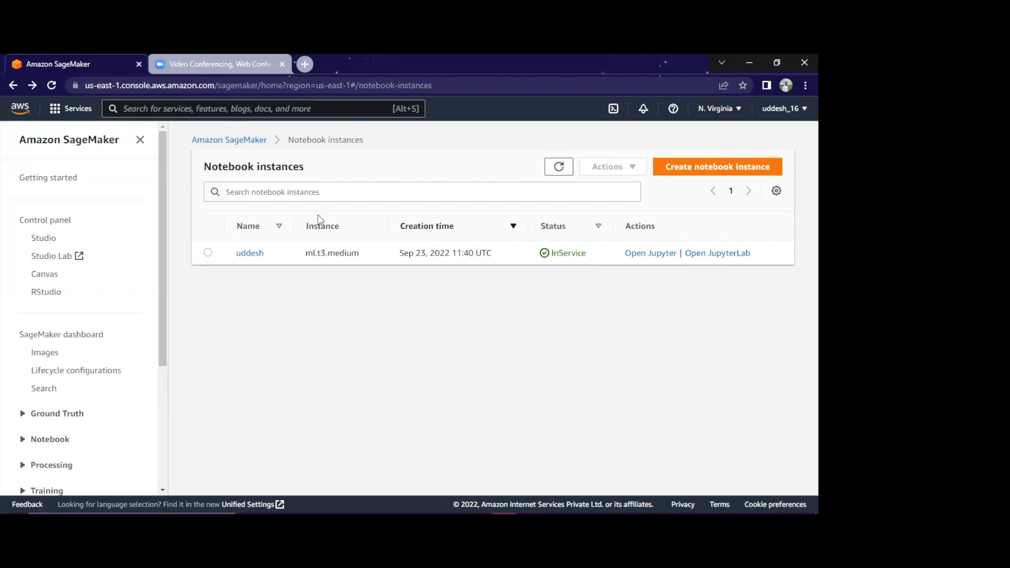
pyautogui.click(48, 240)
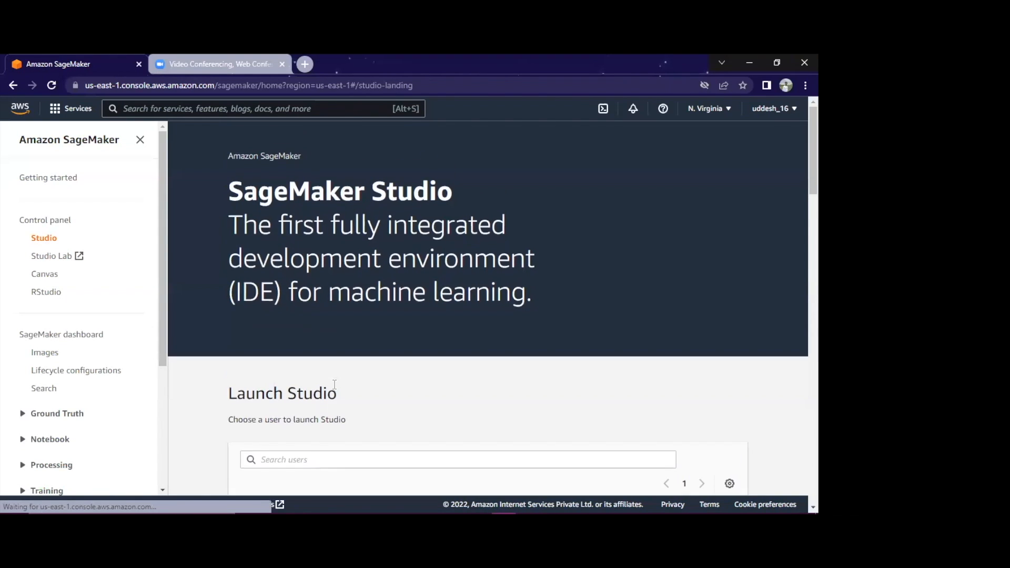
pyautogui.scroll(-3, 334, 384)
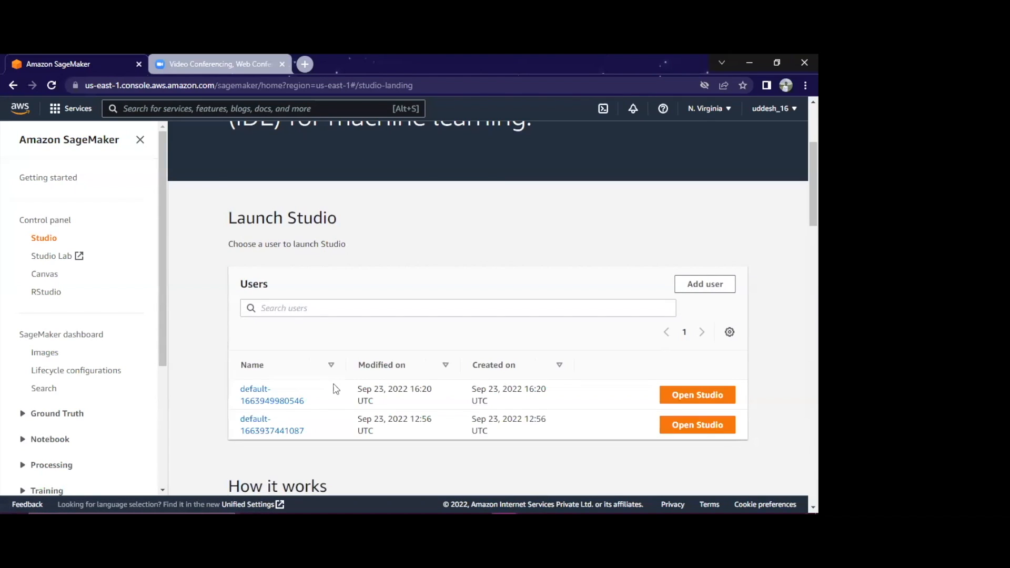
pyautogui.scroll(-1, 335, 389)
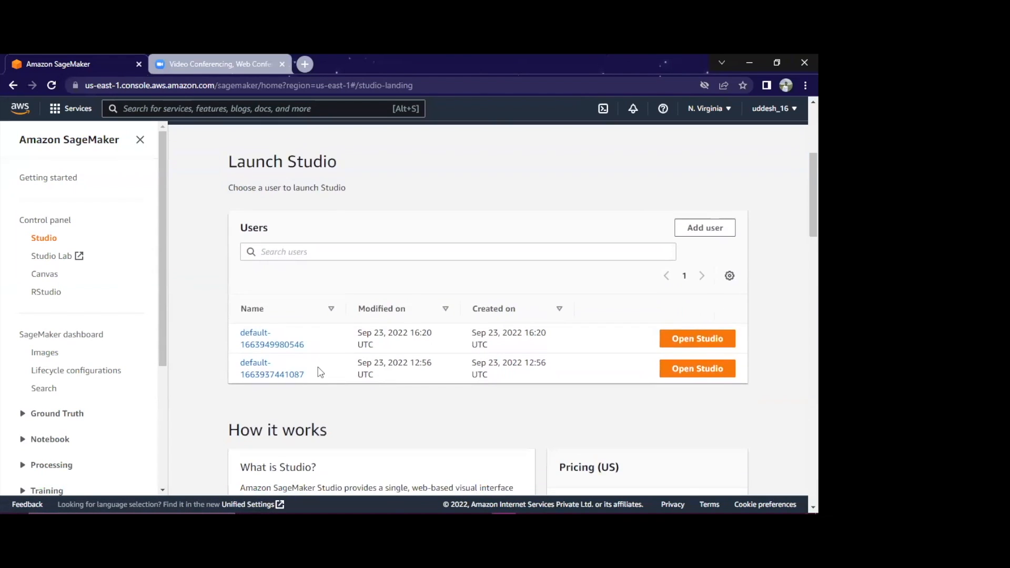
pyautogui.click(729, 278)
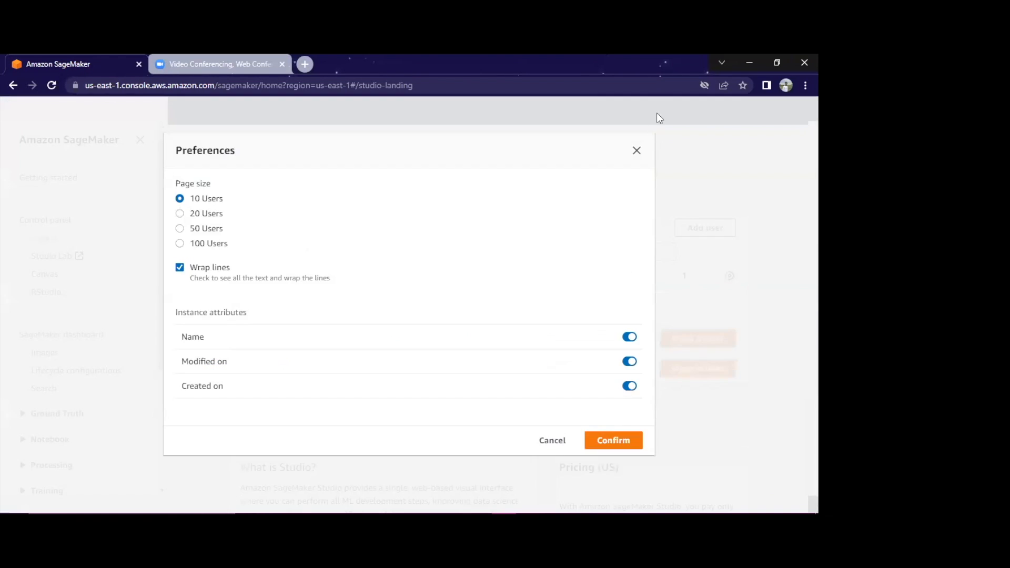
pyautogui.click(637, 151)
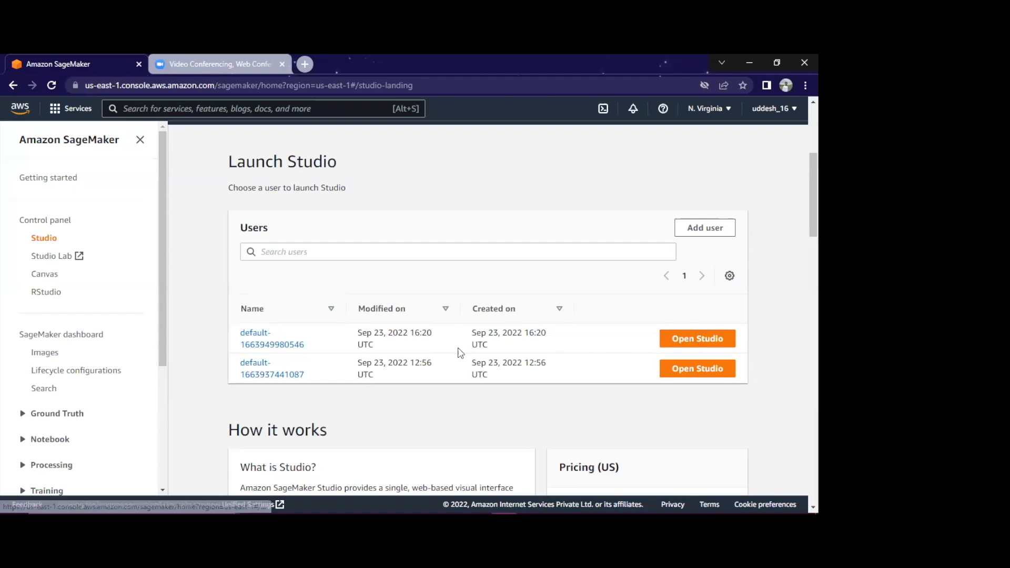
pyautogui.scroll(-2, 459, 353)
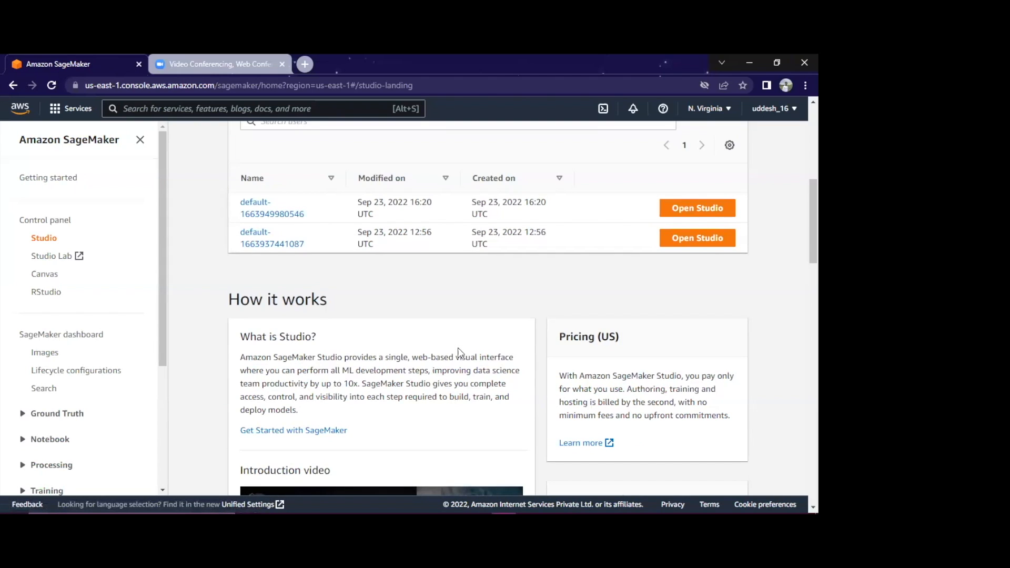
pyautogui.scroll(-1, 488, 239)
pyautogui.scroll(1, 705, 239)
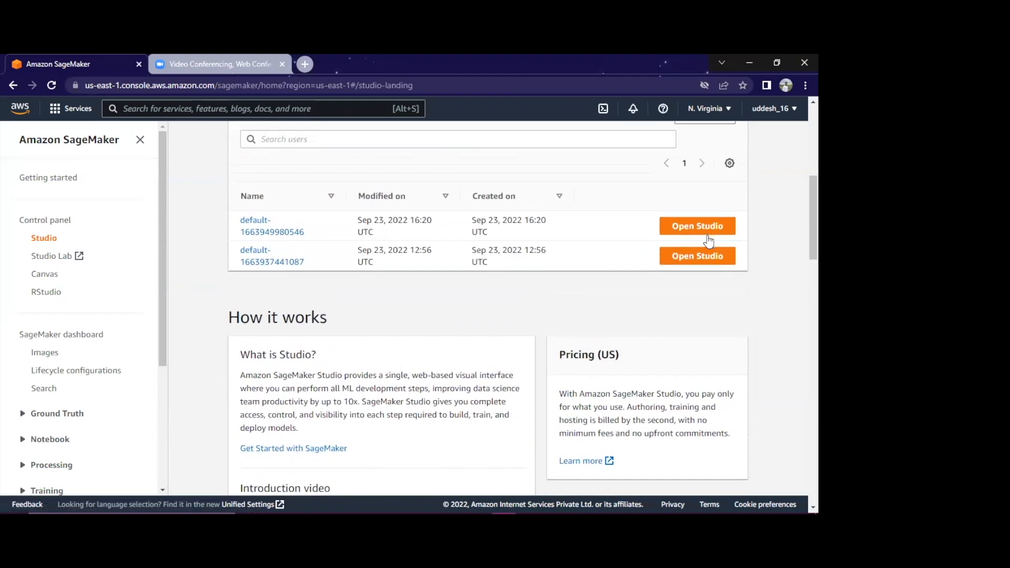
# Step: Launch Studio for the newer default user, then close the extra Studio tab
pyautogui.click(707, 234)
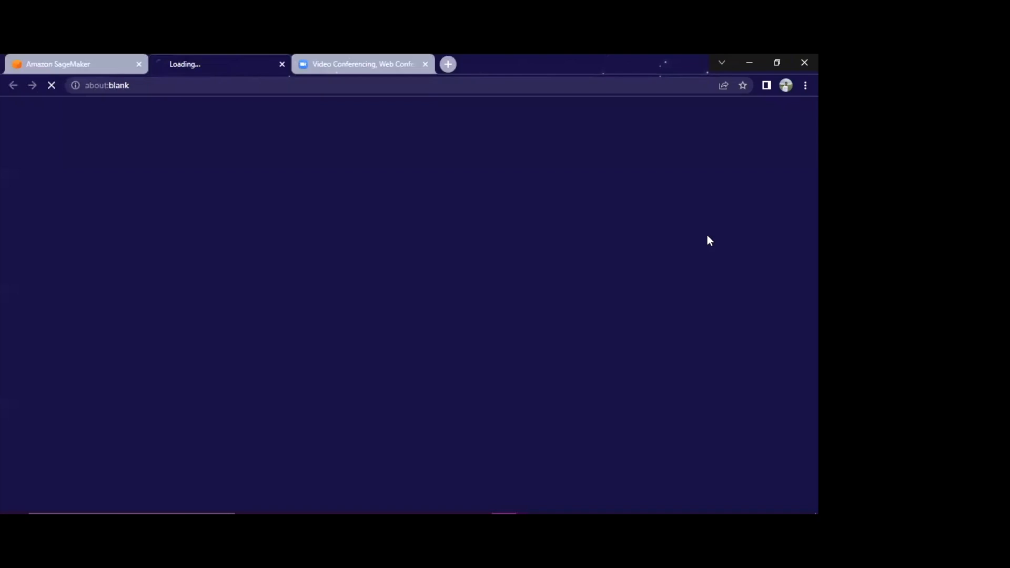
pyautogui.click(282, 64)
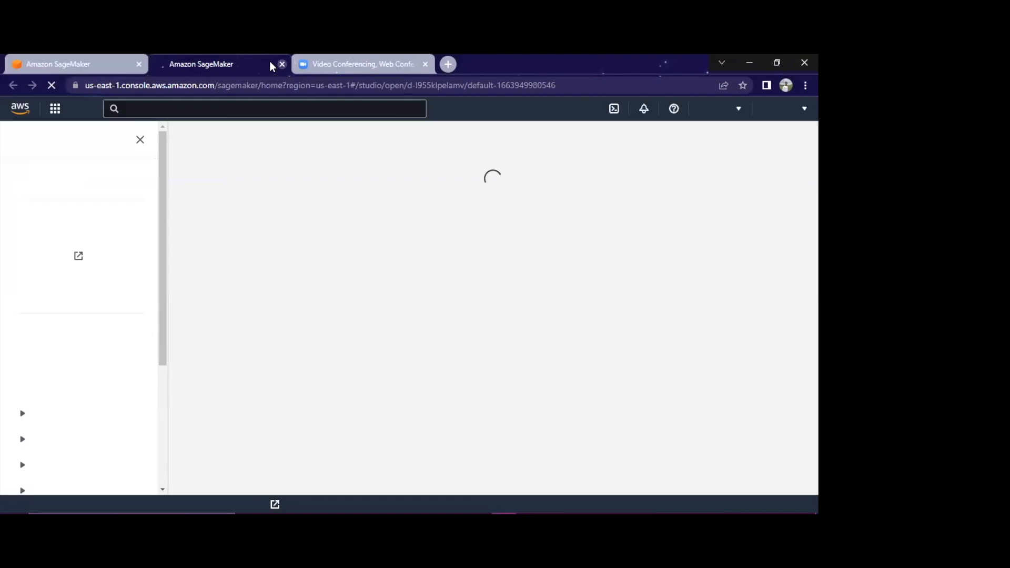
pyautogui.scroll(3, 463, 344)
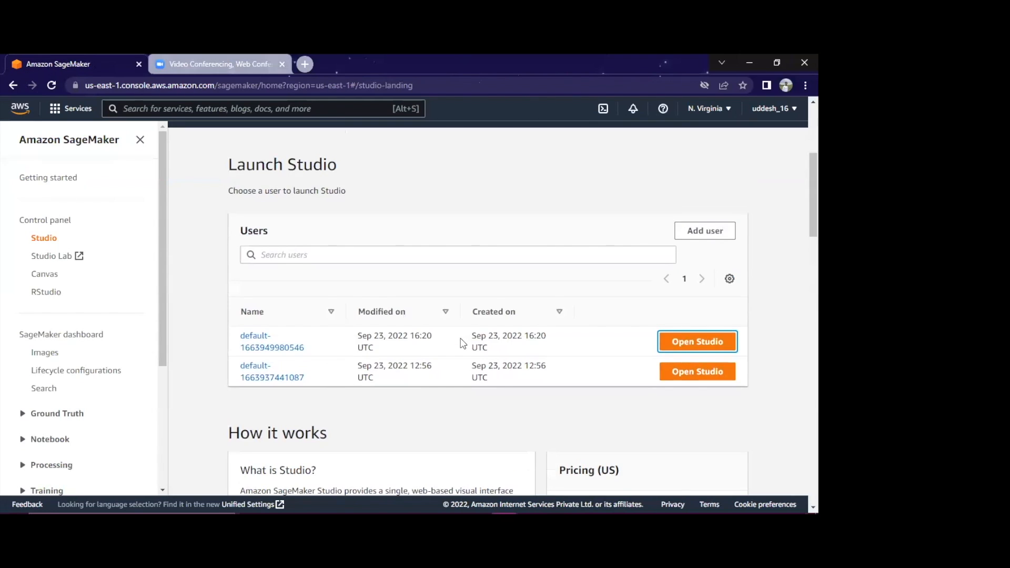
pyautogui.scroll(2, 463, 343)
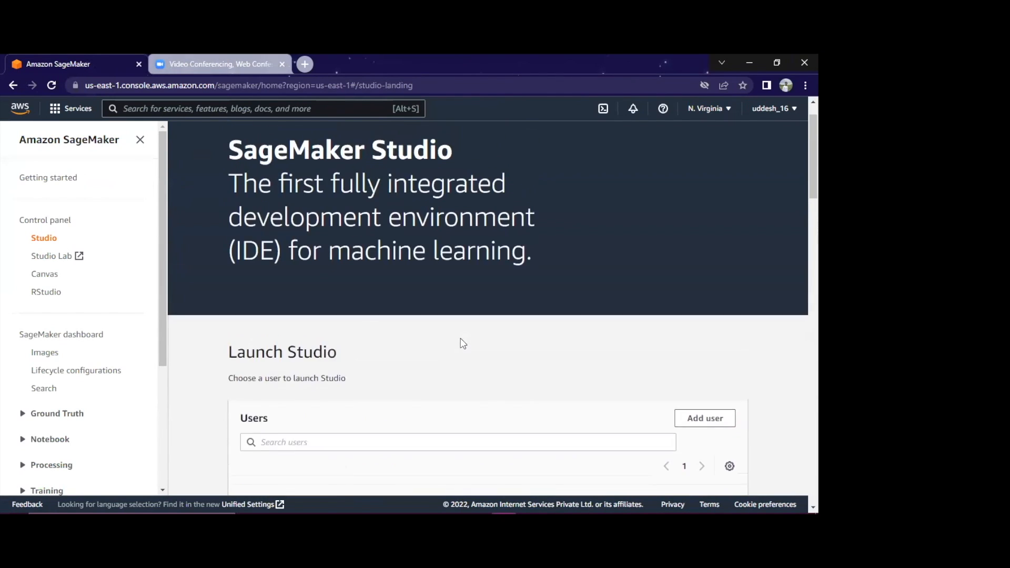
pyautogui.scroll(-3, 463, 343)
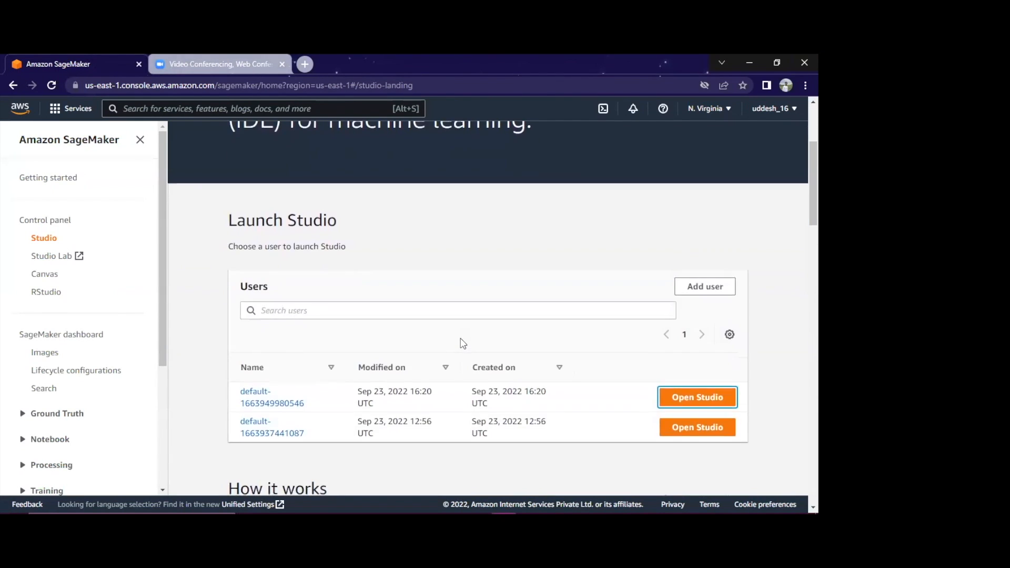
# Step: Open the 16:20 default user profile's details and check its launchable apps
pyautogui.click(267, 401)
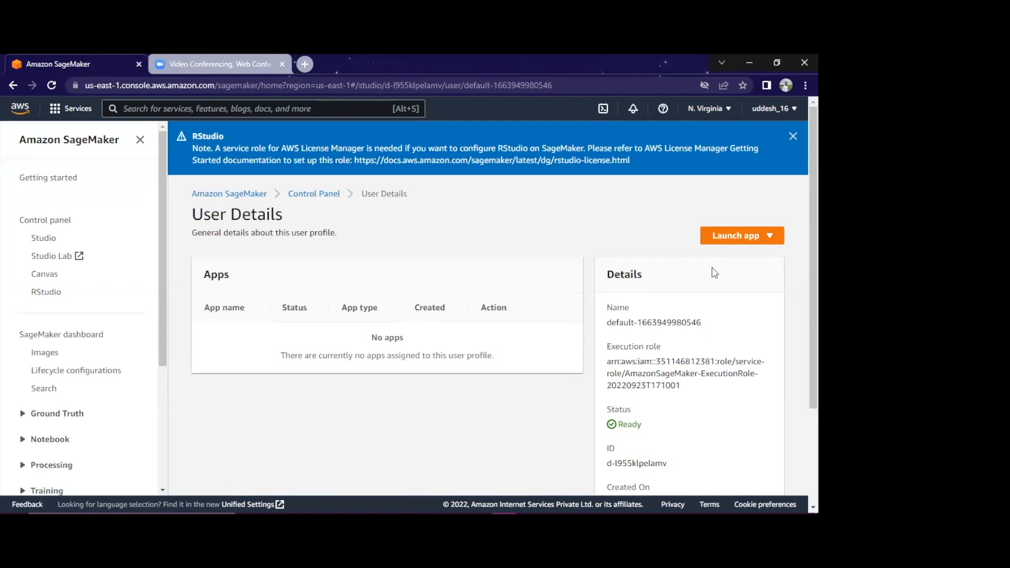
pyautogui.scroll(-3, 553, 384)
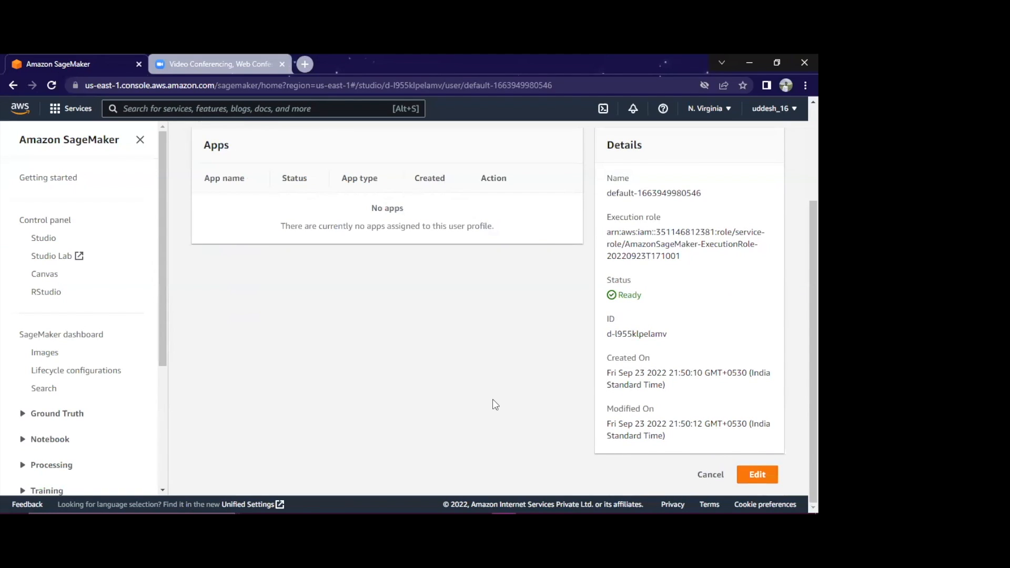
pyautogui.scroll(1, 495, 405)
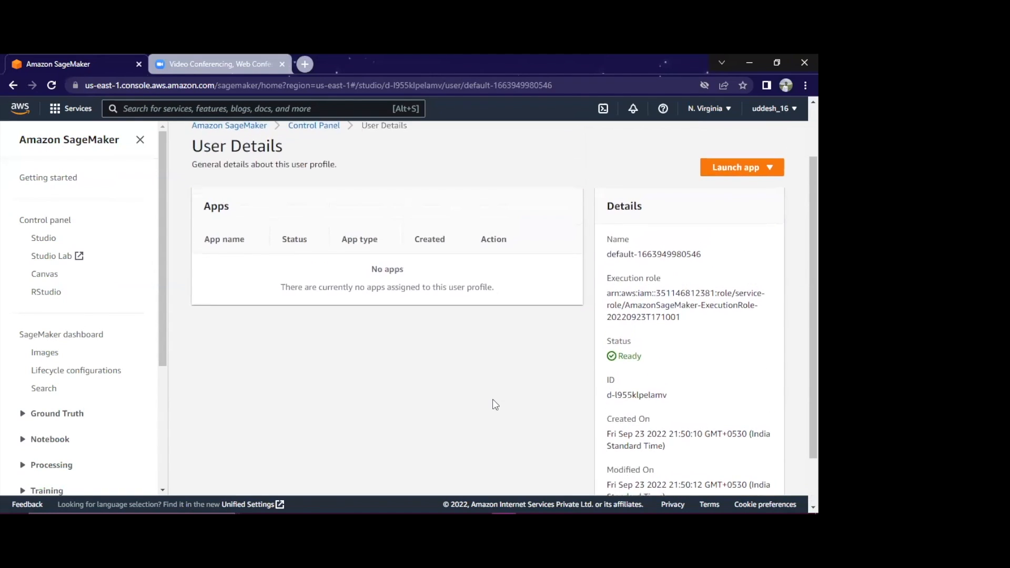
pyautogui.scroll(2, 495, 404)
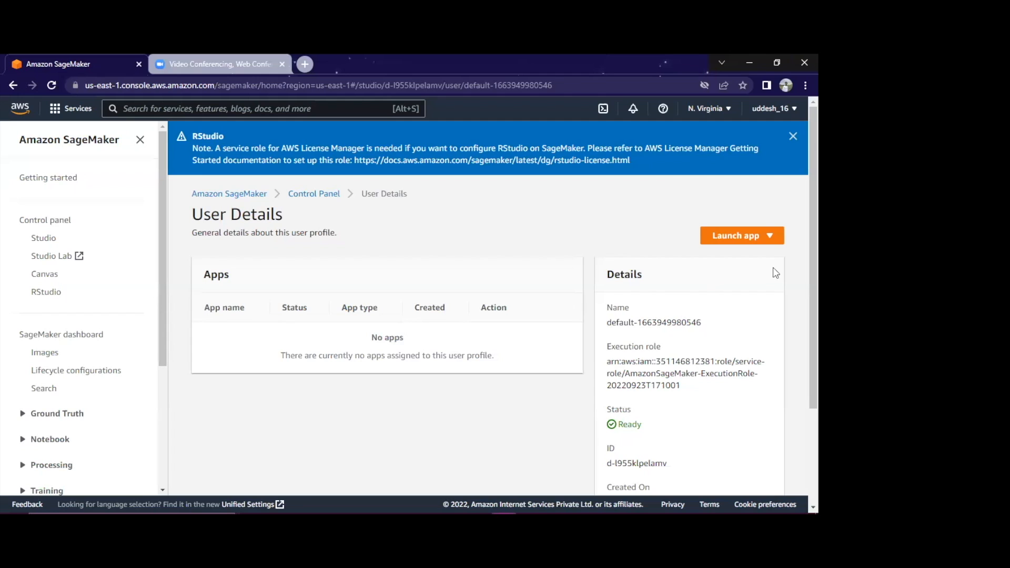
pyautogui.click(764, 236)
pyautogui.scroll(-3, 574, 245)
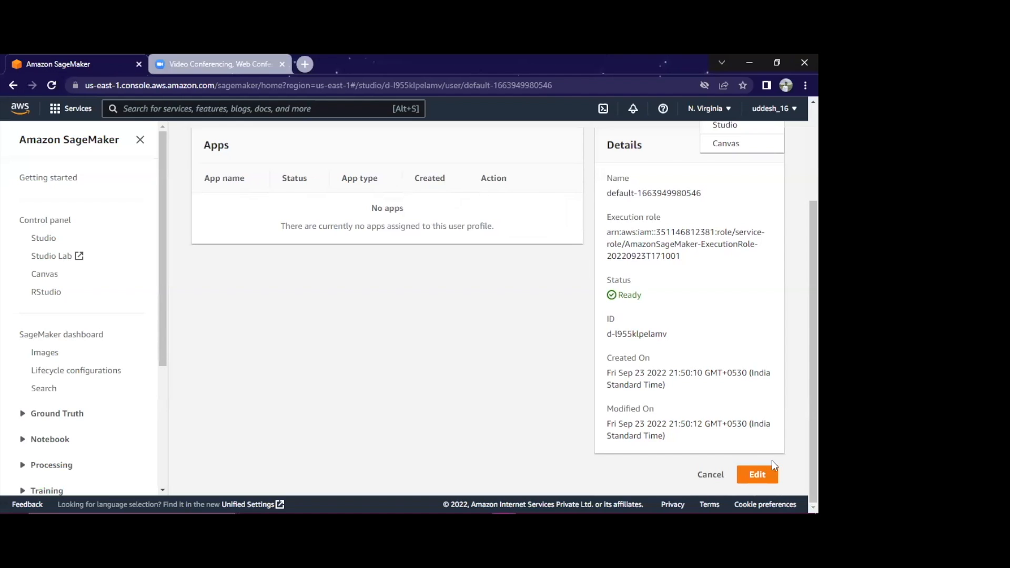
# Step: Start deleting this user profile and enter 'delete' in the confirmation field
pyautogui.click(759, 474)
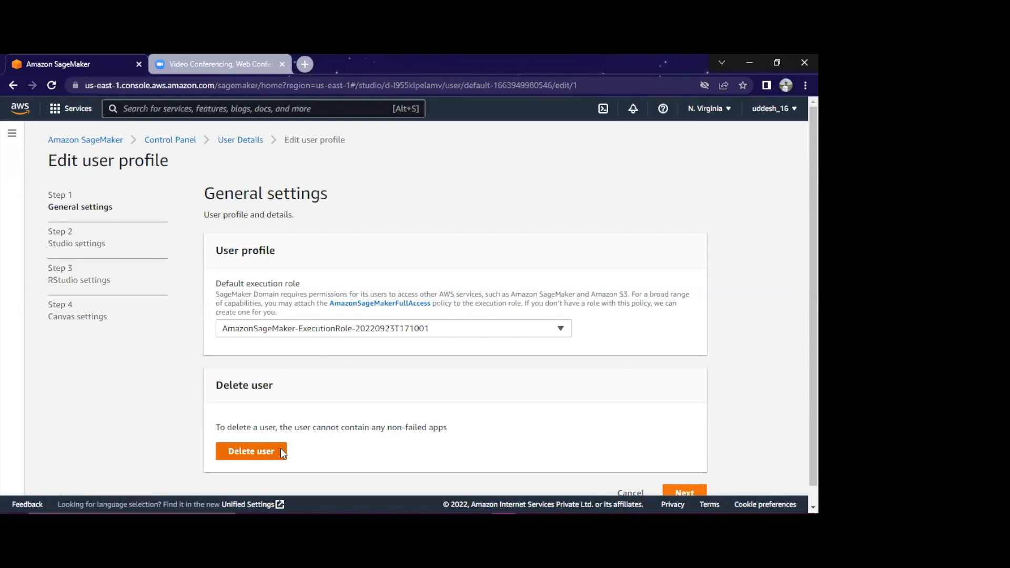
pyautogui.click(283, 453)
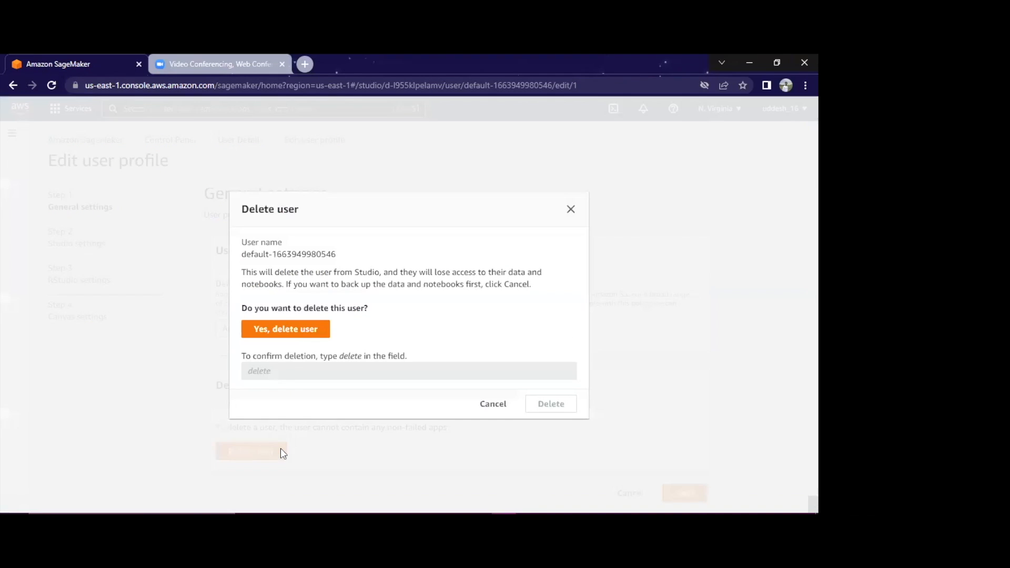
pyautogui.click(287, 339)
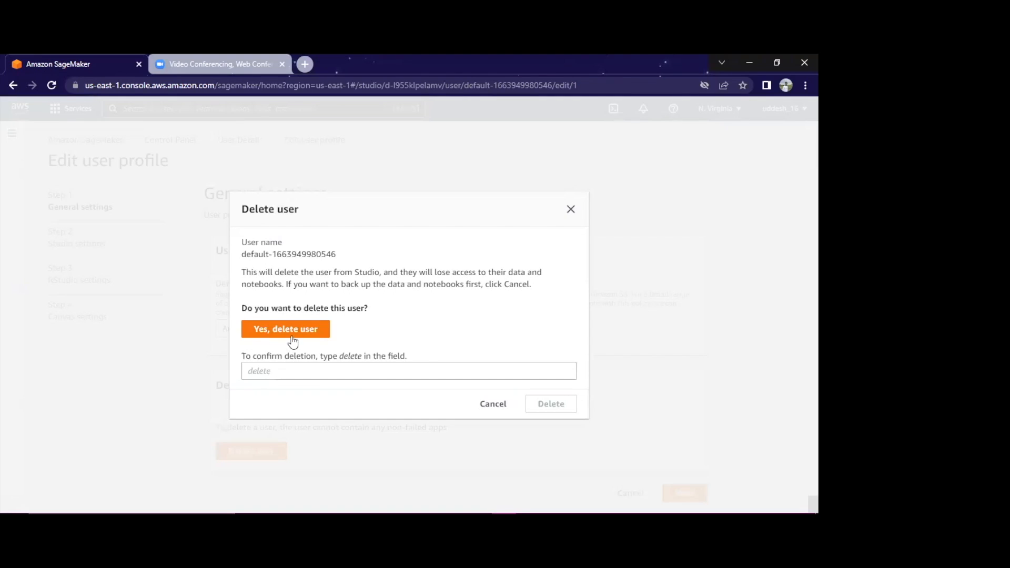
pyautogui.click(315, 379)
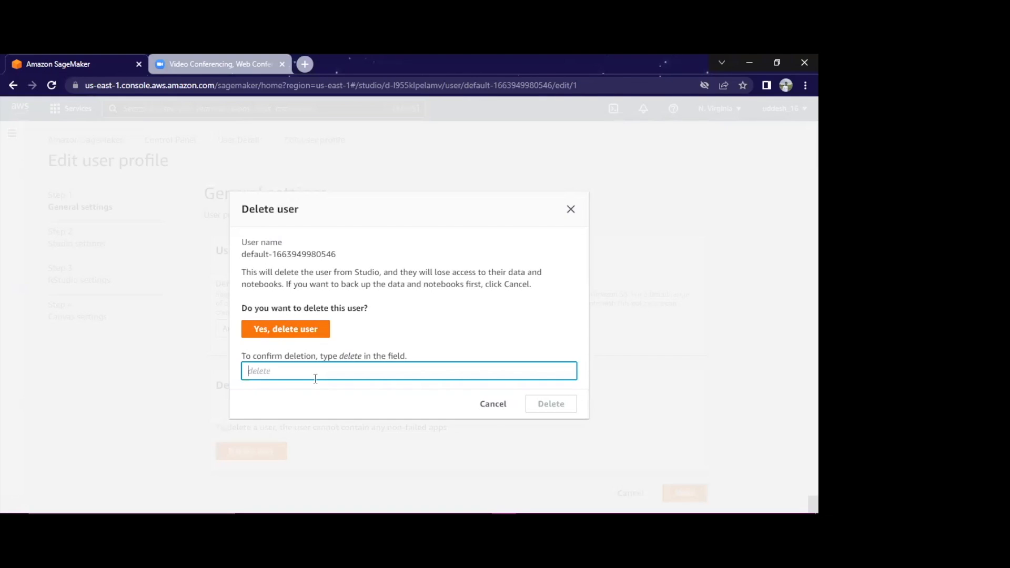
pyautogui.write('delete')
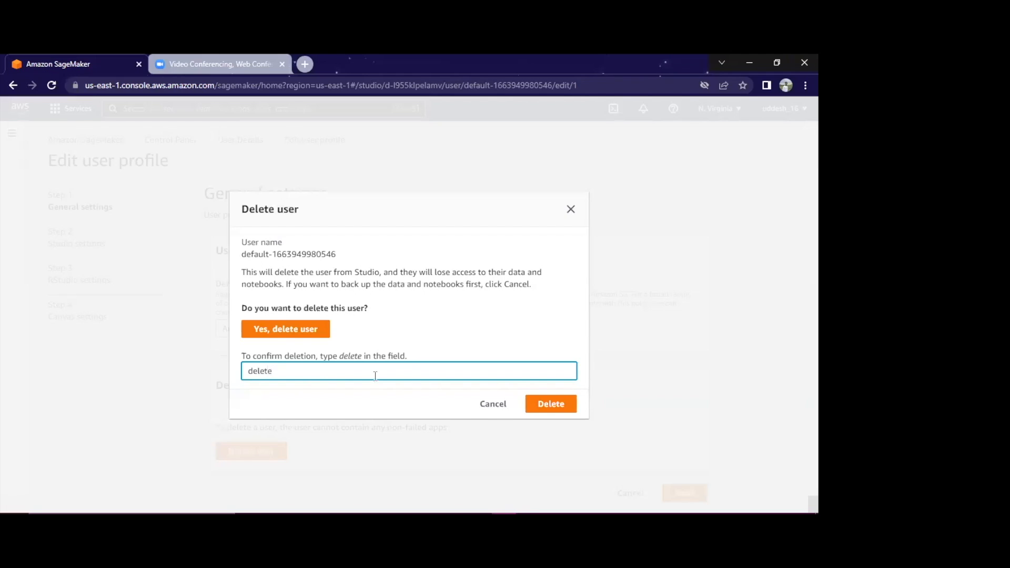
# Step: Finish deleting the 16:20 profile and open the remaining default profile for editing
pyautogui.click(533, 406)
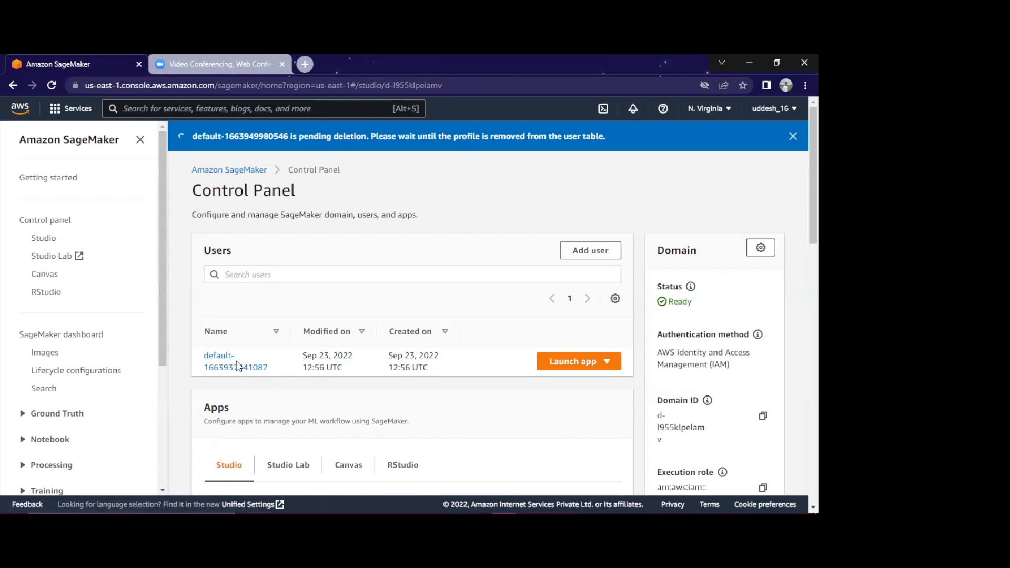
pyautogui.click(234, 370)
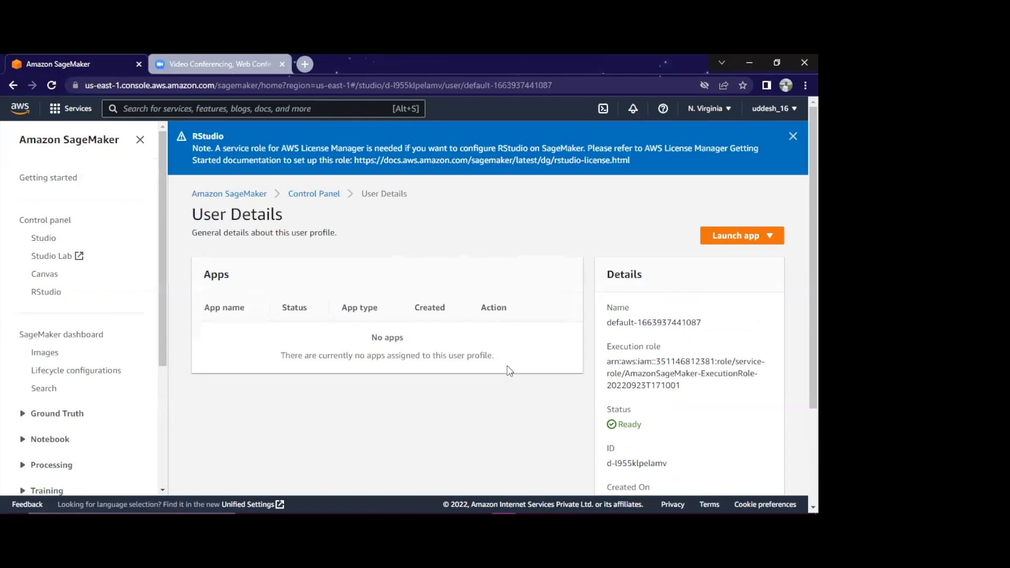
pyautogui.scroll(-3, 510, 371)
pyautogui.click(748, 479)
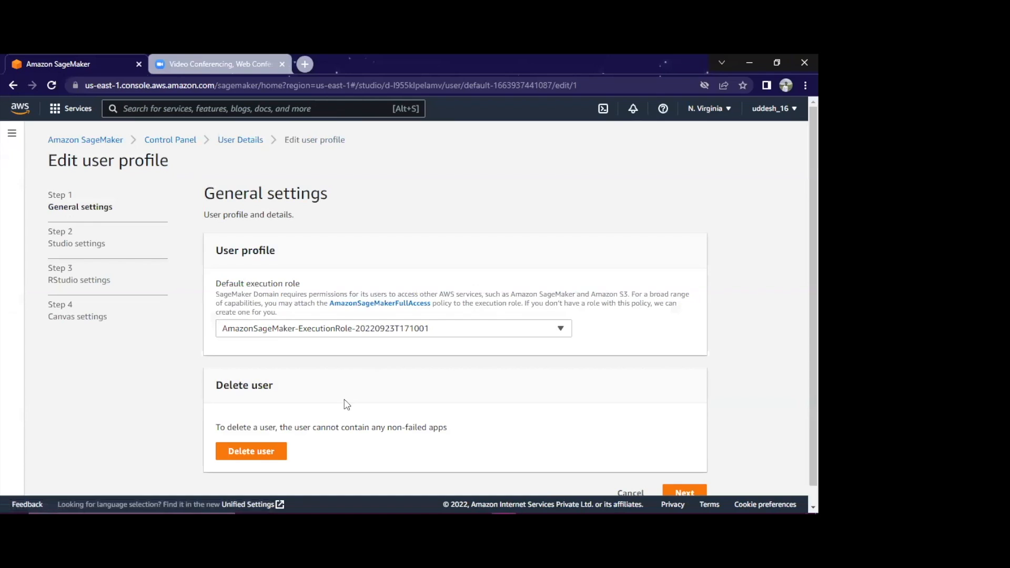
# Step: Delete the remaining default user profile, entering 'delete' to confirm
pyautogui.scroll(-1, 345, 403)
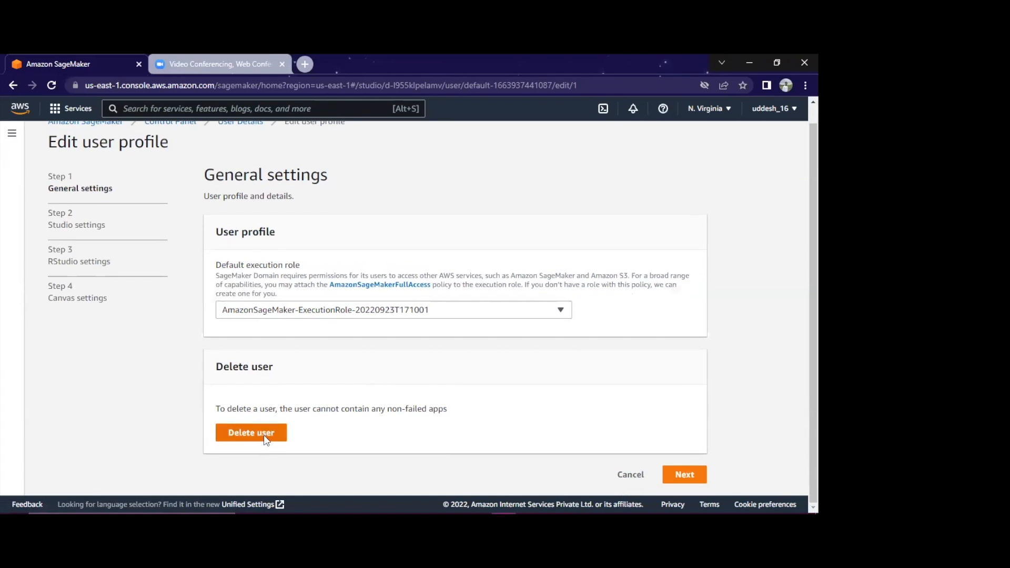
pyautogui.click(266, 440)
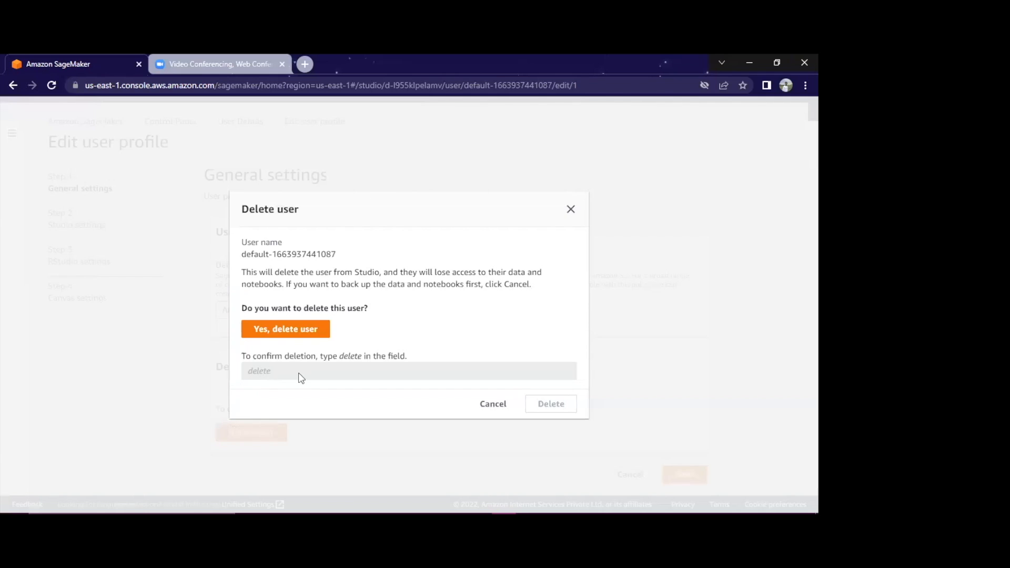
pyautogui.click(285, 330)
pyautogui.click(280, 375)
pyautogui.write('delete')
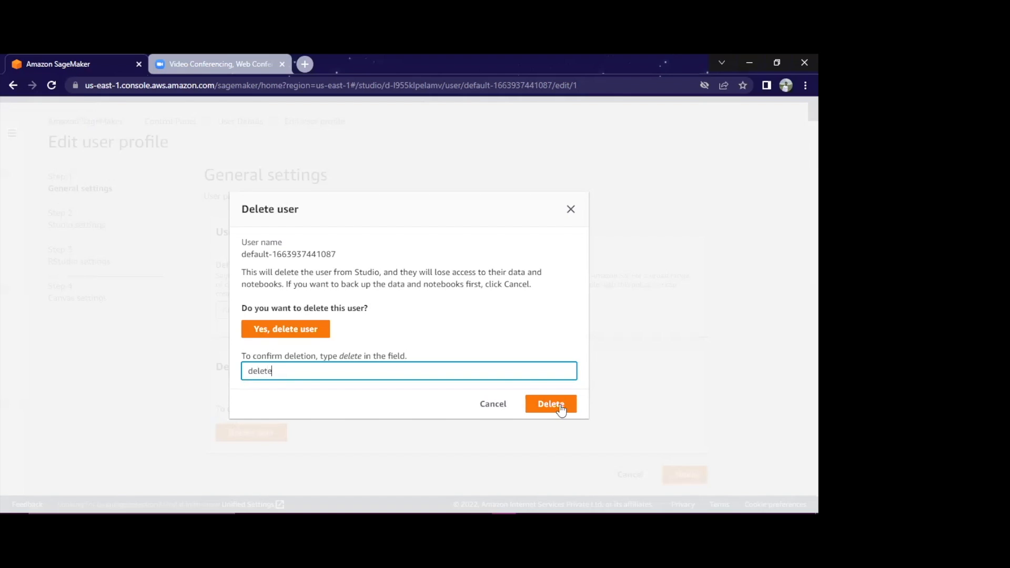
pyautogui.click(562, 411)
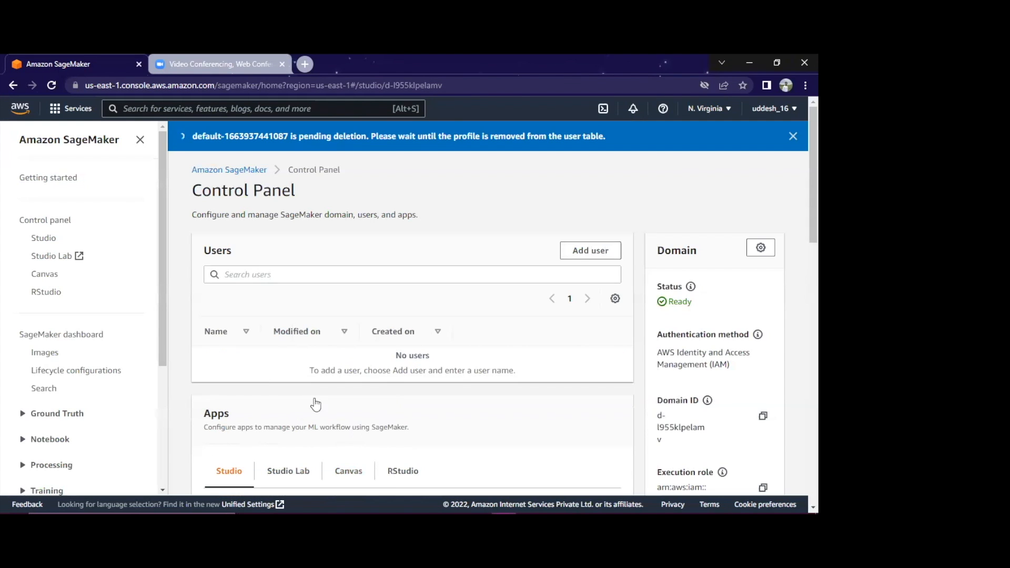
pyautogui.scroll(-2, 315, 399)
pyautogui.scroll(-2, 315, 398)
pyautogui.scroll(3, 316, 401)
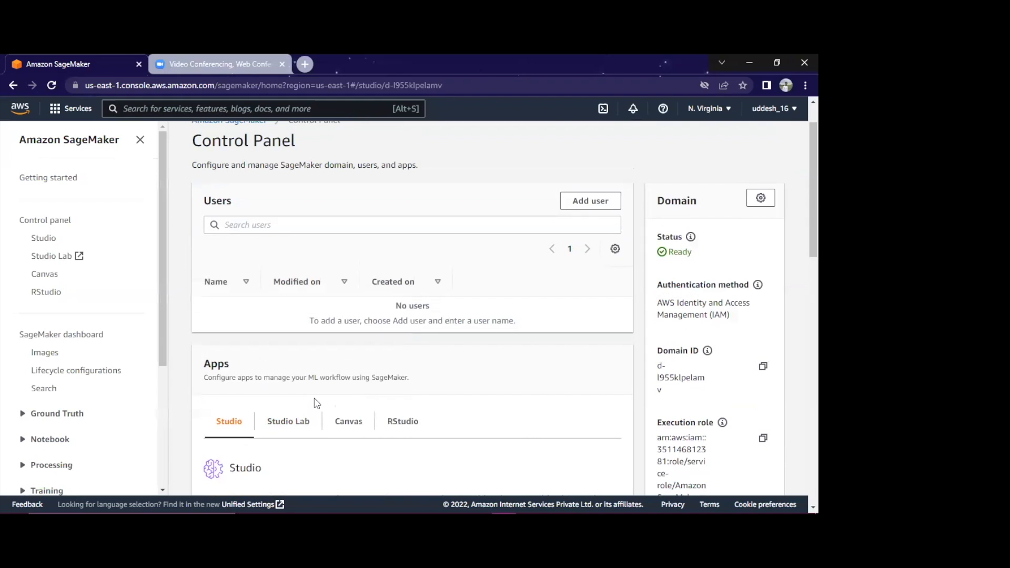
pyautogui.scroll(-3, 317, 403)
pyautogui.scroll(1, 316, 403)
pyautogui.scroll(-5, 316, 403)
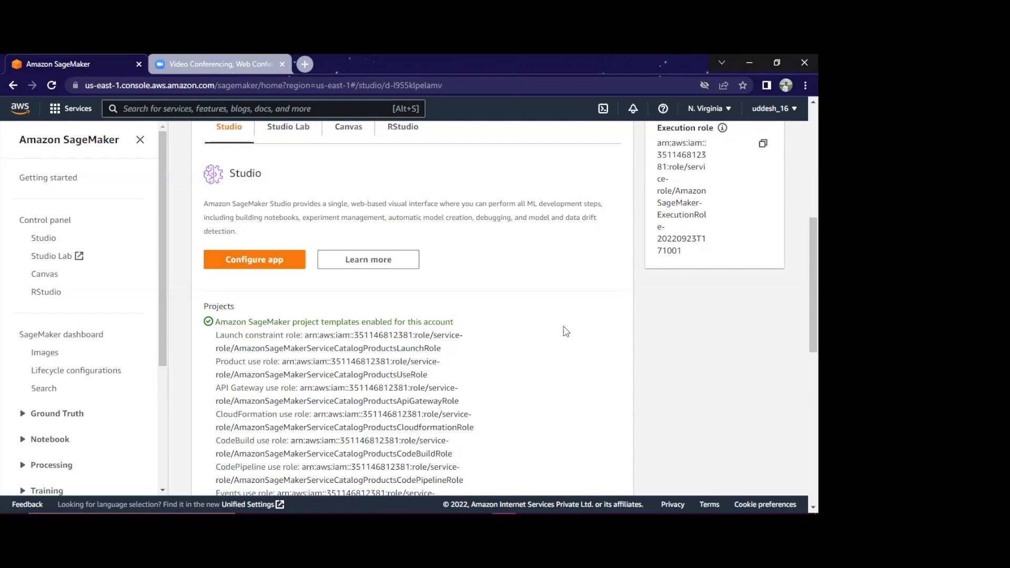
pyautogui.scroll(-10, 566, 332)
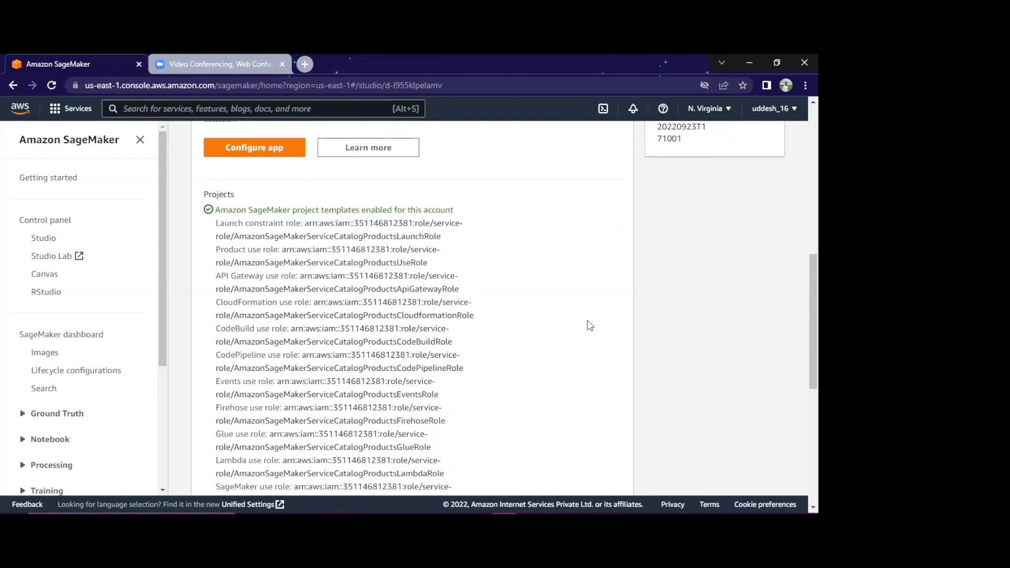
pyautogui.scroll(3, 589, 325)
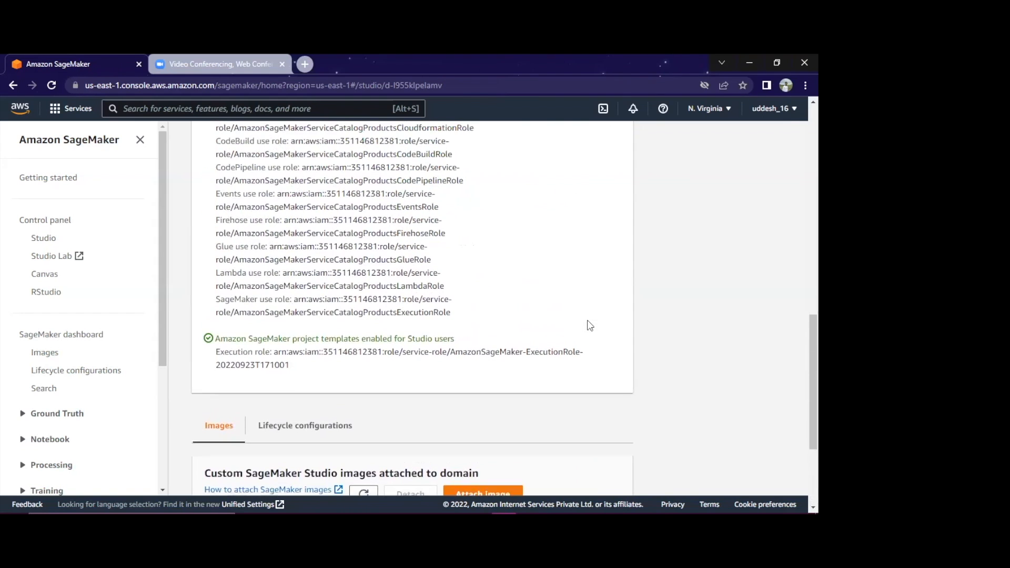
pyautogui.scroll(-3, 25, 374)
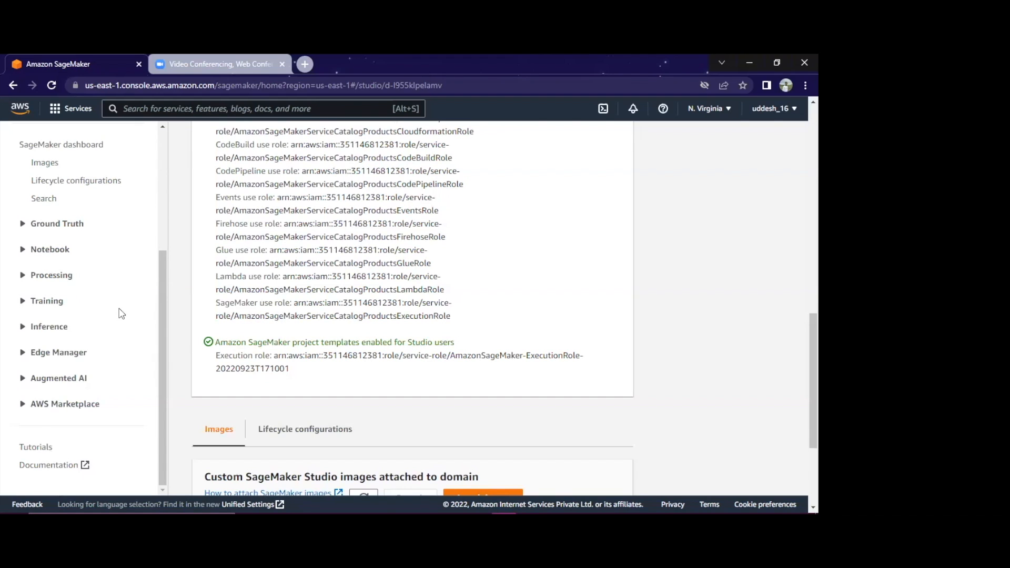
# Step: Confirm the N. Virginia Endpoints list is empty, then go to Notebook instances
pyautogui.click(45, 328)
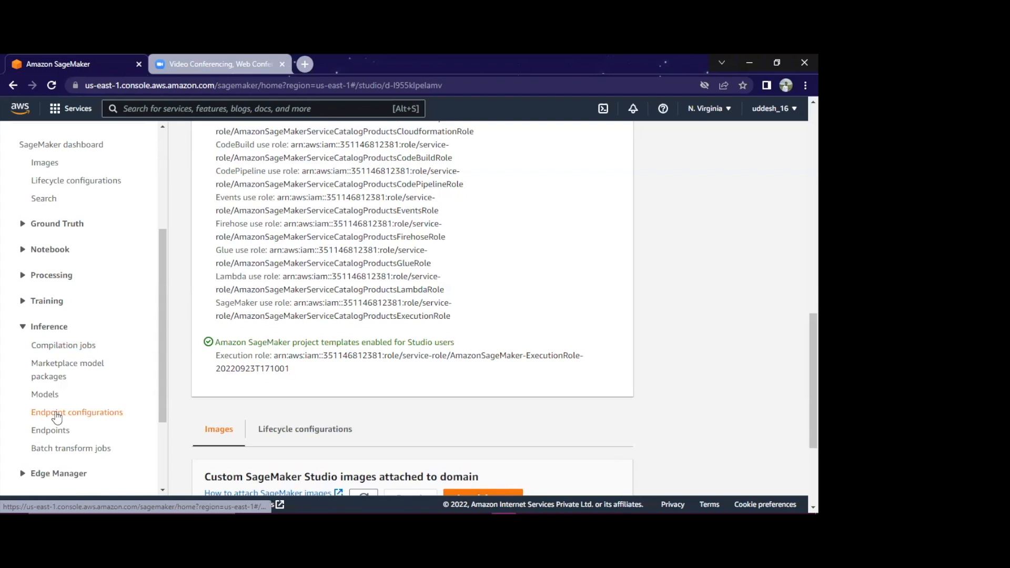
pyautogui.click(55, 431)
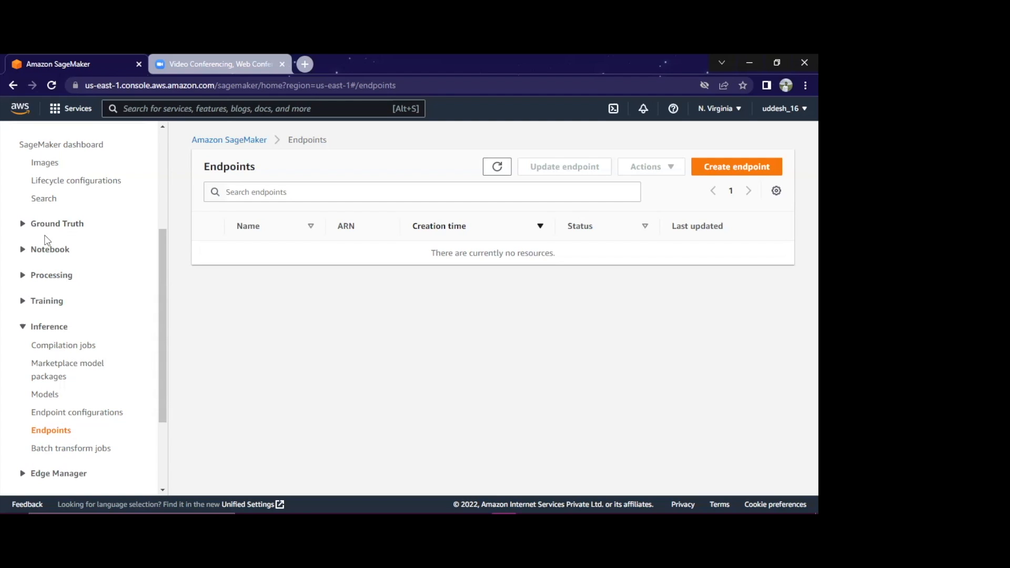
pyautogui.click(24, 251)
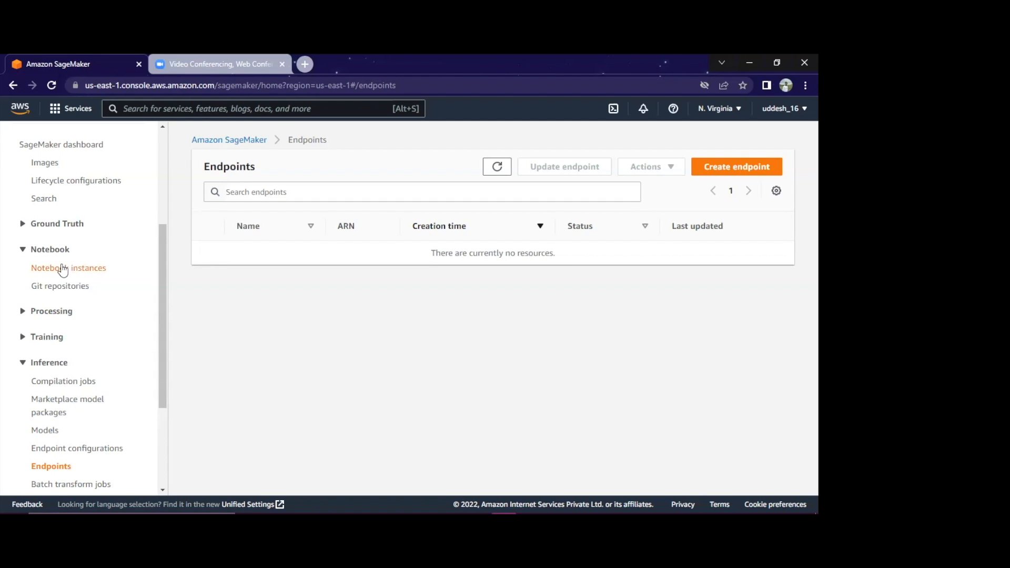
pyautogui.click(63, 269)
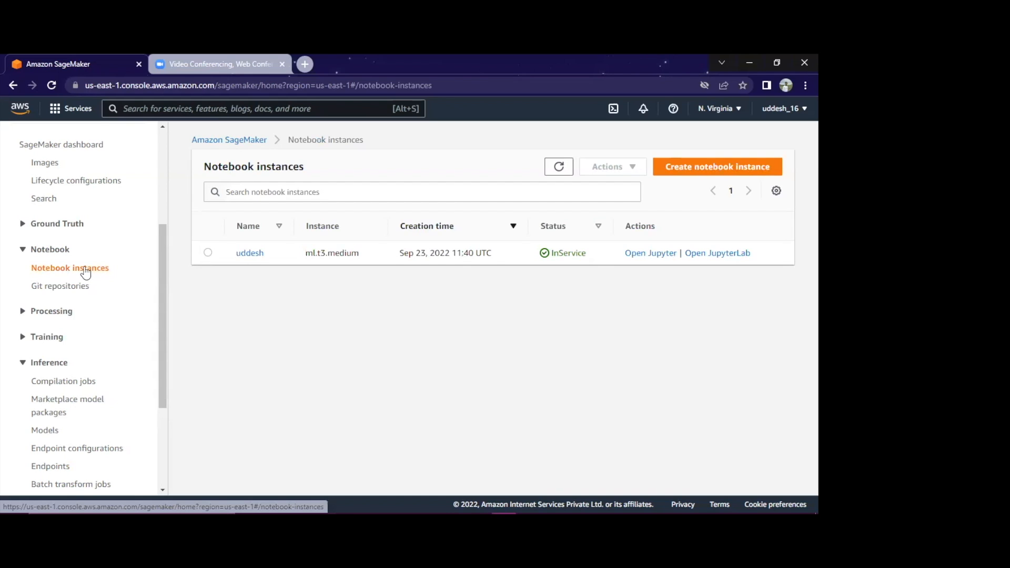
# Step: Stop the running ml.t3.medium notebook instance
pyautogui.click(208, 252)
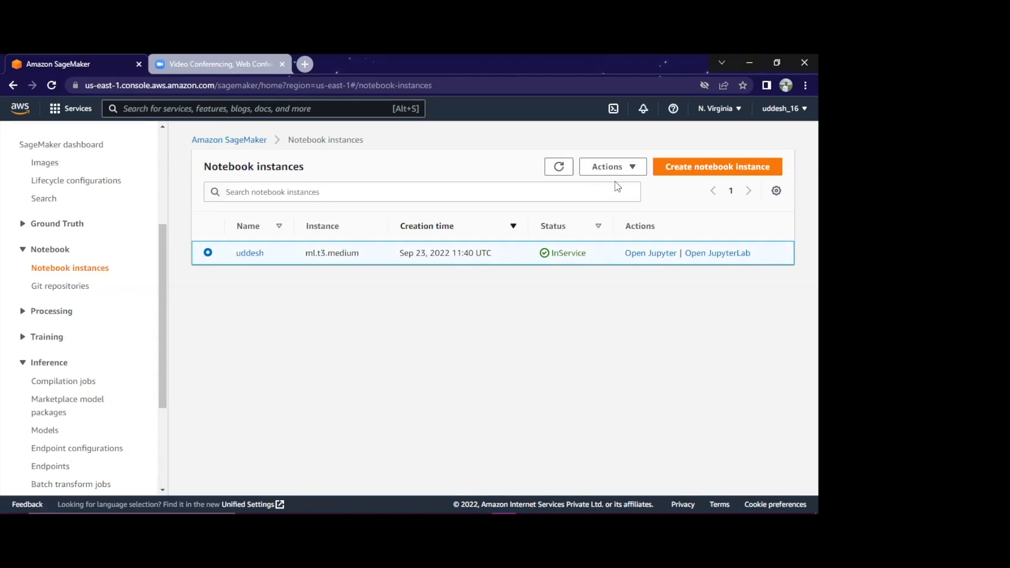
pyautogui.click(636, 175)
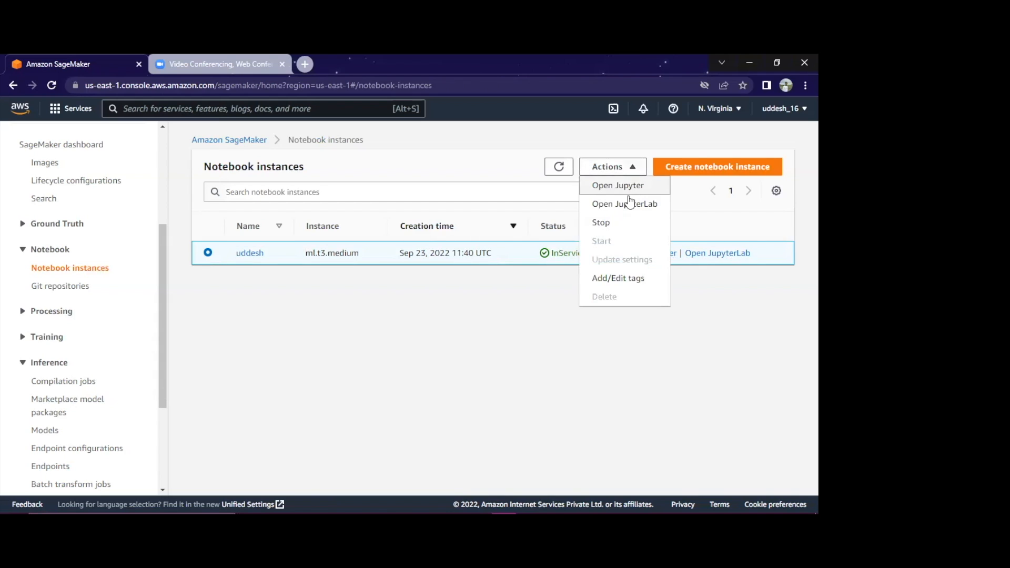
pyautogui.click(619, 227)
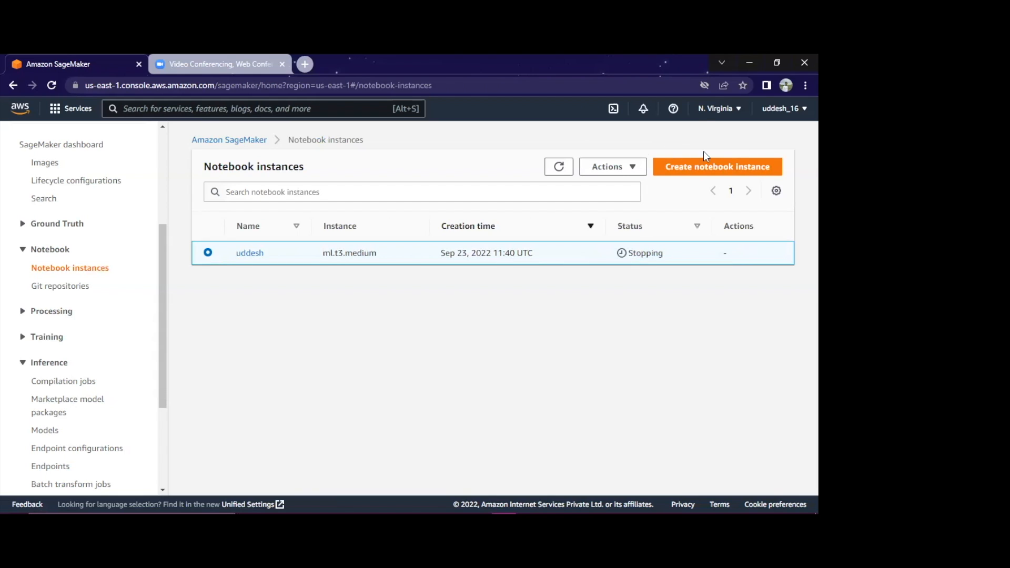
pyautogui.click(712, 111)
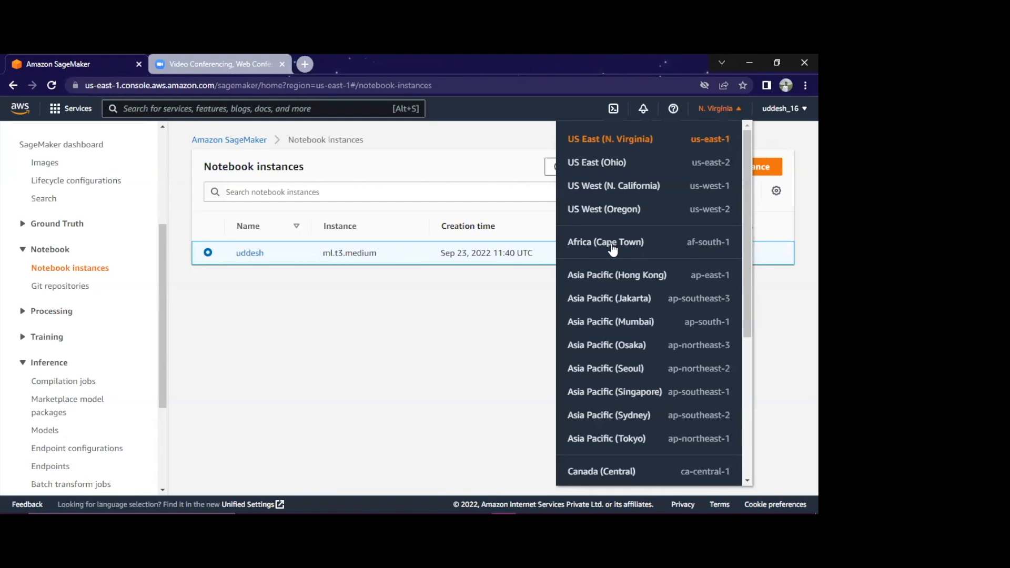
# Step: Switch to Asia Pacific (Mumbai) and confirm its SageMaker Models list is empty
pyautogui.click(640, 327)
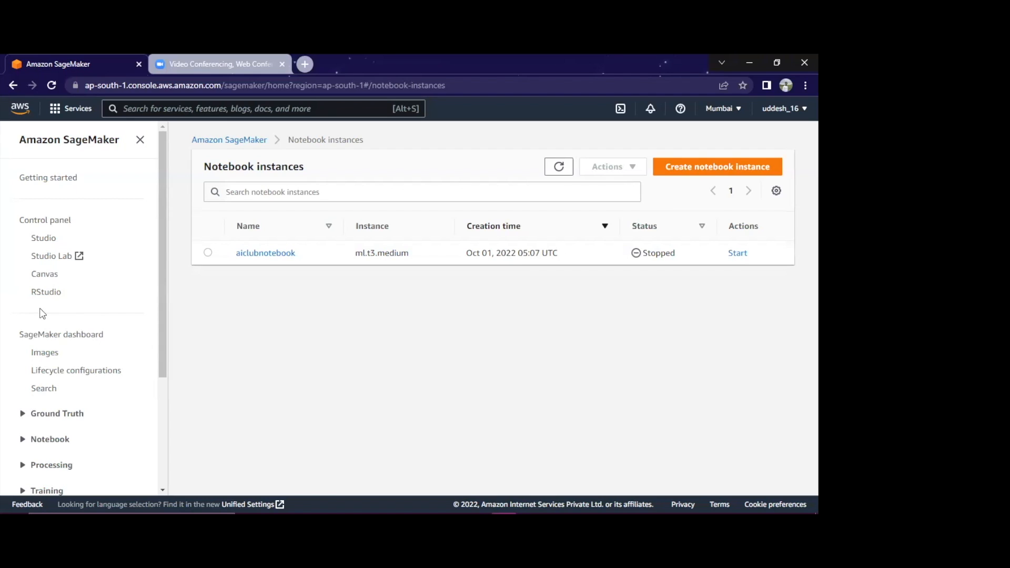
pyautogui.scroll(-3, 42, 314)
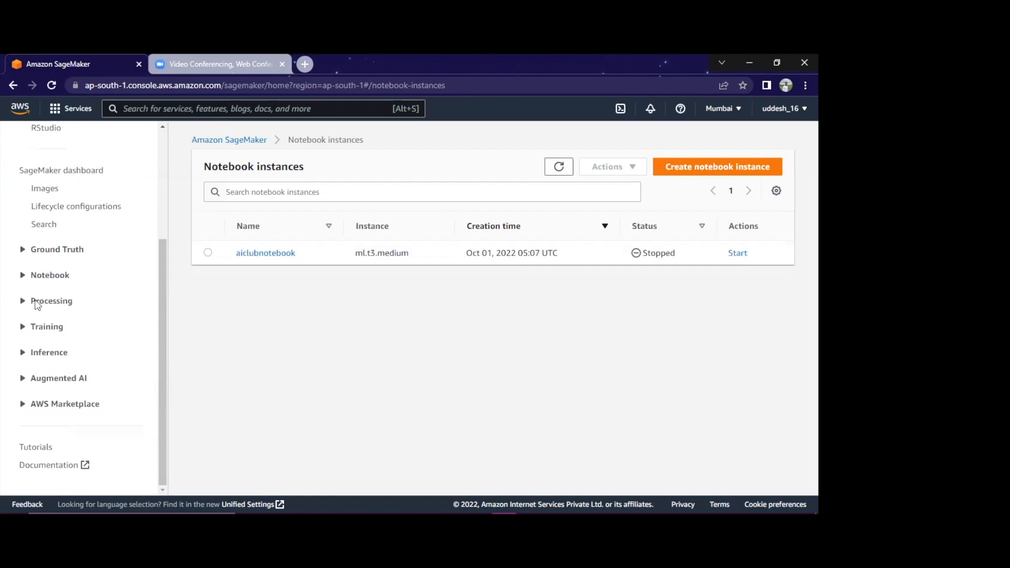
pyautogui.click(22, 353)
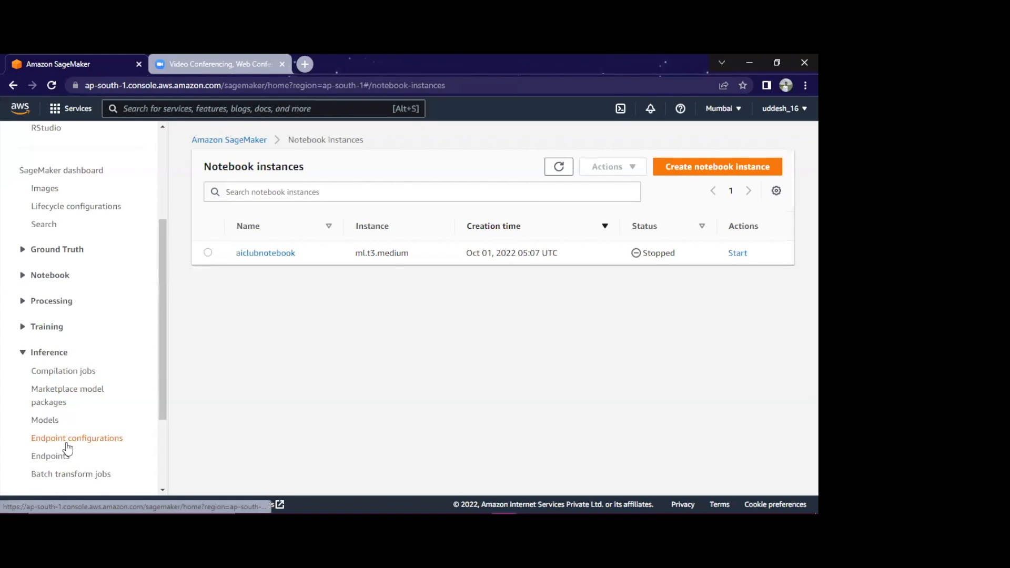
pyautogui.click(45, 421)
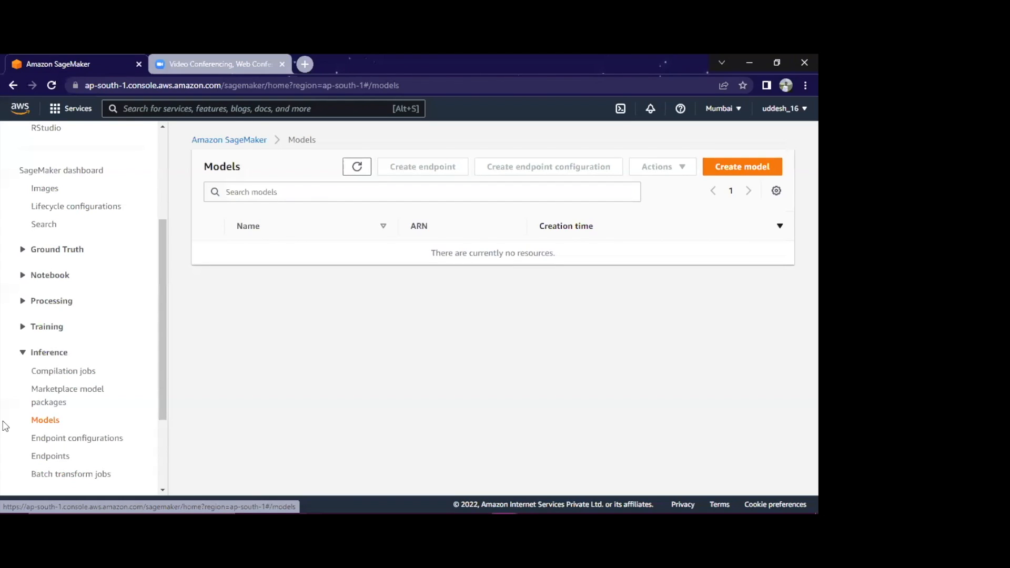
# Step: Confirm the Mumbai Training jobs and Processing jobs lists are both empty
pyautogui.click(42, 329)
pyautogui.click(56, 363)
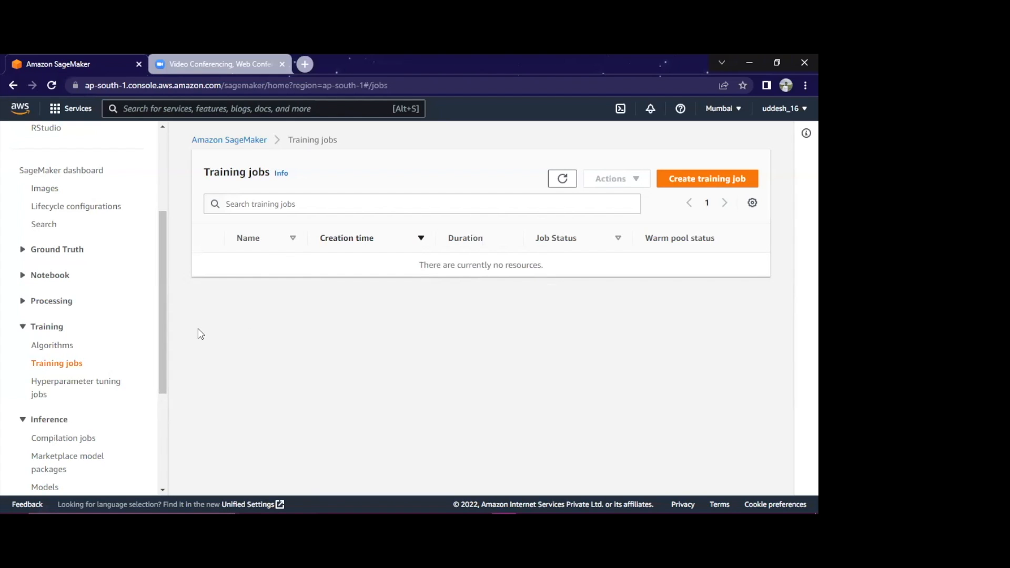
pyautogui.click(47, 302)
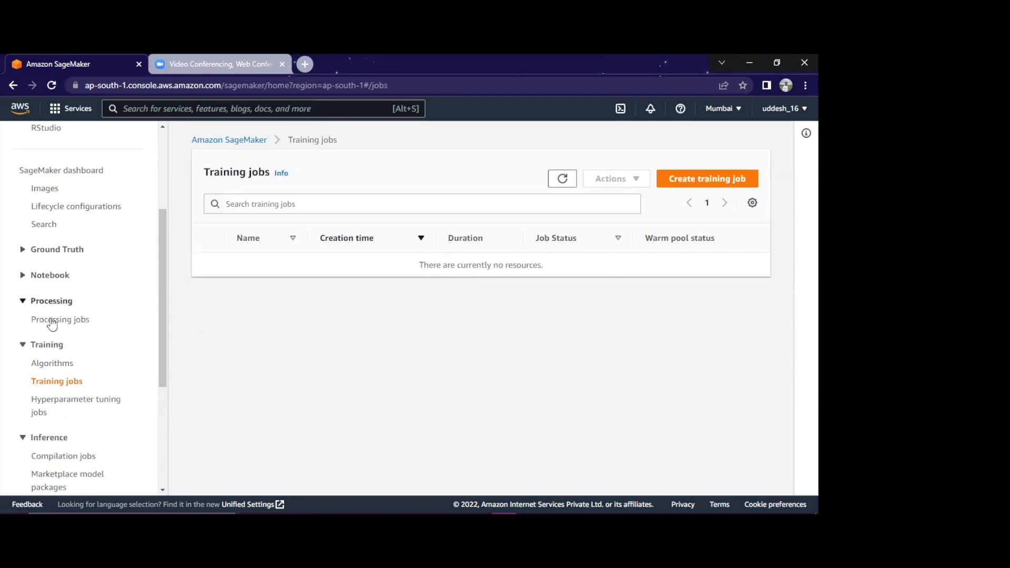
pyautogui.click(52, 322)
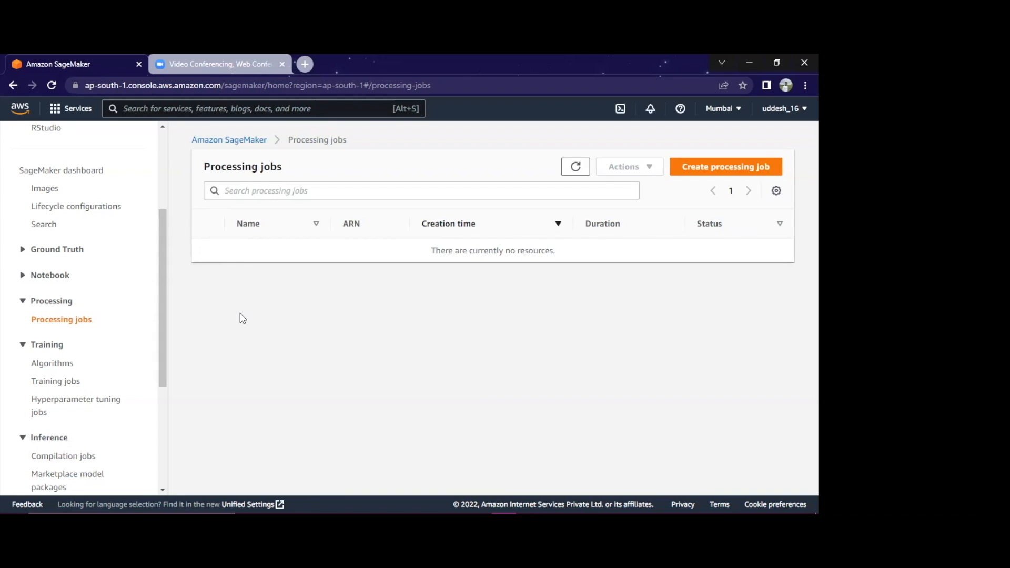
# Step: Collapse the Processing, Training and Inference sections in the sidebar
pyautogui.scroll(3, 124, 309)
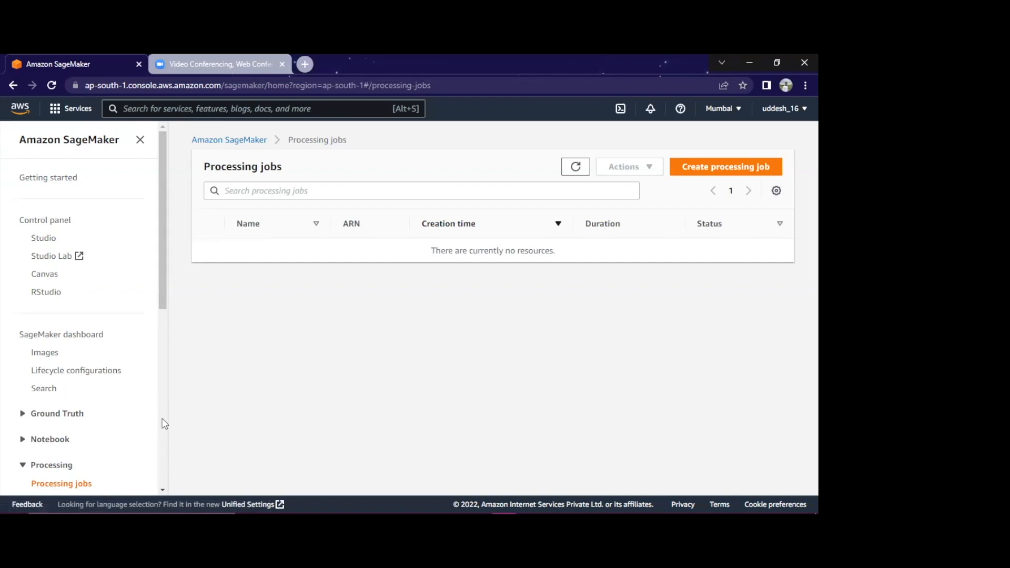
pyautogui.click(29, 465)
pyautogui.click(22, 465)
pyautogui.scroll(-2, 21, 410)
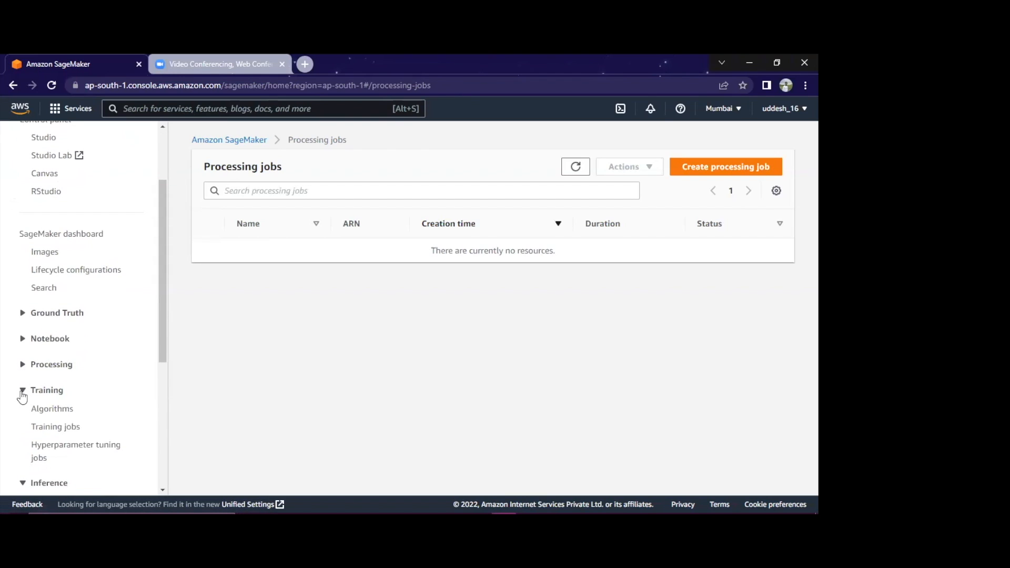
pyautogui.click(22, 394)
pyautogui.click(22, 418)
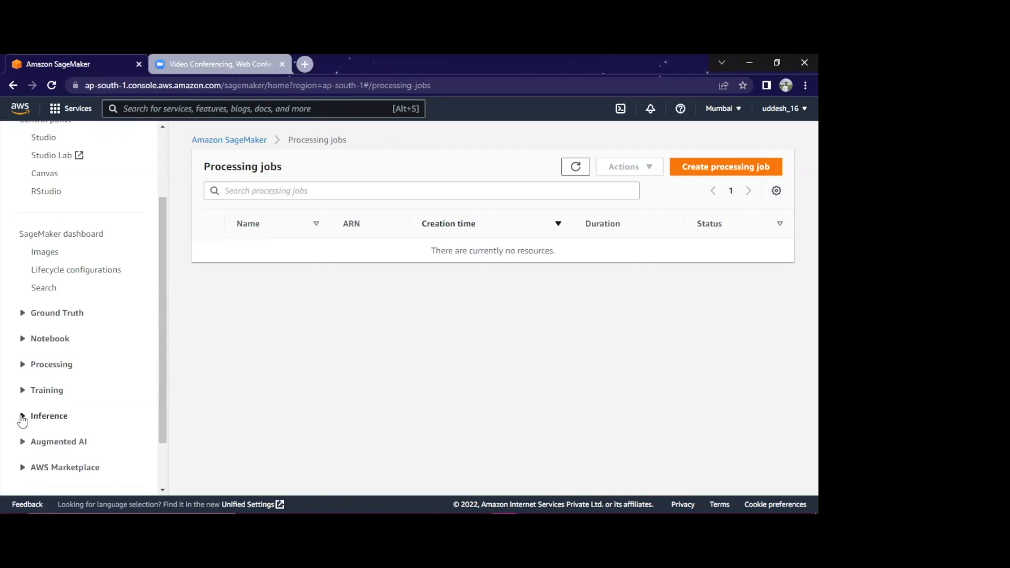